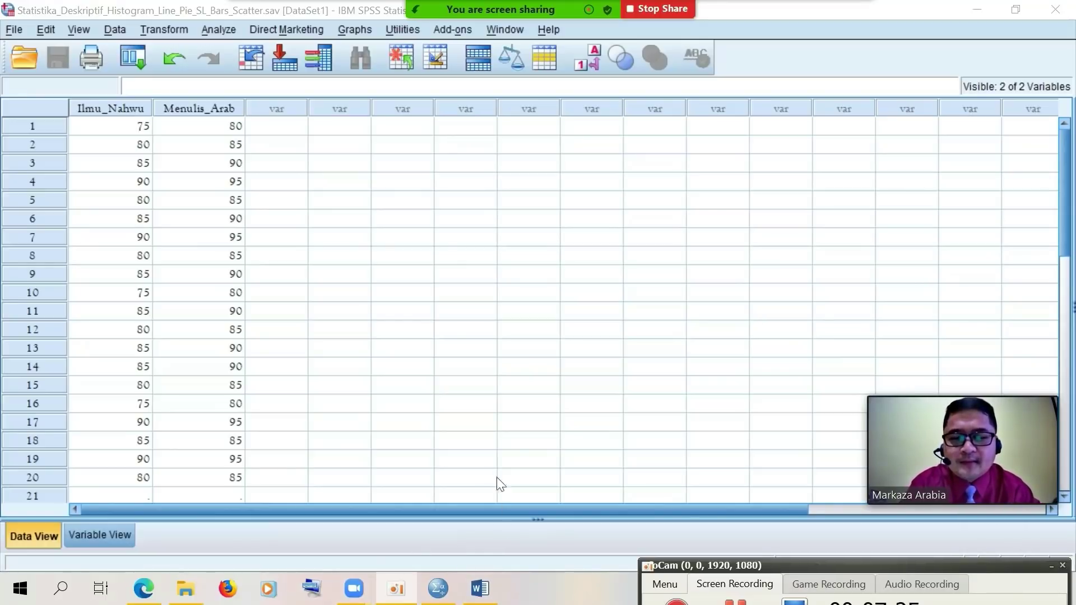
Review the definitions of the Ilmu_Nahwu and Menulis_Arab variables and return to the data values
left_click(110, 539)
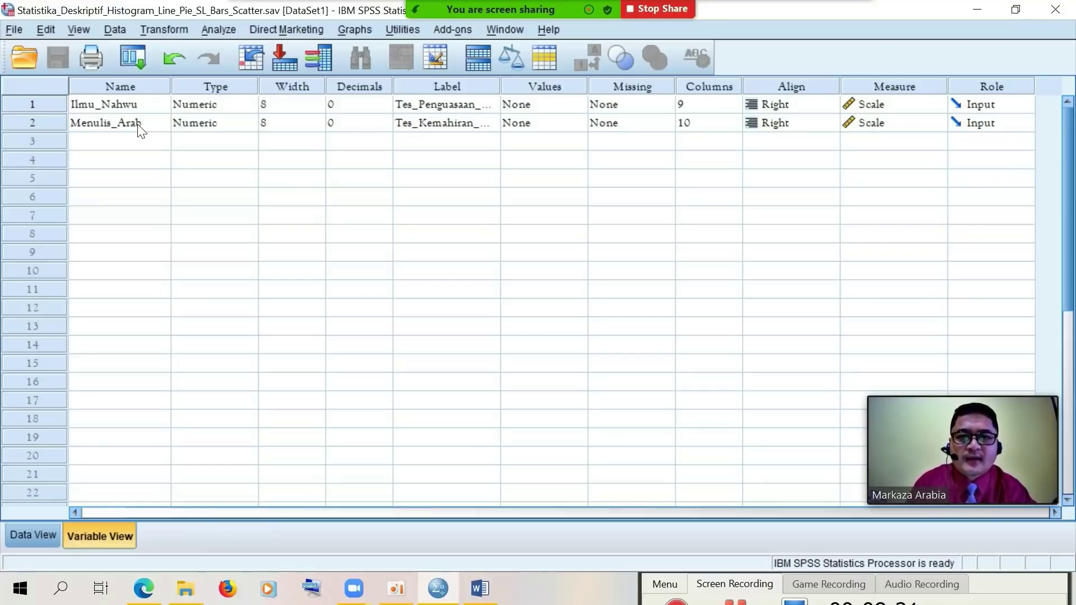
left_click(160, 106)
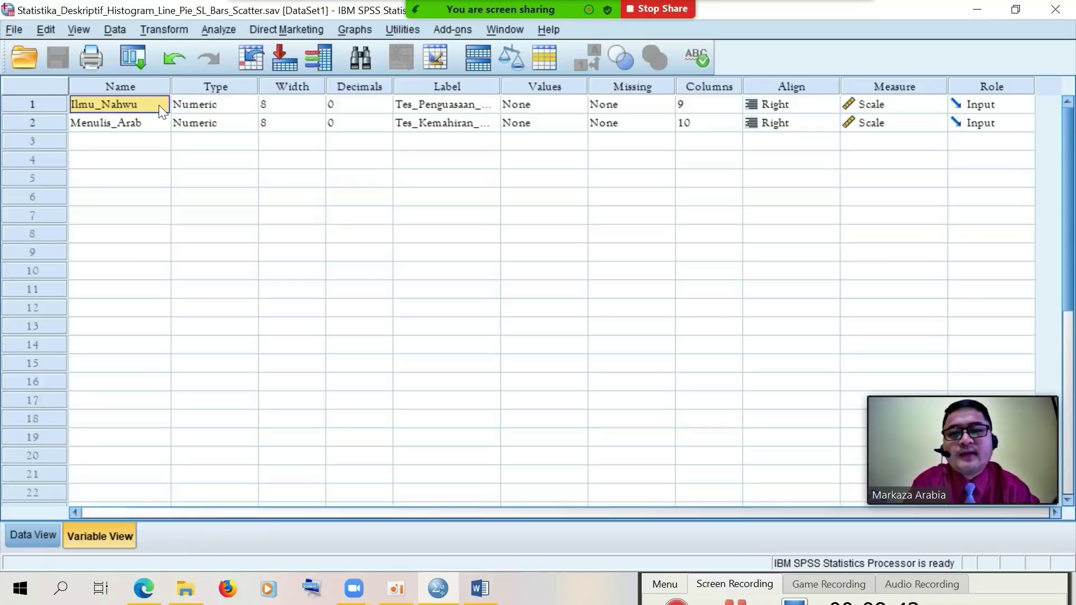
left_click(23, 540)
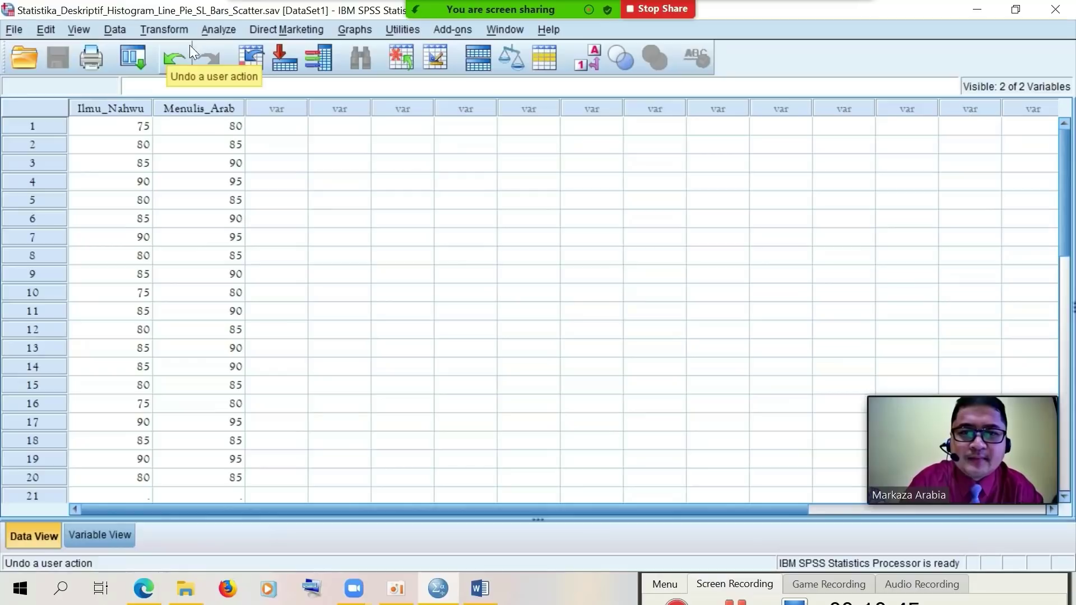
Start a descriptive Frequencies analysis and reset its previous variable selection and settings
left_click(230, 30)
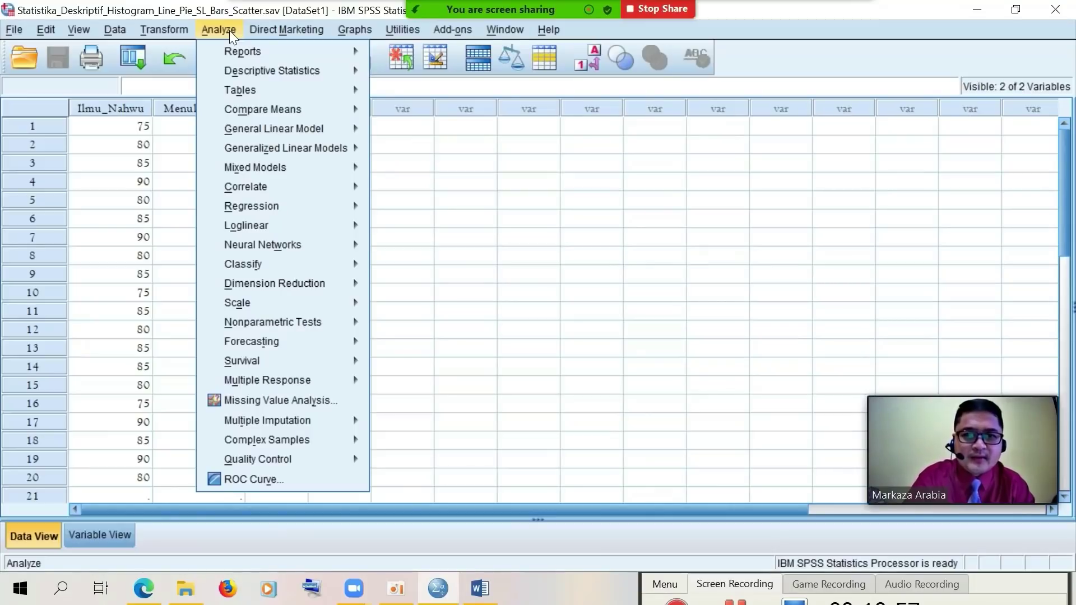
mouse_move(240, 67)
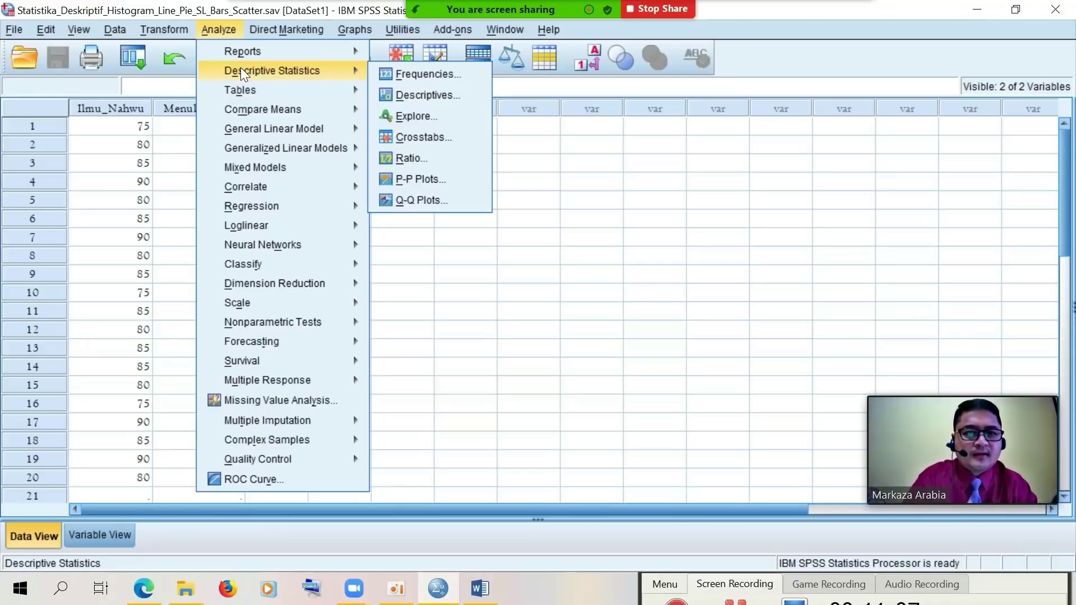
left_click(409, 75)
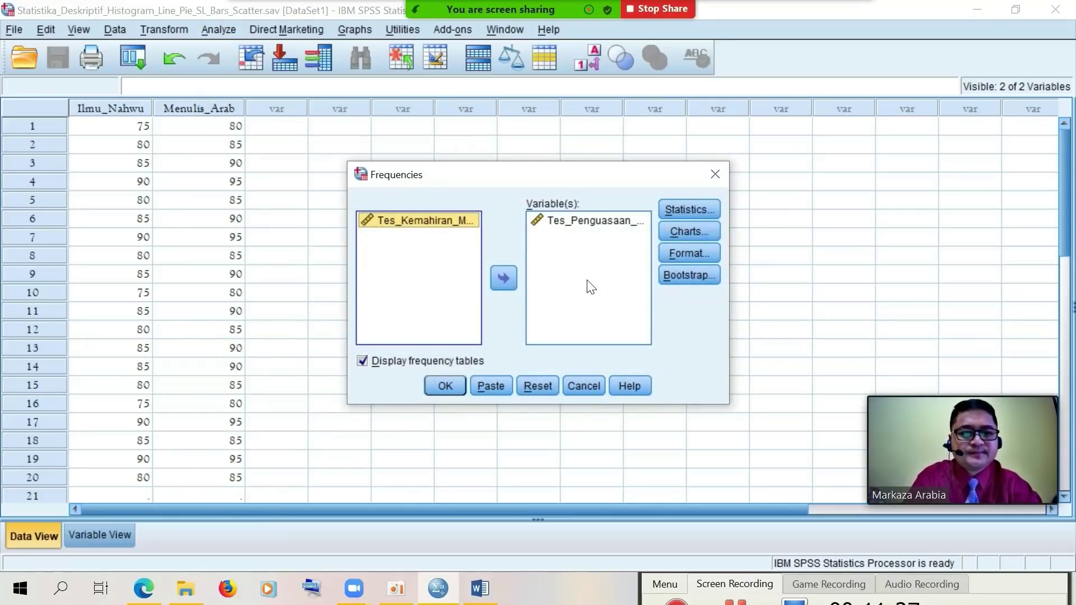
left_click(580, 222)
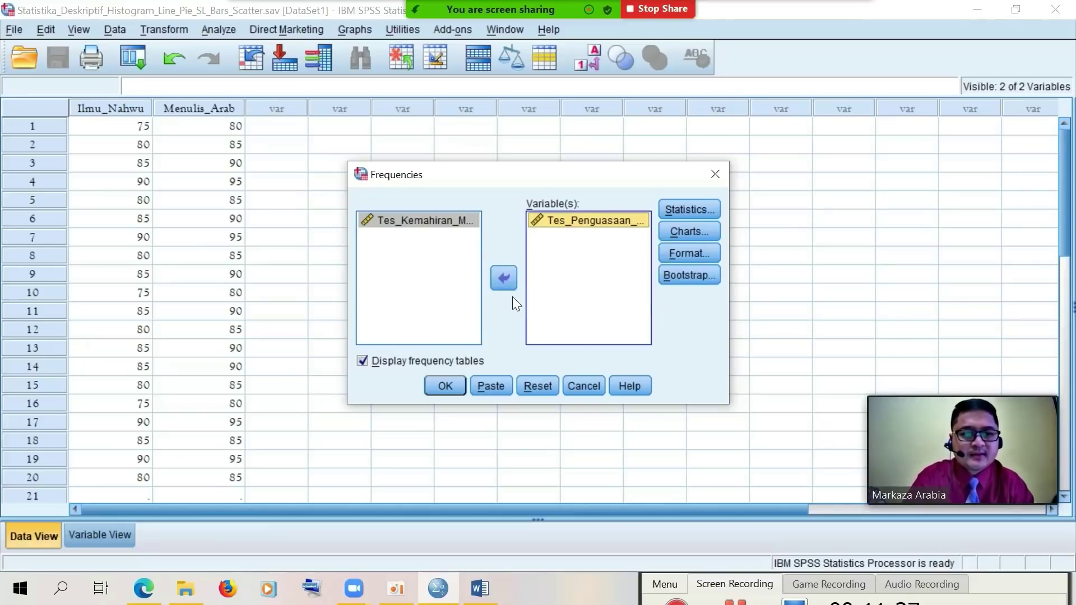
left_click(532, 383)
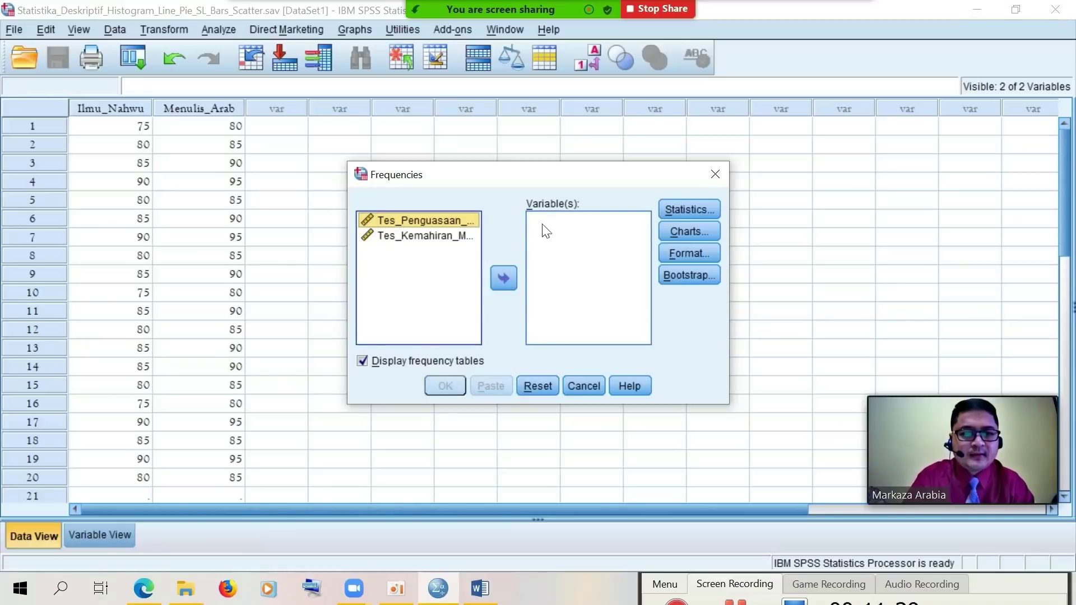
Add the Tes_Penguasaan_Kosakata_Arab test variable to the Frequencies analysis
left_click(539, 238)
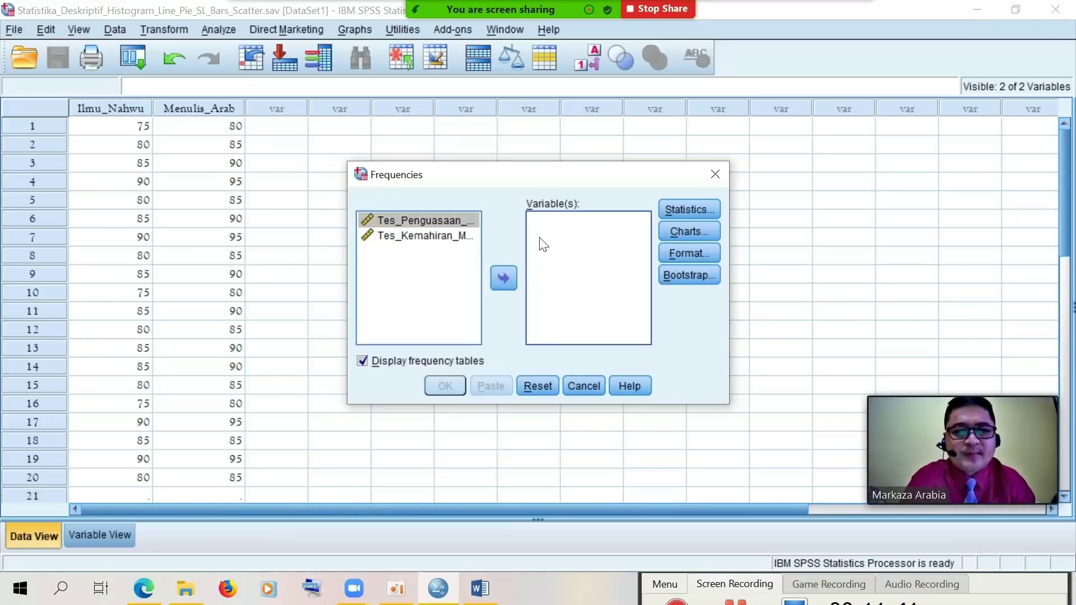
left_click(385, 276)
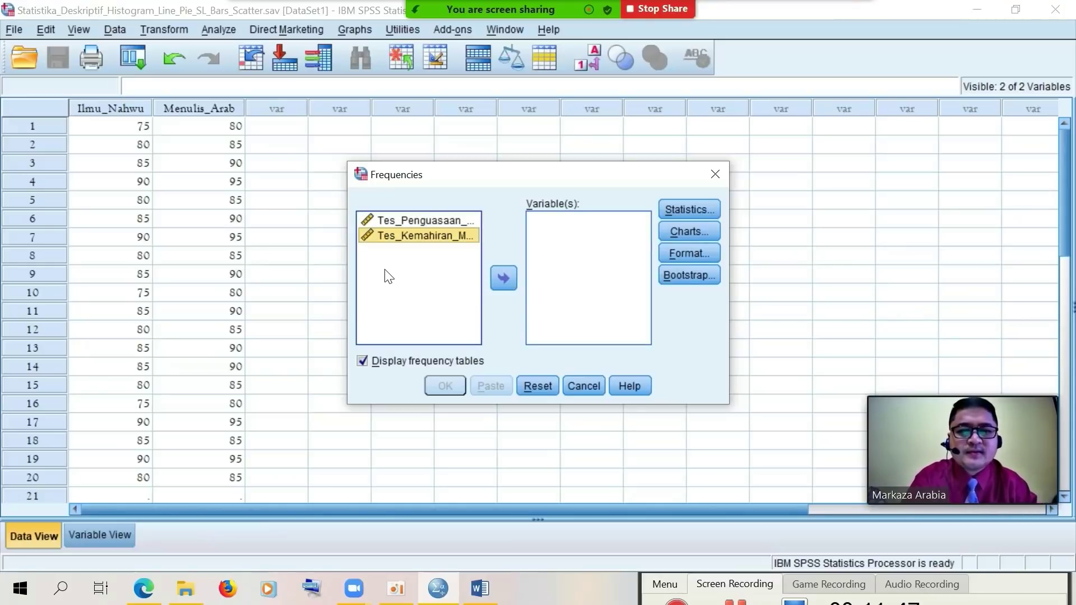
left_click_drag(484, 174, 396, 136)
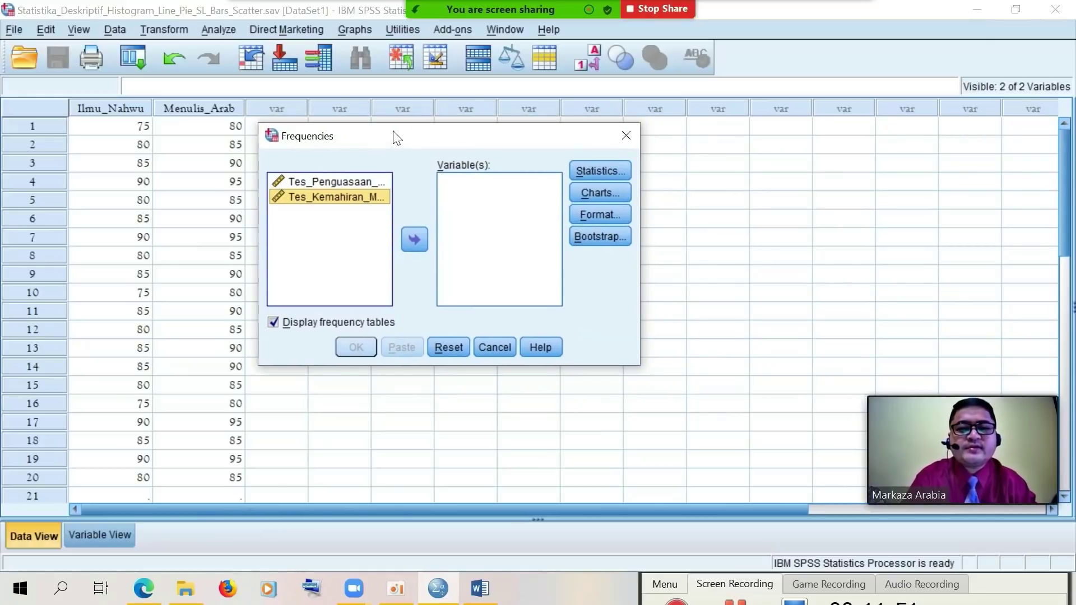
left_click(364, 184)
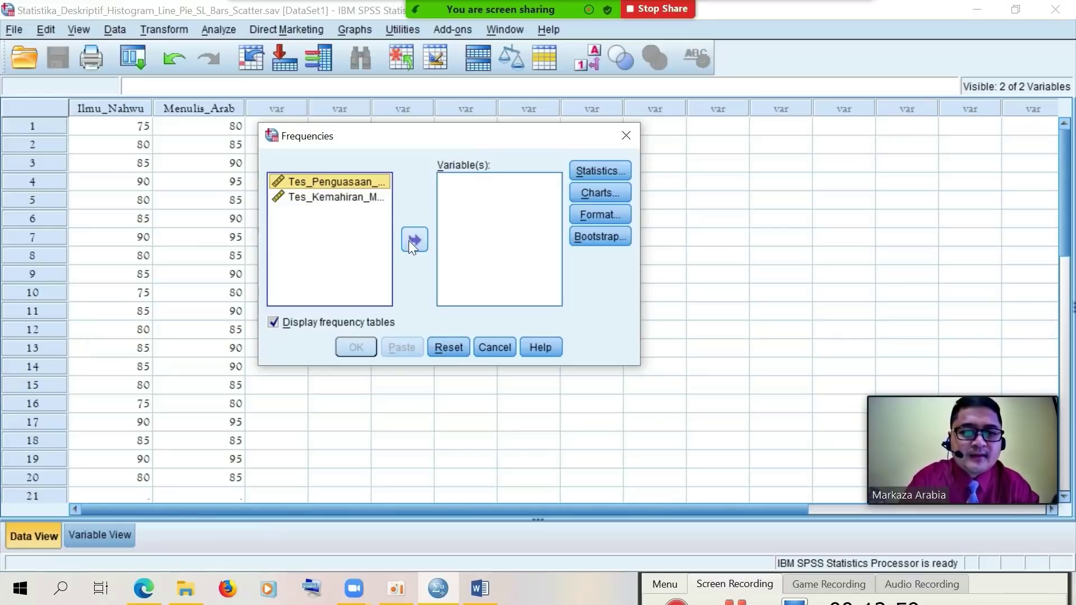
left_click(340, 199)
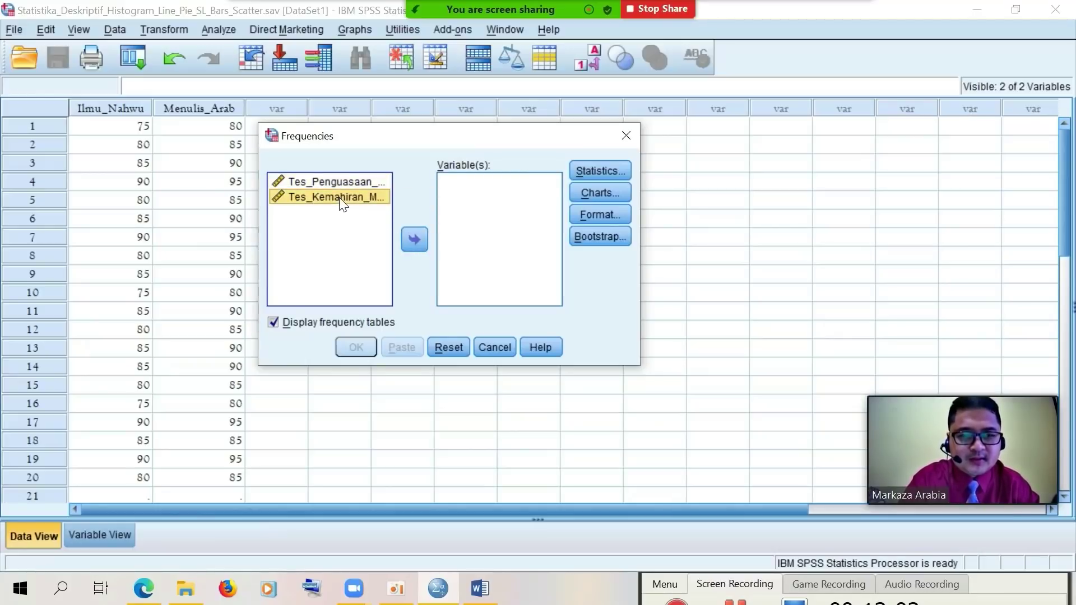
left_click(308, 181)
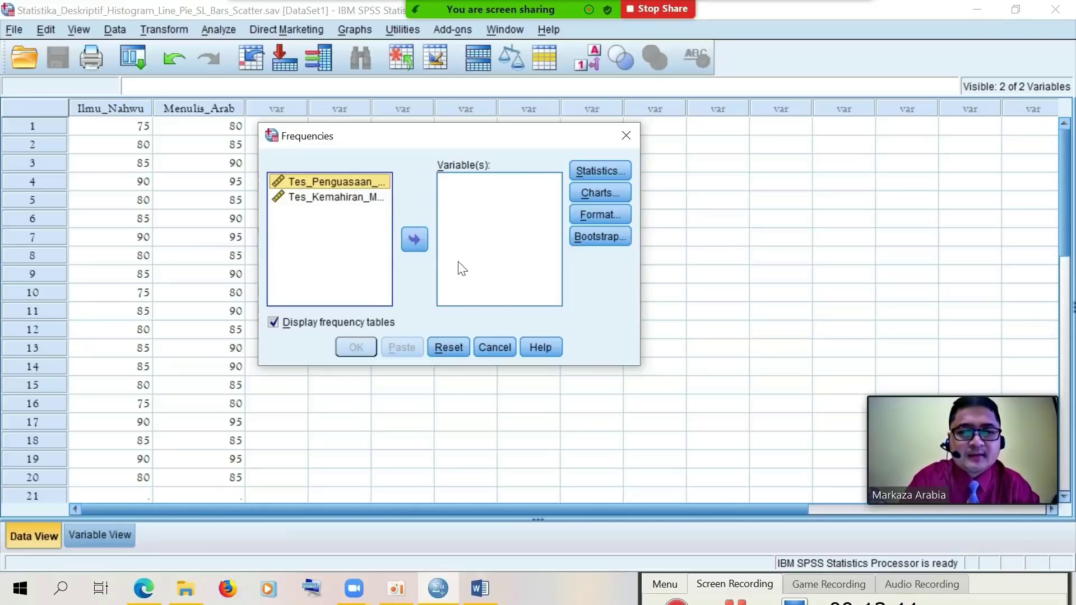
left_click(406, 242)
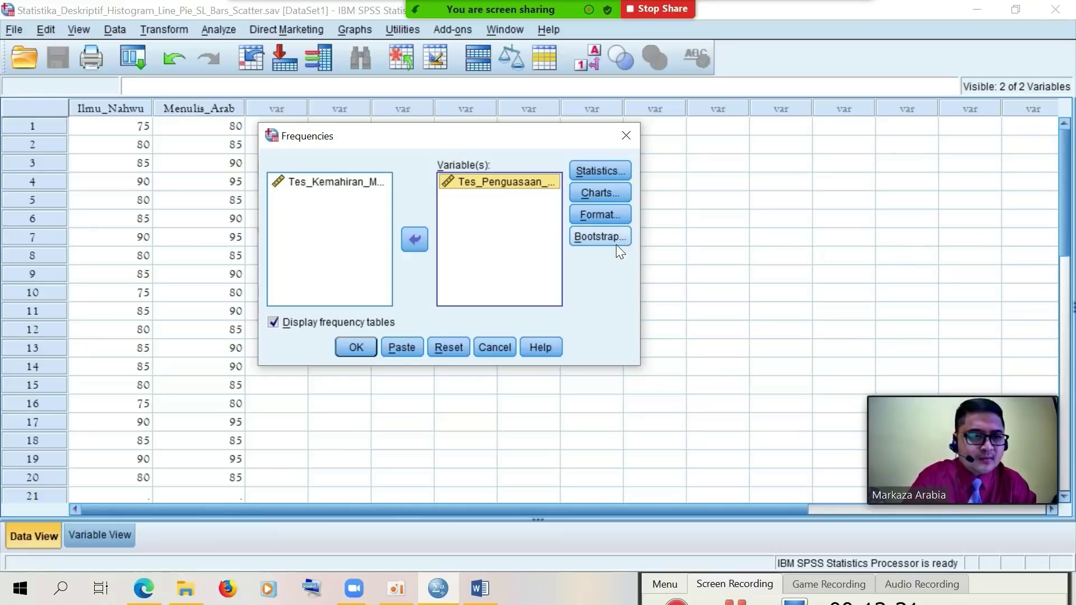
Request the central tendency statistics mean, median, mode and sum for the Frequencies analysis
left_click(592, 174)
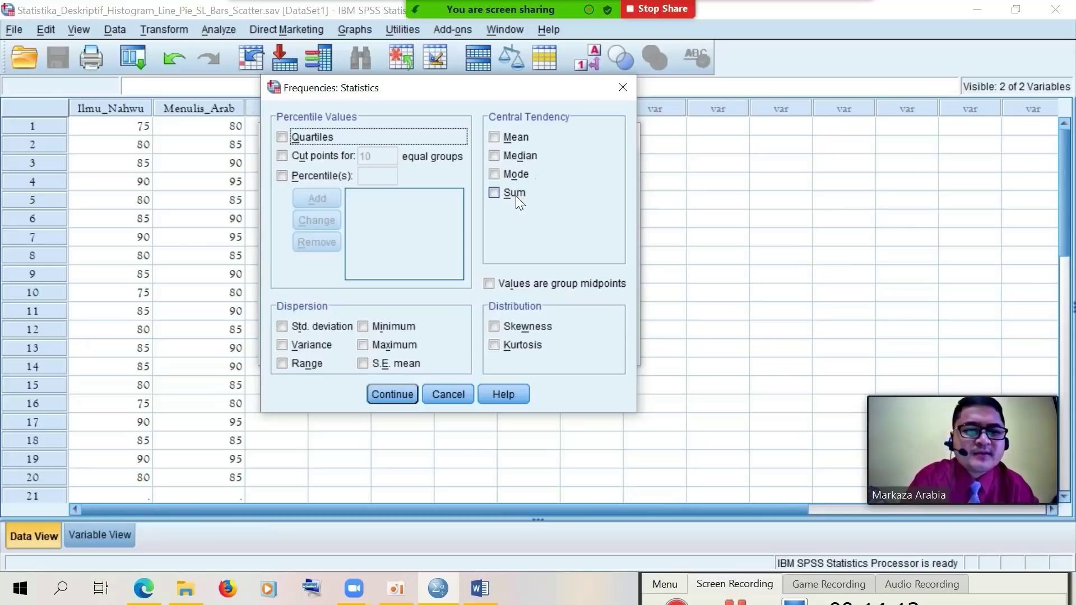
left_click(493, 138)
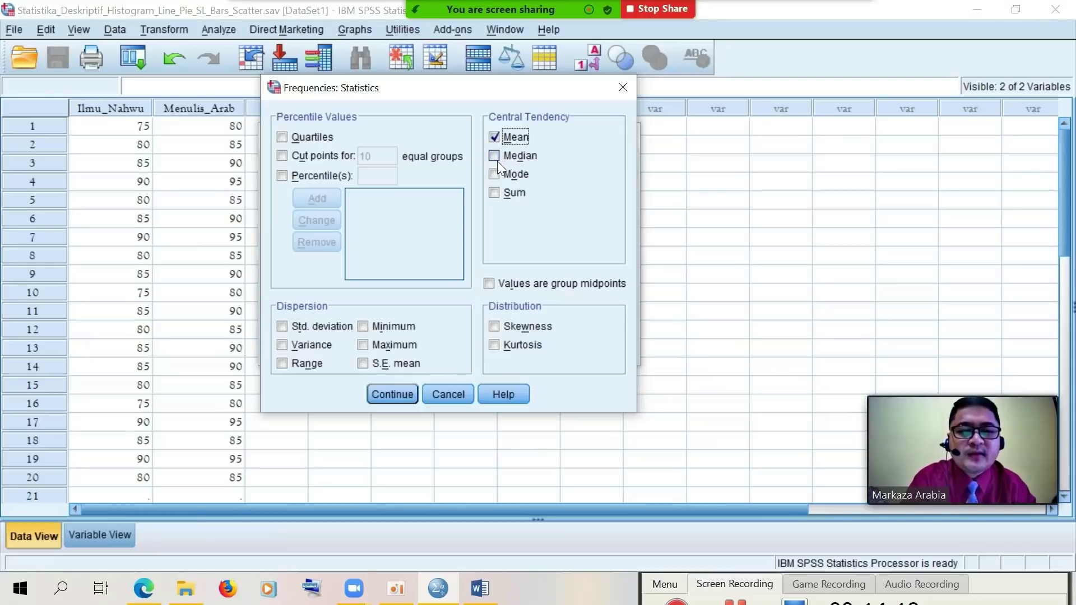
left_click(494, 158)
left_click(495, 173)
left_click(494, 194)
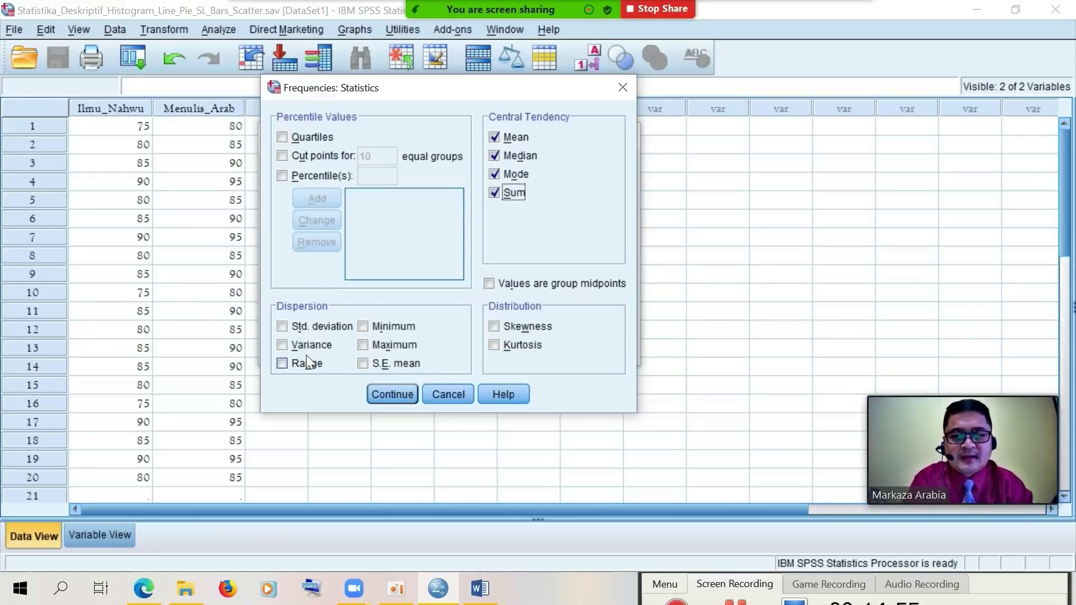
Request standard deviation, variance, range, minimum, maximum and S.E. mean, and run the Frequencies analysis
left_click(283, 328)
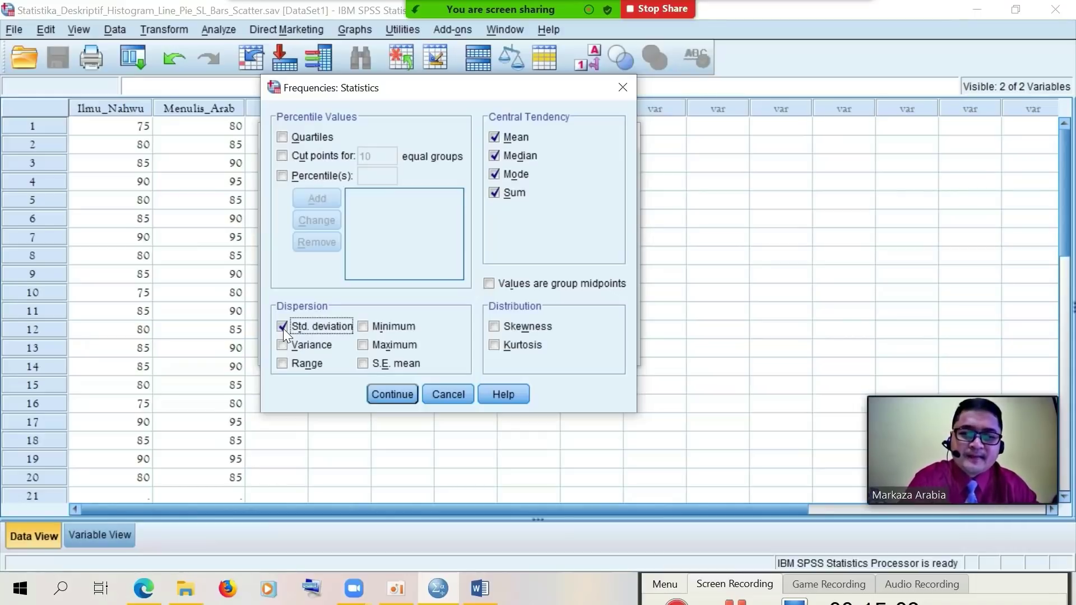
left_click(280, 345)
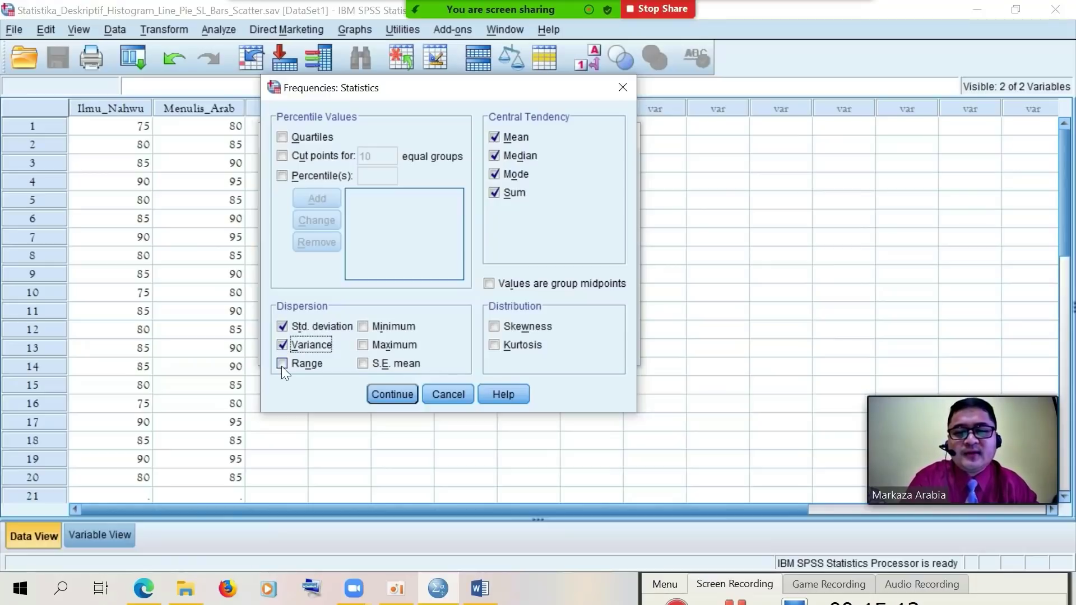
left_click(284, 364)
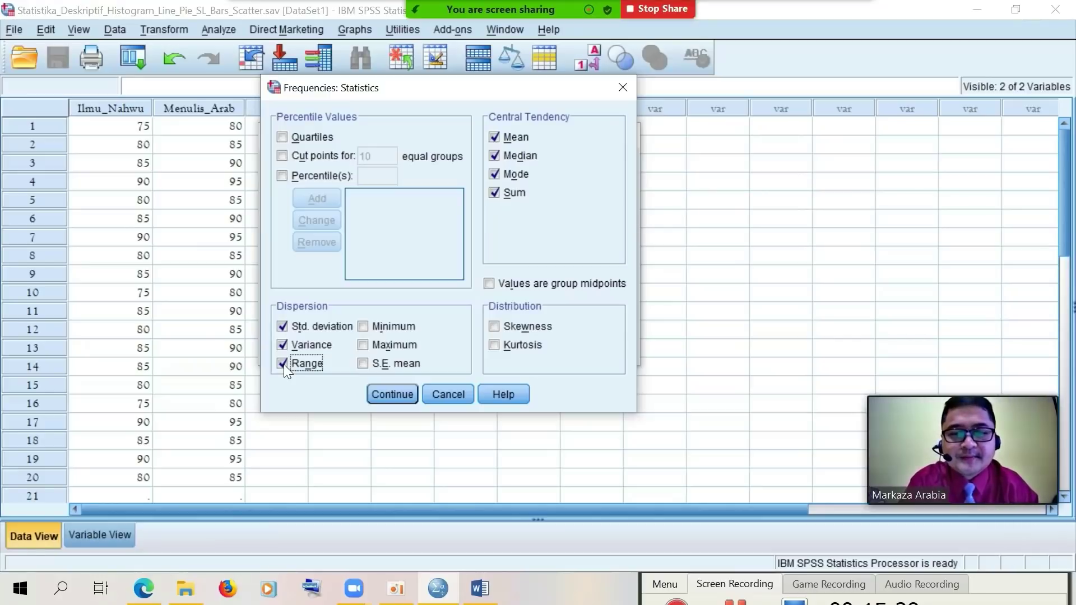
left_click(364, 325)
left_click(361, 343)
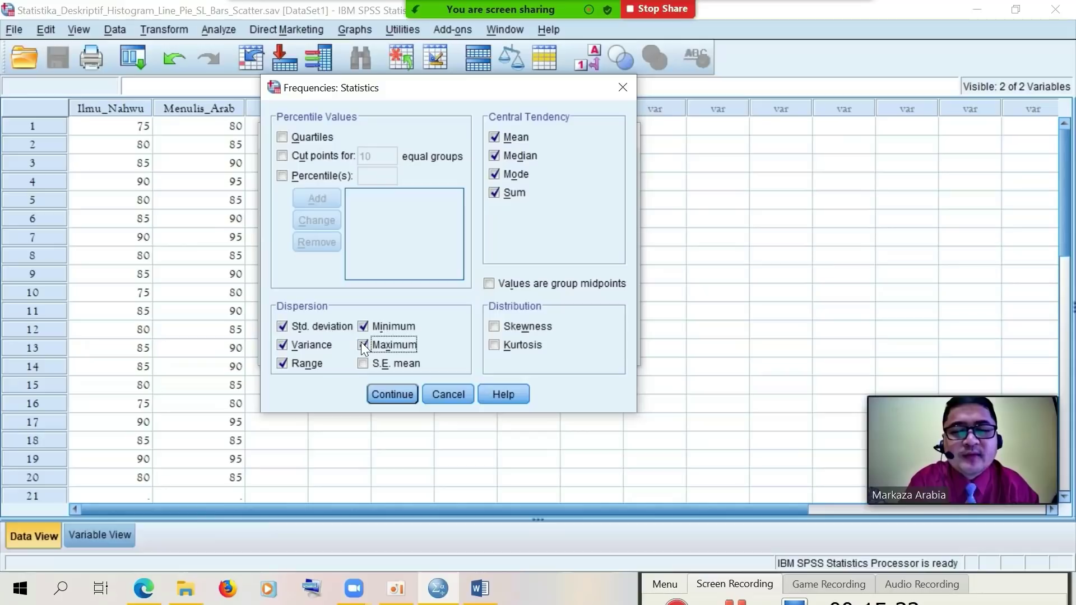
left_click(363, 363)
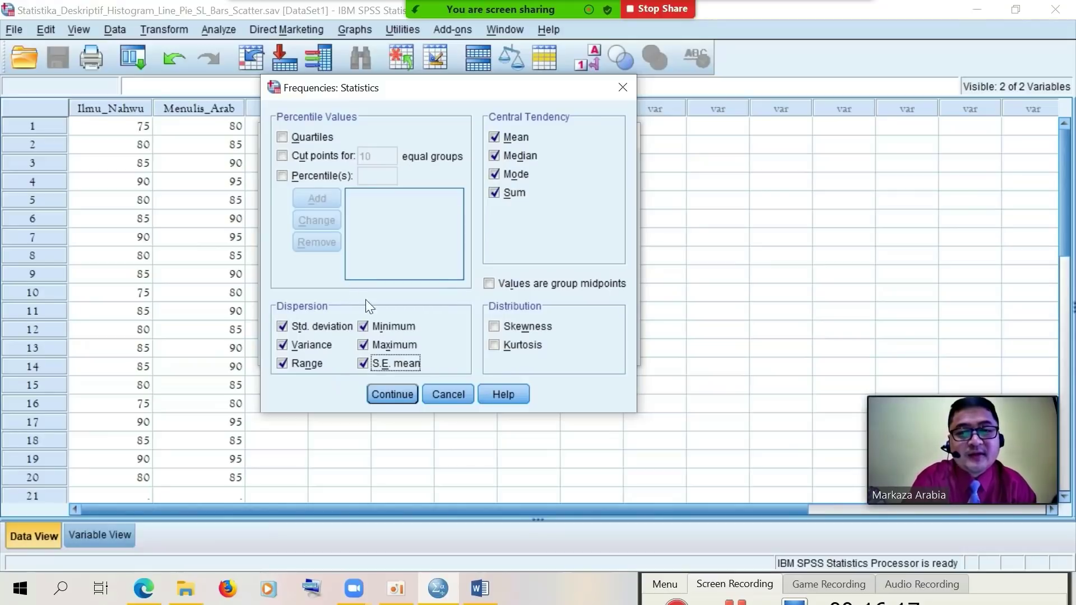
left_click(401, 395)
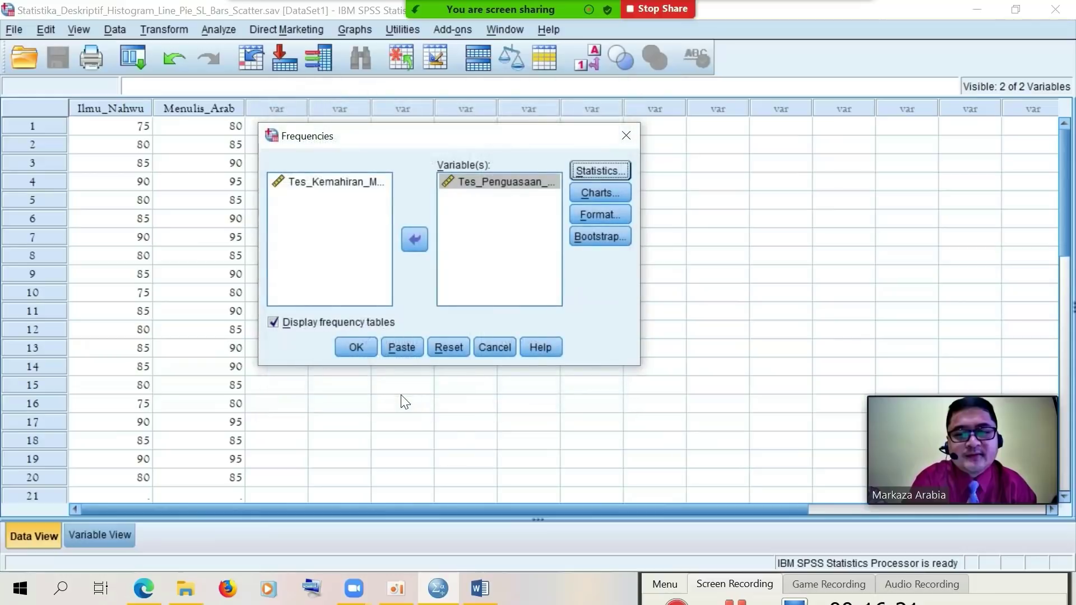
mouse_move(486, 139)
left_mouse_down()
mouse_move(445, 140)
mouse_move(426, 118)
mouse_move(456, 160)
mouse_move(500, 132)
mouse_move(486, 140)
left_mouse_up()
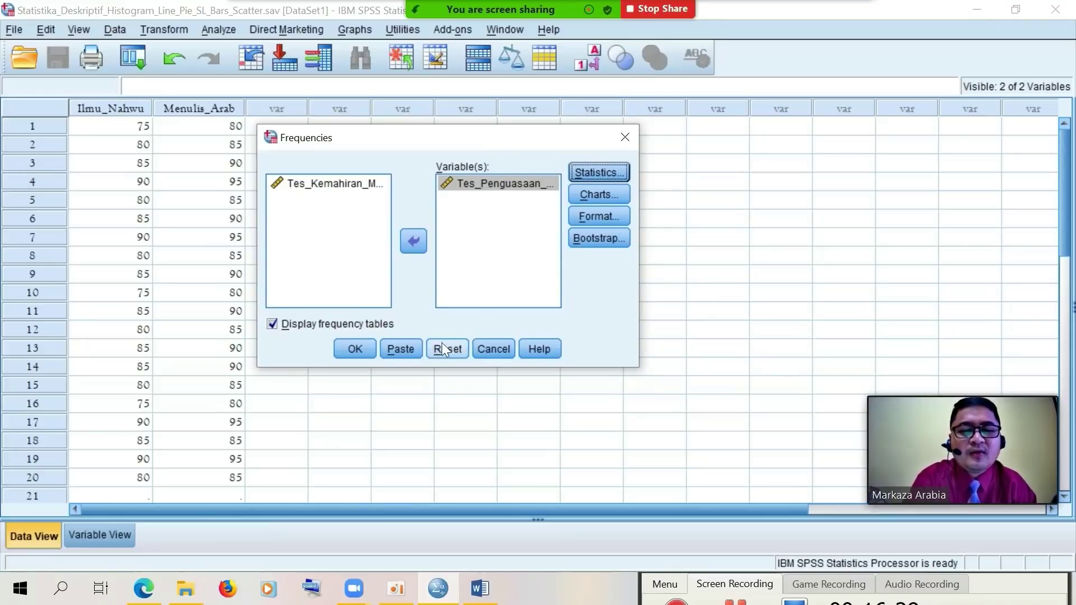
left_click(354, 350)
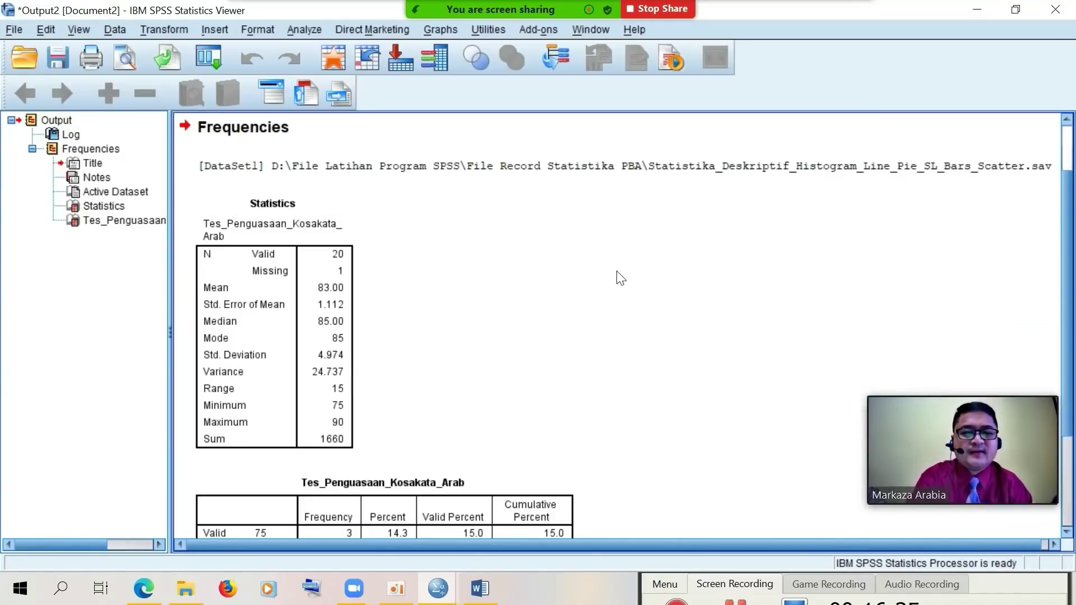
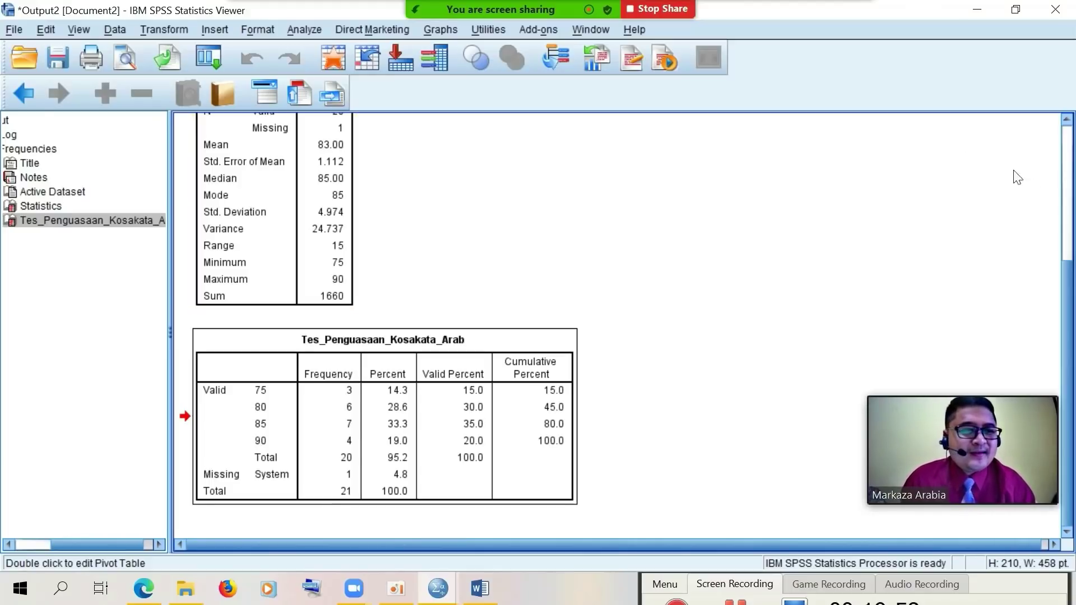
Examine the Statistics table, the frequency table and the output outline of the Frequencies results
scroll(1070, 191, "up", 3)
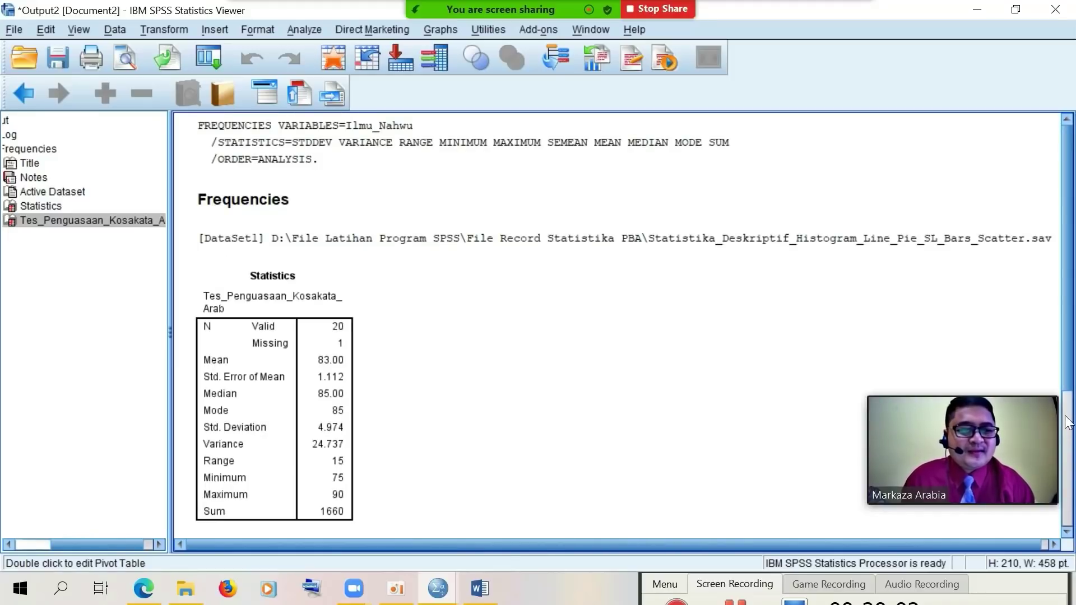
scroll(1066, 284, "down", 3)
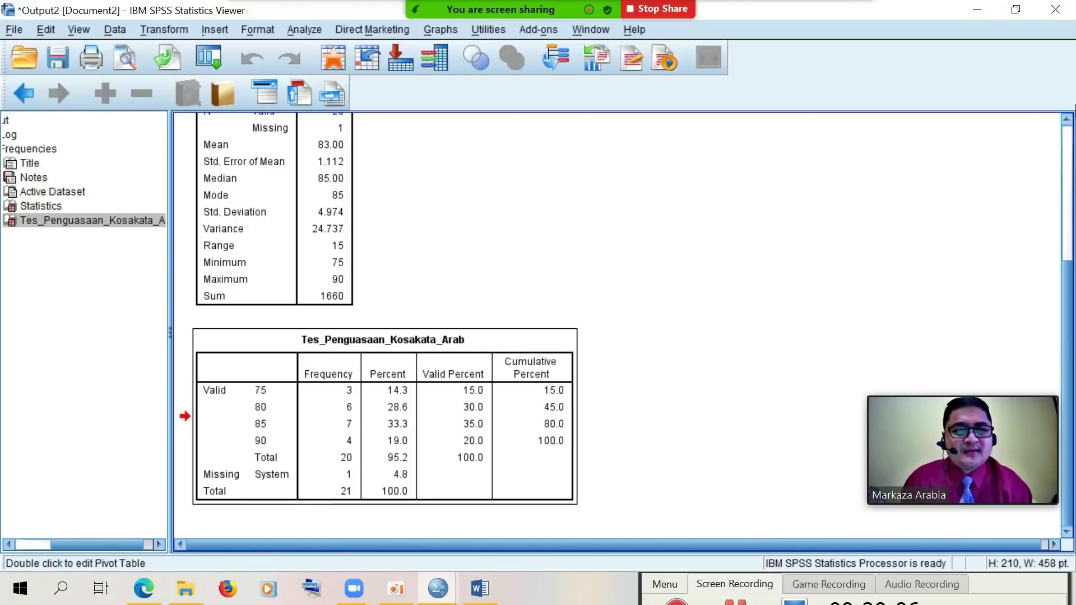
left_click(1067, 120)
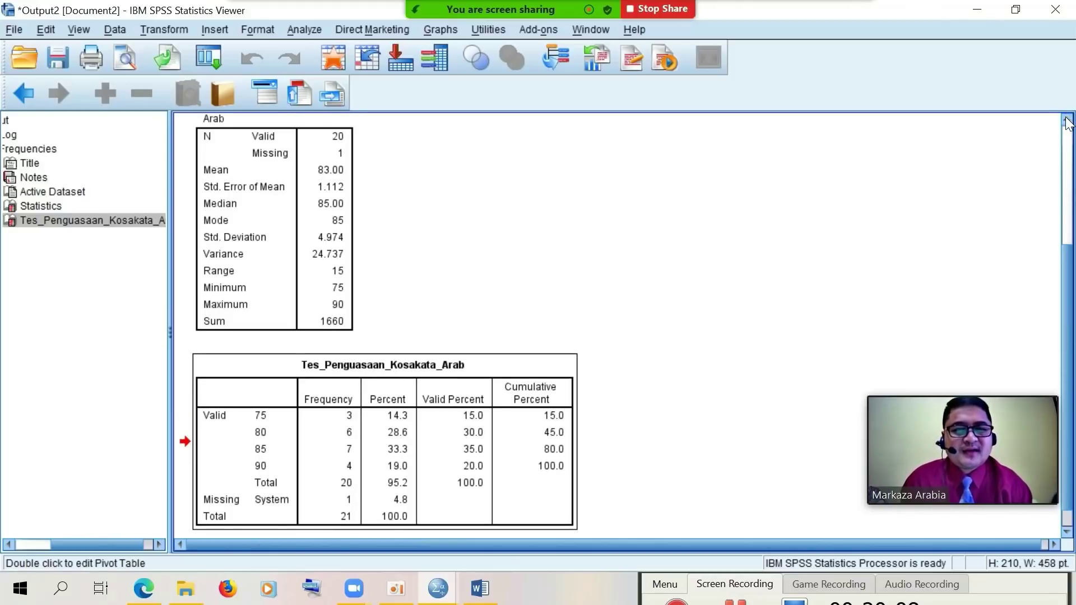
left_click(1067, 120)
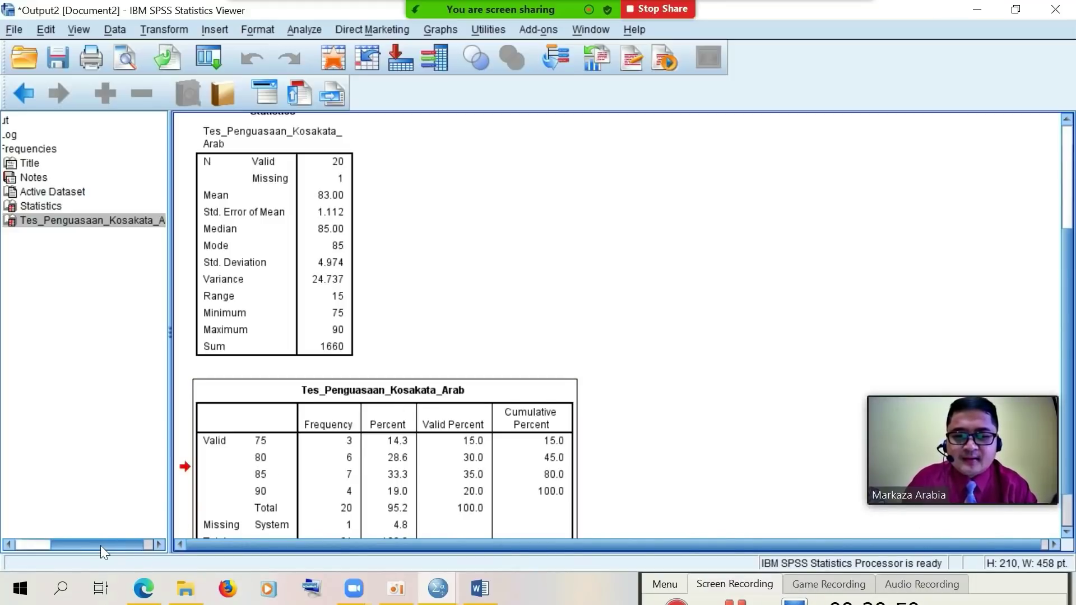
left_click_drag(100, 544, 44, 542)
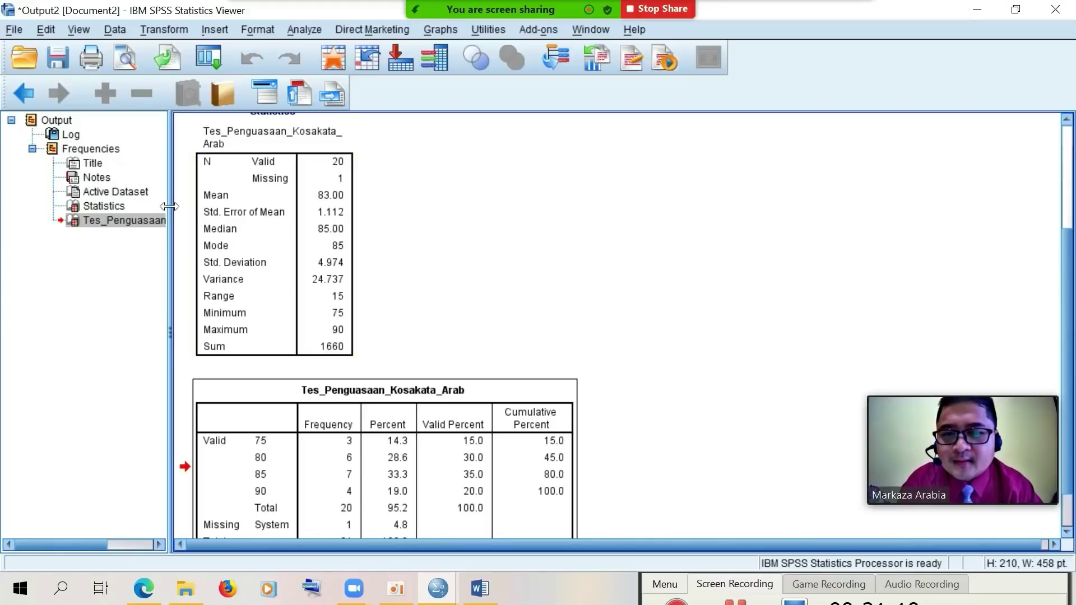
Select the entire Frequencies output from its root item and start saving it under a new name
left_click(59, 116)
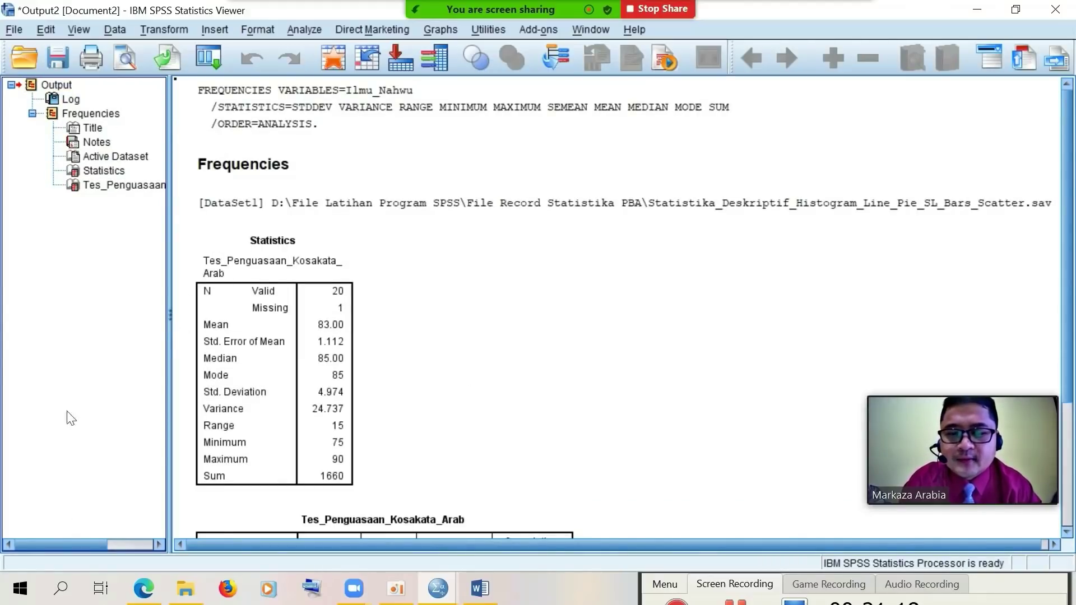
left_click(67, 84)
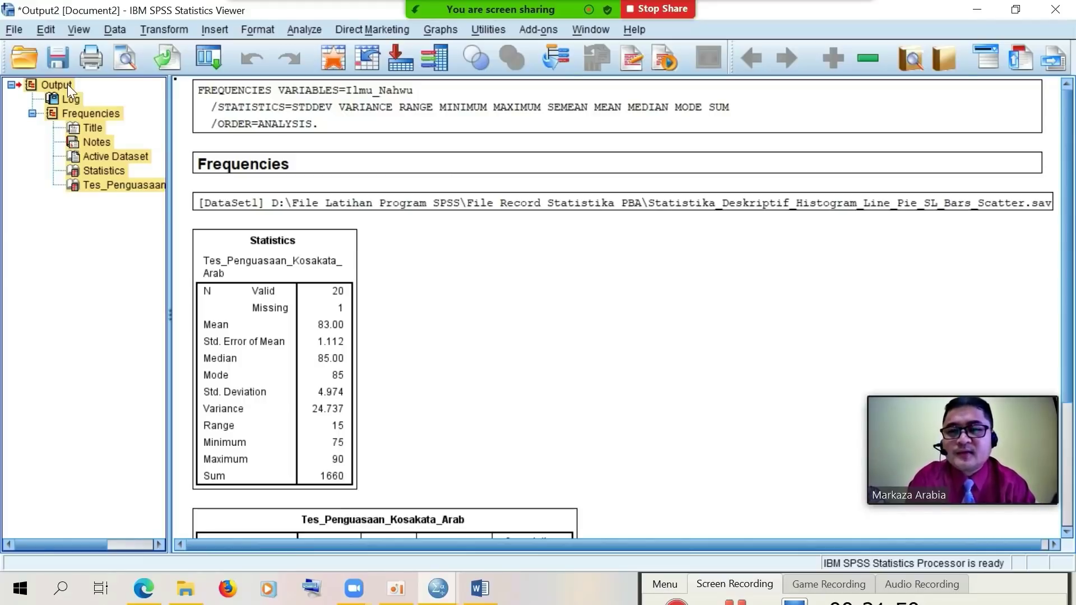
left_click(14, 30)
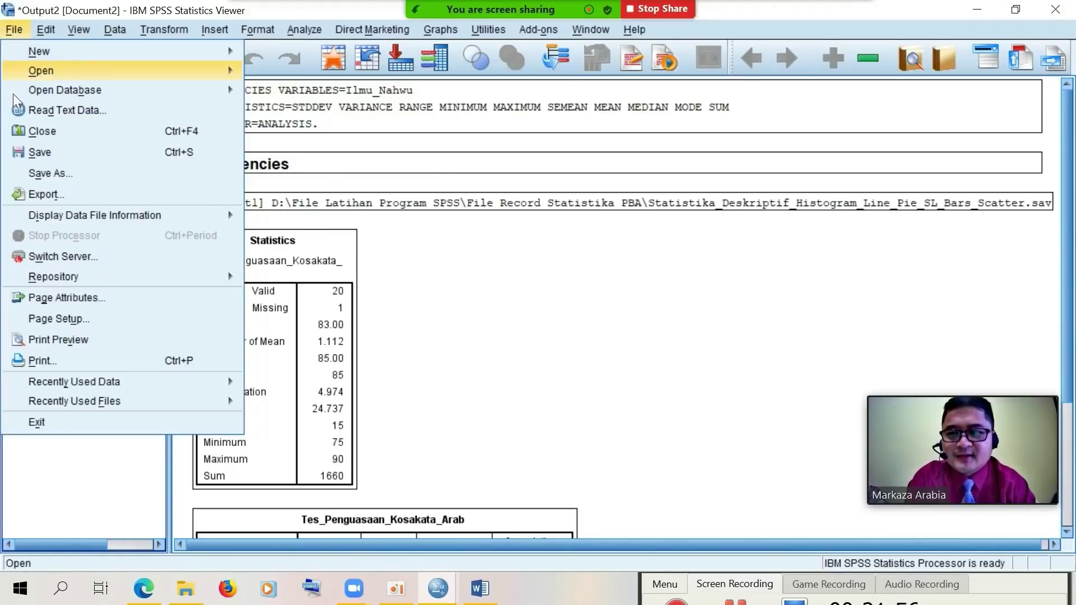
left_click(16, 172)
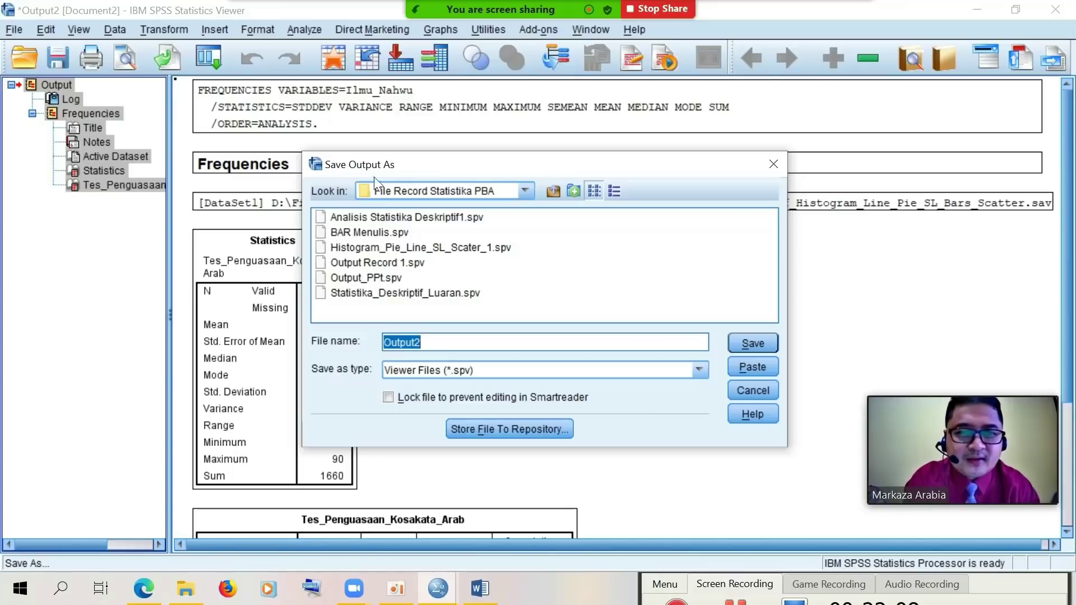
left_click_drag(448, 165, 390, 137)
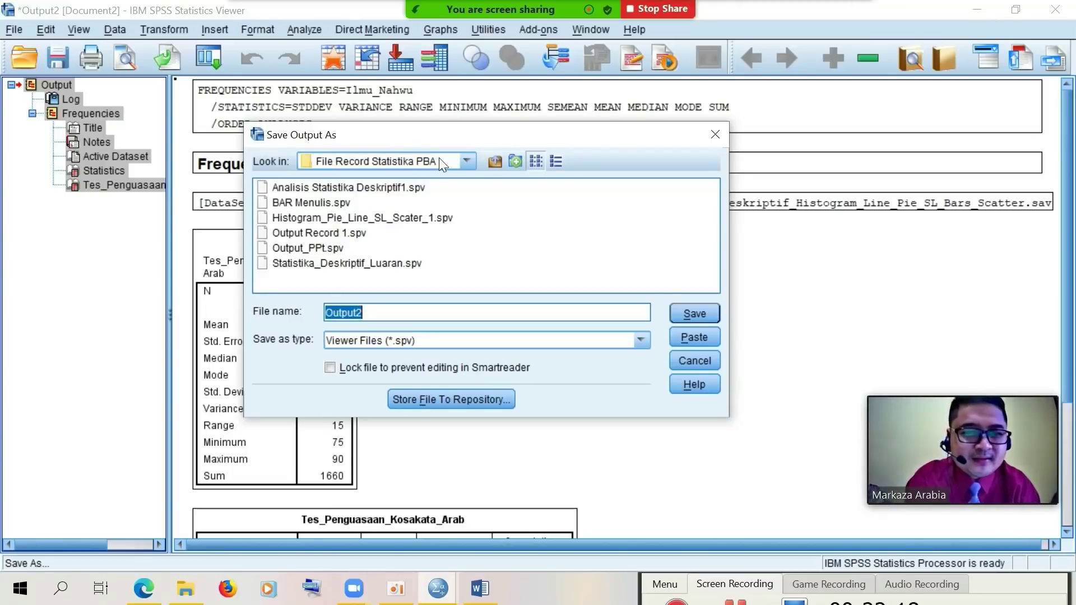
Set the save location to the File Record Statistika PBA folder inside File Latihan Program SPSS on New Volume (D:)
left_click(466, 161)
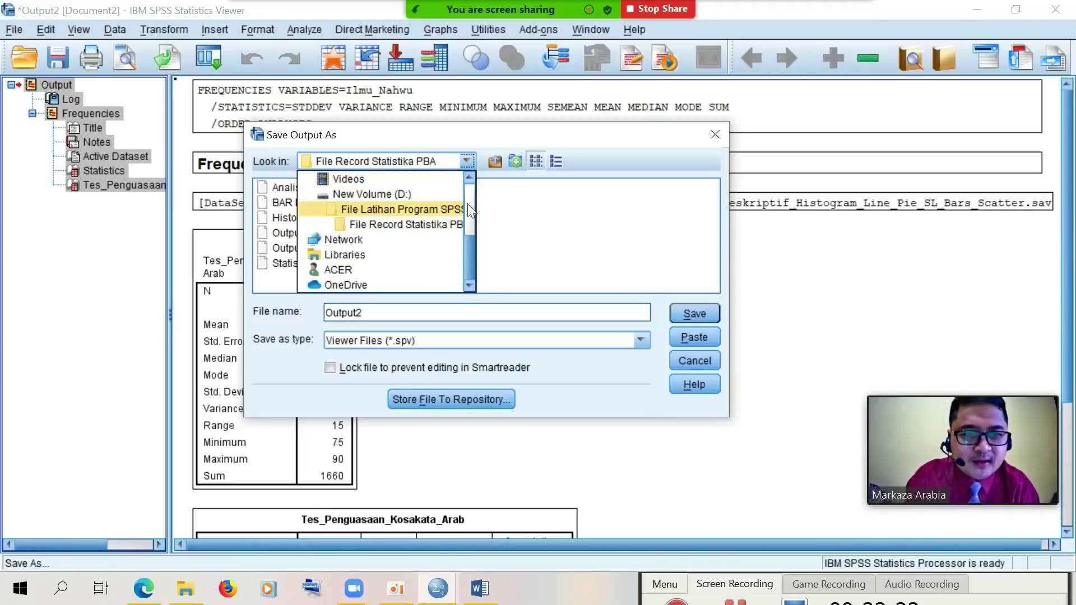
scroll(469, 203, "up", 3)
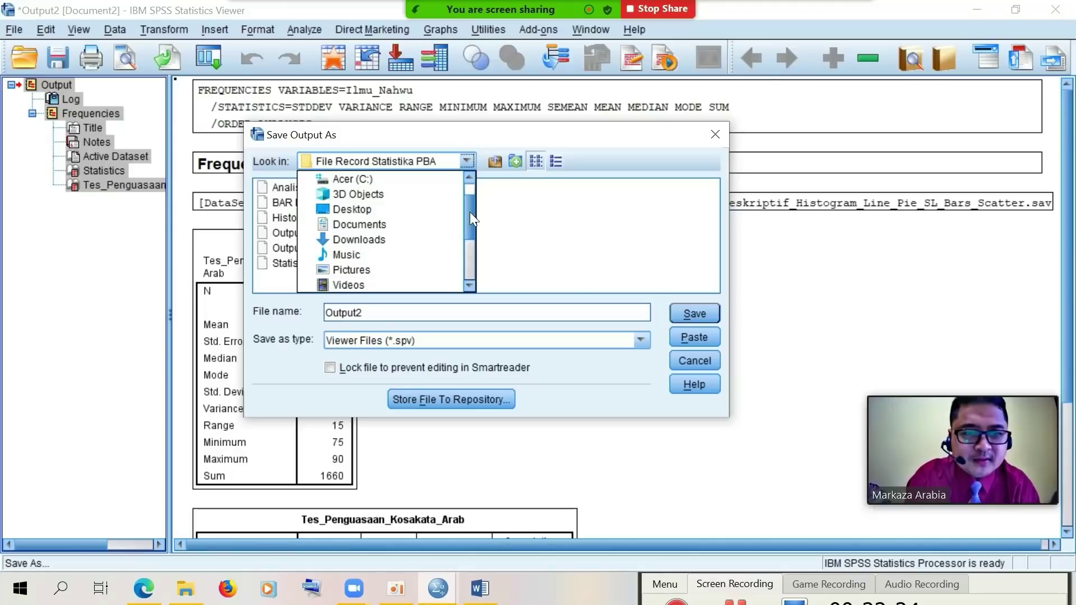
left_click_drag(470, 211, 468, 186)
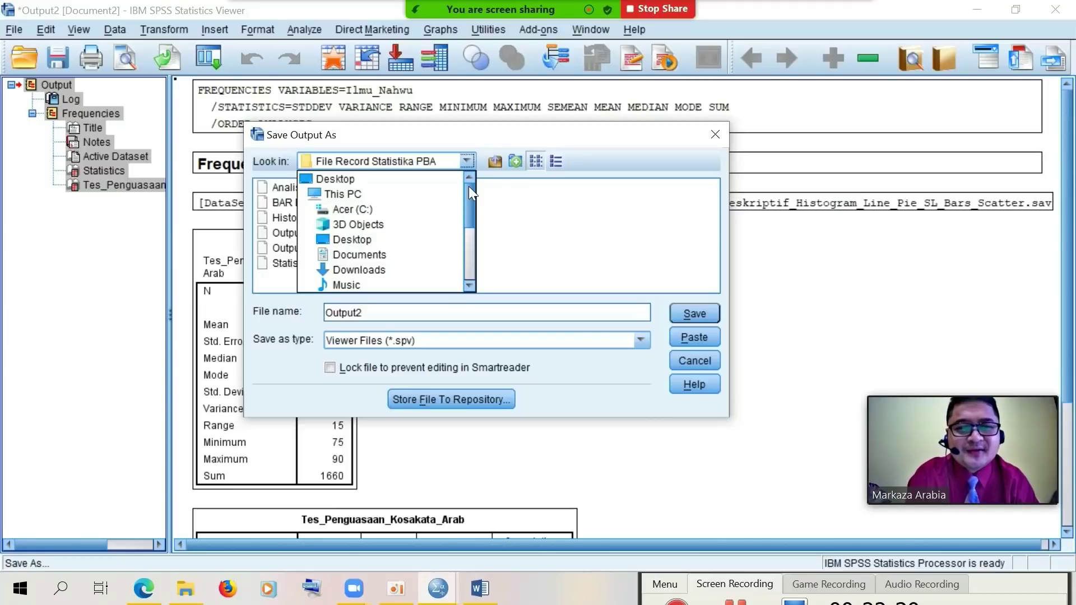
left_click_drag(469, 194, 467, 249)
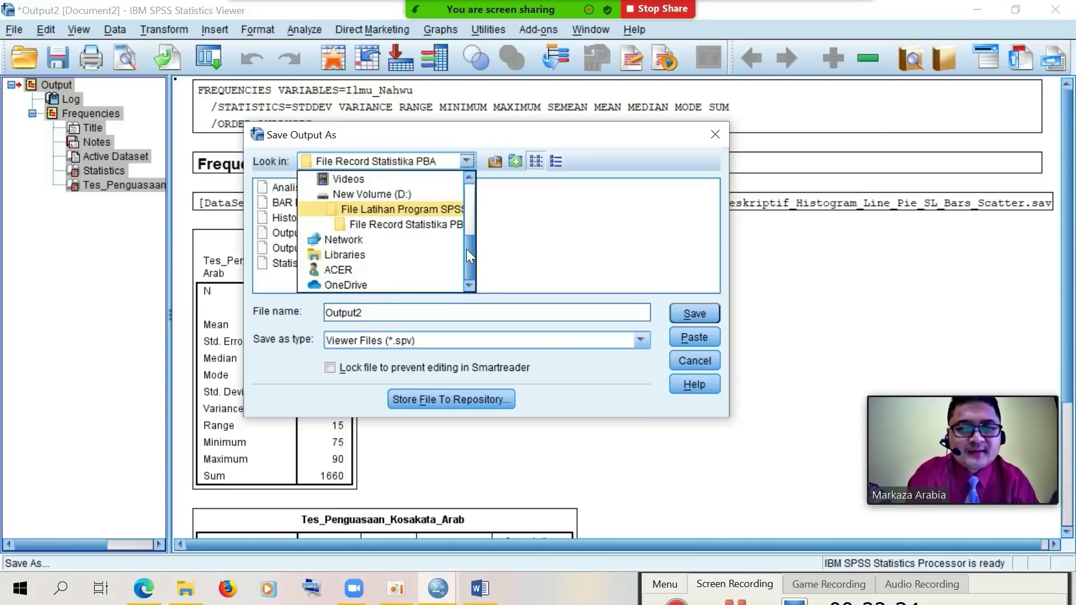
left_click(374, 194)
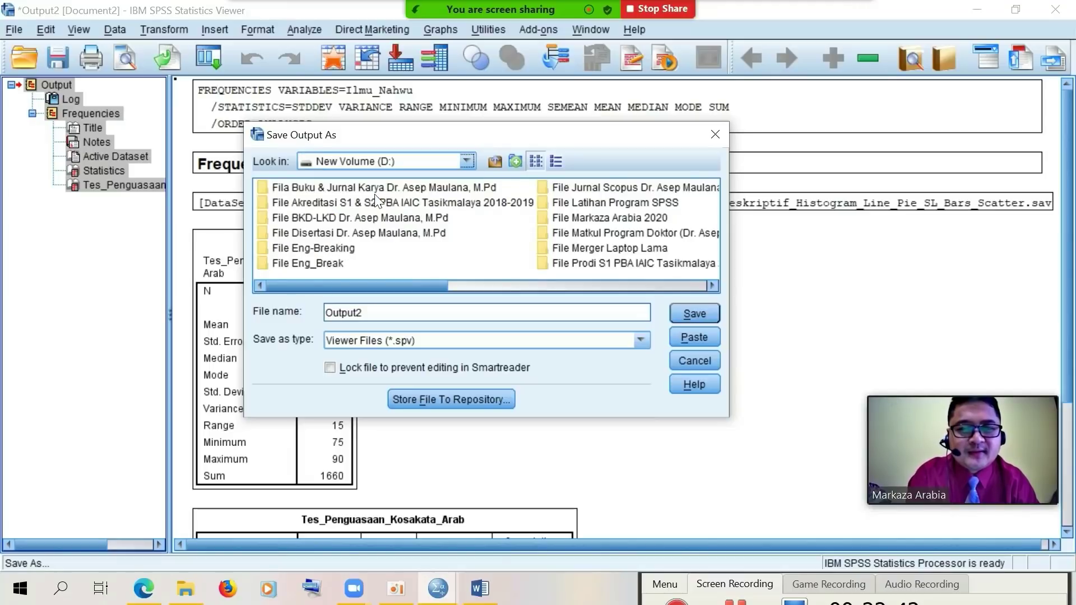
double_click(543, 204)
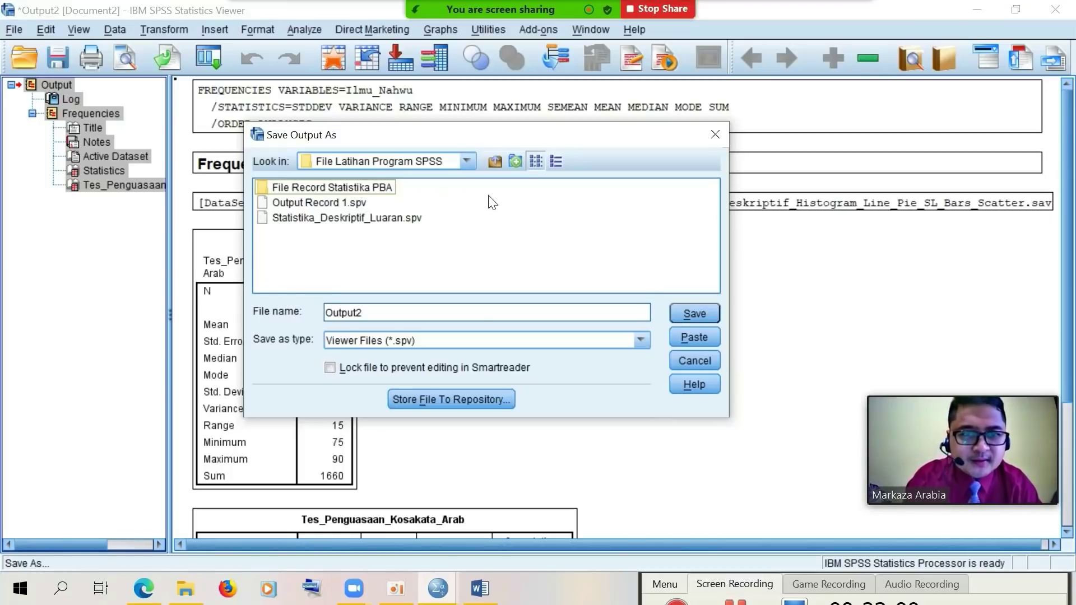
double_click(338, 187)
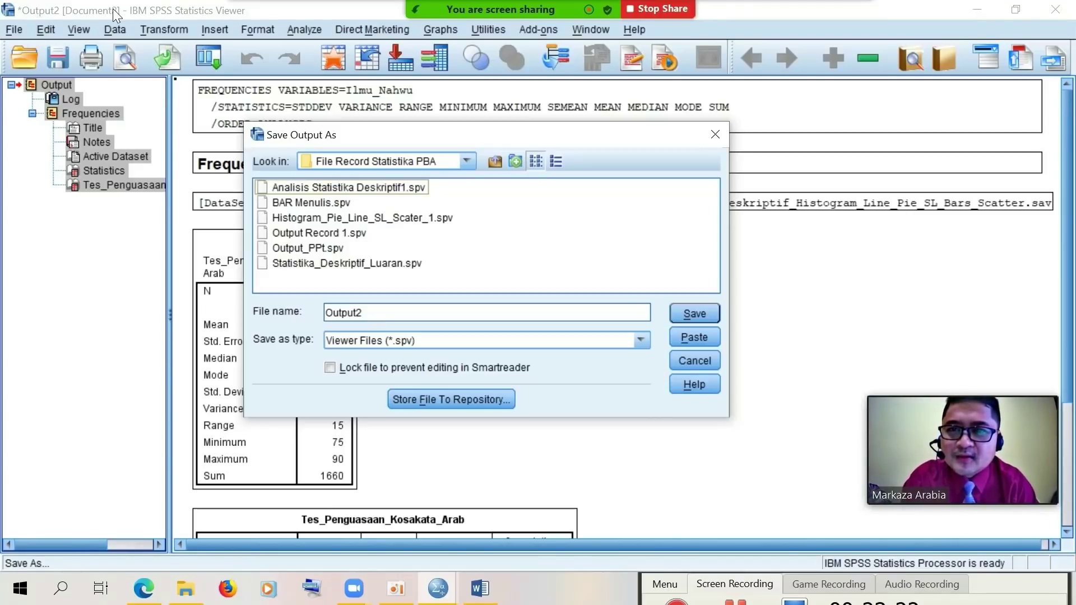
Name the output file Output_Tendensi_Sentral_Variabilitas_TDF, save it as a Viewer file and deselect the output
left_click(366, 312)
double_click(365, 312)
left_click(364, 314)
left_click_drag(364, 315, 359, 315)
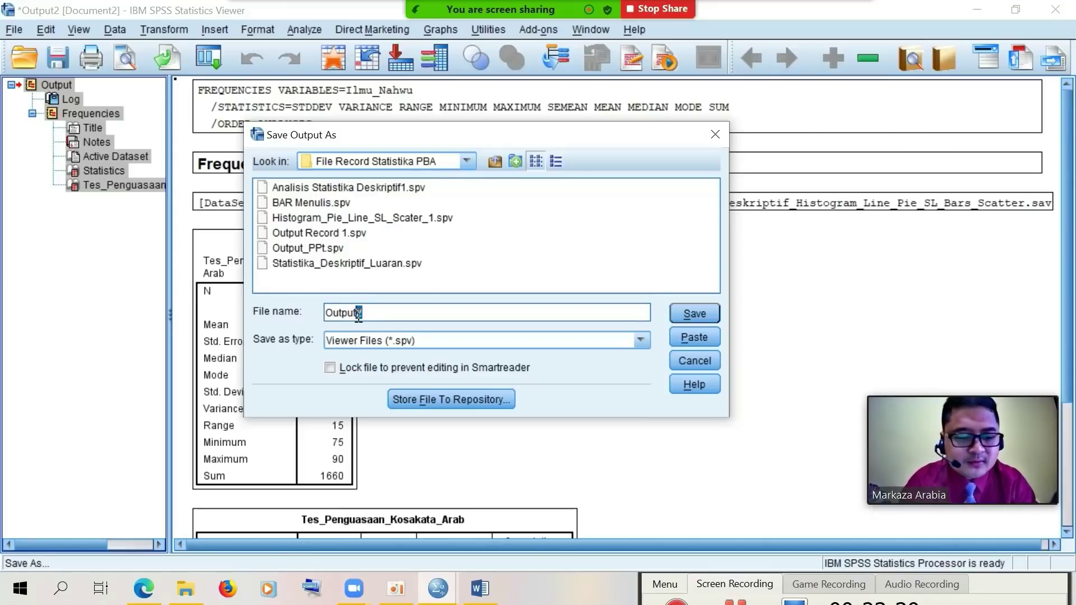
key("BackSpace")
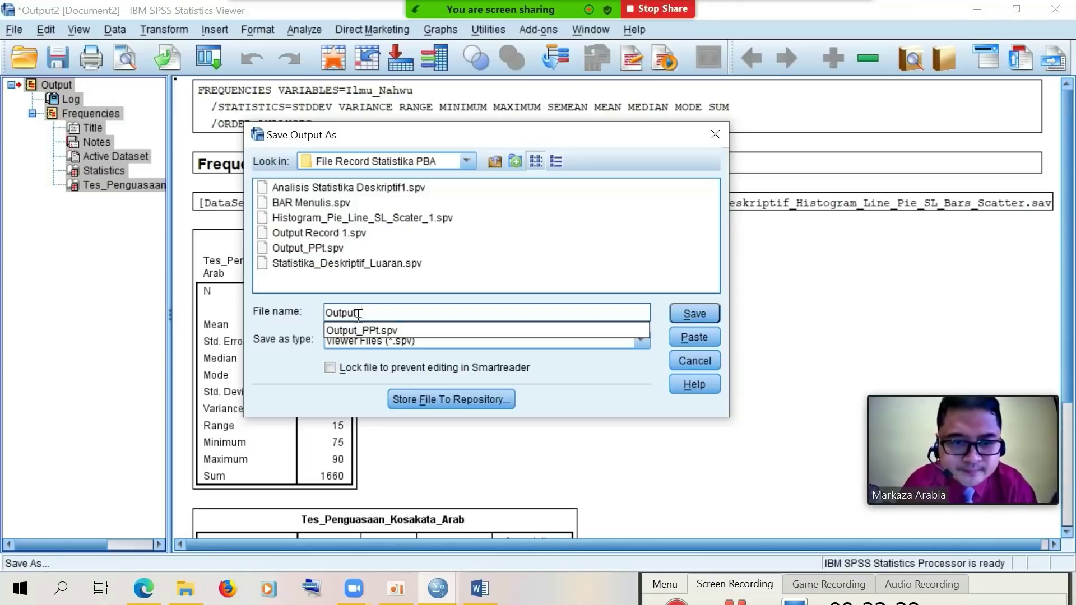
type("_")
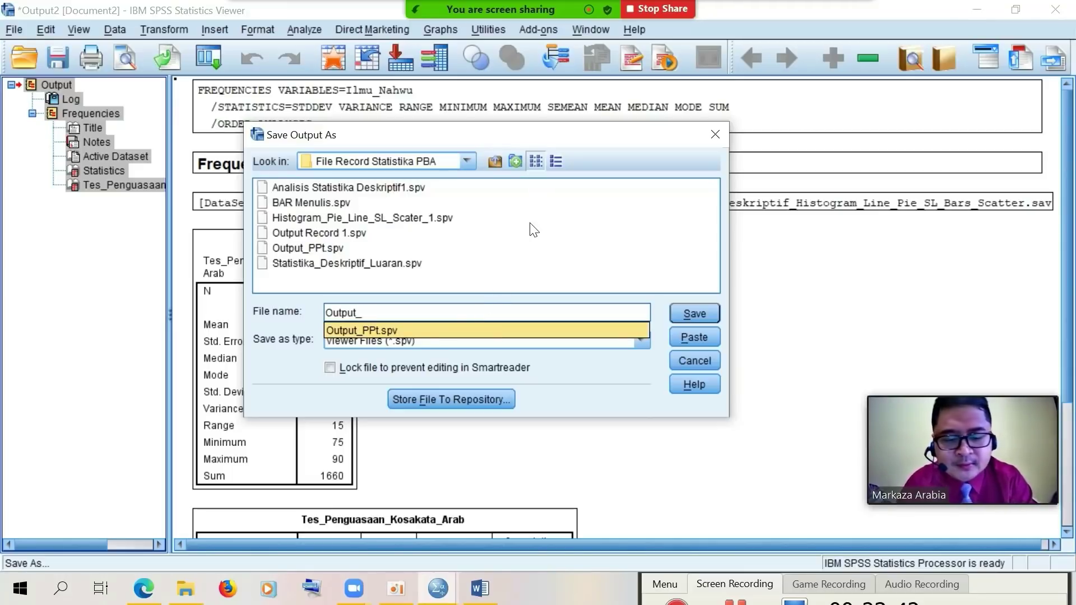
type("Ten")
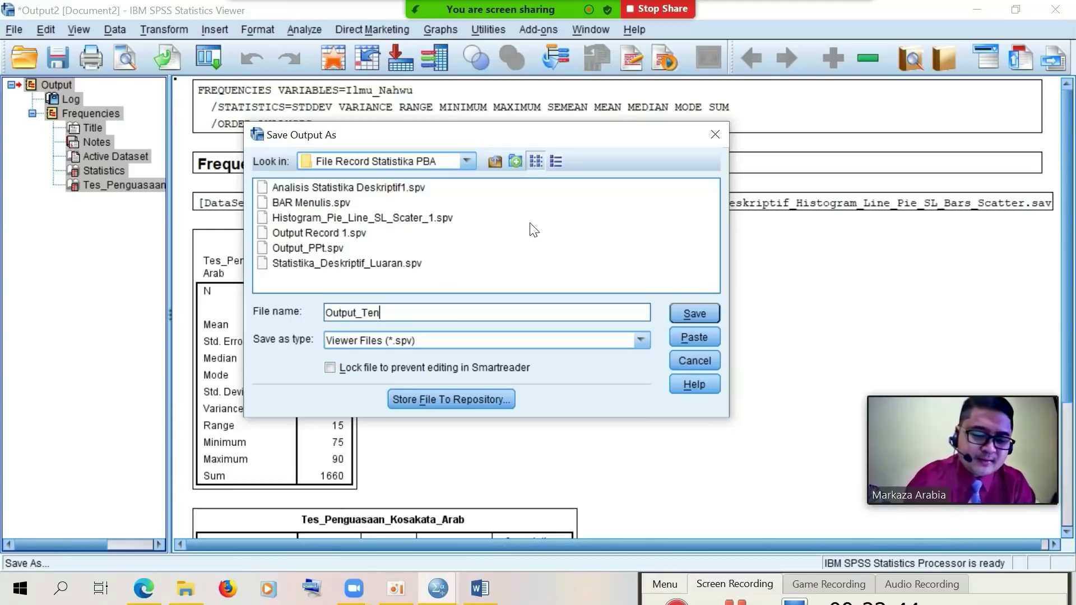
type("densi")
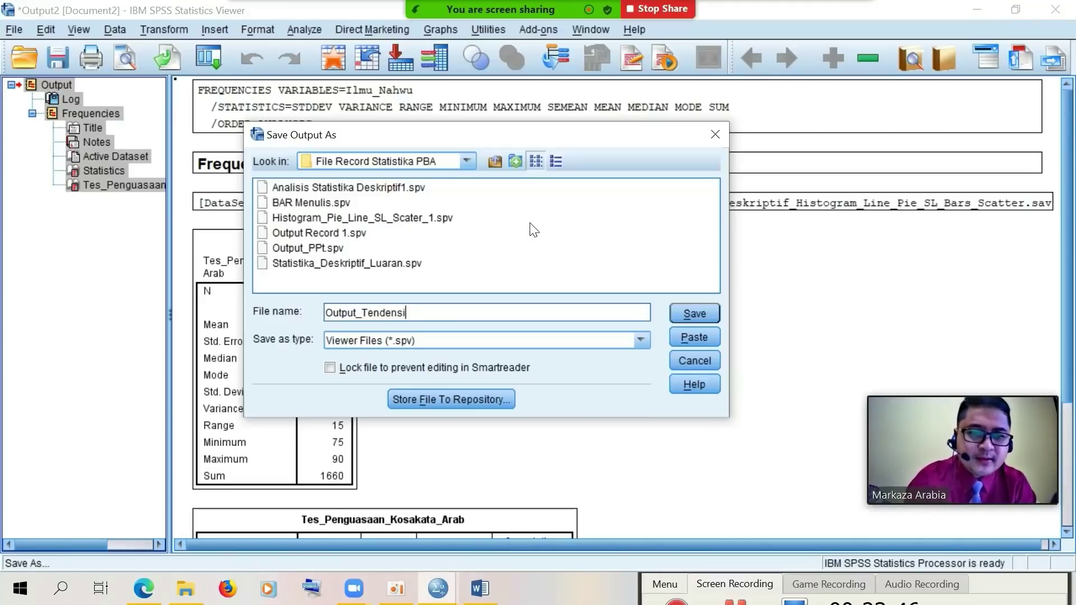
type("_")
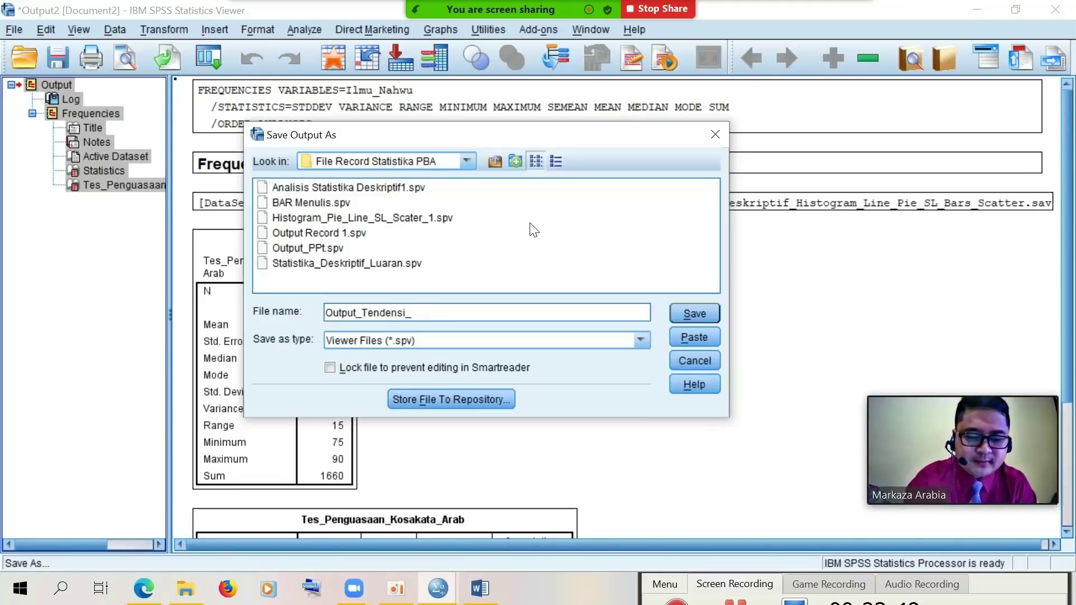
type("Sentr")
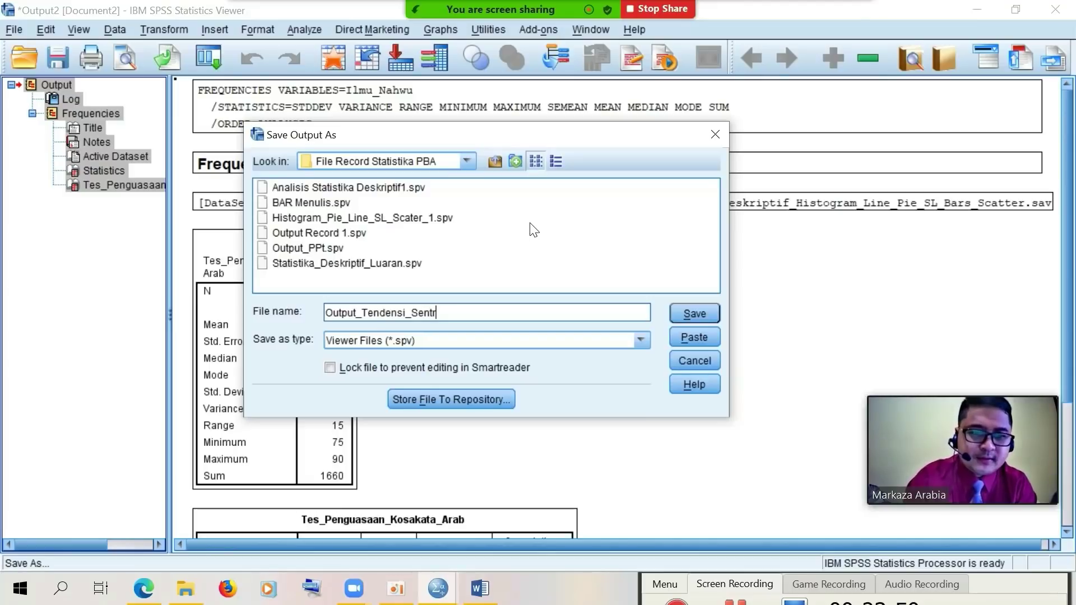
type("al_")
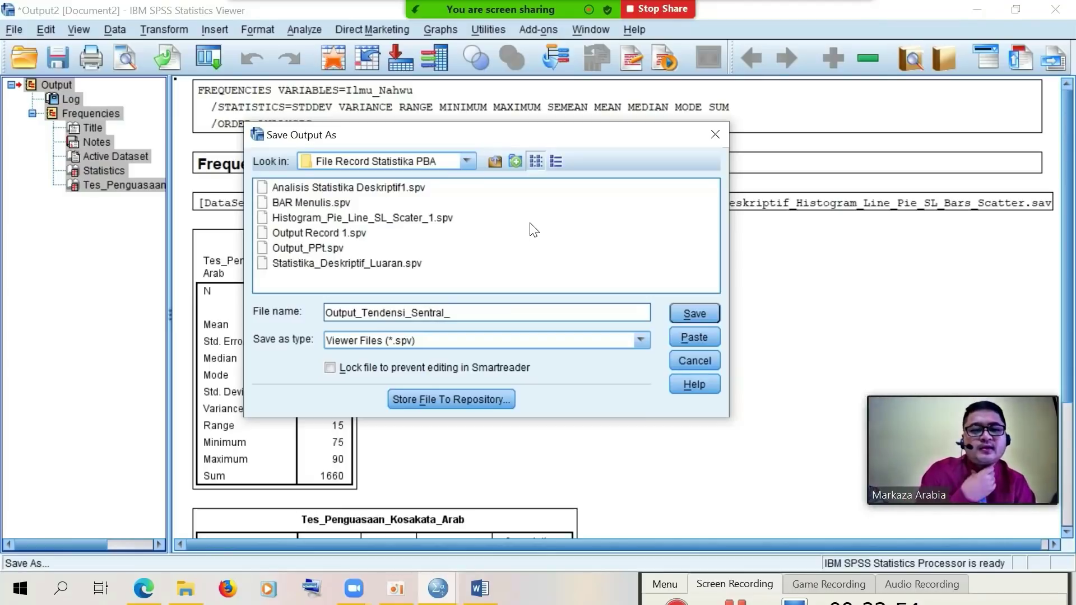
type("Variabilitas")
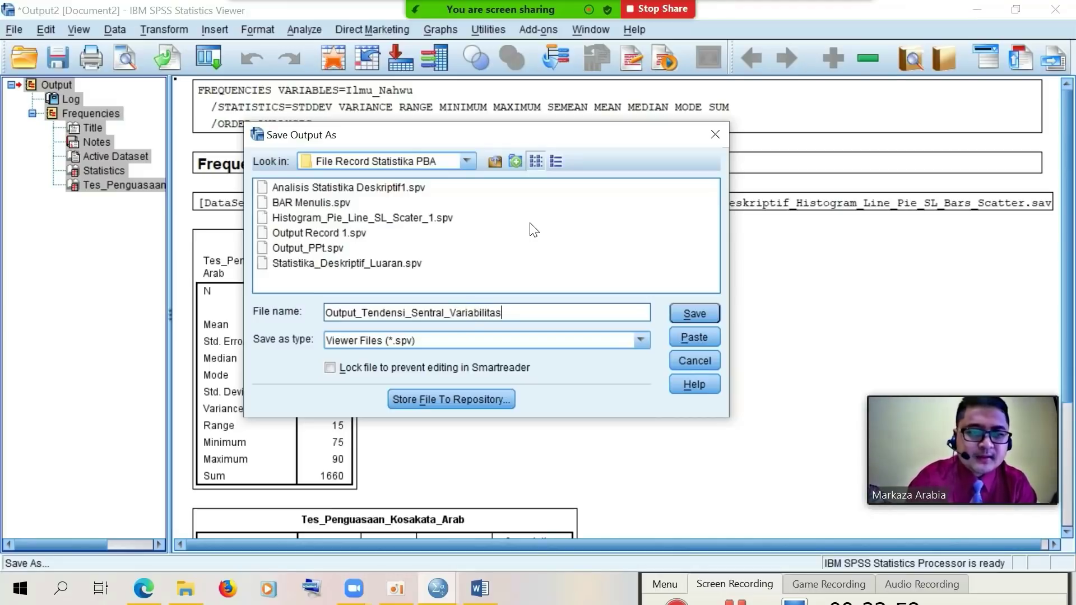
type("_T")
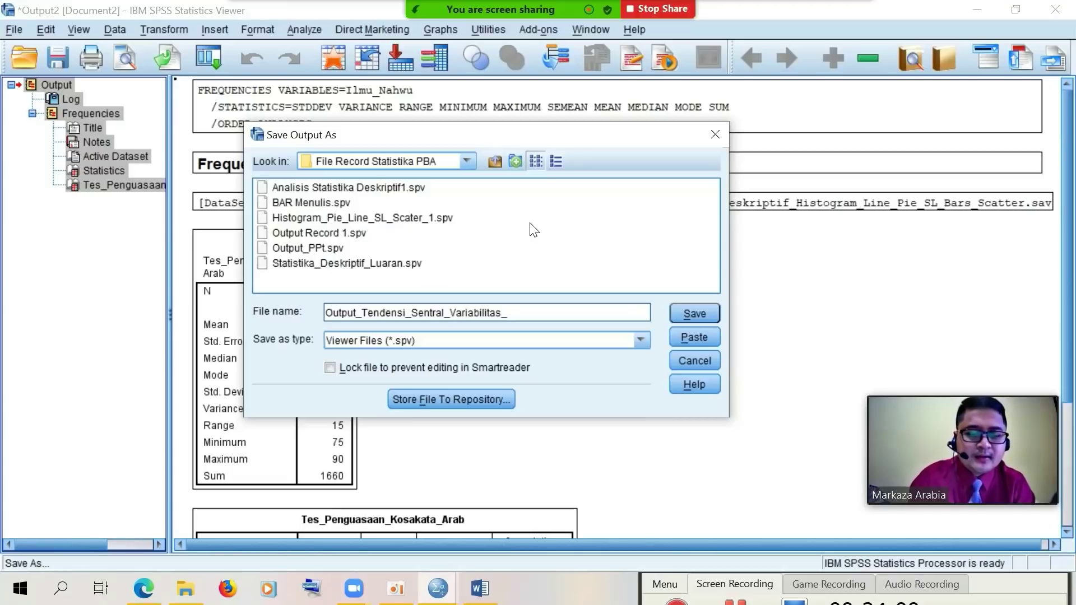
type("DF")
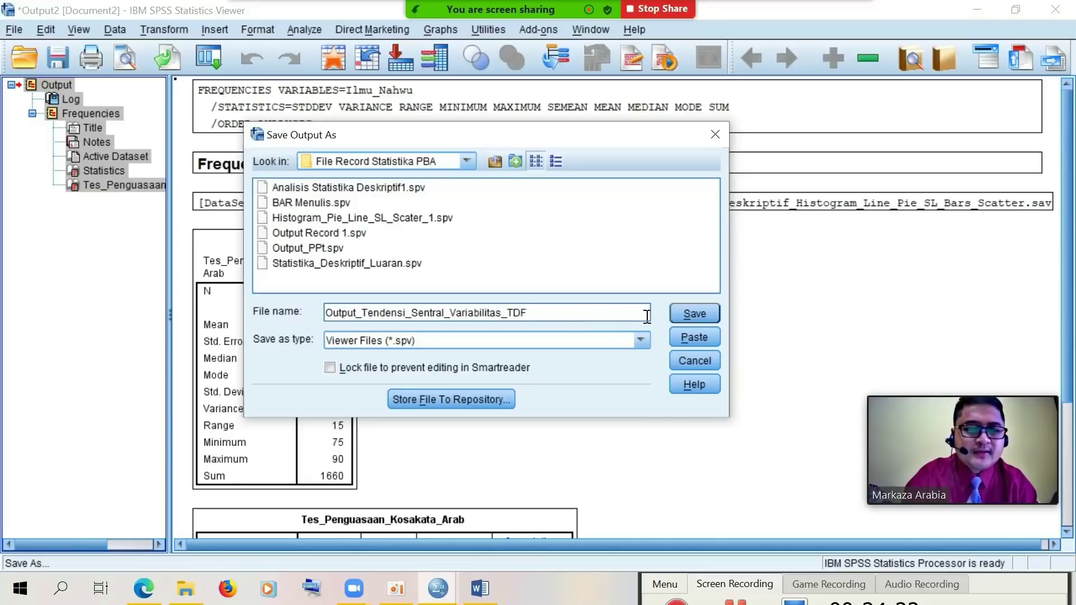
left_click(680, 317)
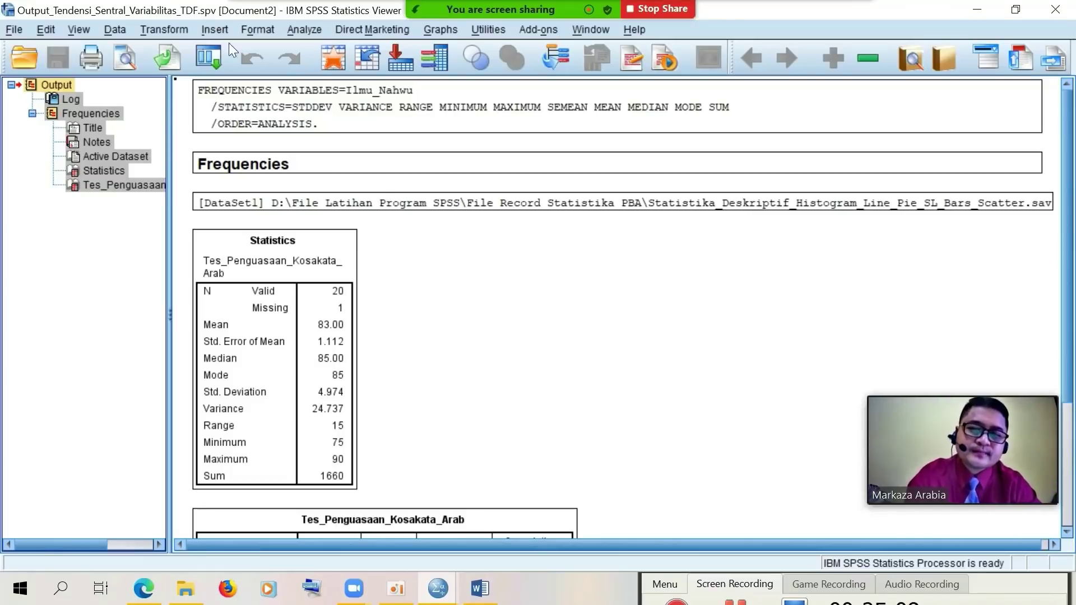
left_click(478, 263)
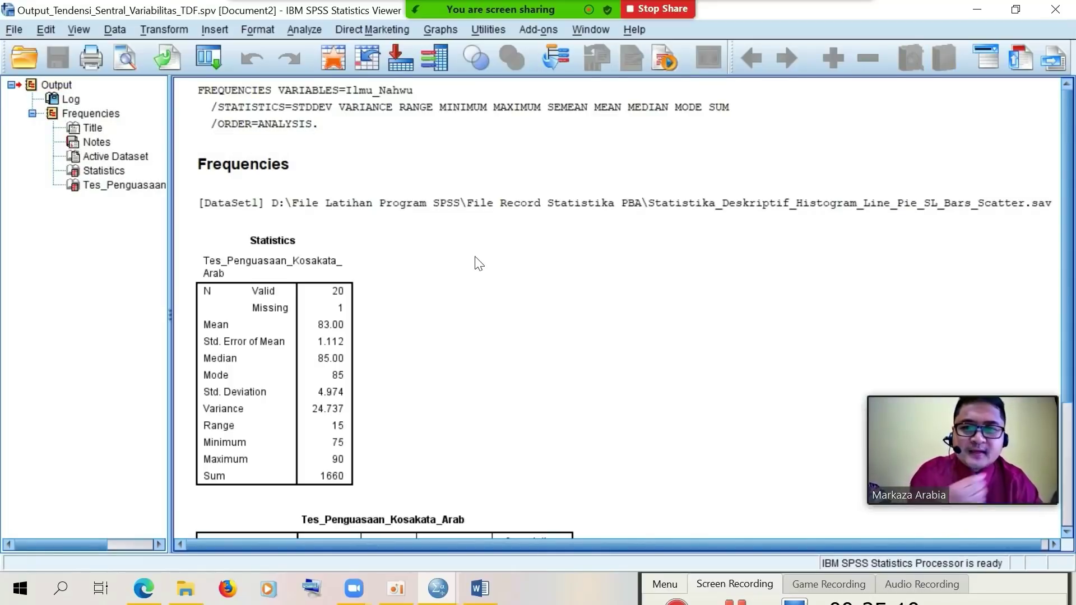
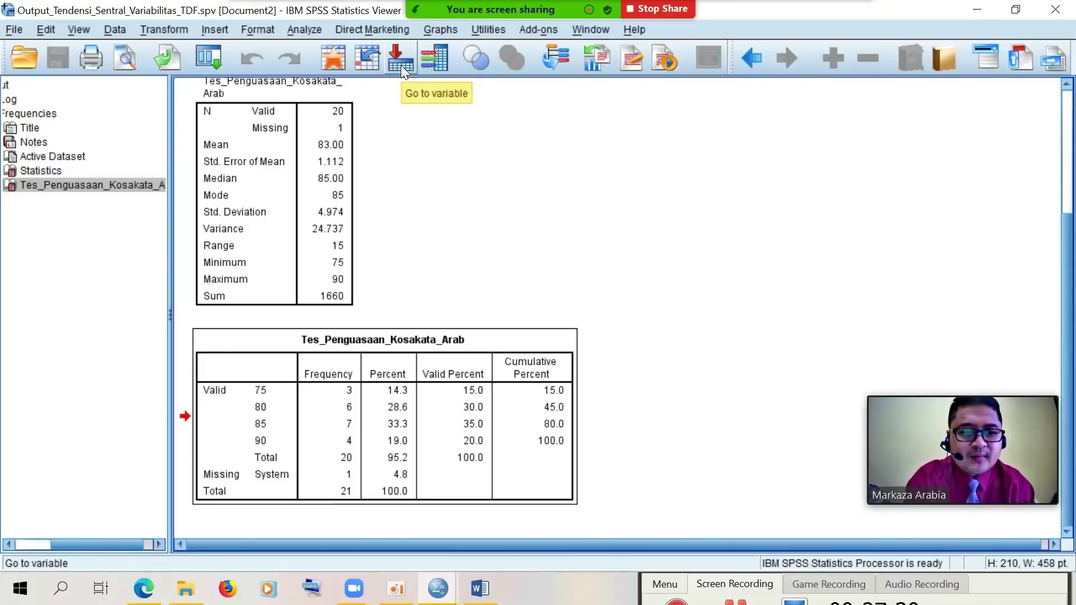
Switch to the data set without jumping to a variable and select the first Menulis_Arab score
left_click(401, 65)
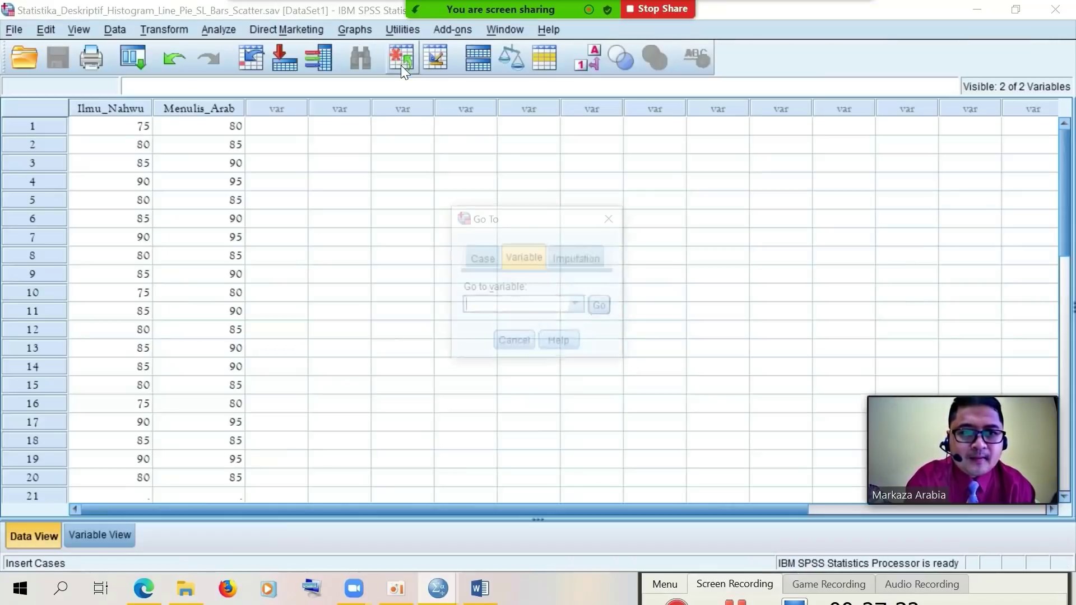
left_click(514, 343)
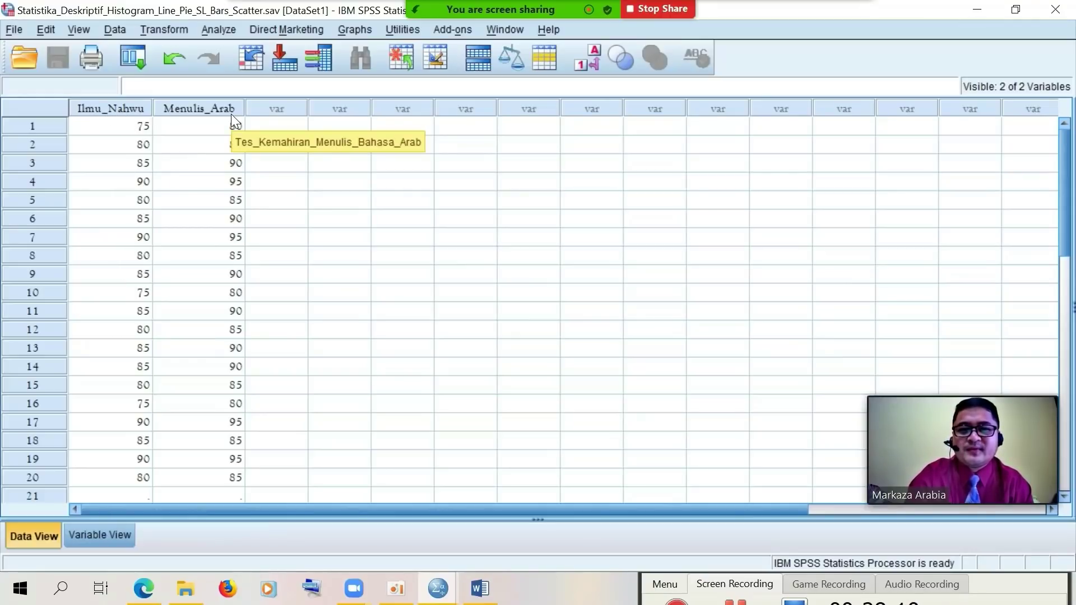
left_click(317, 206)
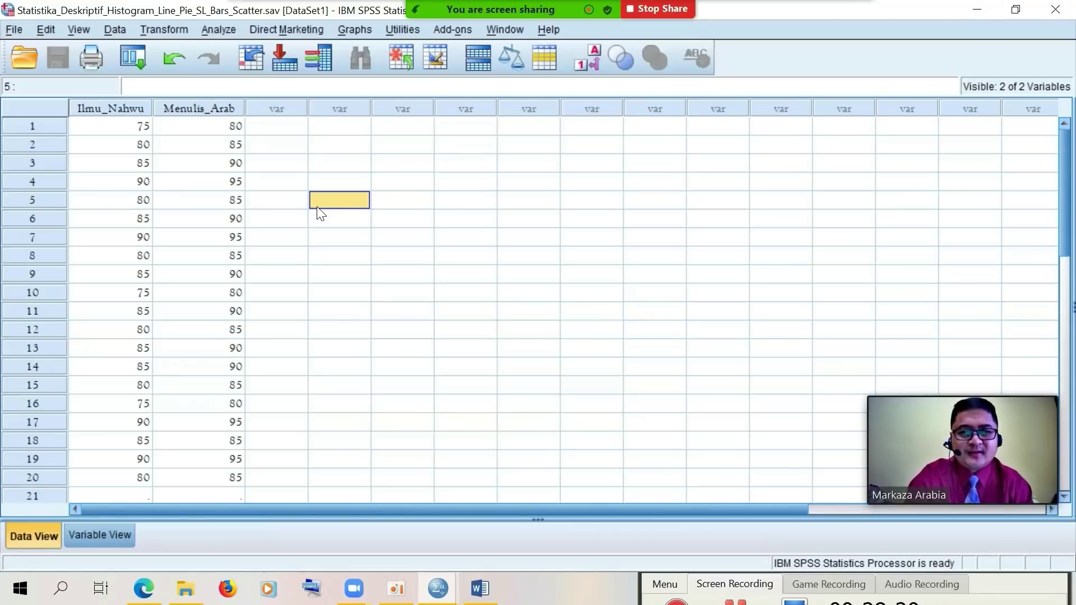
left_click(285, 125)
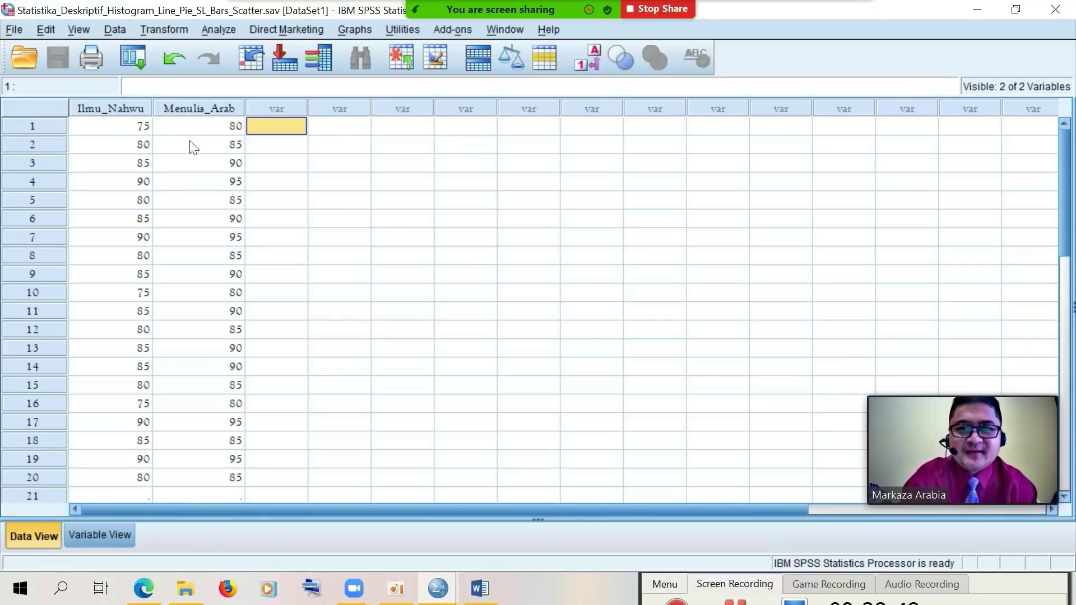
left_click(195, 126)
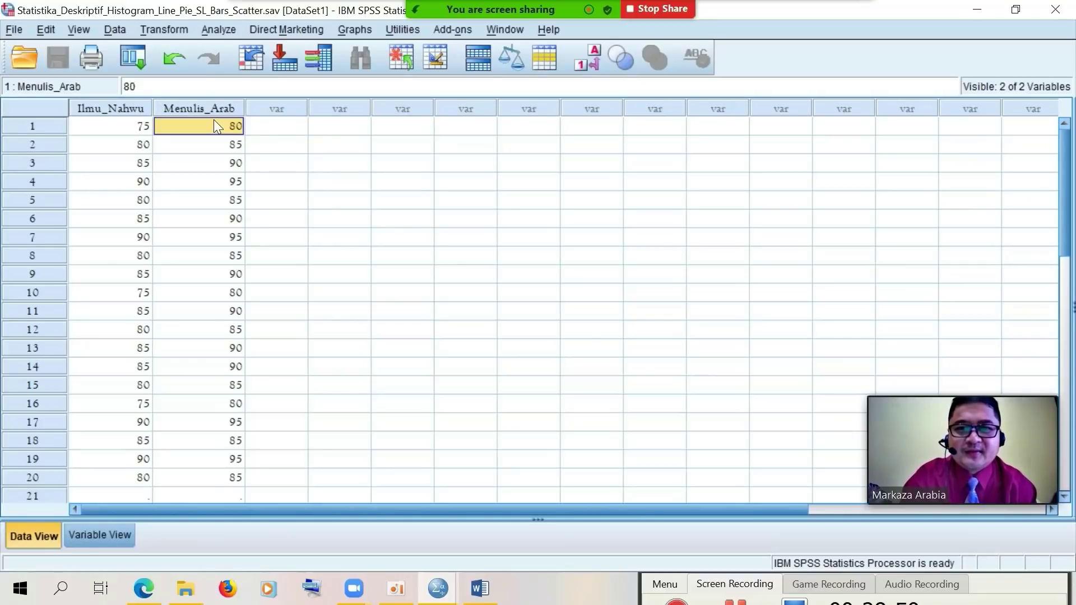
Start a Frequencies analysis and add Tes_Kemahiran_Menulis_Bahasa_Arab to the analysed variables alongside Tes_Penguasaan_Kosakata_Arab
left_click(216, 30)
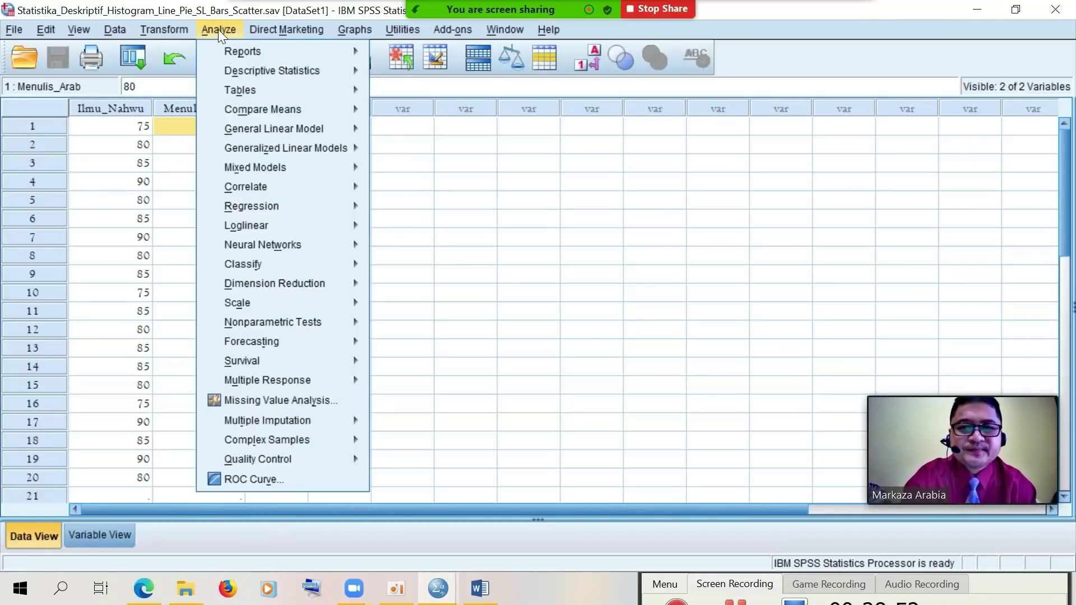
mouse_move(227, 73)
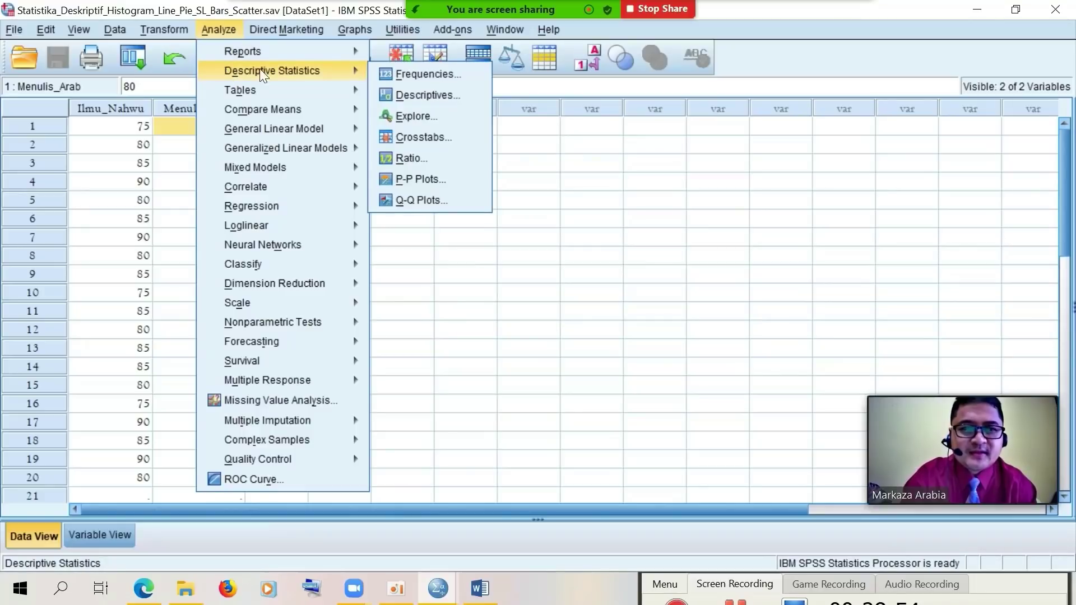
left_click(412, 72)
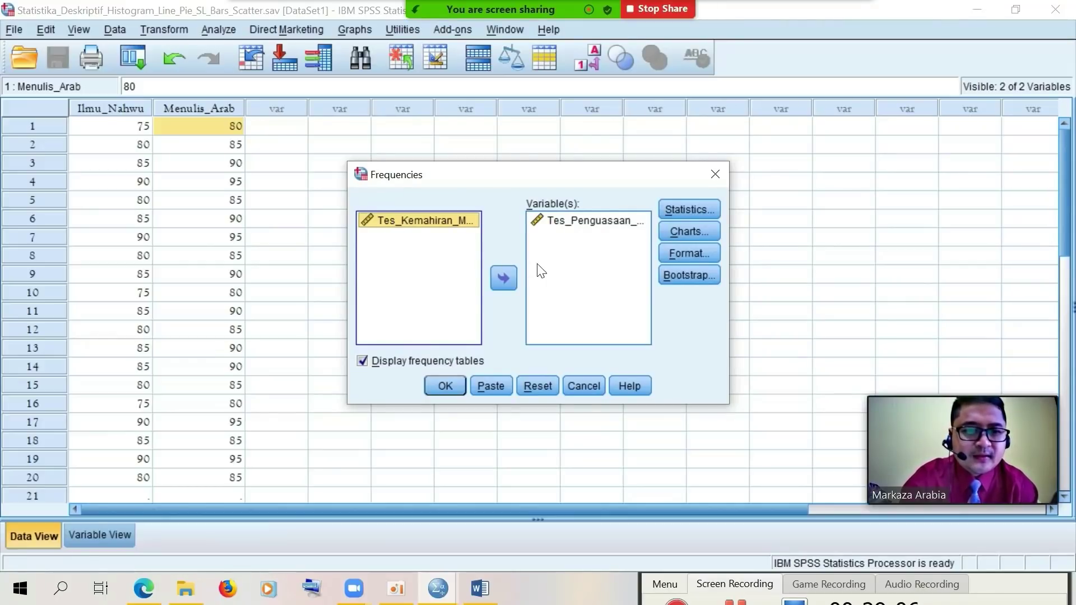
left_click_drag(516, 179, 444, 137)
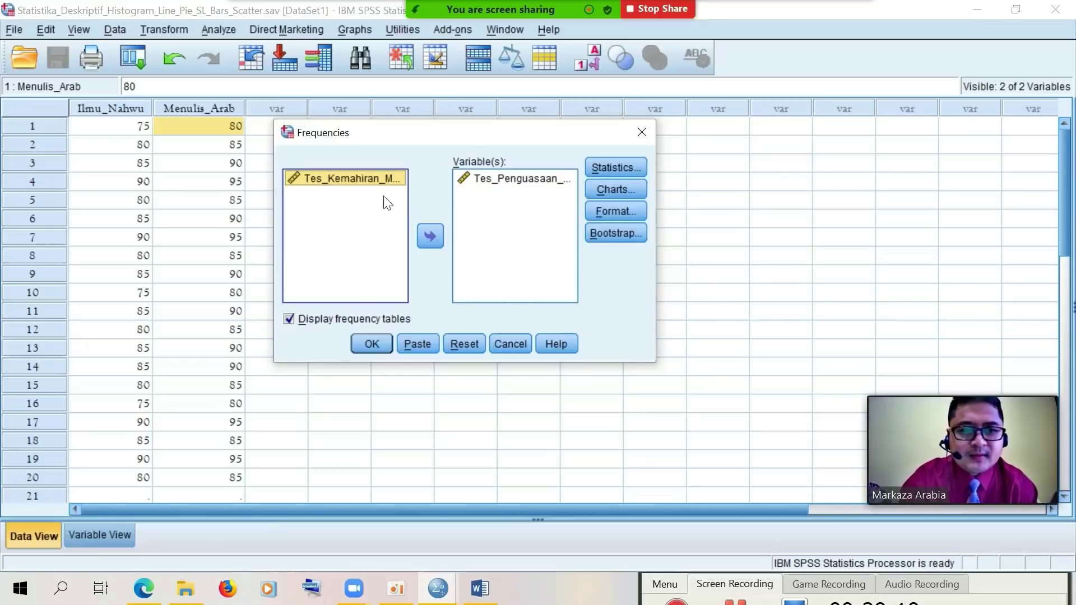
left_click(426, 233)
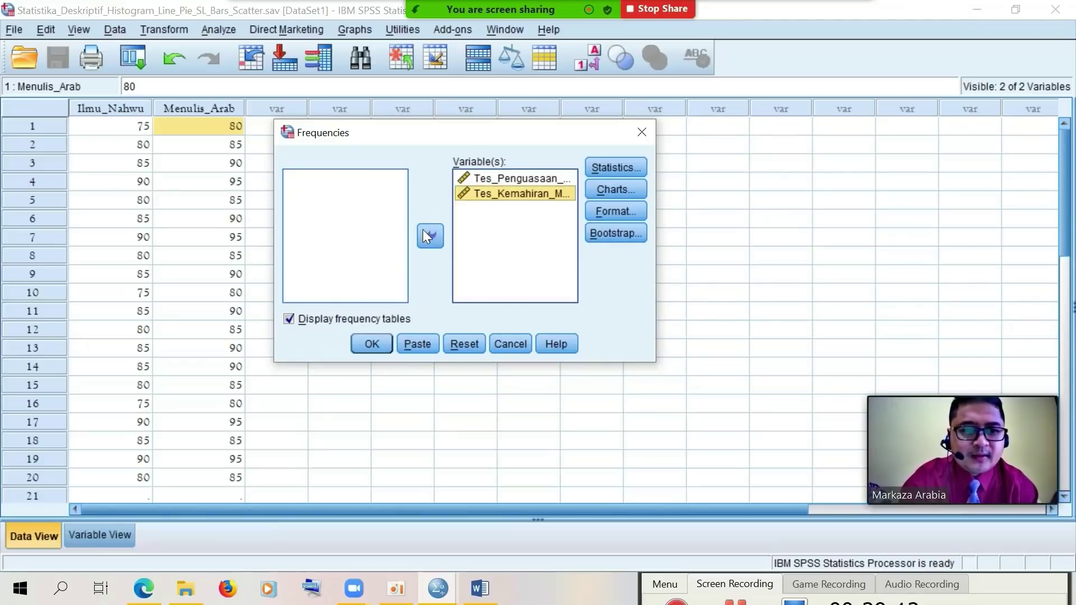
Clear and reselect the Mean, Median, Mode and Sum statistics, keep all dispersion measures selected, and run the Frequencies analysis
left_click(614, 168)
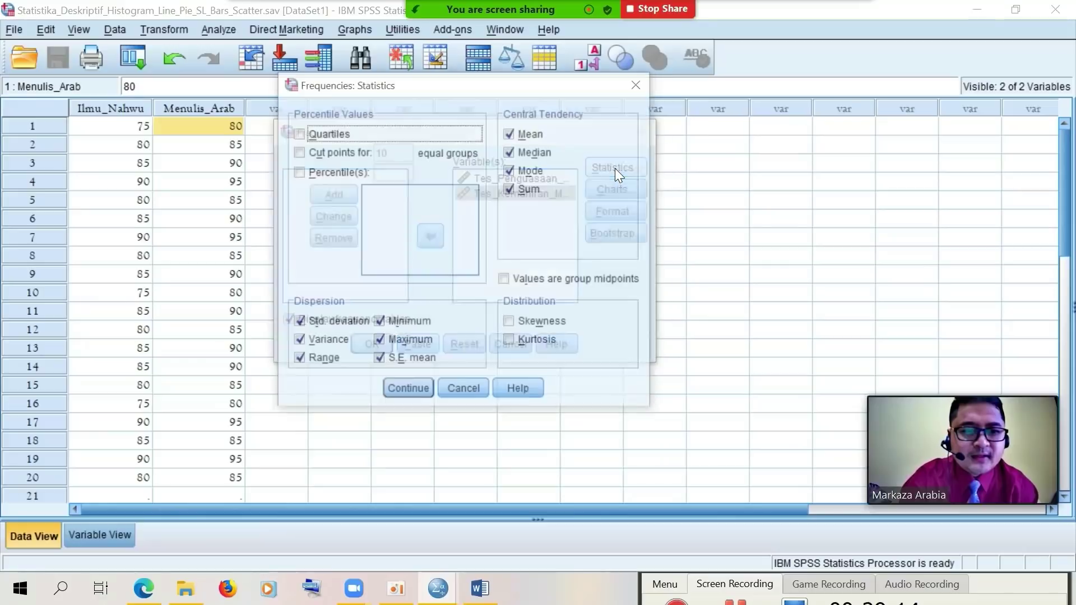
left_click(515, 134)
left_click(512, 150)
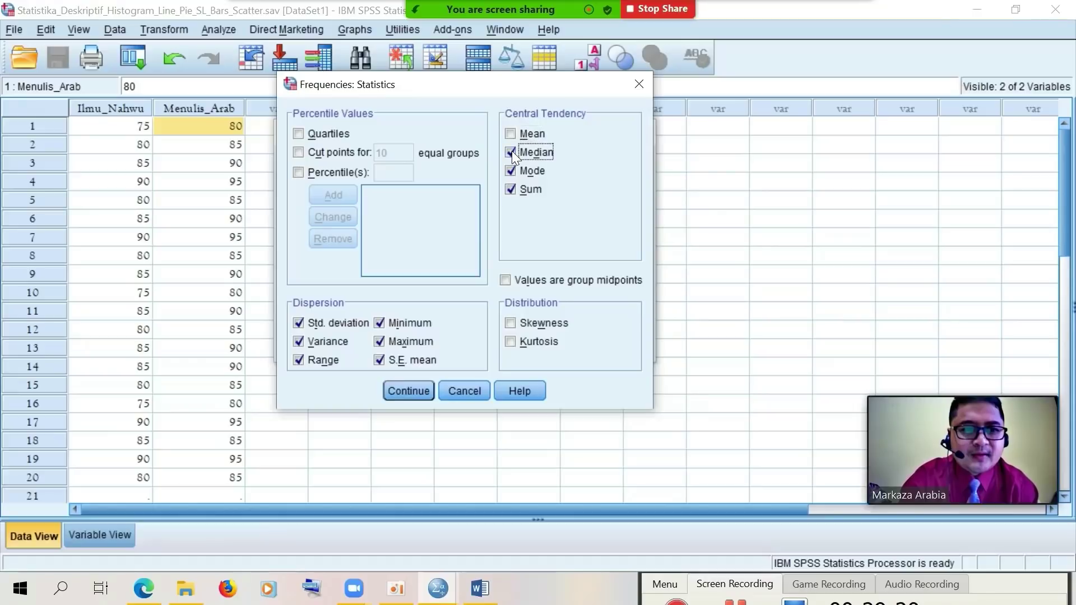
left_click(512, 170)
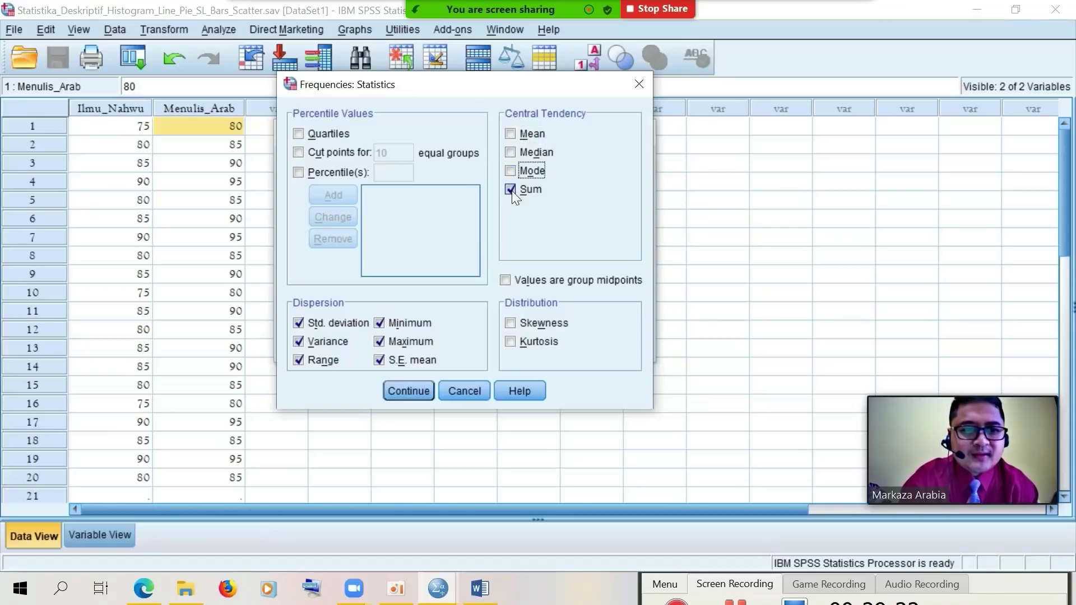
left_click(513, 136)
left_click(513, 151)
left_click(512, 167)
left_click(511, 190)
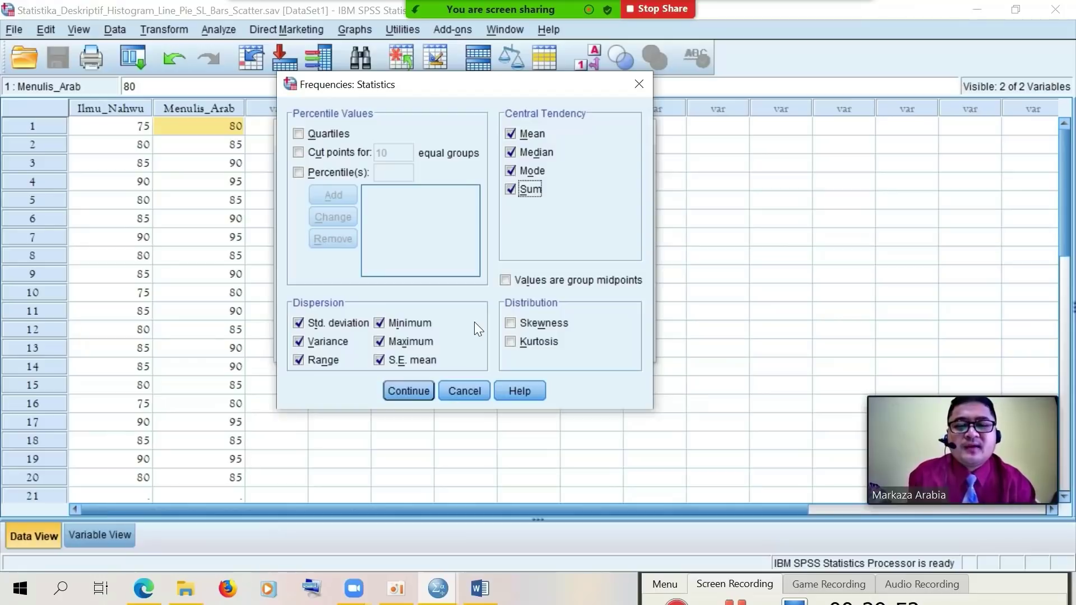
left_click(412, 390)
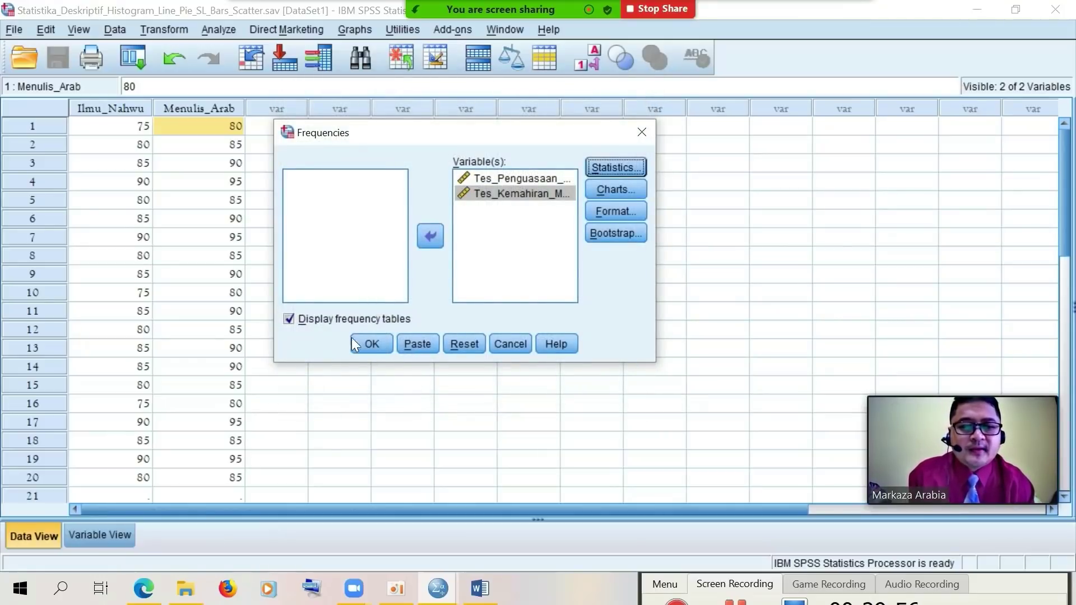
left_click(365, 343)
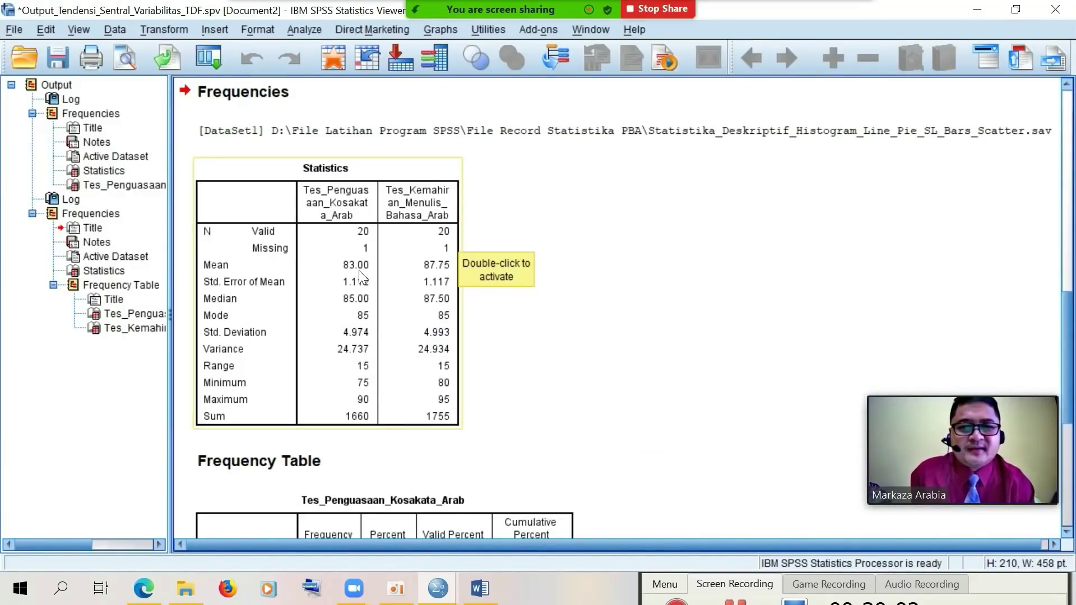
Review the combined output outline and locate the second Frequencies result covering both test variables
left_click(383, 241)
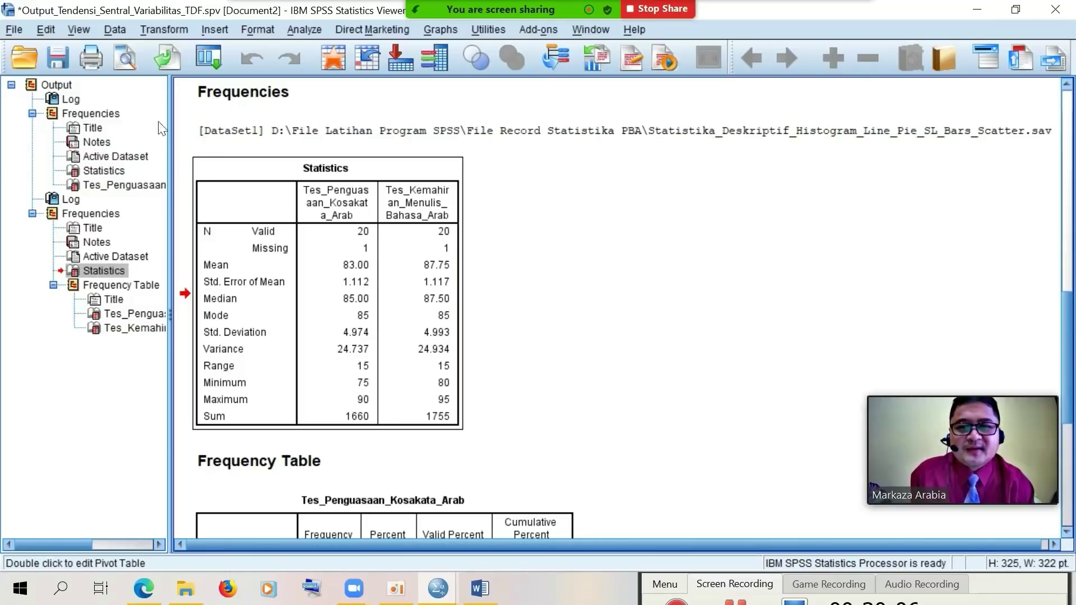
left_click(65, 84)
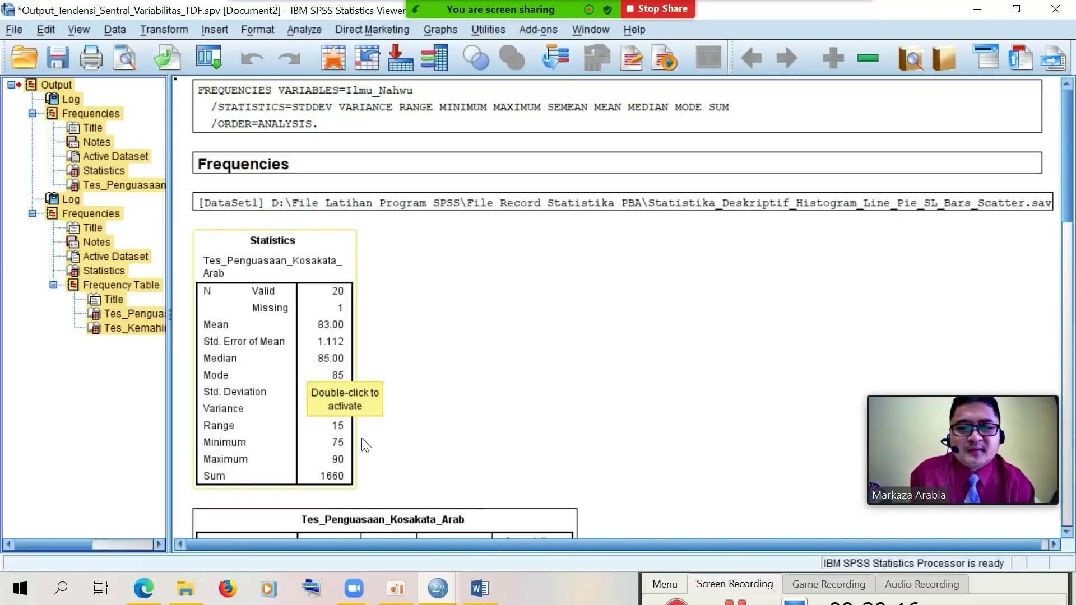
left_click(385, 516)
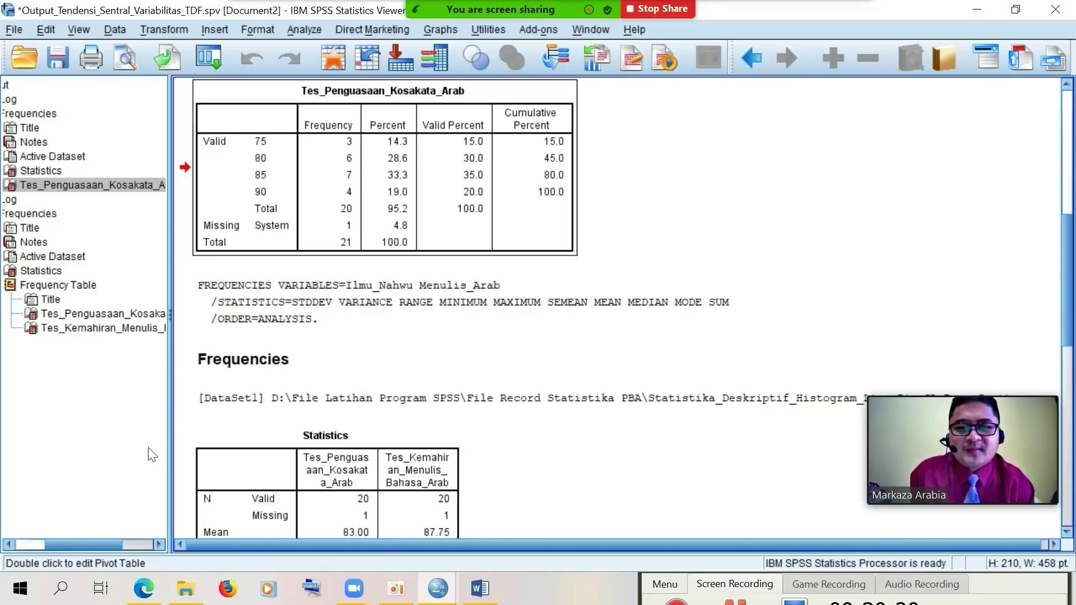
left_click_drag(112, 545, 77, 544)
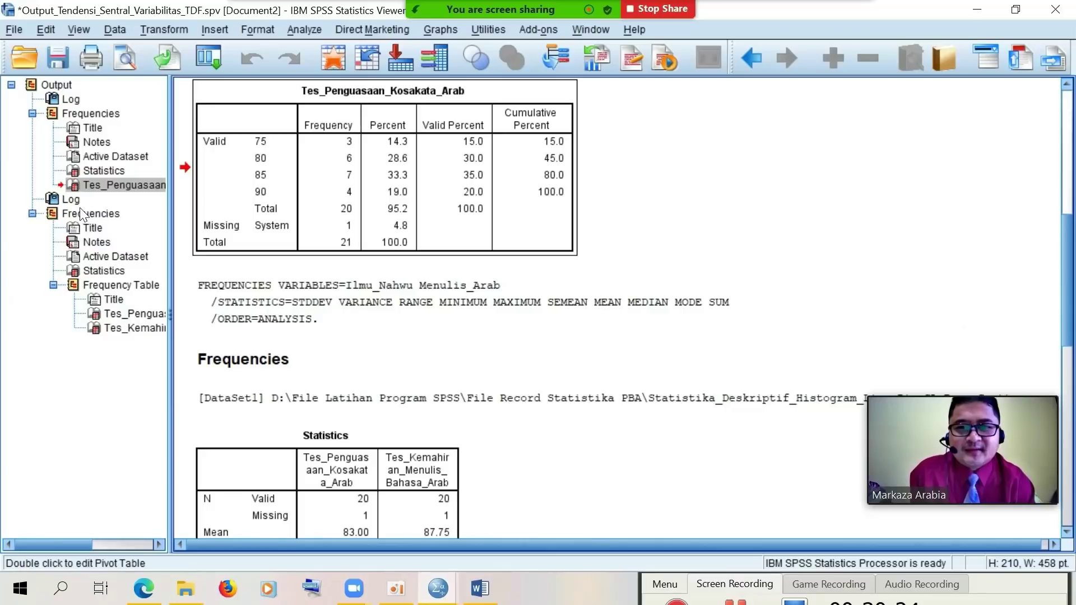
left_click(66, 208)
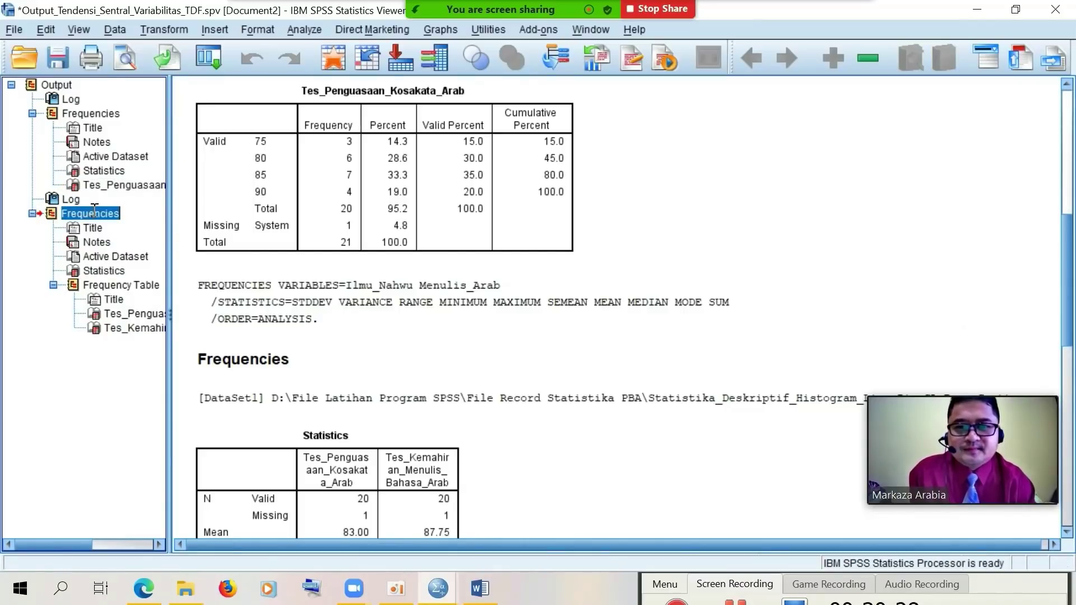
left_click(127, 258)
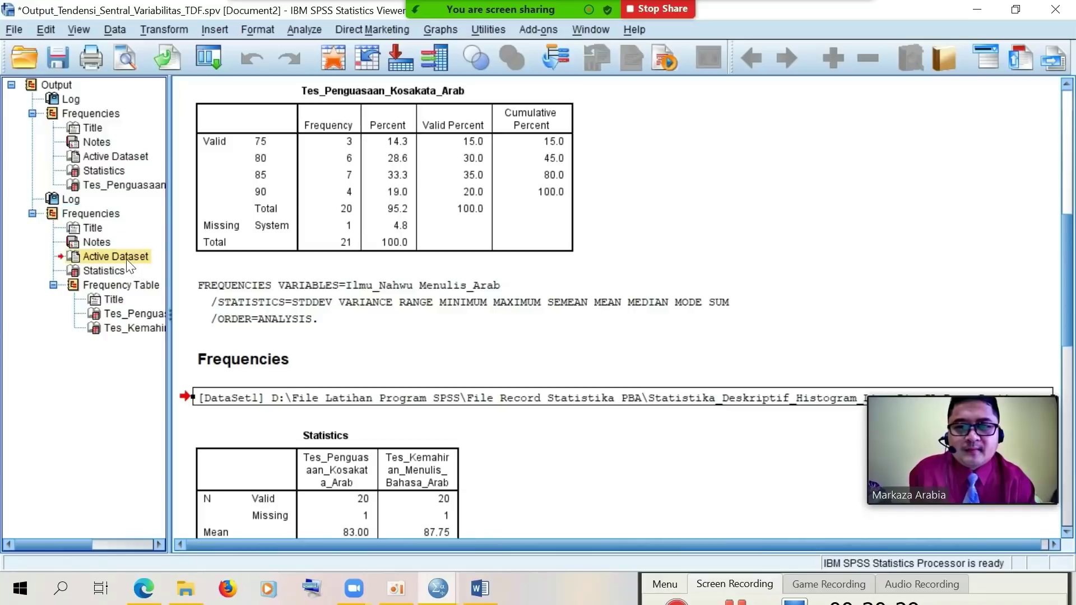
left_click(87, 213)
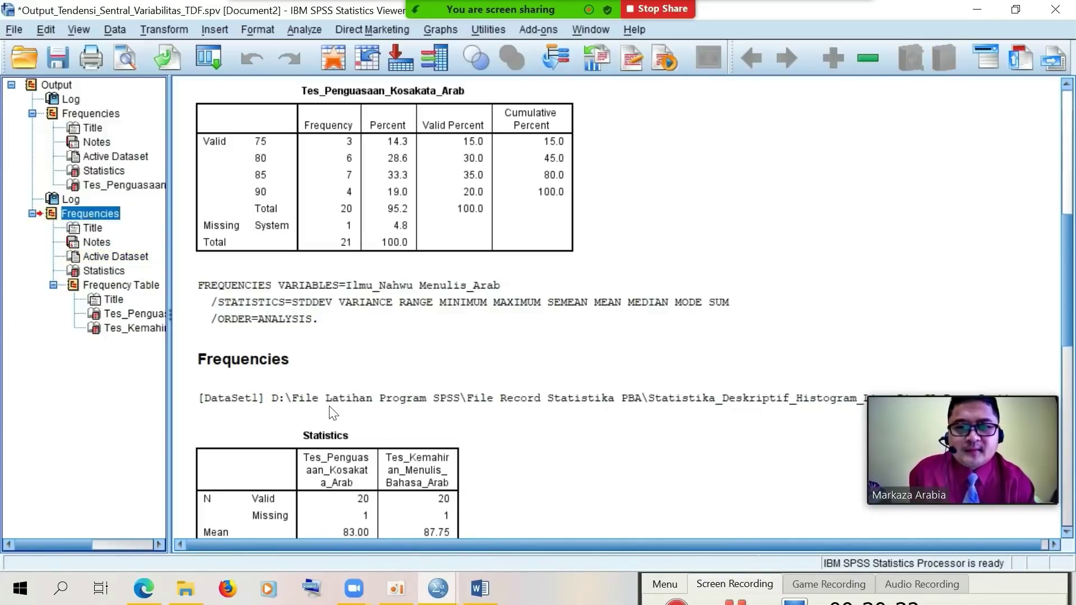
Examine the two-variable Statistics table and compare the frequency tables of the vocabulary and Arabic writing tests
left_click(401, 465)
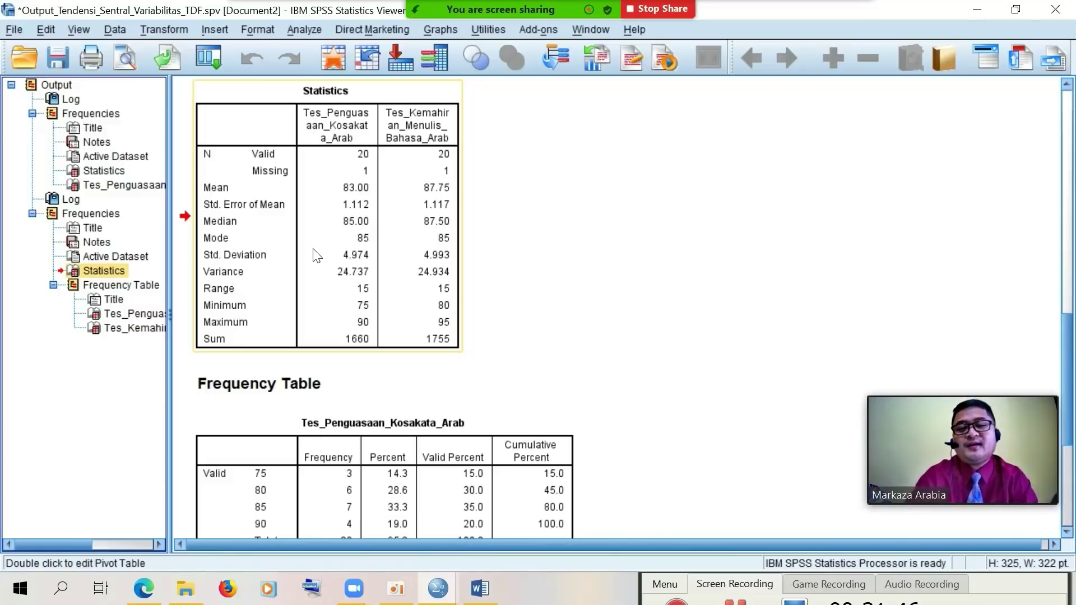
left_click(331, 464)
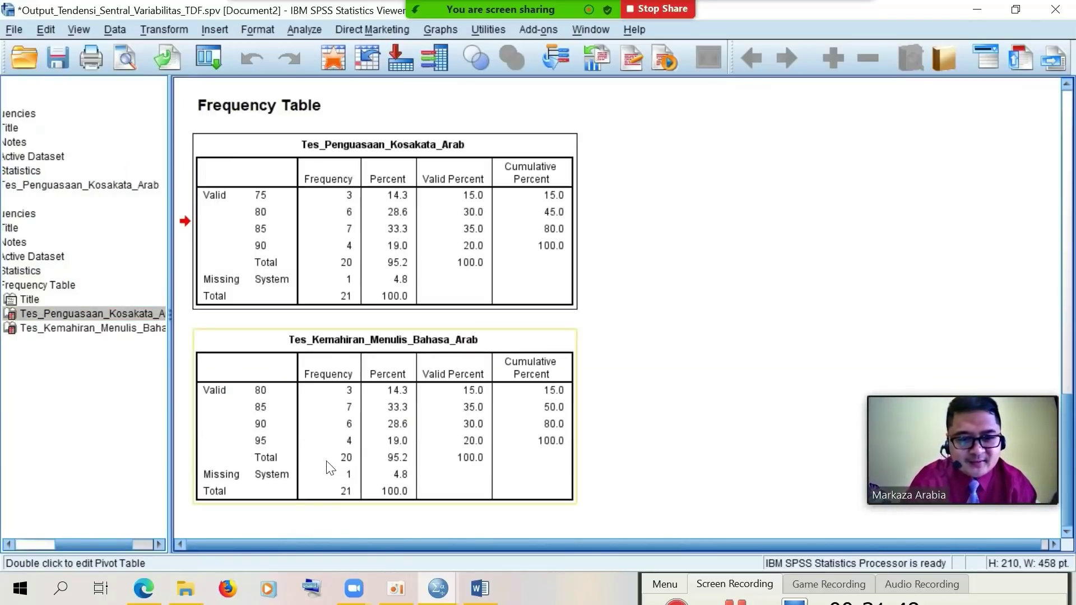
left_click(350, 408)
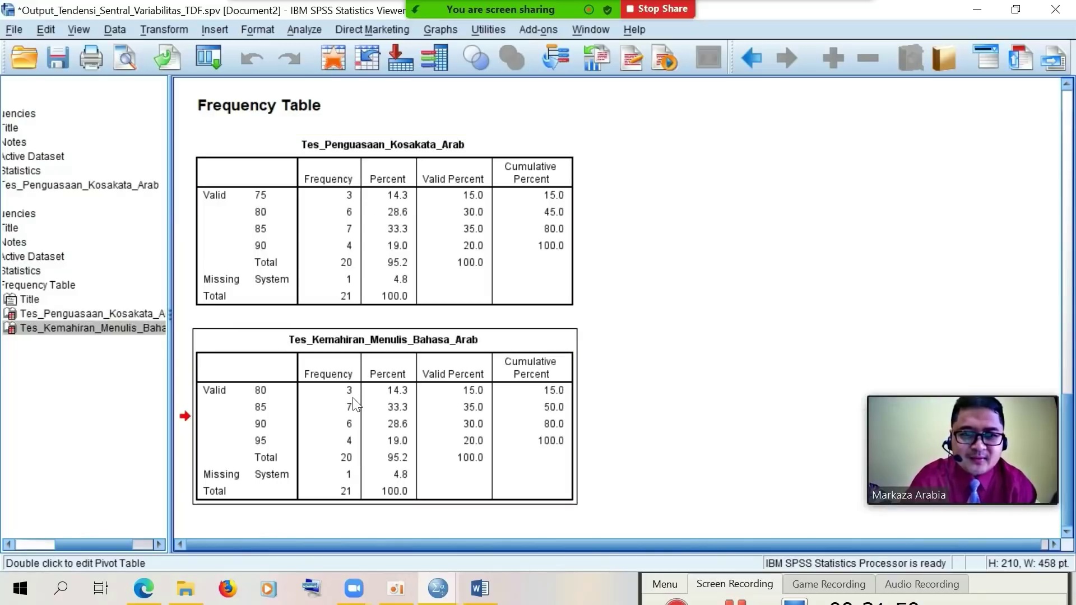
left_click(315, 217)
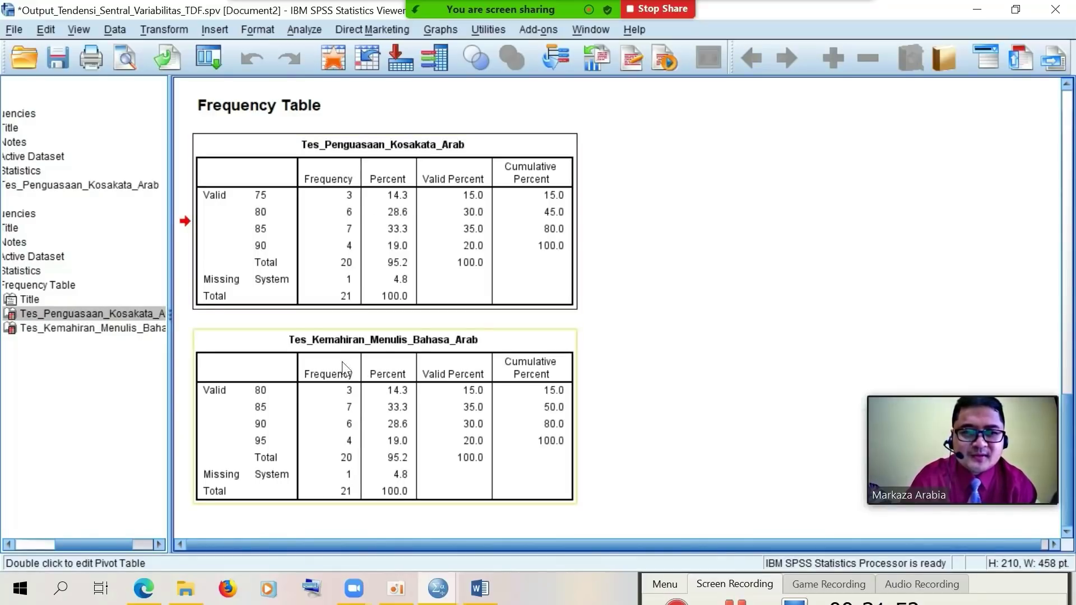
left_click(311, 414)
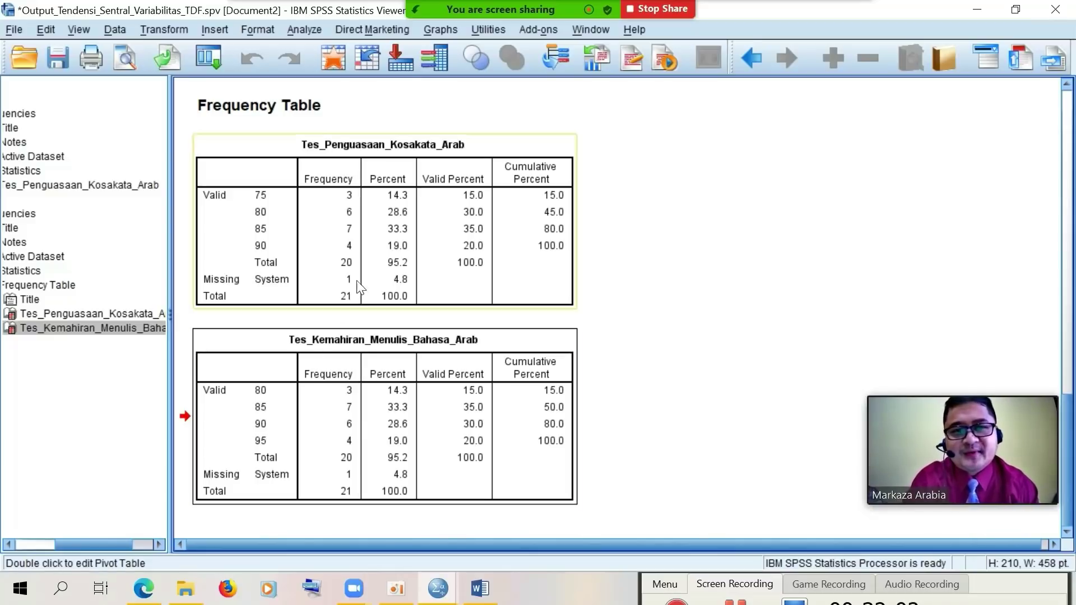
Switch to the data set without jumping to a variable and select an empty cell in row 5
left_click(395, 68)
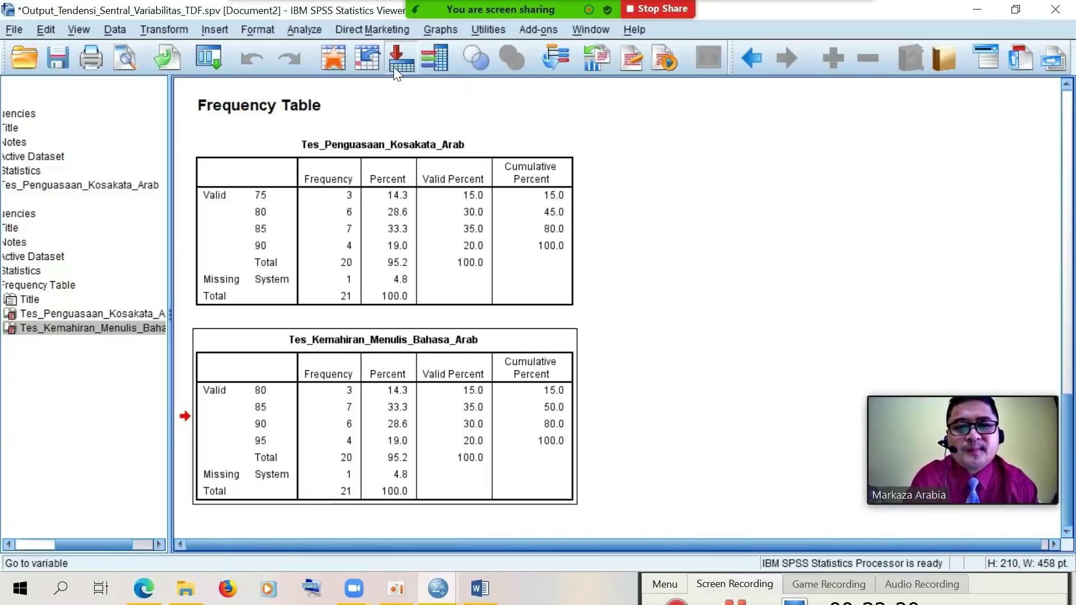
left_click(509, 343)
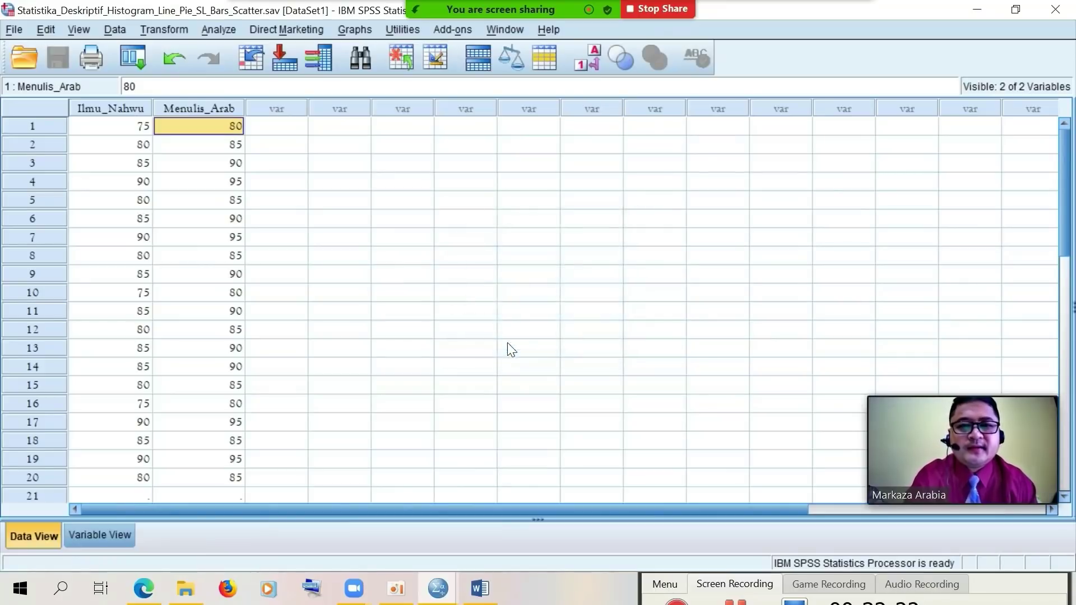
left_click(314, 203)
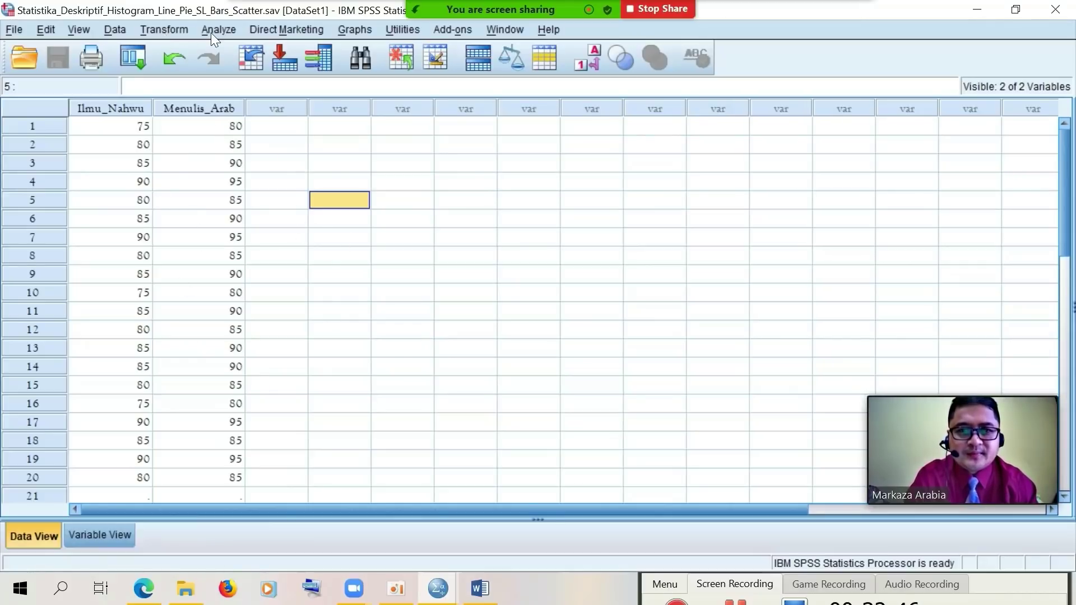
Create a legacy histogram of Tes_Penguasaan_Kosakata_Arab without a normal curve or panel variables
left_click(354, 29)
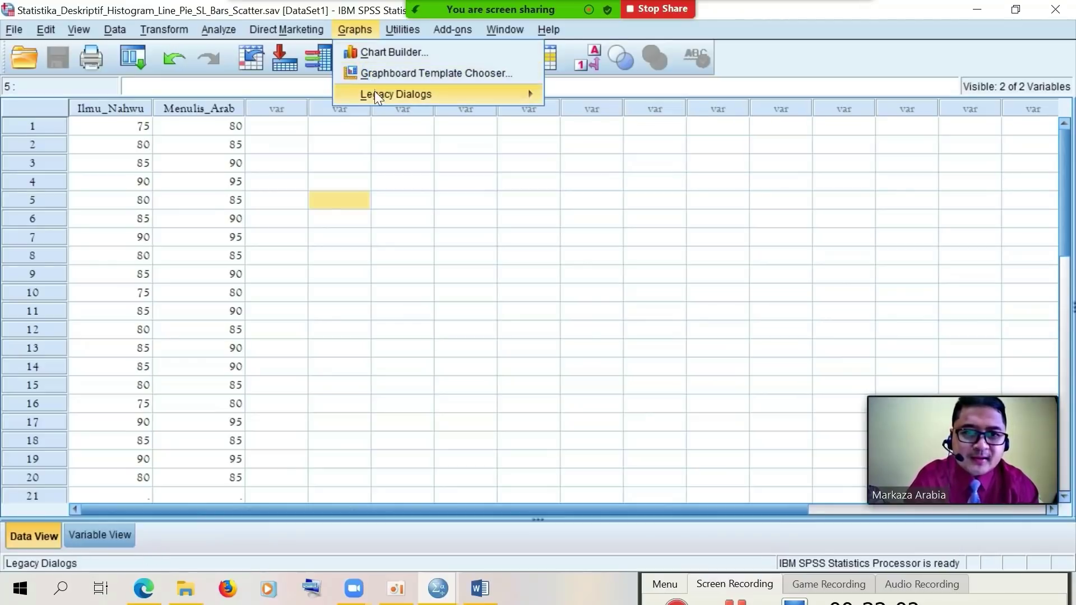
mouse_move(375, 95)
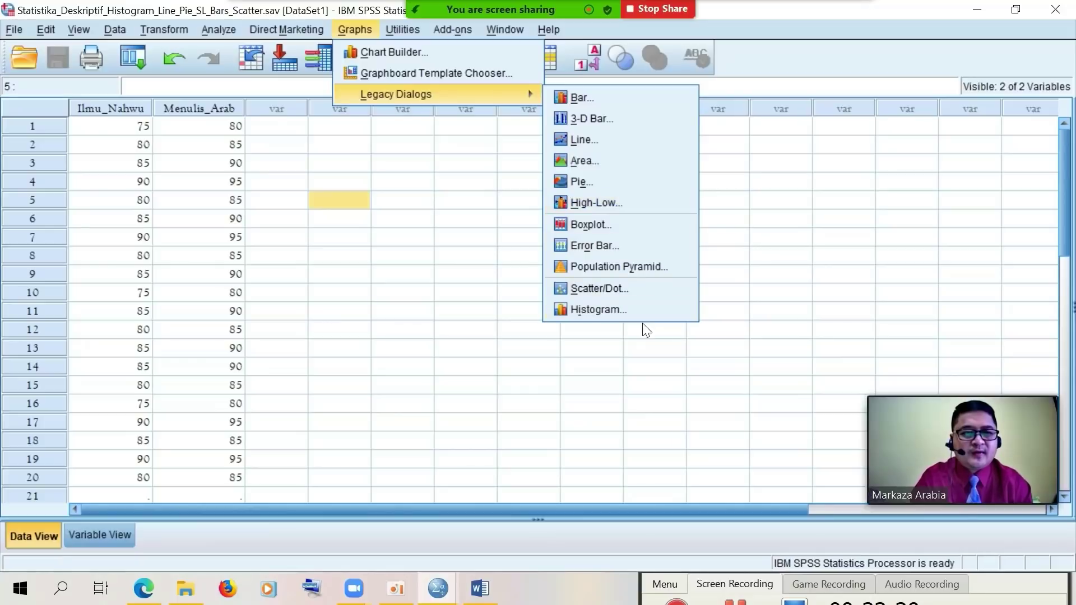
left_click(612, 315)
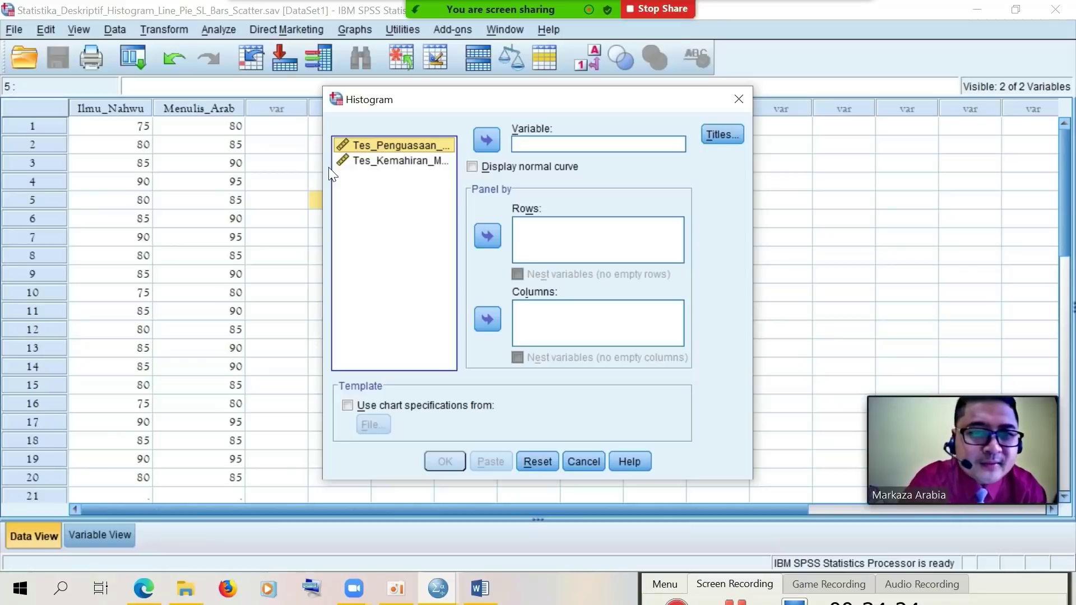
left_click(485, 143)
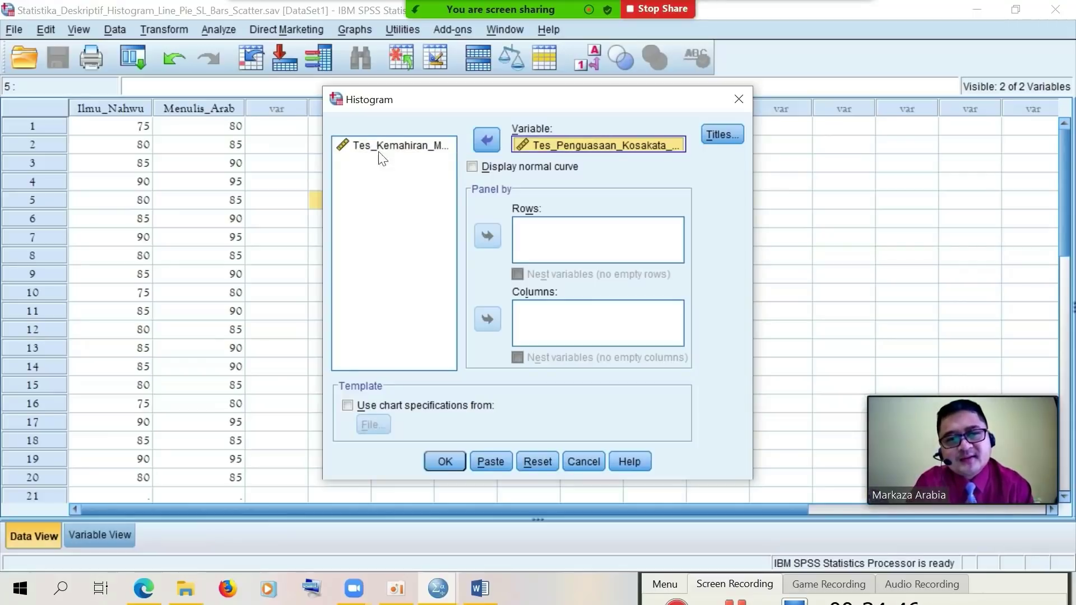
left_click(444, 461)
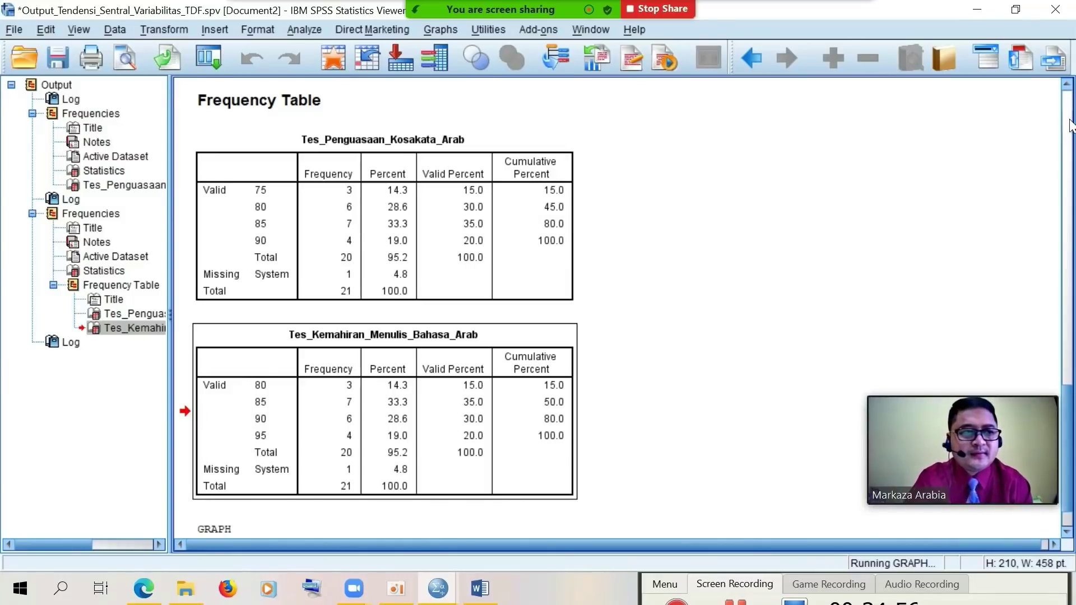
Create a second legacy histogram of Tes_Penguasaan_Kosakata_Arab from the data set, this time with the normal curve displayed
left_click(1069, 137)
left_click(1070, 139)
left_click_drag(1069, 147, 1069, 68)
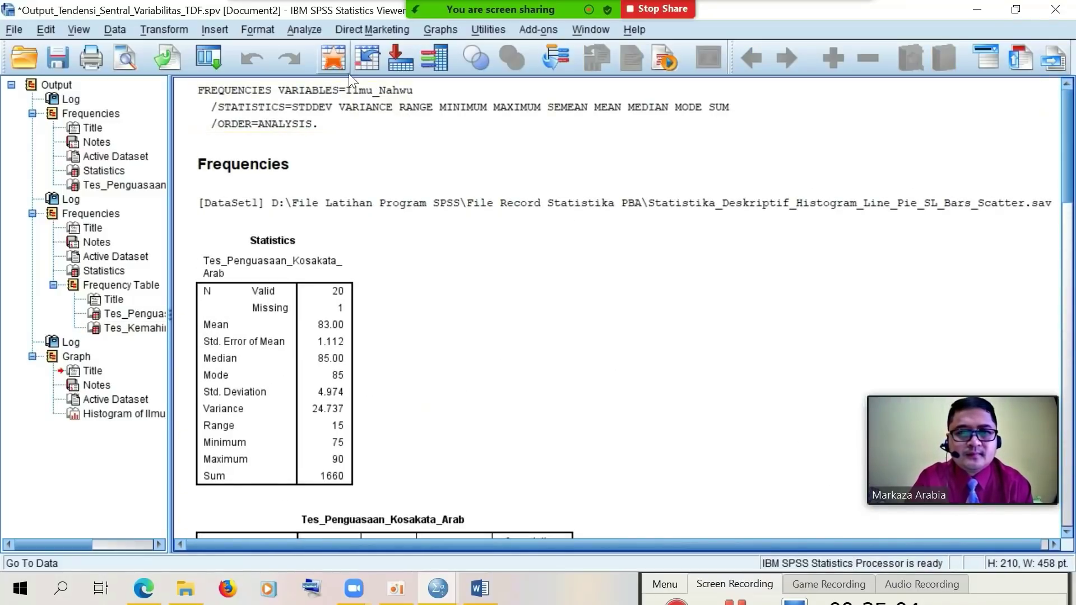
left_click(401, 58)
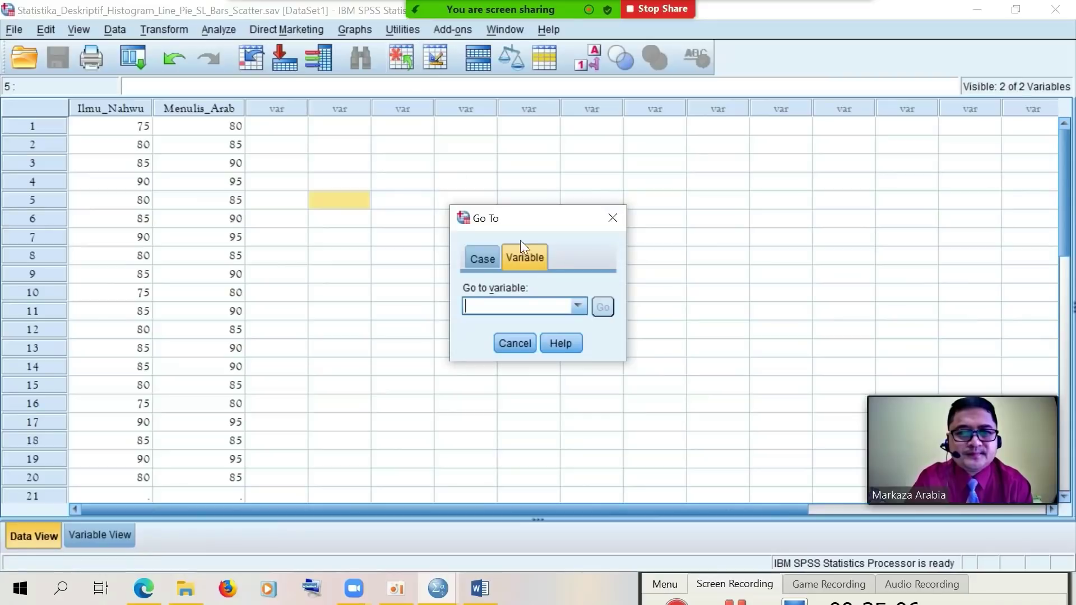
left_click(516, 344)
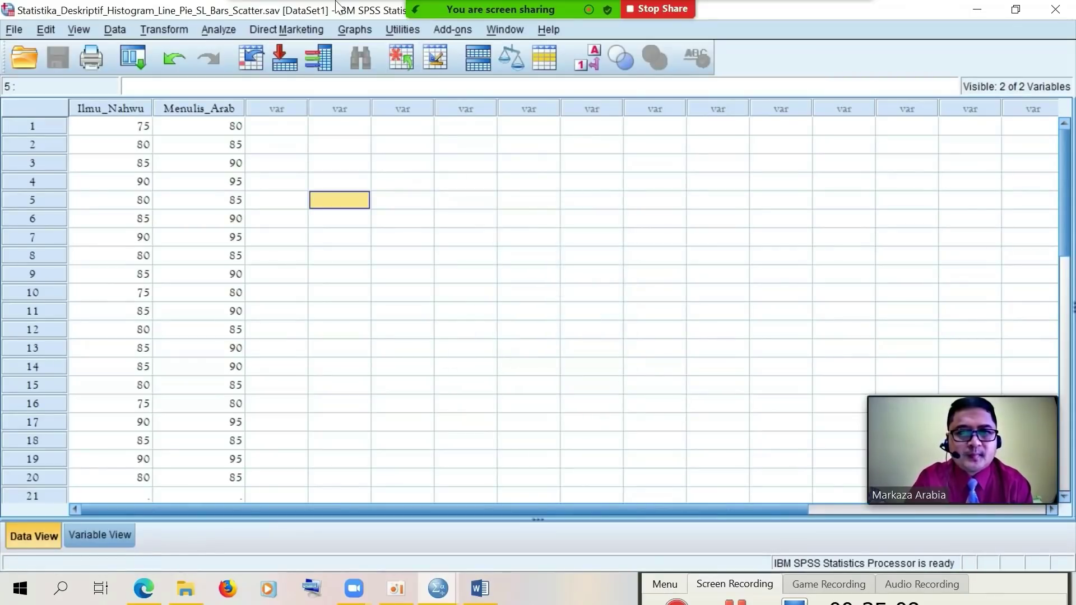
left_click(359, 27)
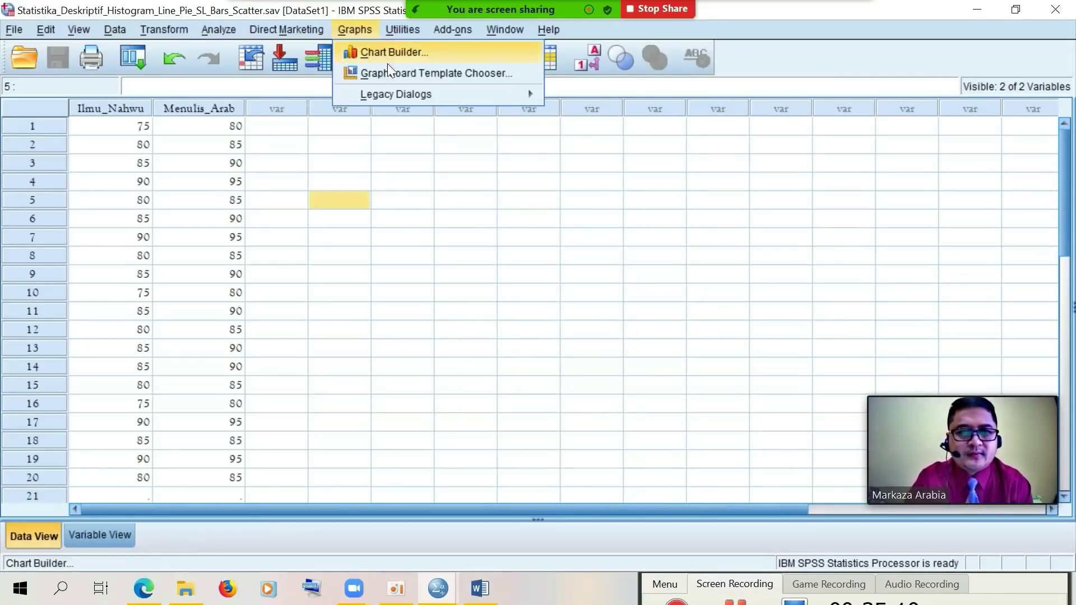
mouse_move(396, 93)
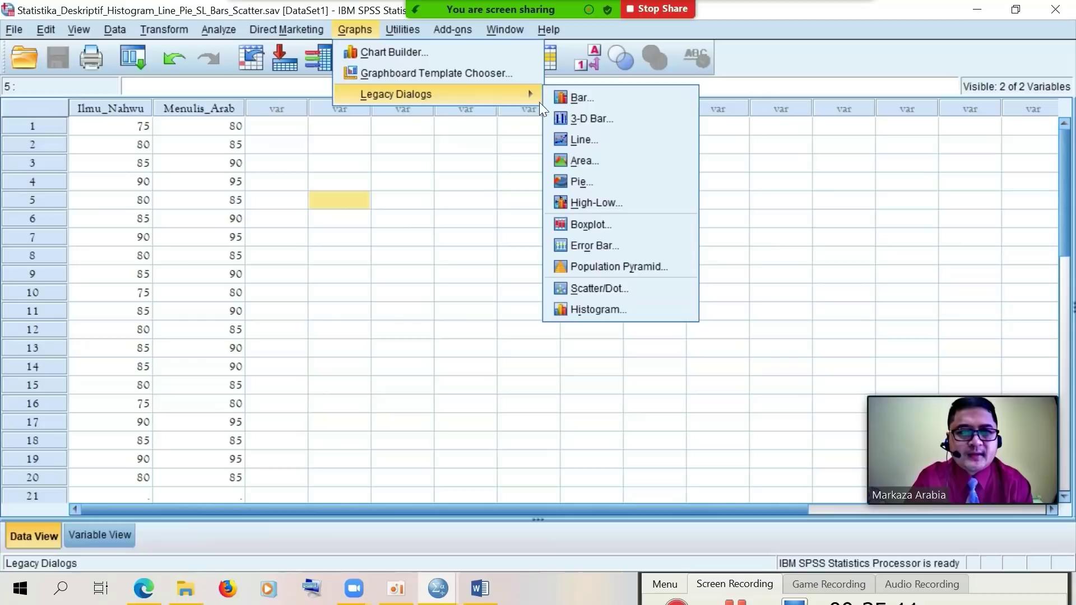
left_click(593, 311)
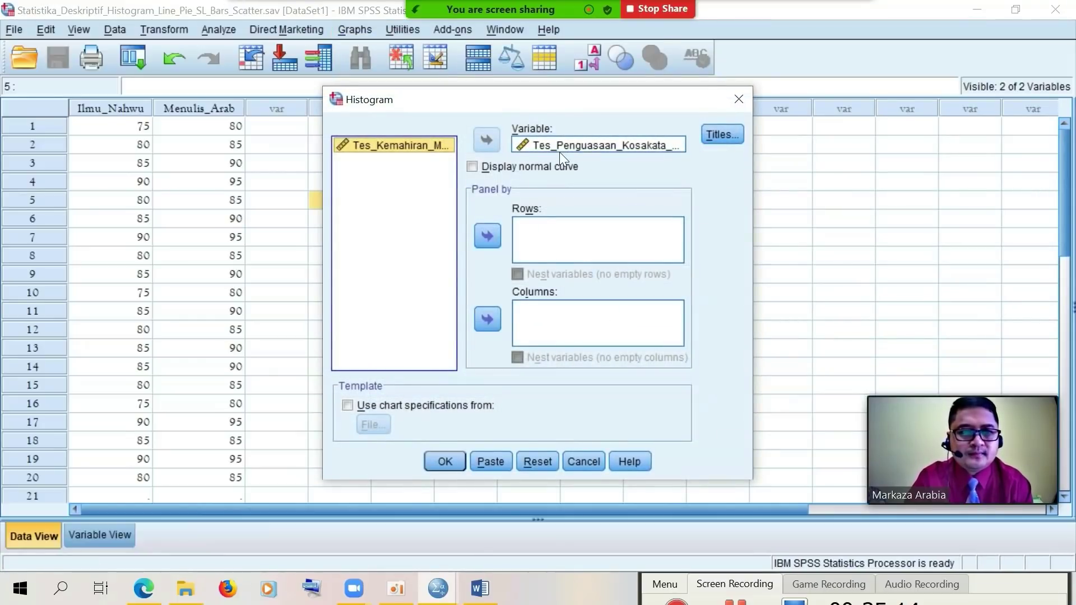
left_click(539, 146)
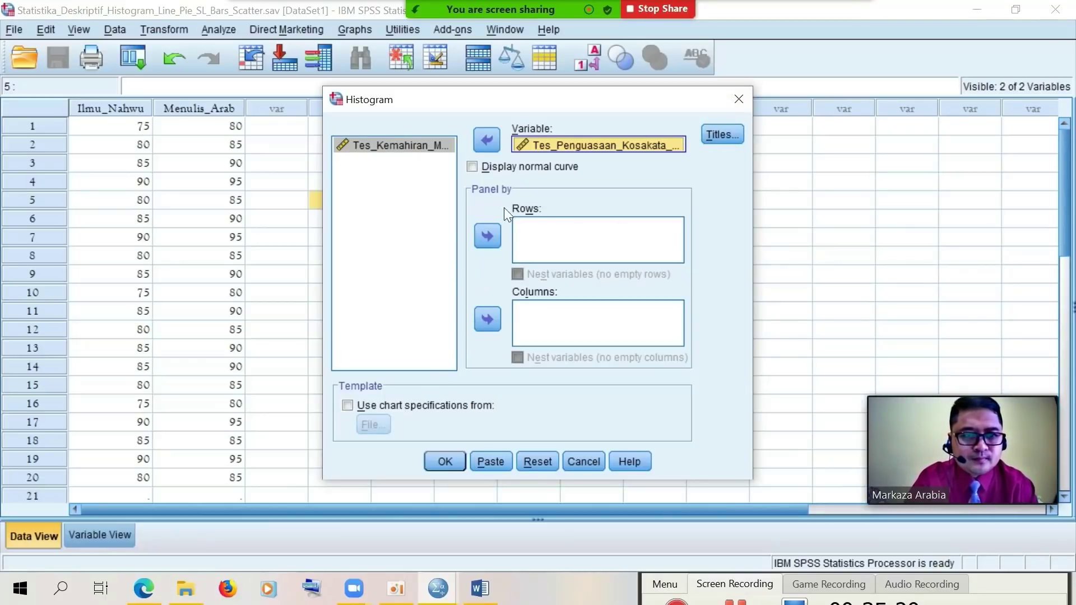
left_click(470, 167)
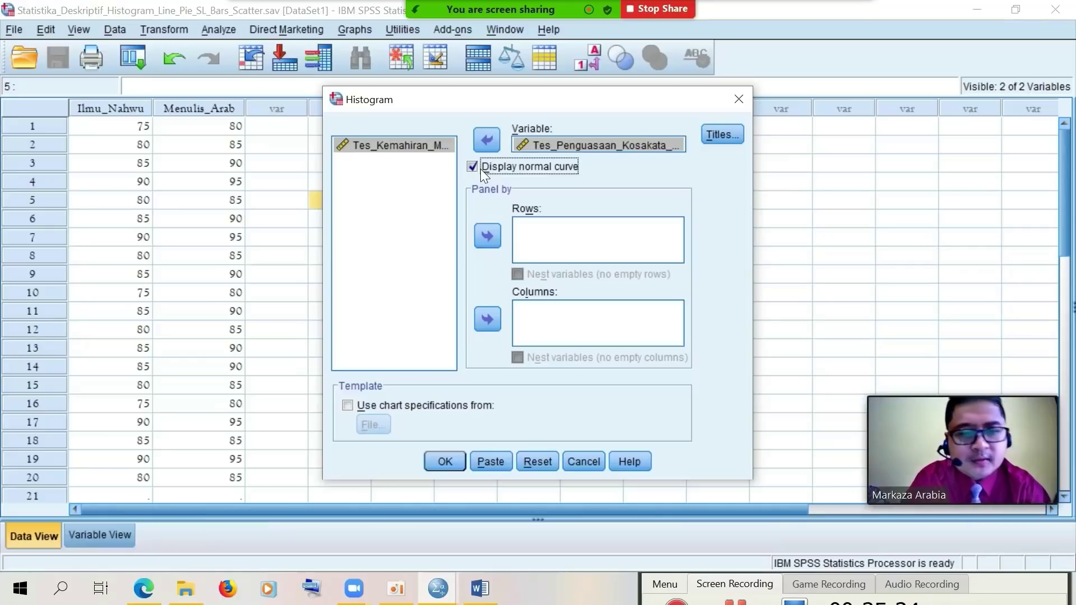
left_click(455, 467)
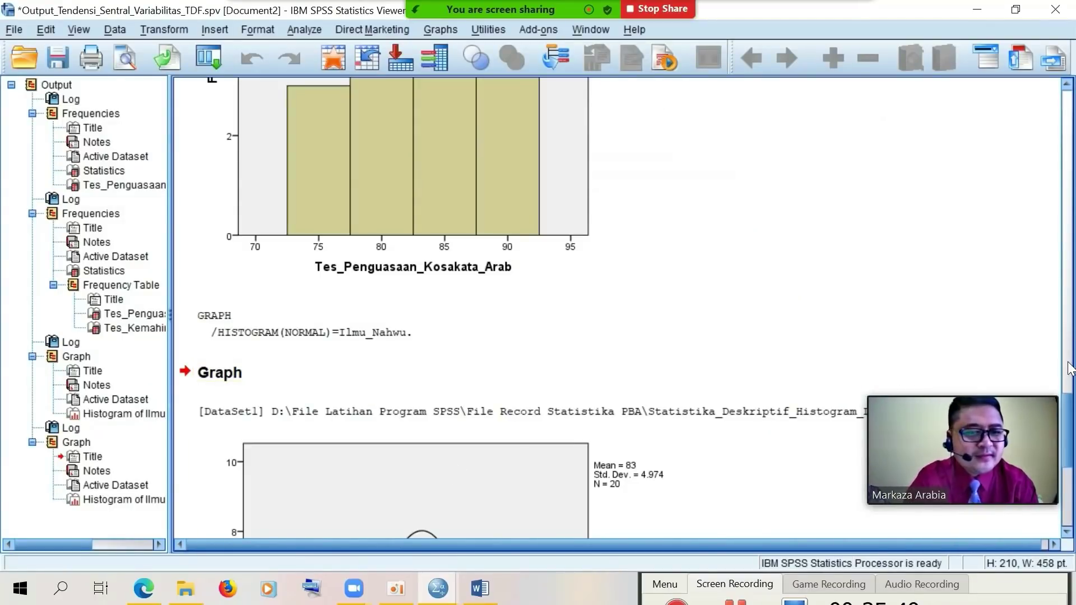
Compare the two vocabulary test histograms in the output, the plain one and the one with the normal curve
left_click_drag(1069, 419, 1071, 383)
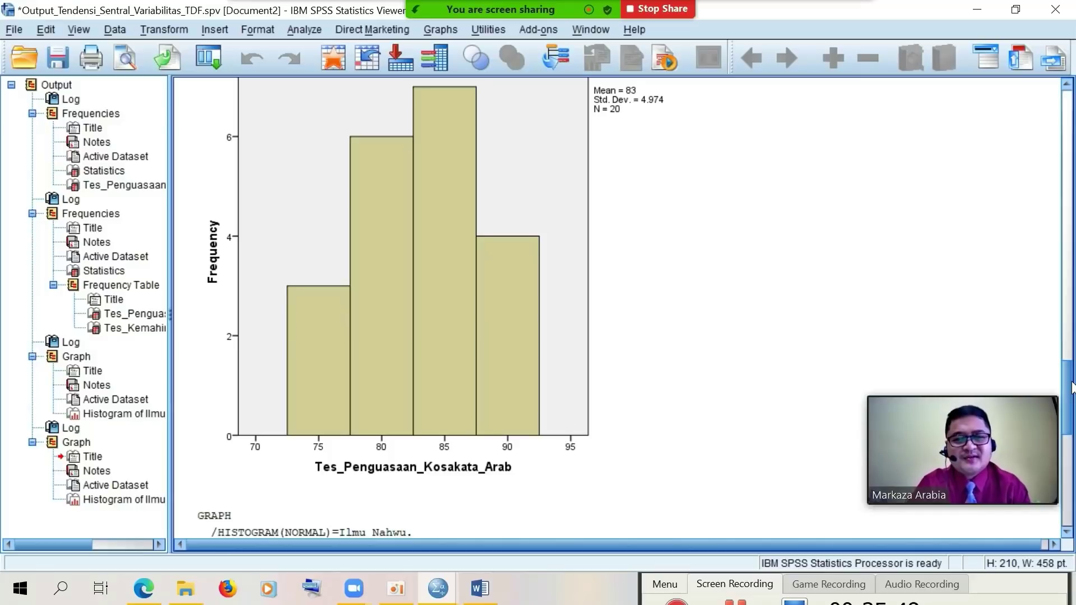
mouse_move(1071, 387)
left_mouse_down()
mouse_move(1072, 449)
mouse_move(1071, 357)
mouse_move(1071, 380)
left_mouse_up()
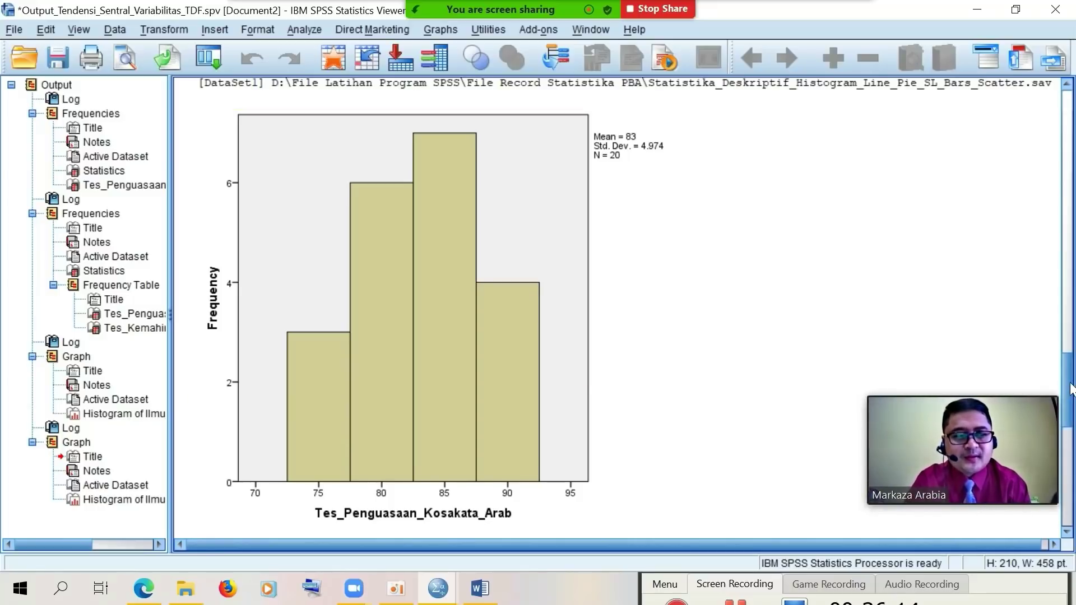
left_click_drag(1070, 389, 1070, 491)
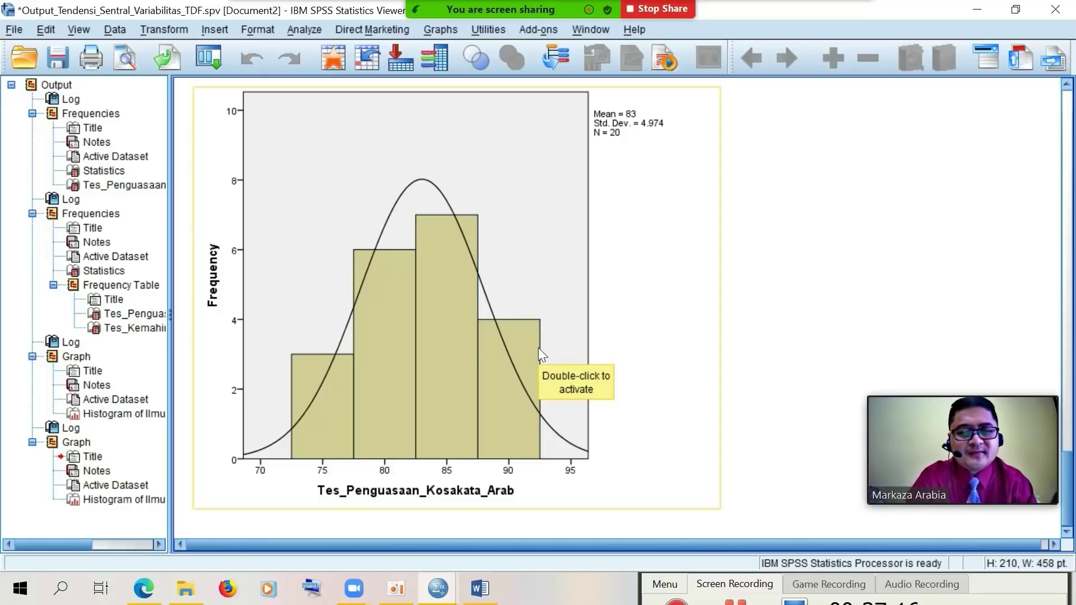
Create a legacy histogram with a normal curve for the Arabic writing test, replacing Tes_Penguasaan_Kosakata_Arab with Tes_Kemahiran_Menulis_Bahasa_Arab as the variable
left_click(400, 56)
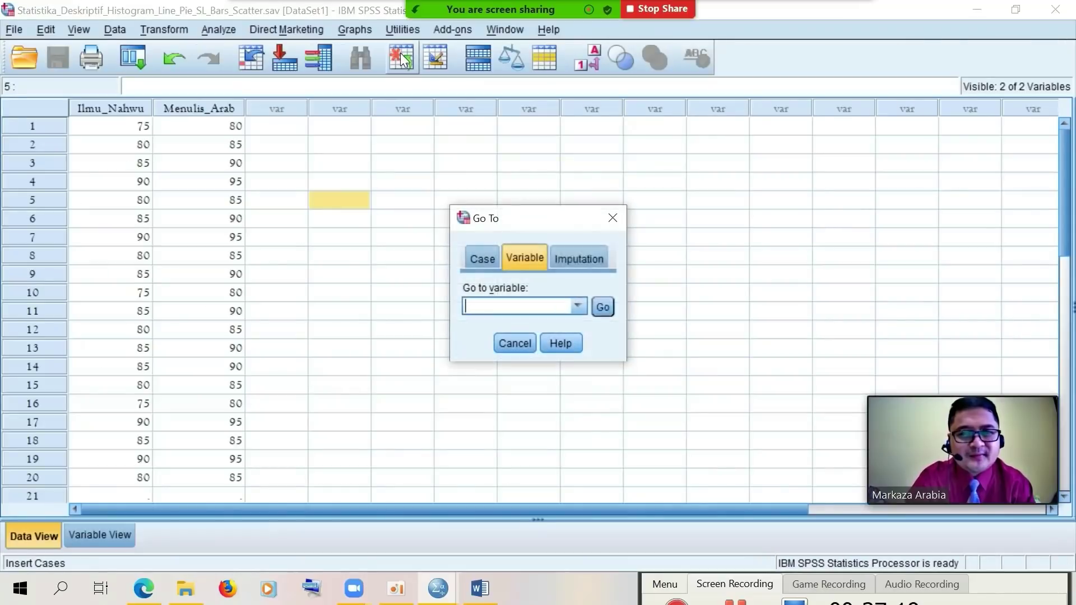
left_click(515, 343)
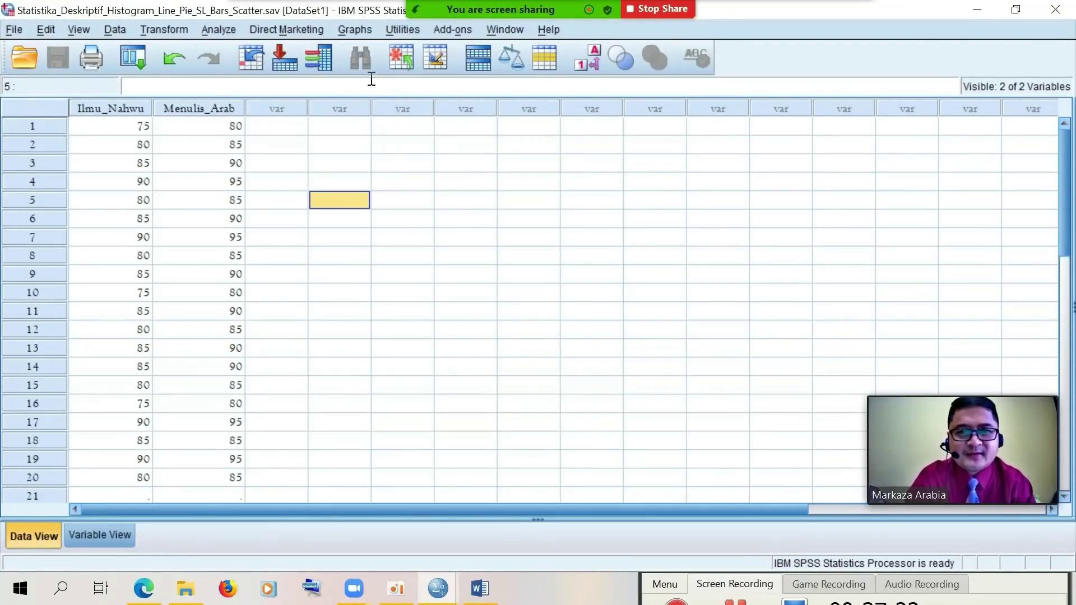
left_click(343, 31)
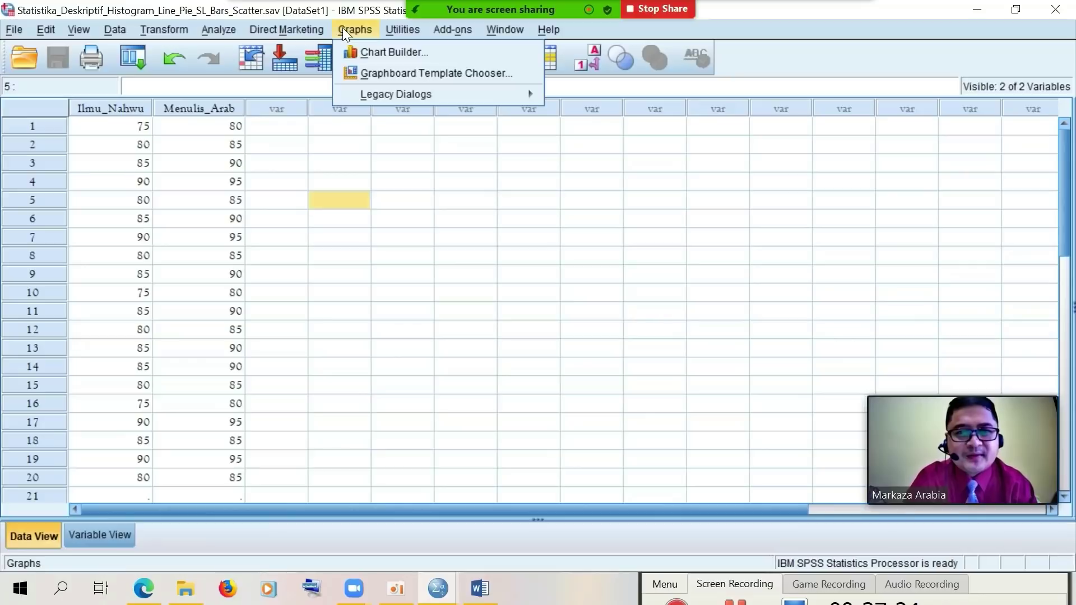
mouse_move(384, 96)
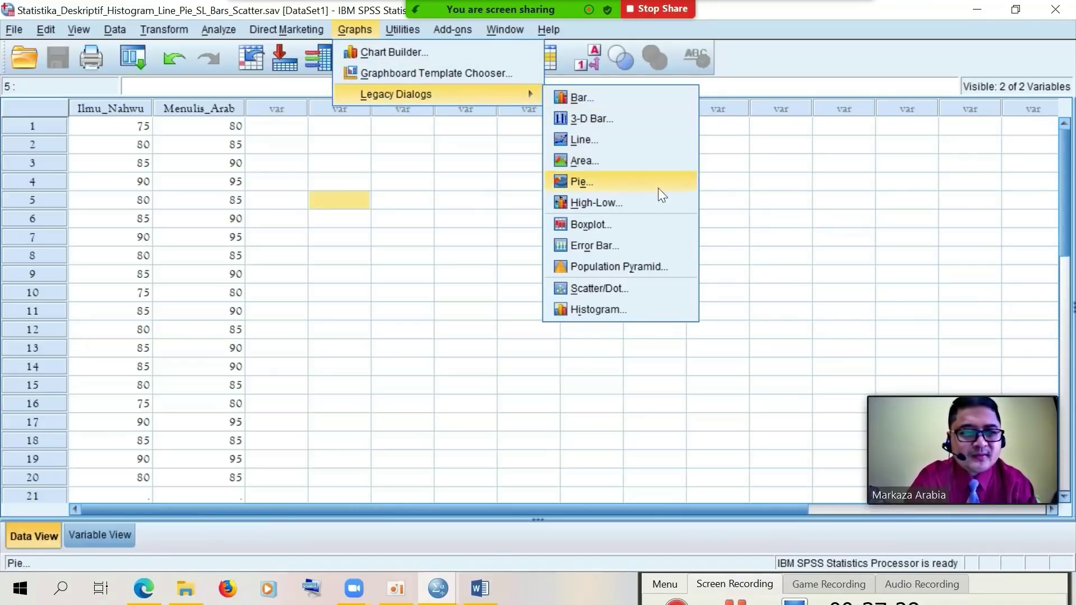
left_click(609, 308)
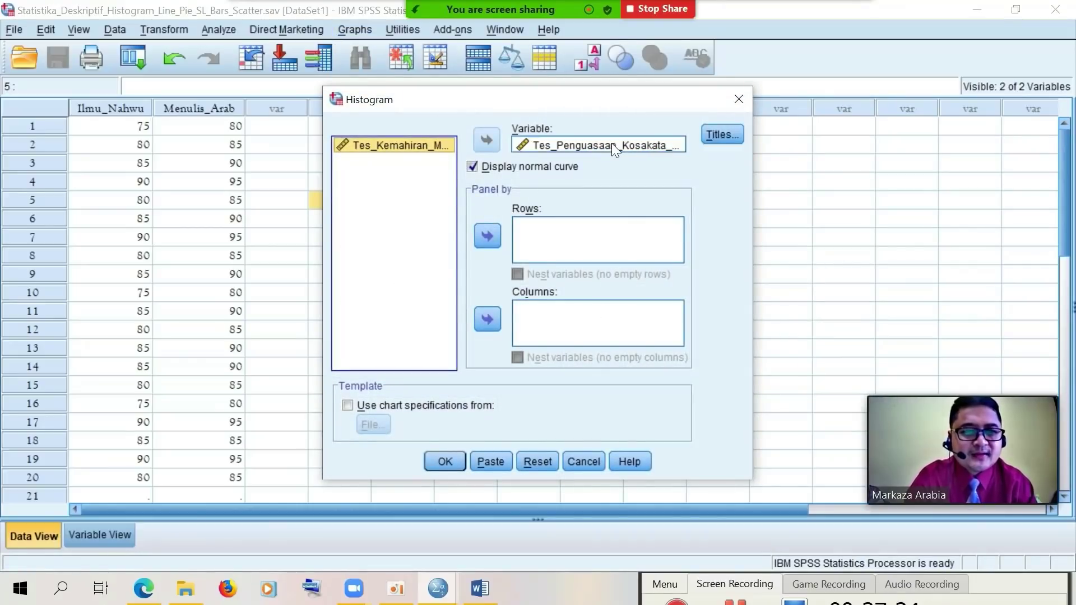
left_click(517, 144)
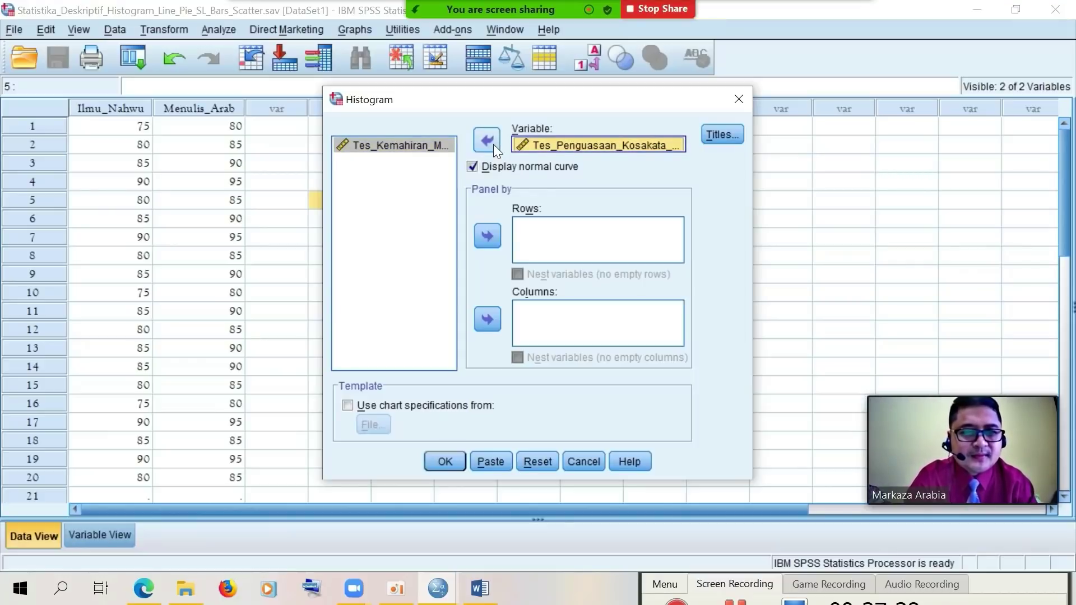
left_click(493, 143)
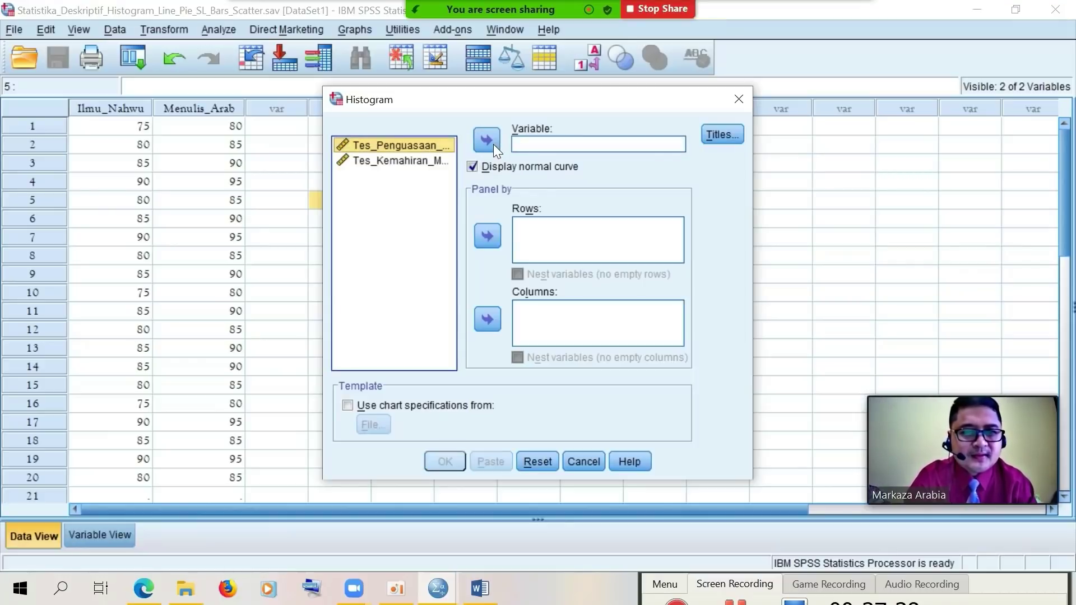
left_click(421, 162)
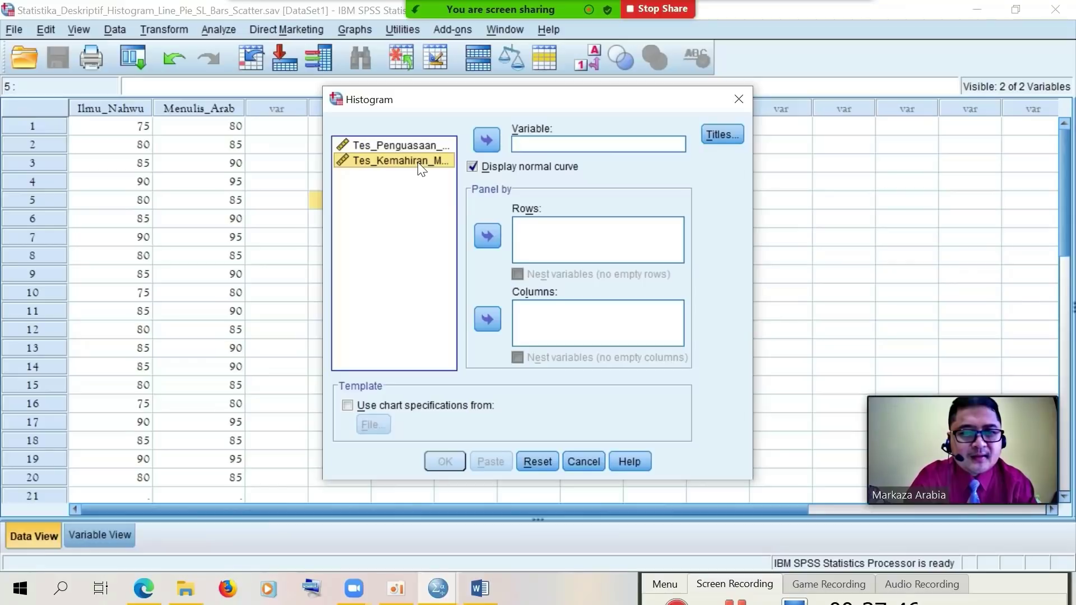
left_click(486, 140)
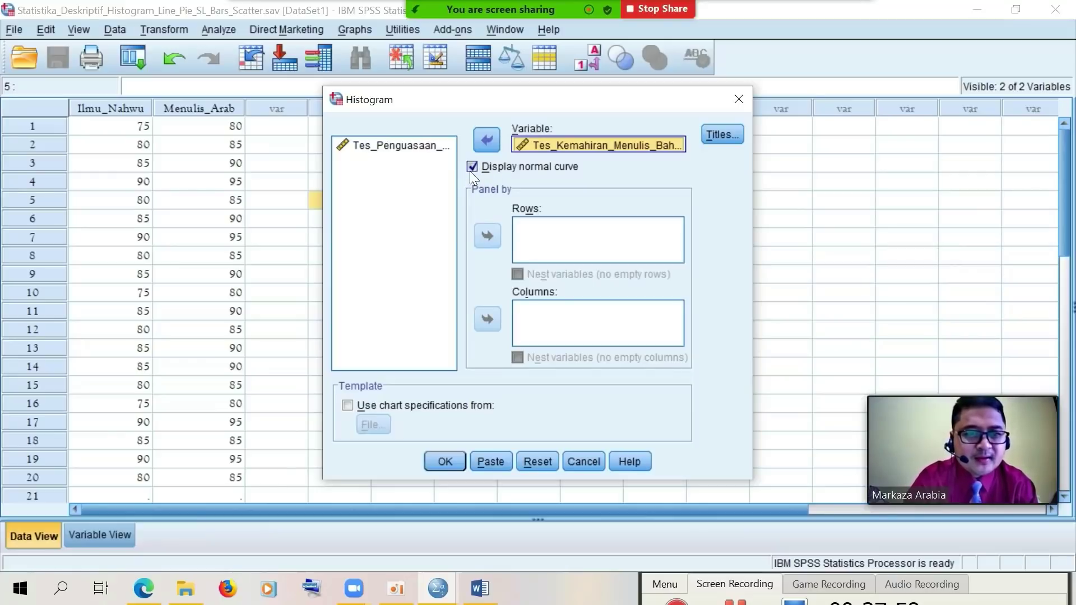
left_click(445, 463)
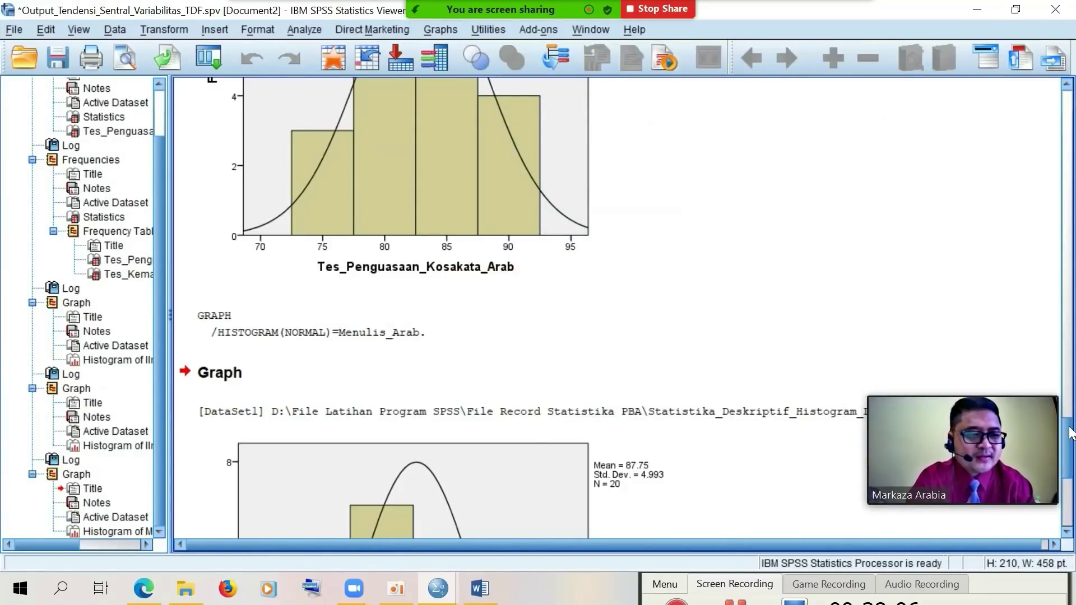
Compare the normal-curve histograms of the vocabulary test and the Arabic writing test in the output
left_click_drag(1070, 435, 1070, 474)
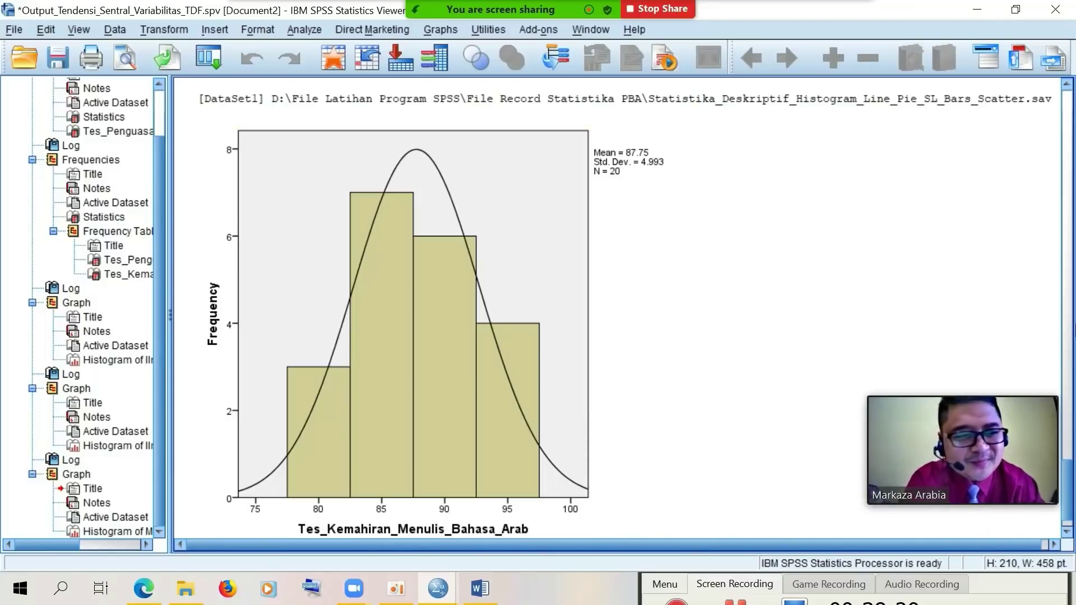
left_click_drag(1067, 471, 1072, 440)
left_click(429, 207)
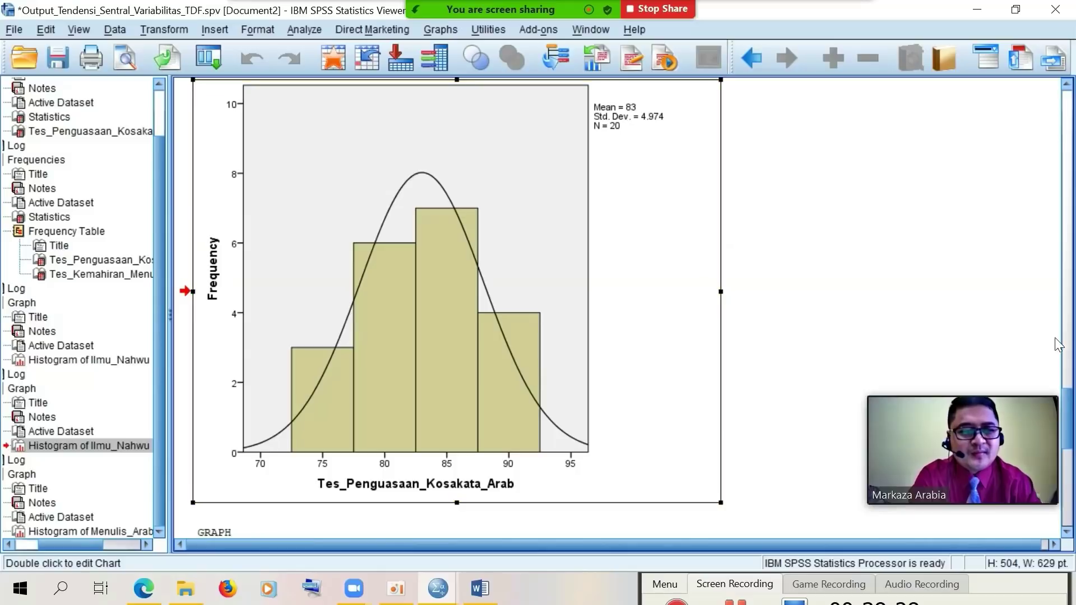
left_click_drag(1071, 414, 1070, 504)
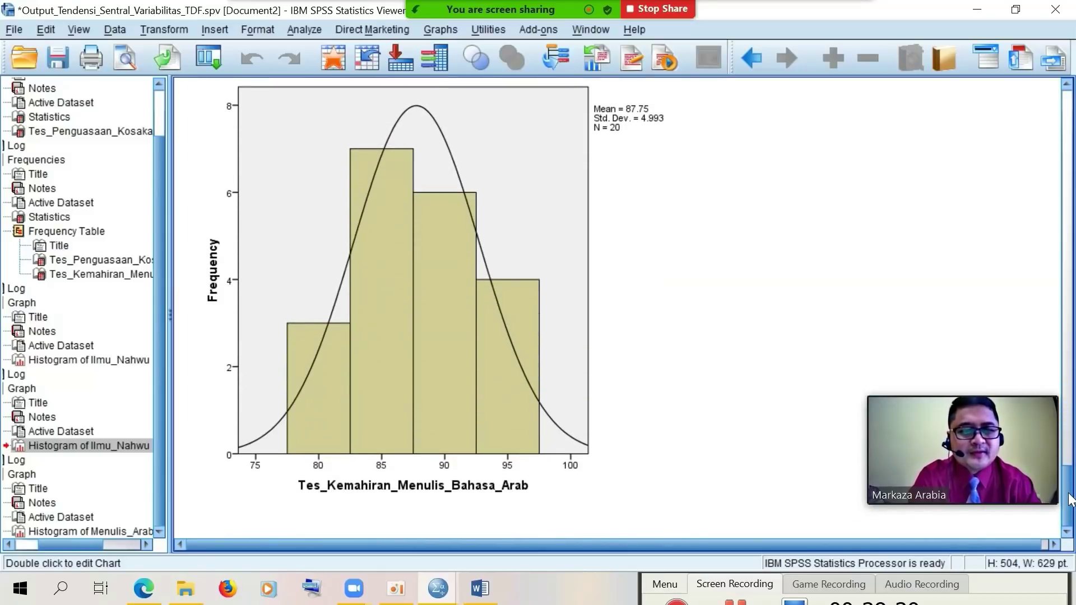
left_click(419, 336)
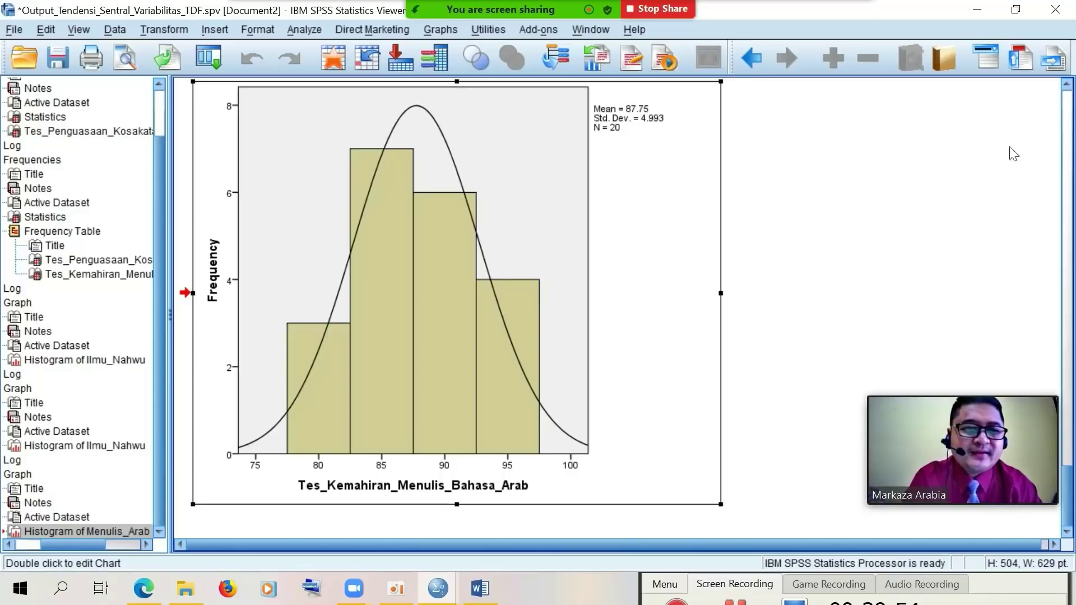
Start defining a legacy simple line chart from the data set, using summaries for groups of cases
left_click(400, 61)
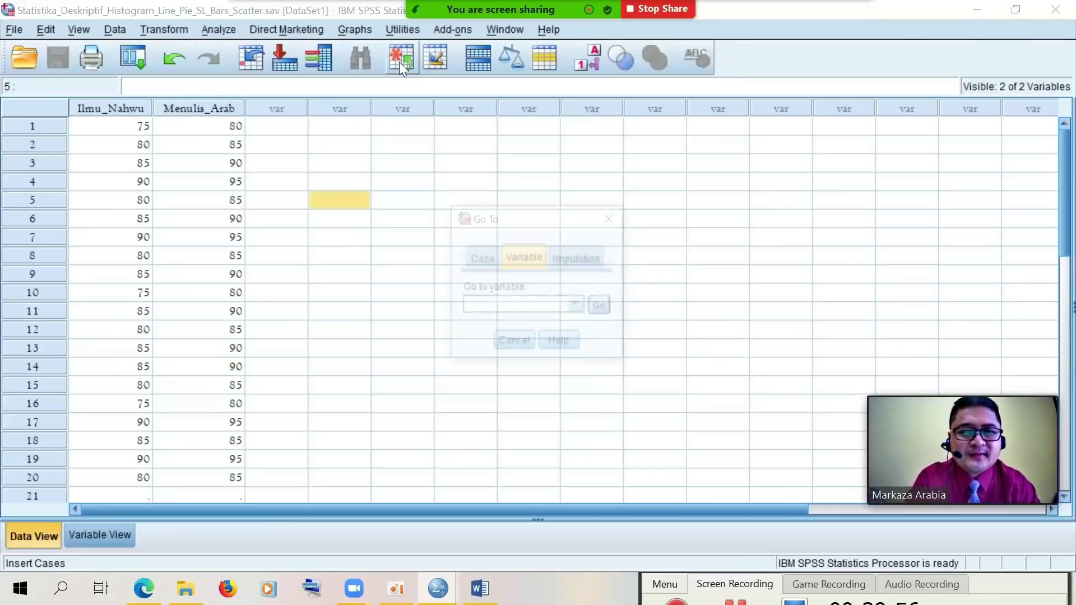
left_click(526, 342)
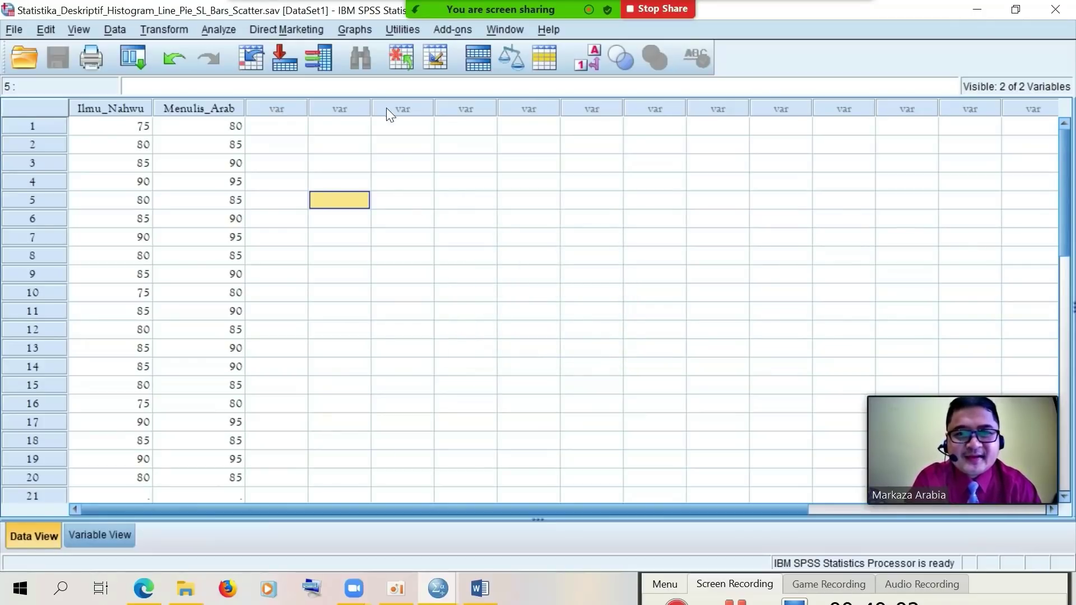
left_click(355, 29)
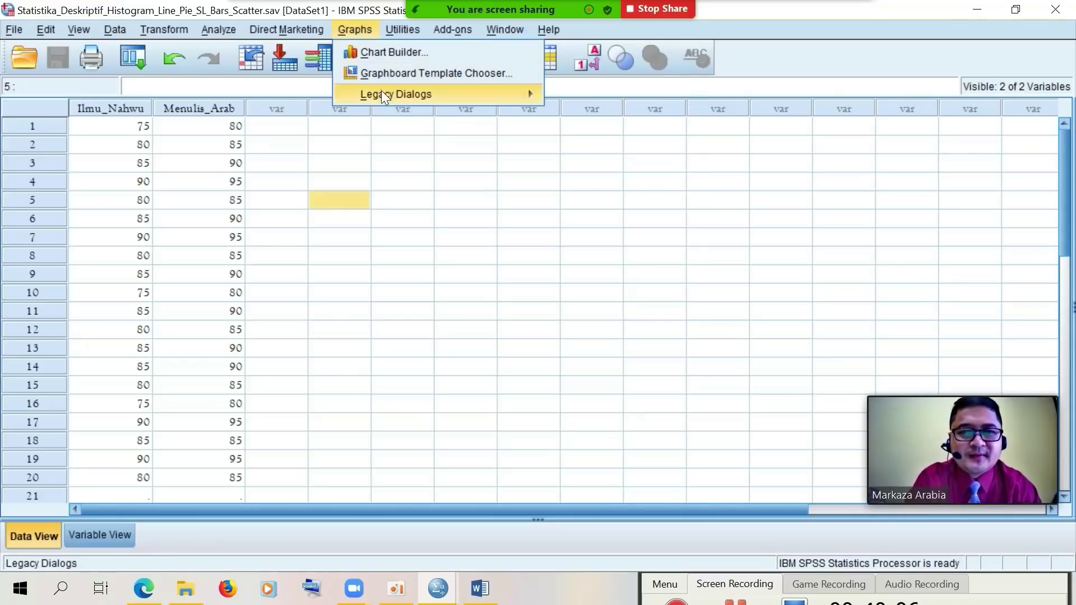
mouse_move(381, 92)
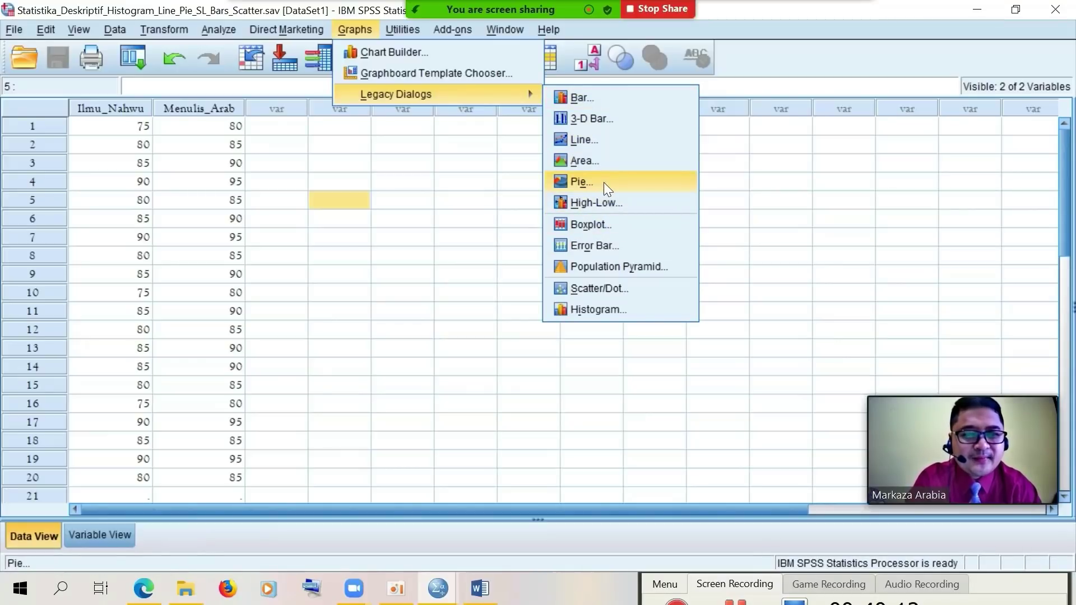
left_click(639, 148)
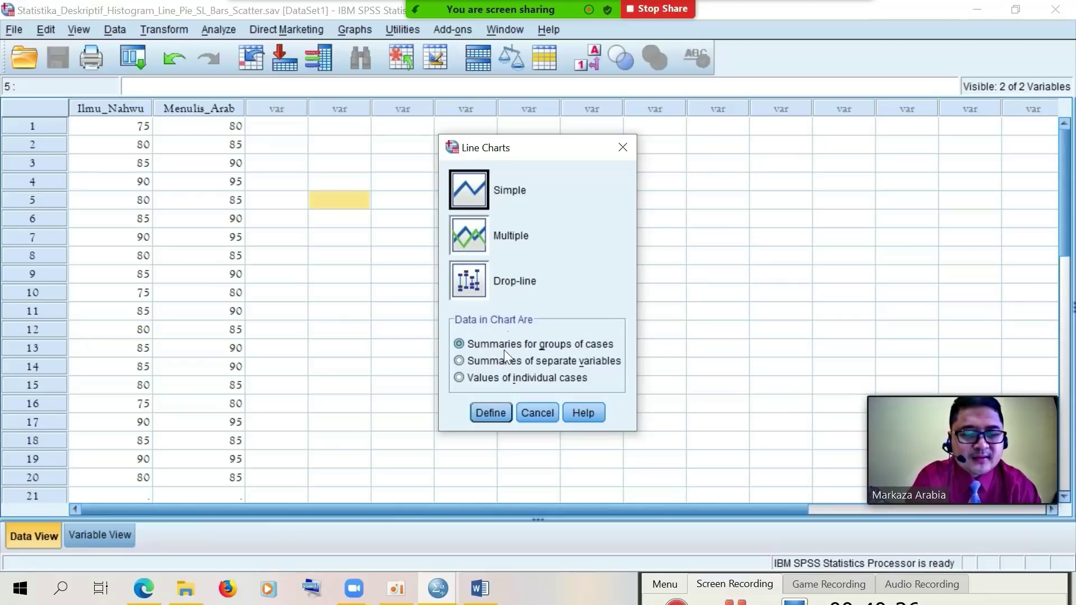
left_click(462, 344)
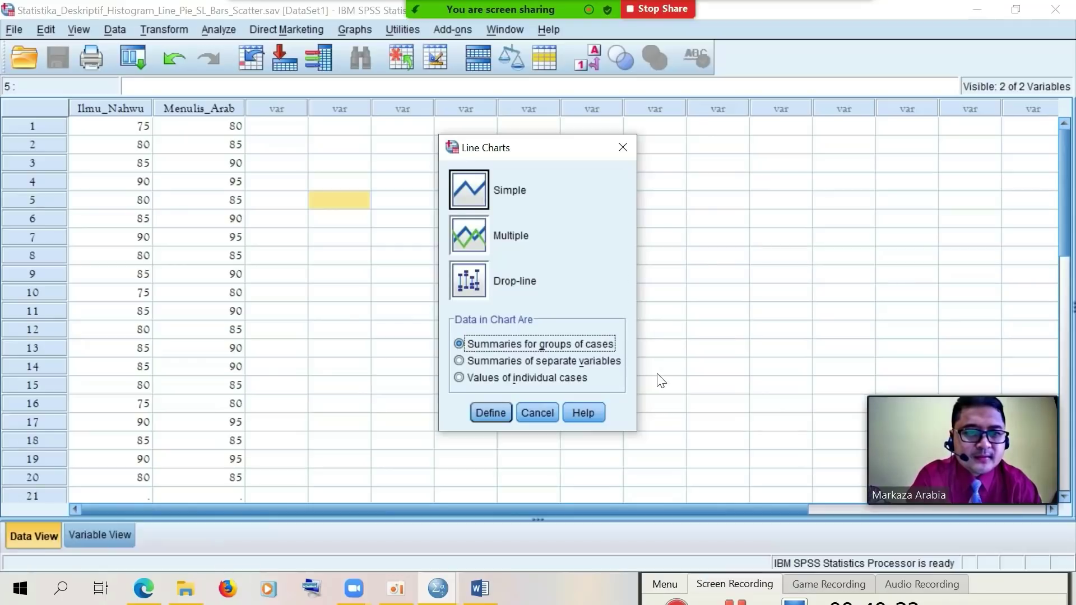
left_click(487, 414)
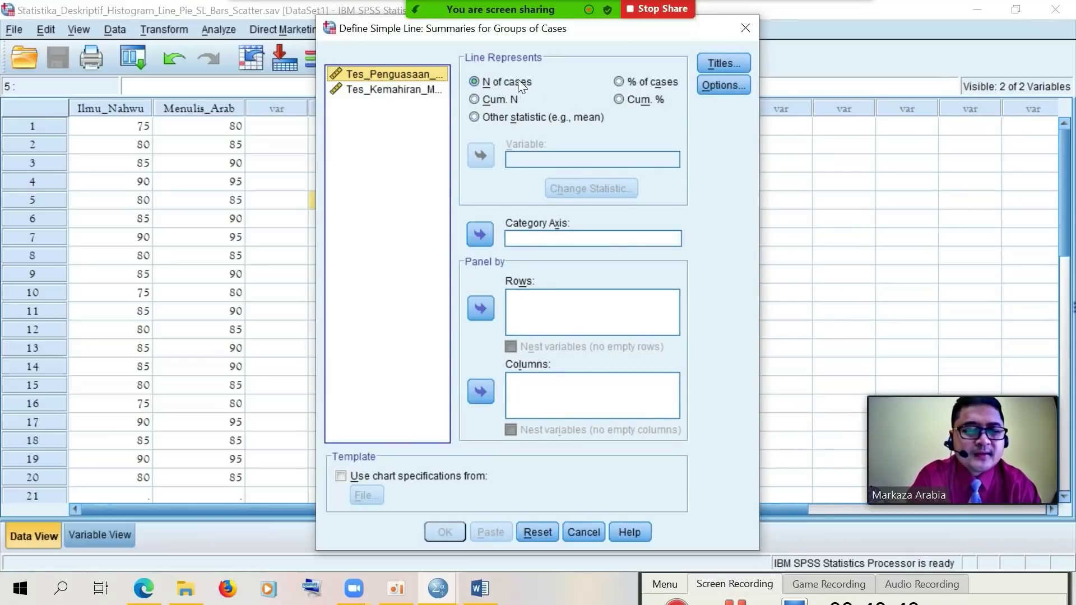
Create the simple line chart showing % of cases, with Tes_Penguasaan_Kosakata_Arab as the category axis
left_click(617, 81)
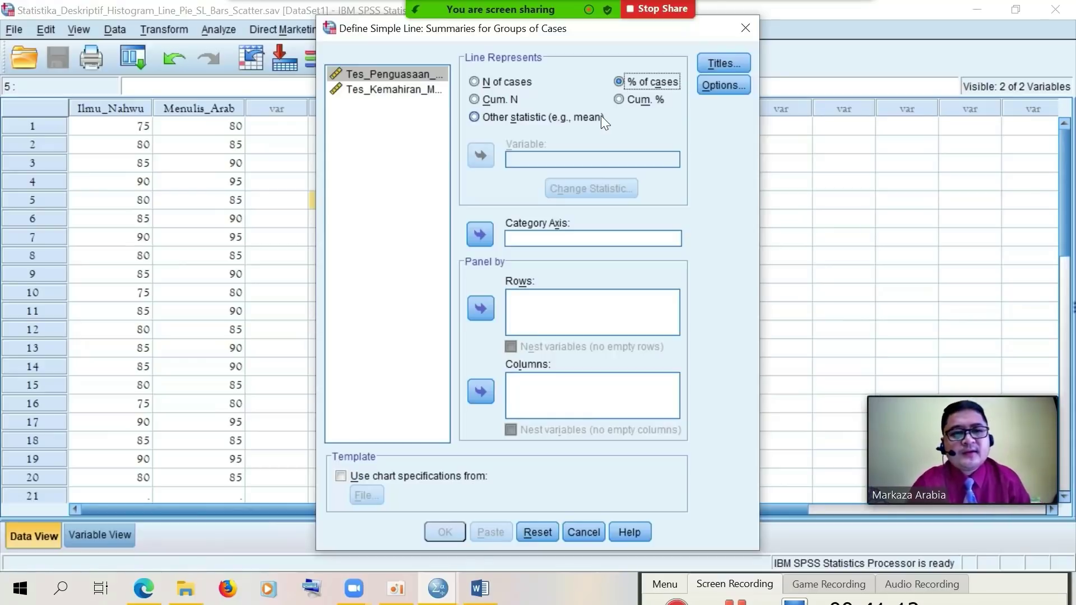
left_click(374, 70)
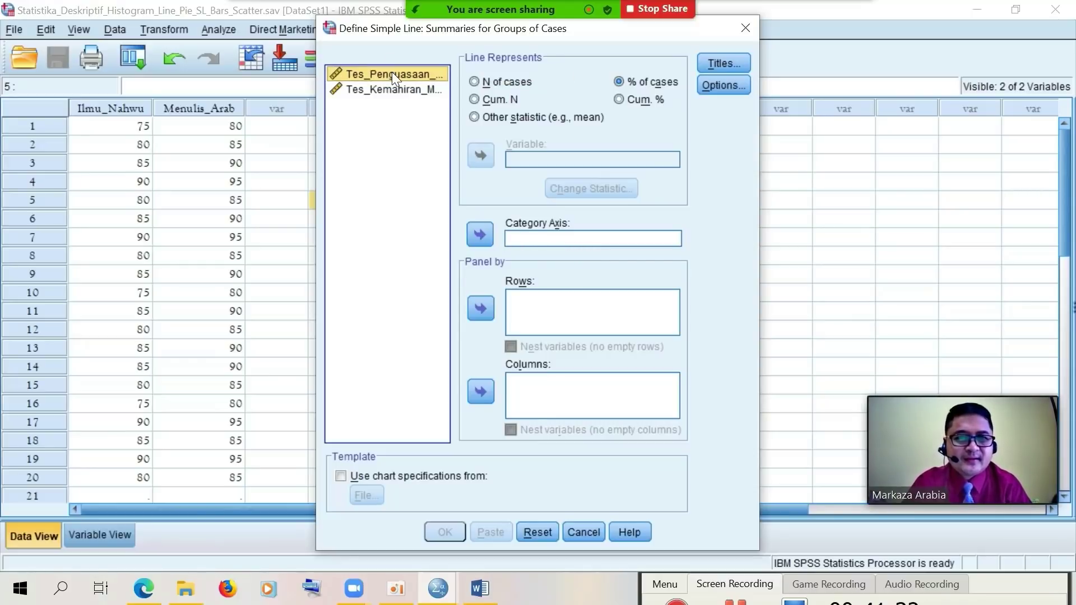
left_click(479, 234)
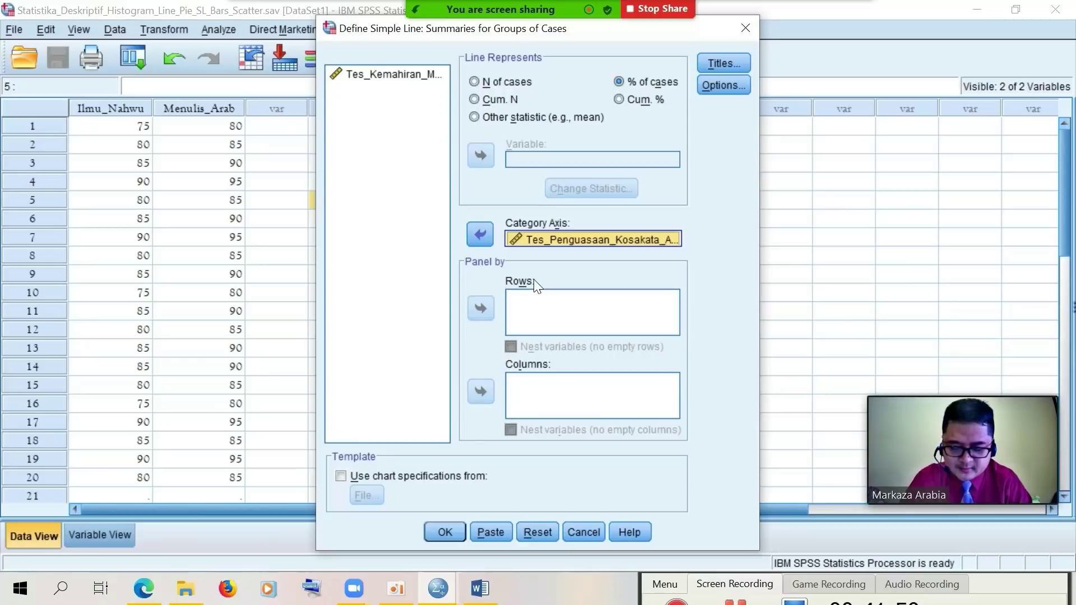
left_click(445, 532)
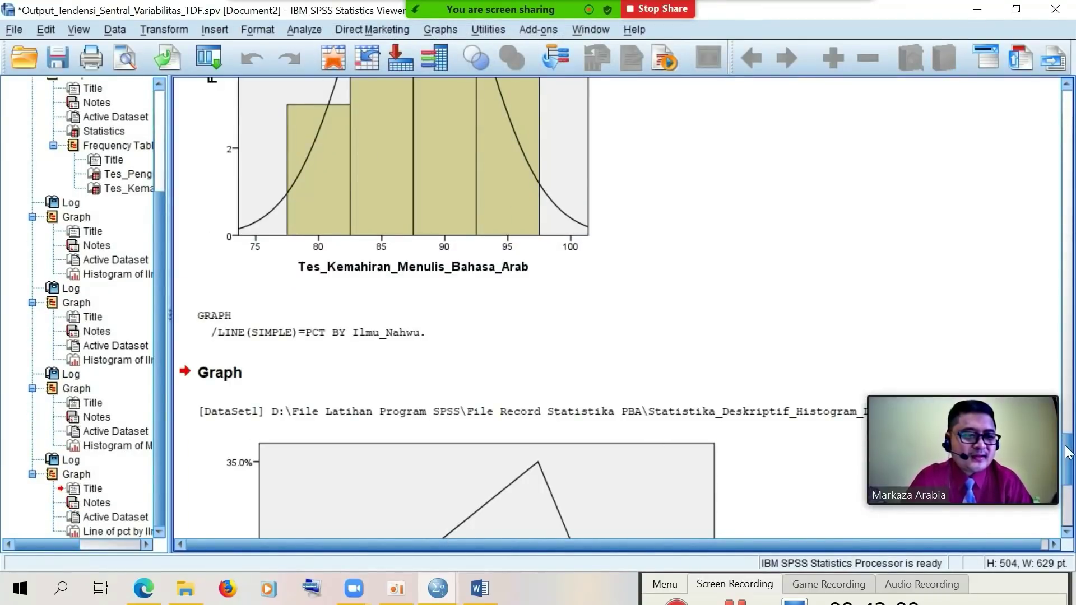
Compare the vocabulary and Arabic writing test histograms with the vocabulary test line chart in the output
left_click_drag(1067, 453, 1068, 431)
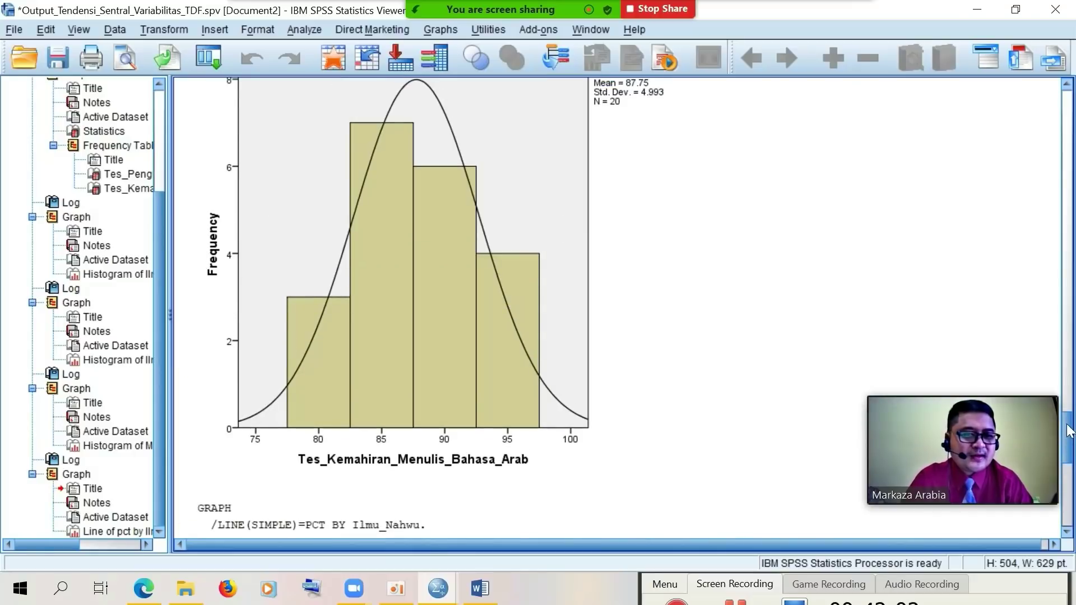
left_click(444, 293)
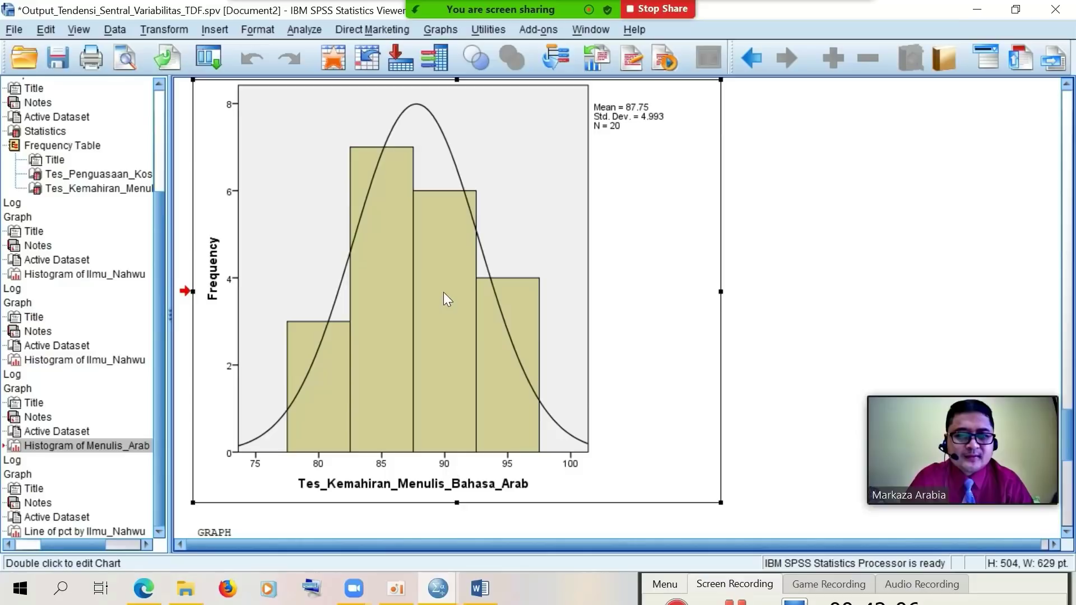
left_click(121, 360)
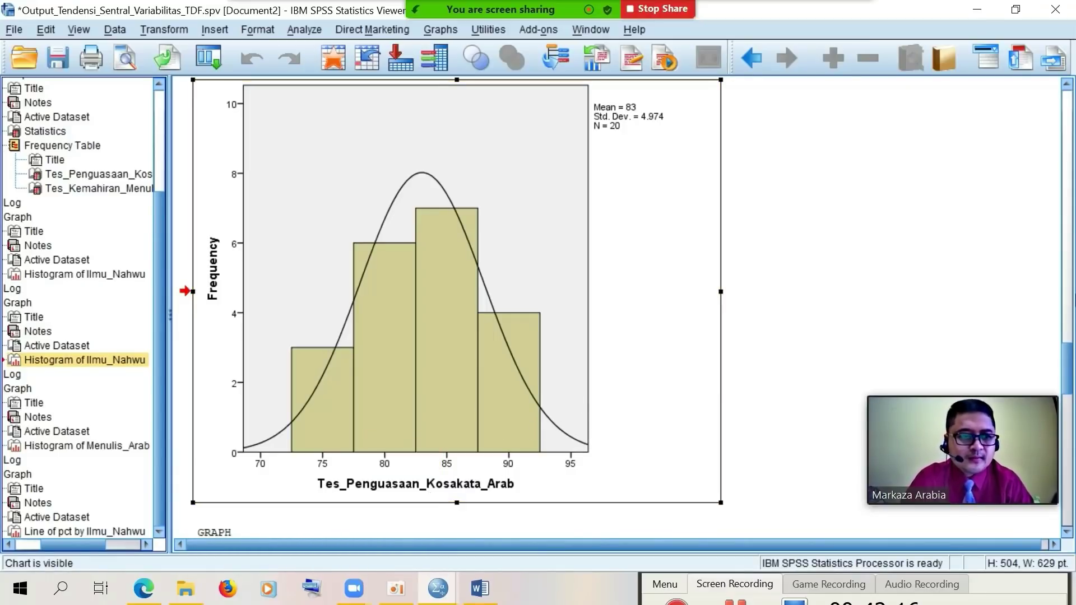
left_click_drag(1068, 363, 1071, 495)
left_click(493, 469)
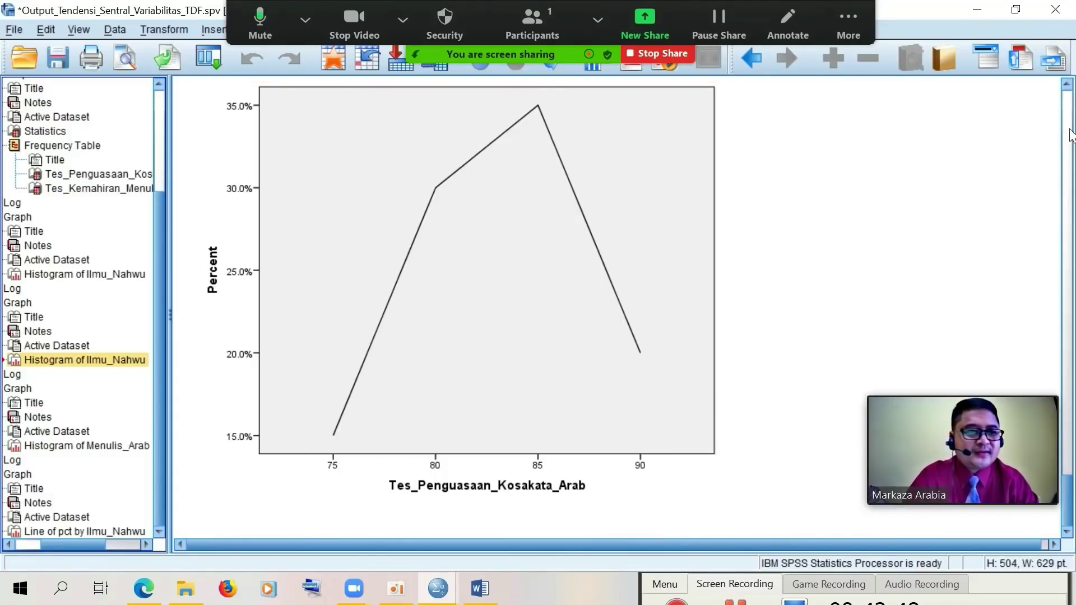
scroll(1069, 134, "up", 5)
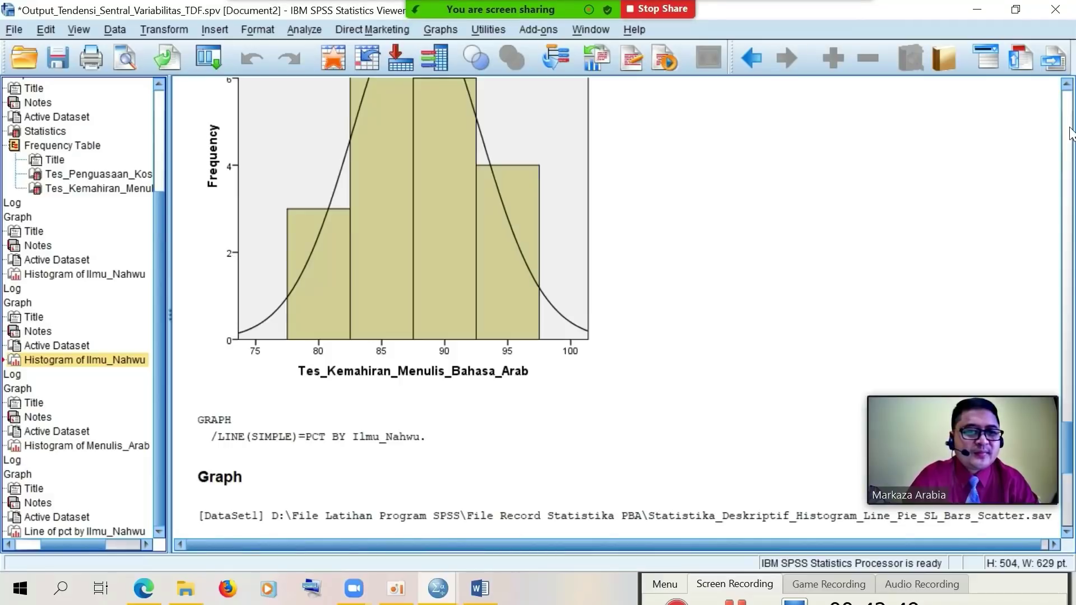
left_click(514, 306)
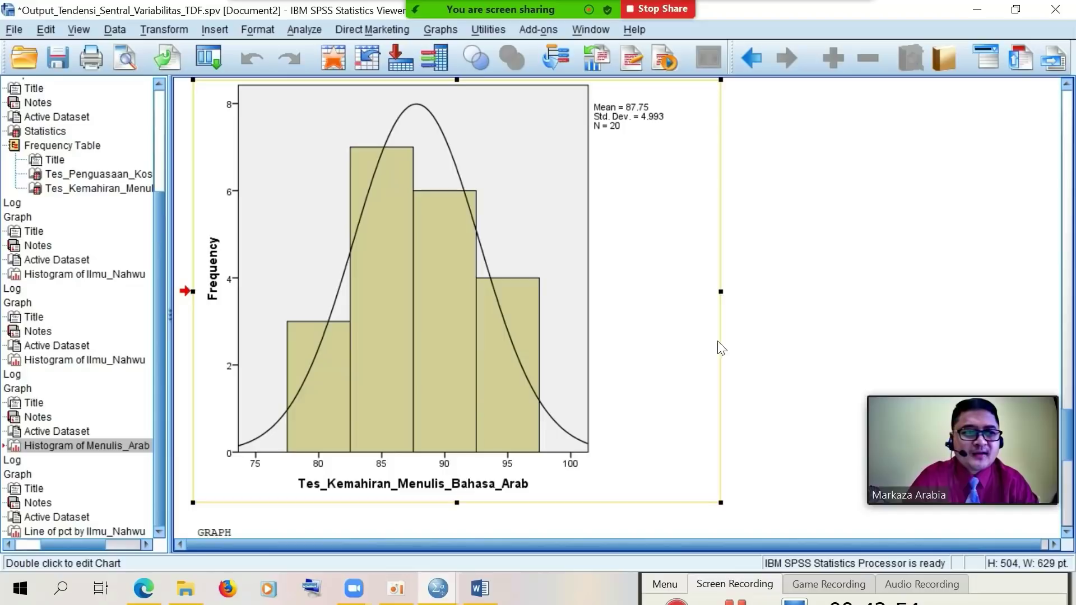
left_click_drag(1071, 459, 1071, 522)
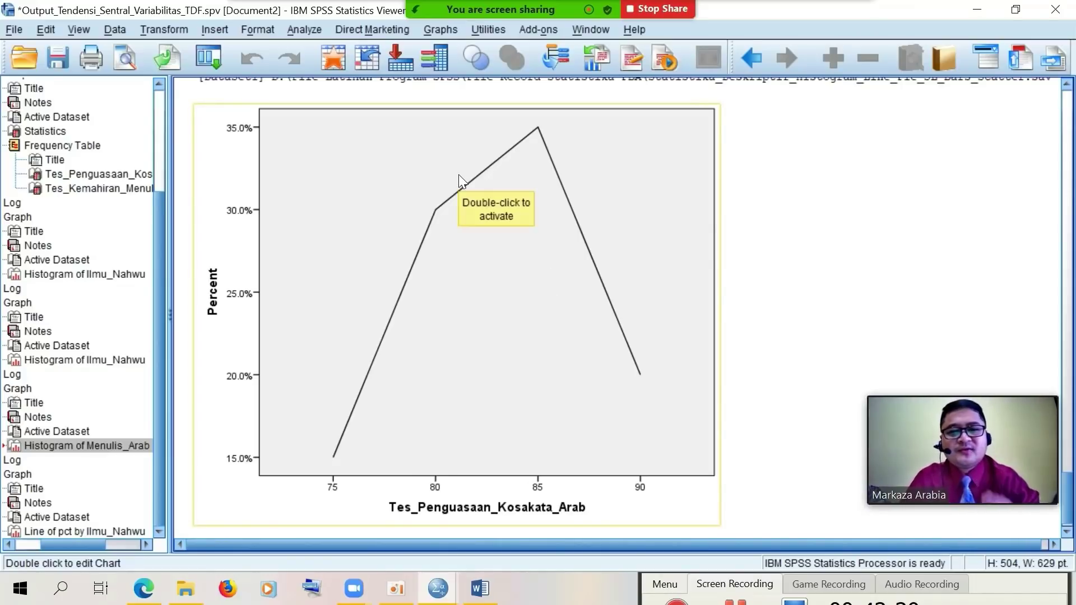
Change the Ilmu_Nahwu variable's label in the data set to Tes_Penguasaan_Ilmu_Nahwu_BahasaArab
left_click(398, 63)
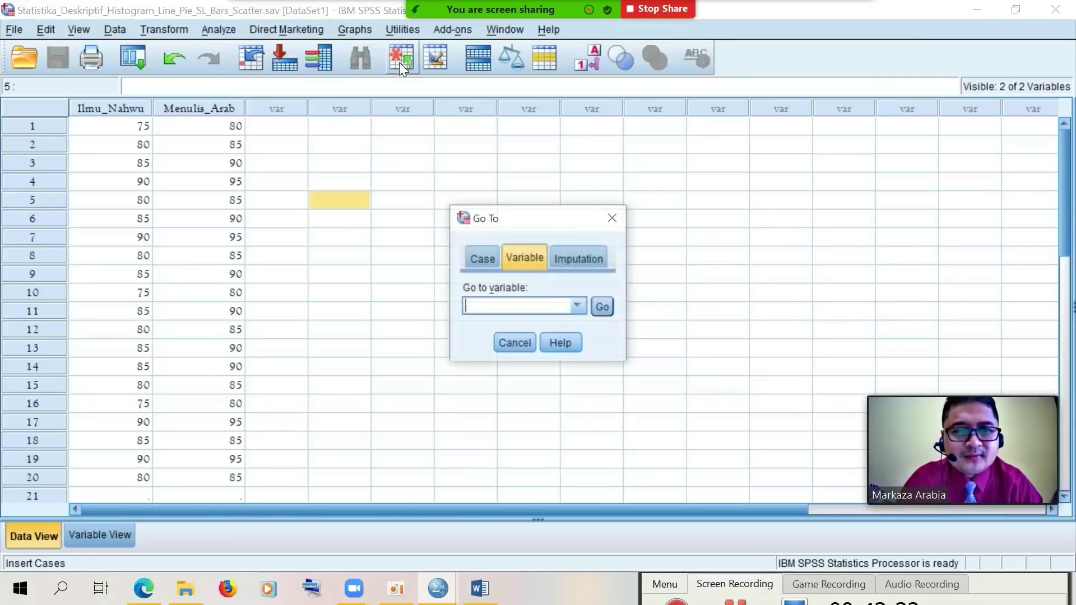
left_click(519, 344)
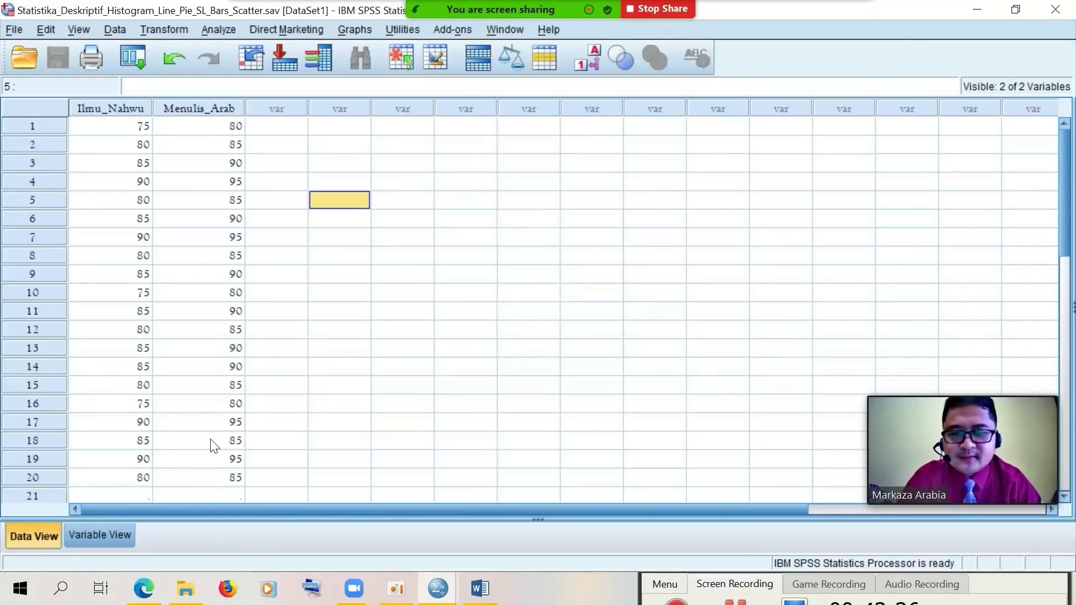
left_click(119, 535)
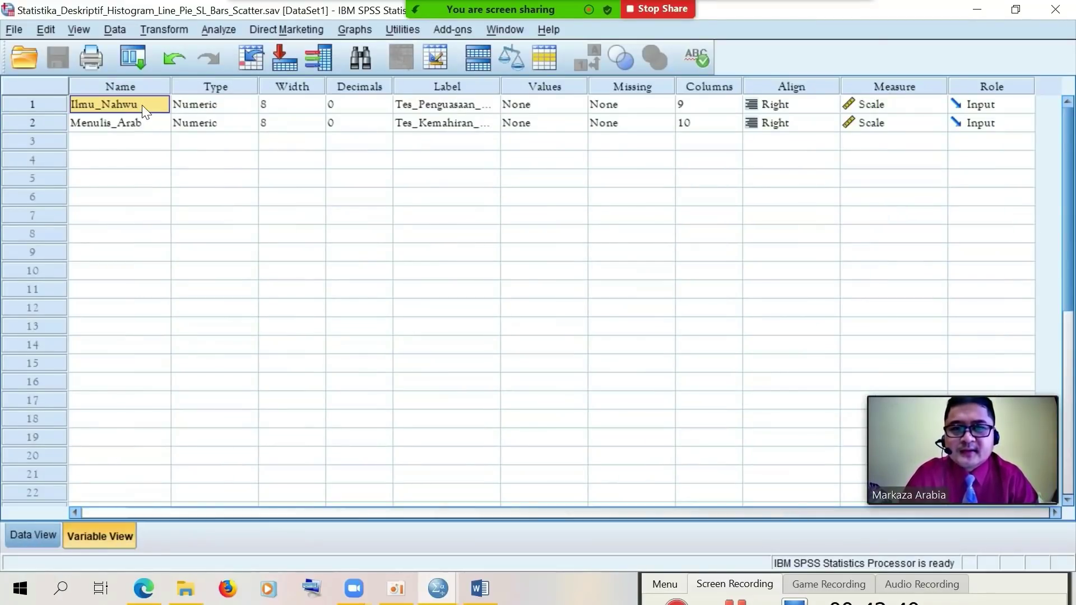
left_click(425, 112)
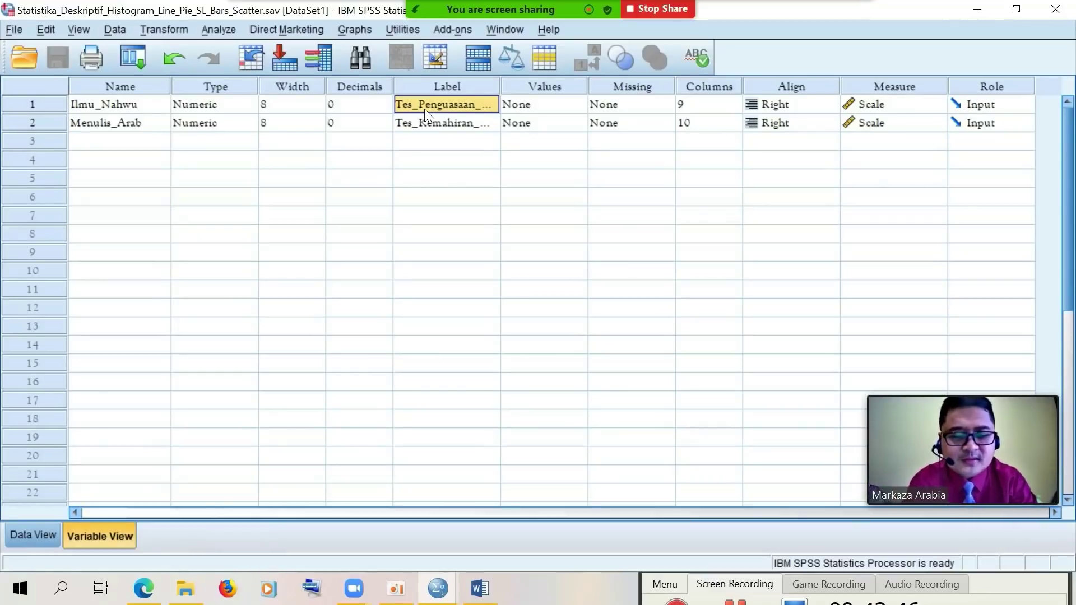
type("Tes")
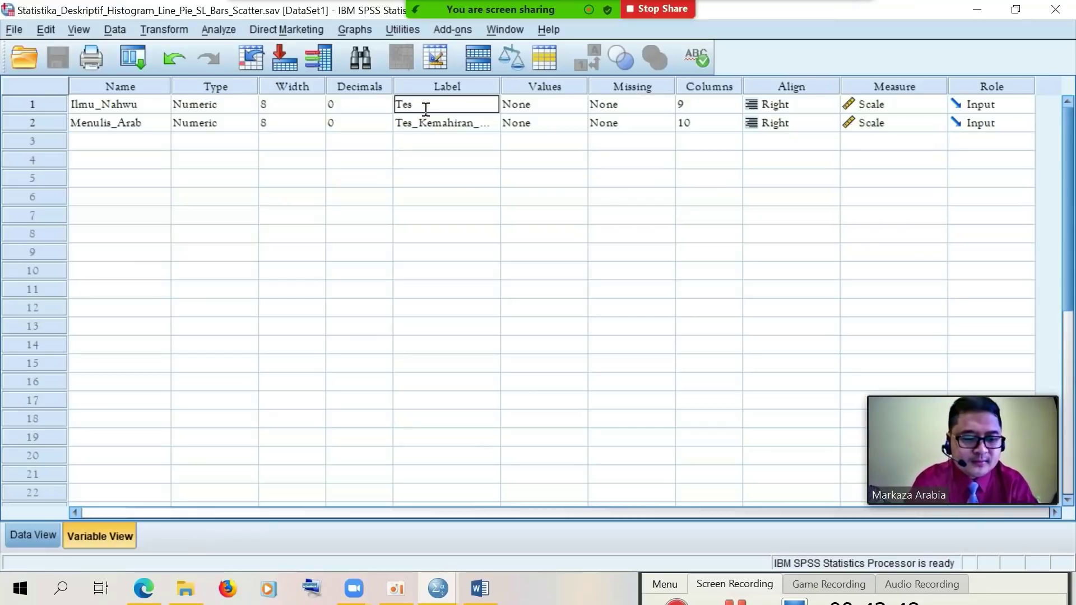
type("_Penguas")
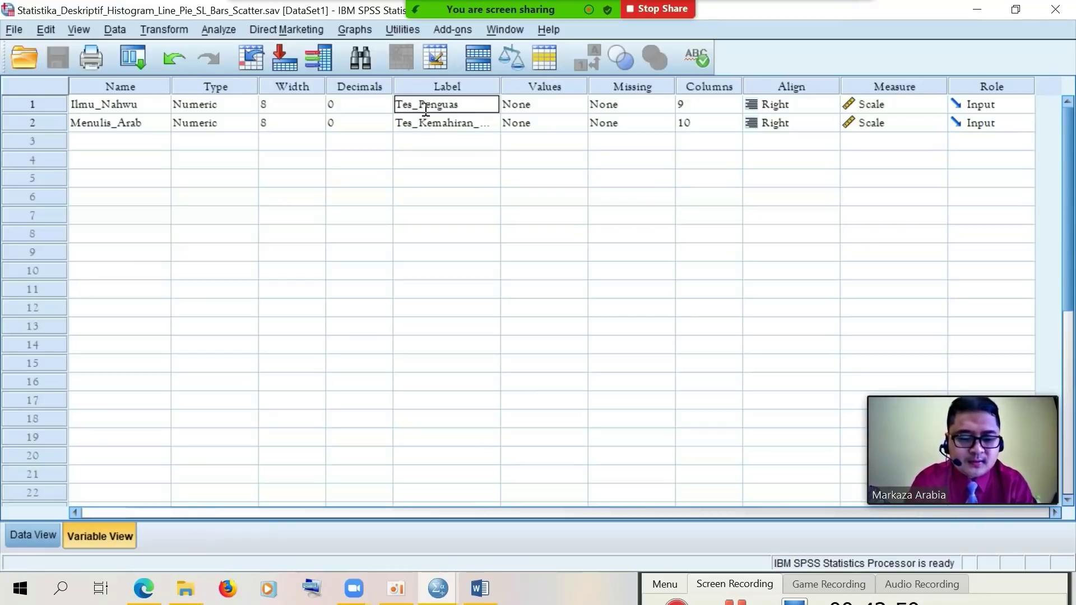
type("aan_I")
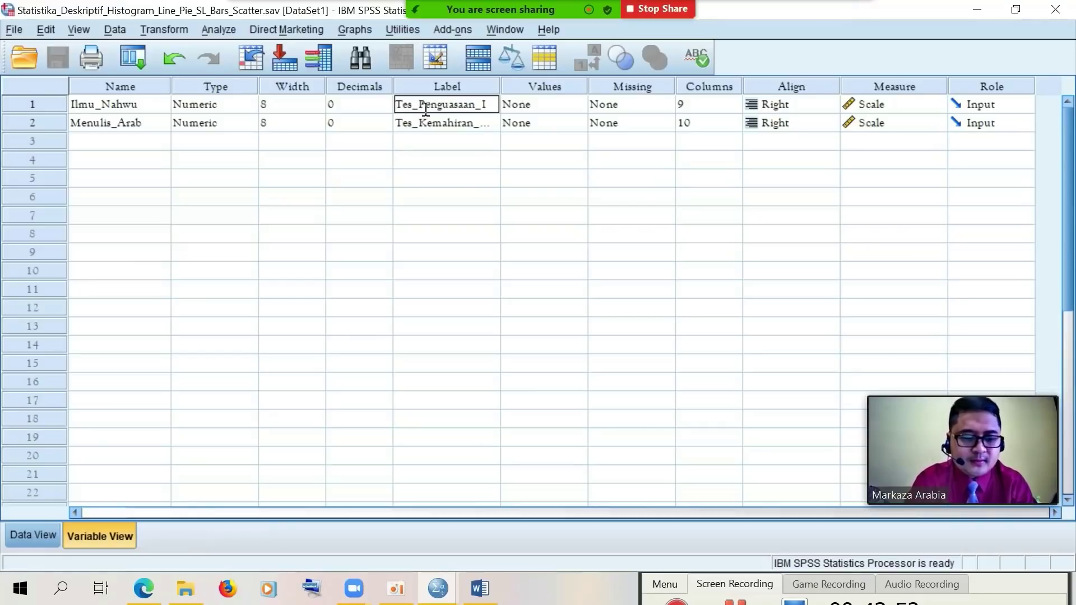
type("mmu")
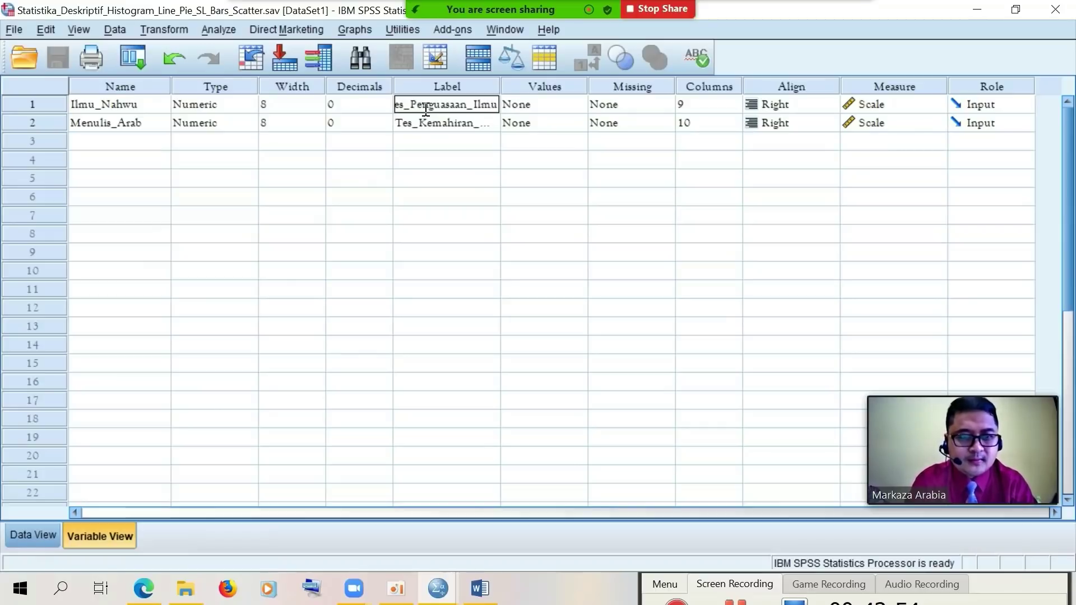
type("_Nahw")
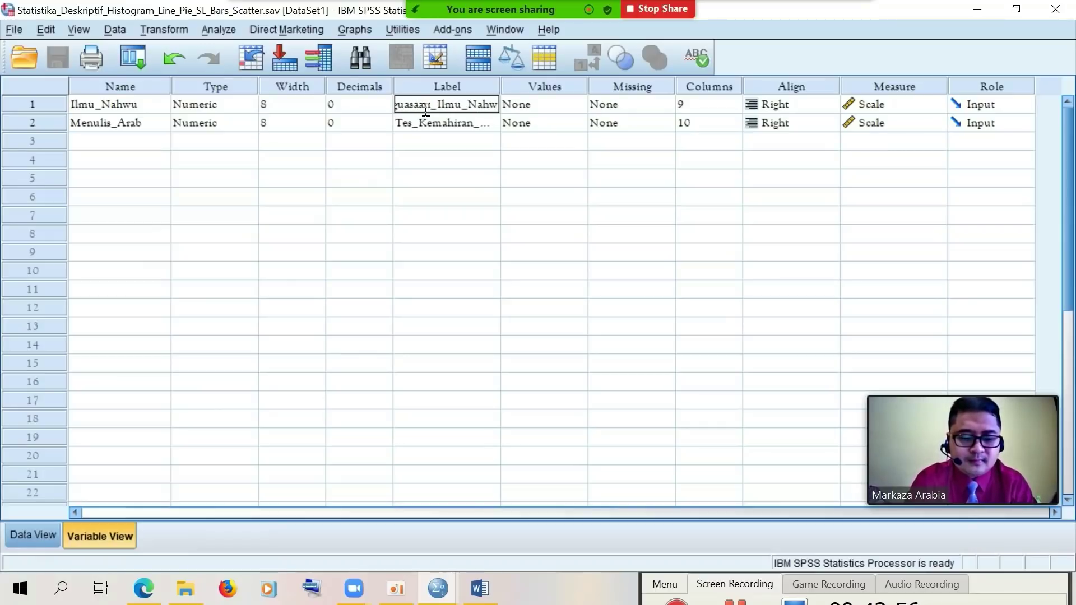
type("u_")
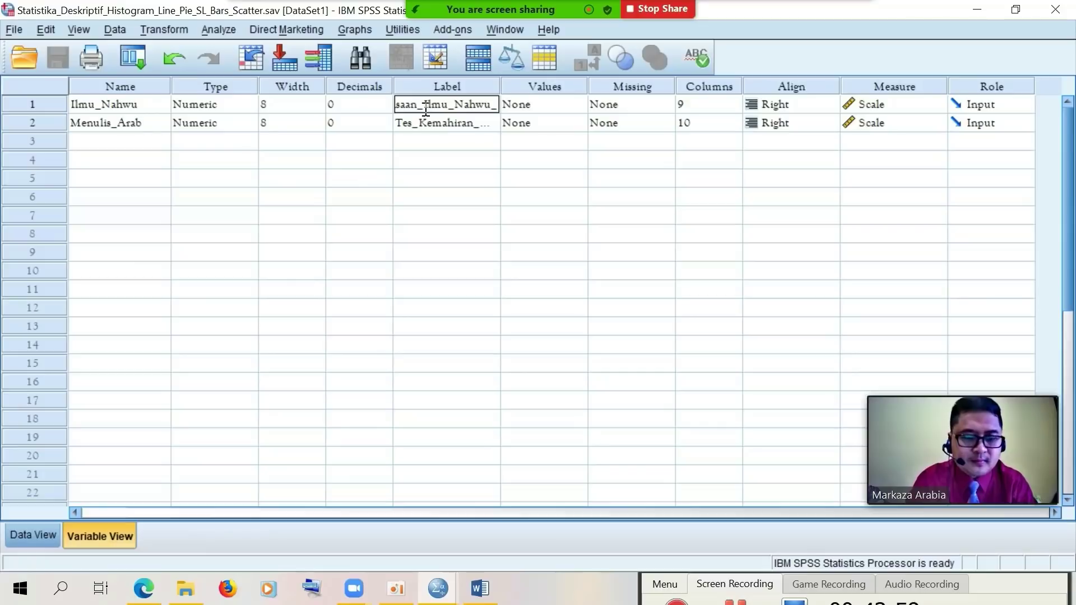
type("BahasaArab")
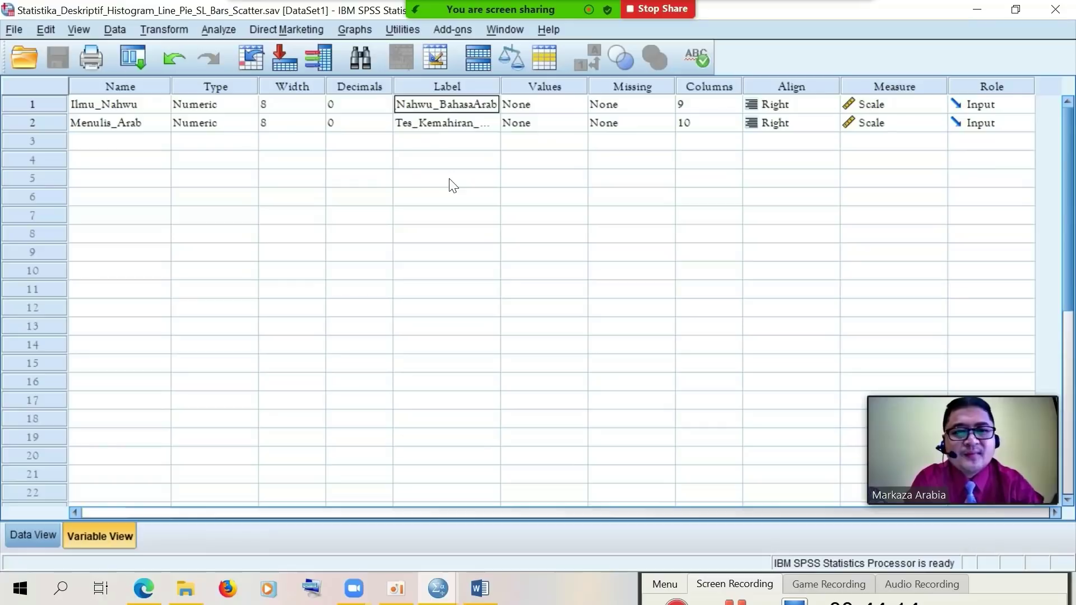
left_click(467, 185)
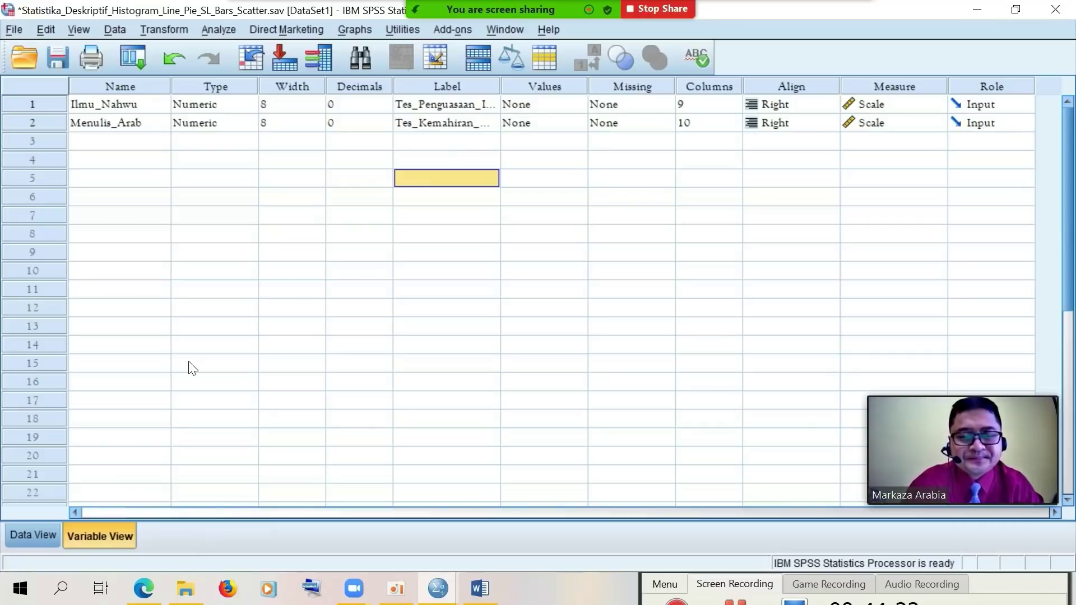
Create a legacy simple line chart of % of cases by group, replacing the Ilmu_Nahwu variable with Tes_Kemahiran_Menulis_Bahasa_Arab on the category axis
left_click(45, 536)
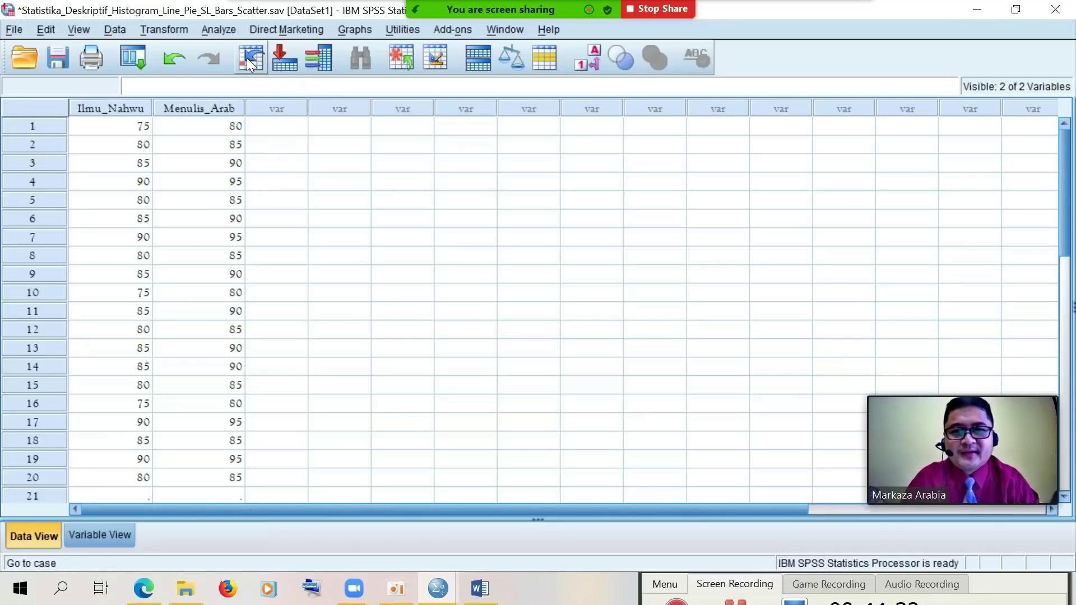
left_click(354, 30)
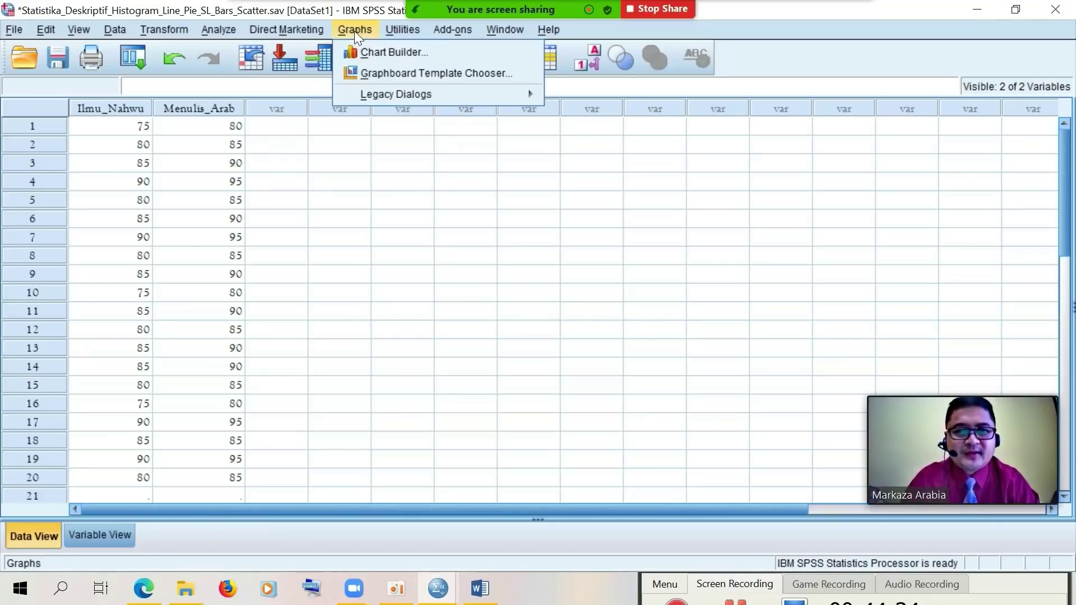
mouse_move(387, 96)
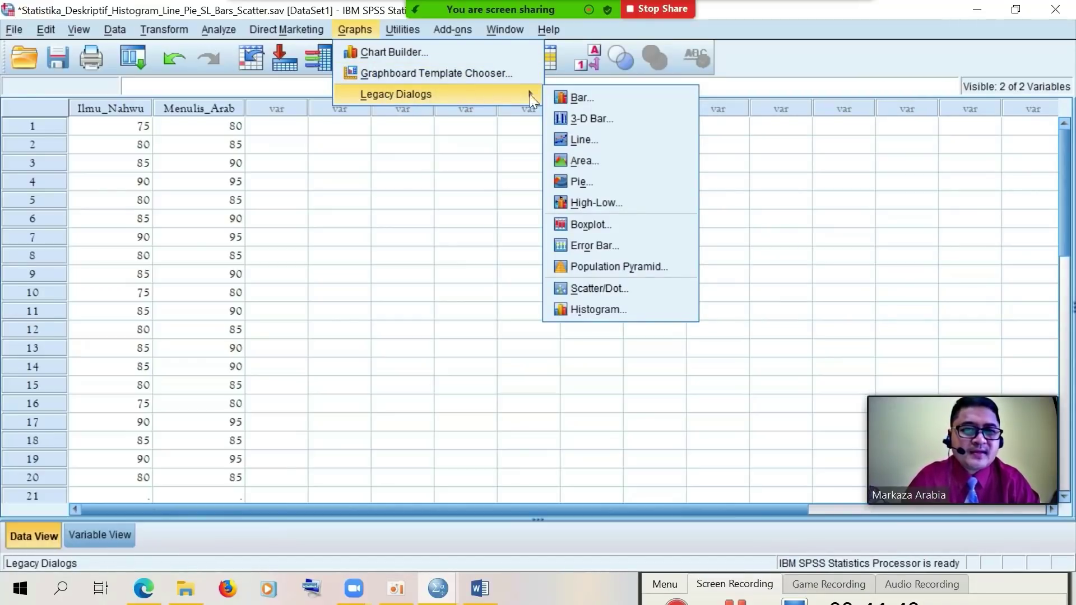
left_click(593, 139)
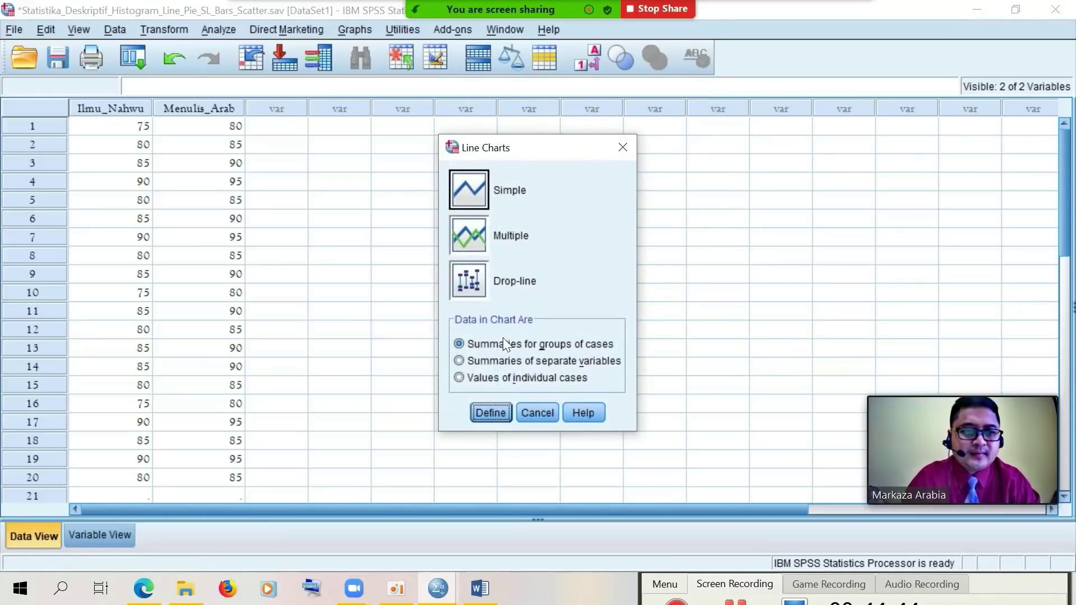
left_click(489, 414)
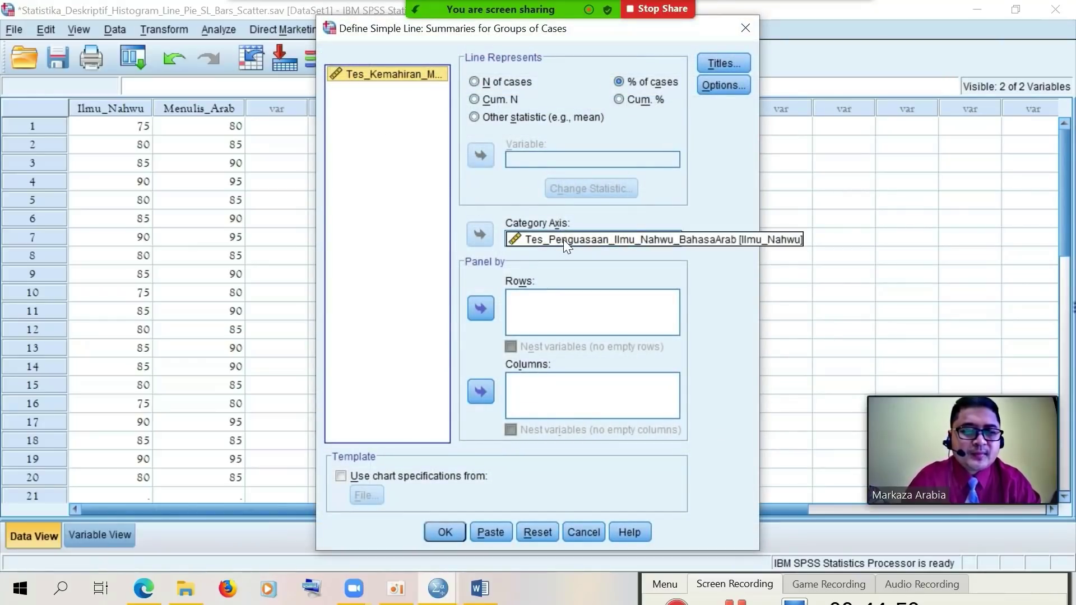
left_click(546, 238)
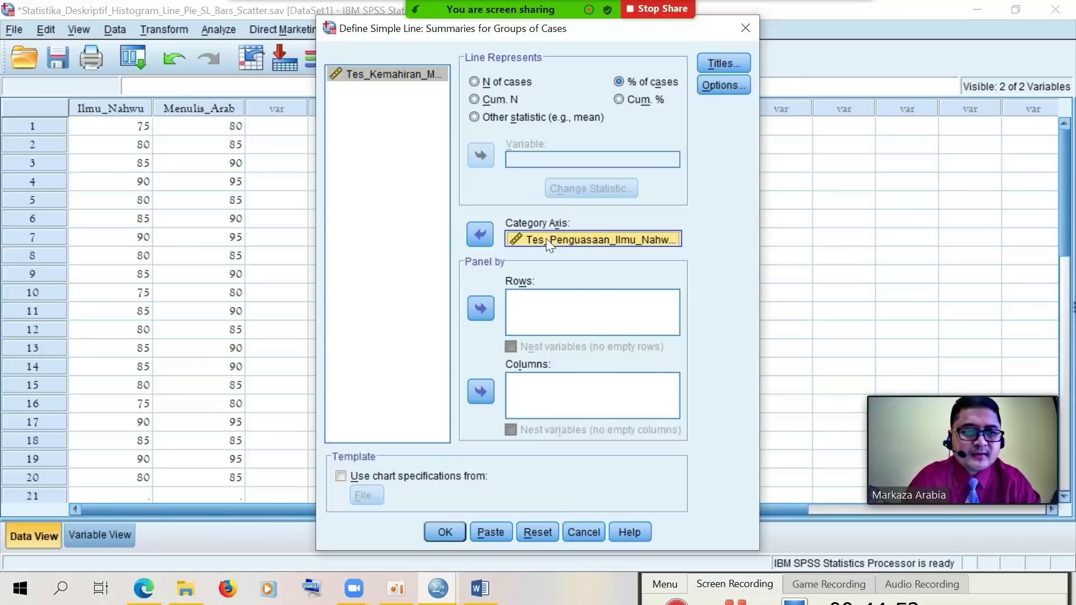
left_click(486, 239)
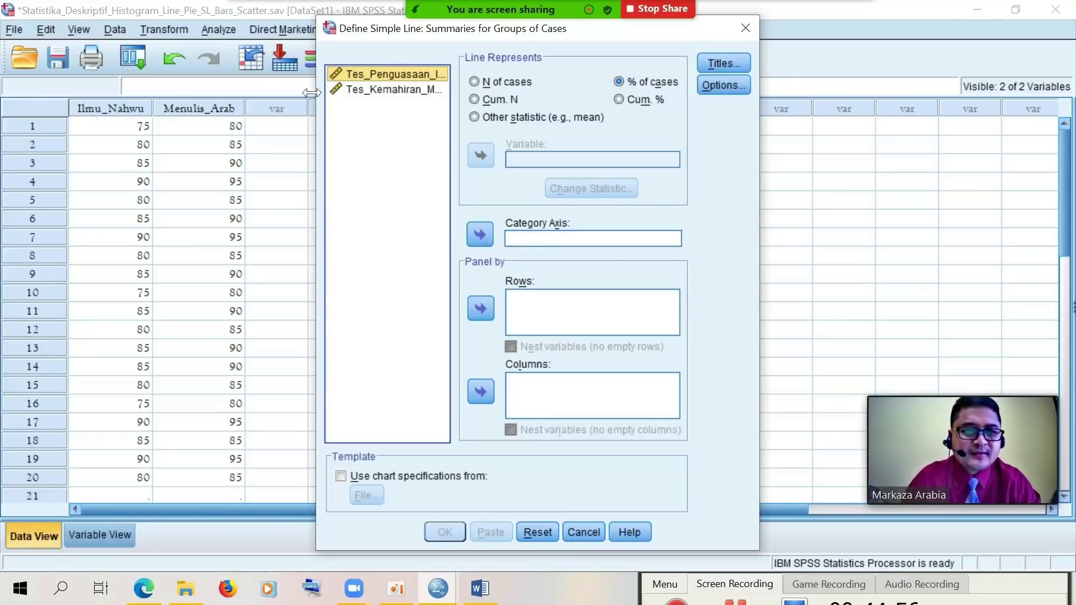
left_click(359, 91)
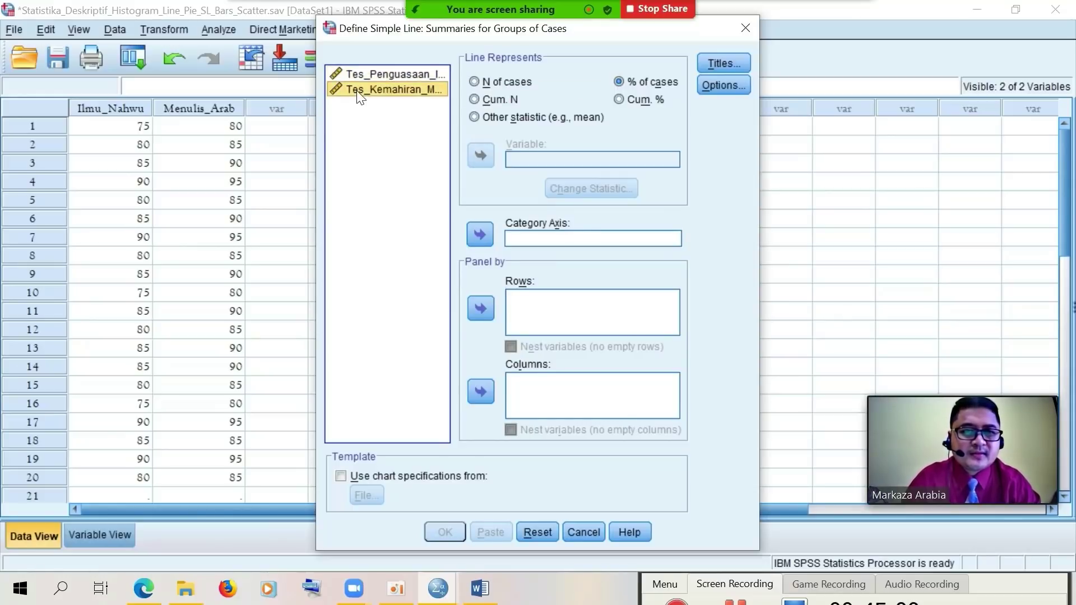
left_click(480, 234)
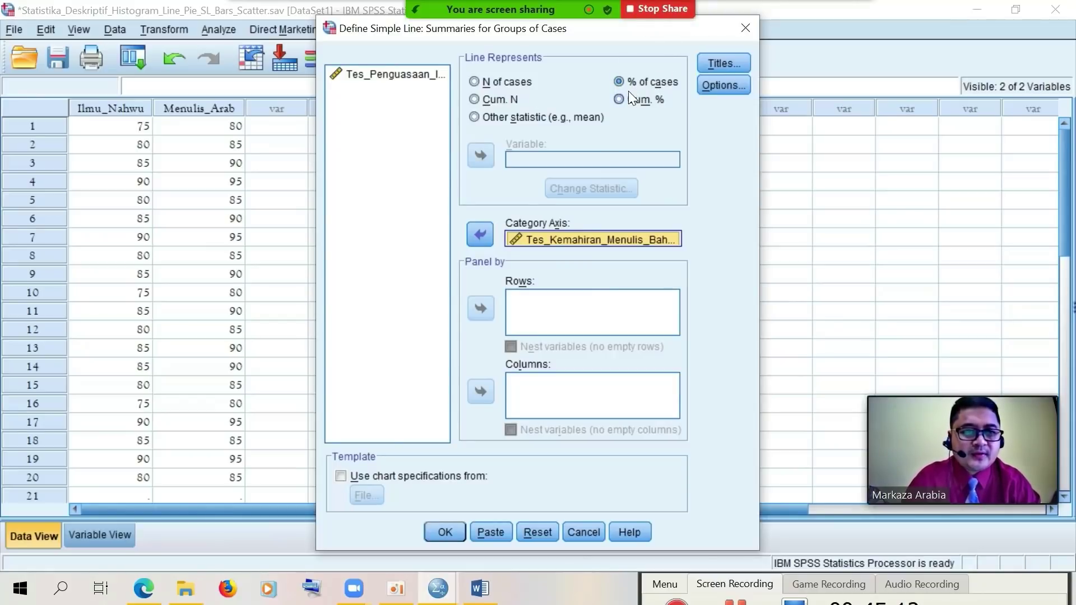
left_click(445, 531)
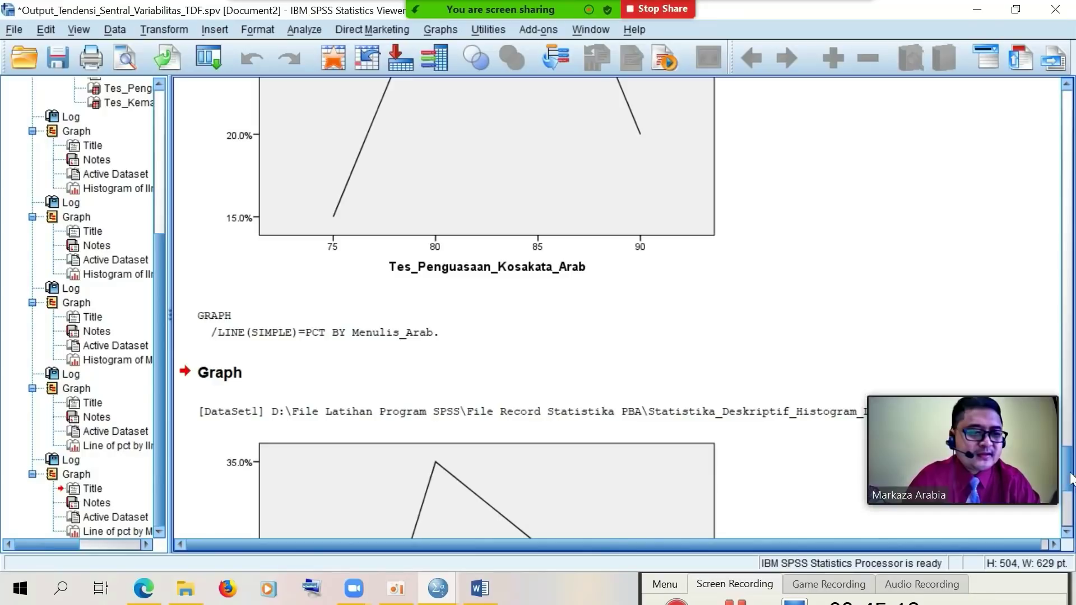
left_click_drag(1070, 479, 1070, 515)
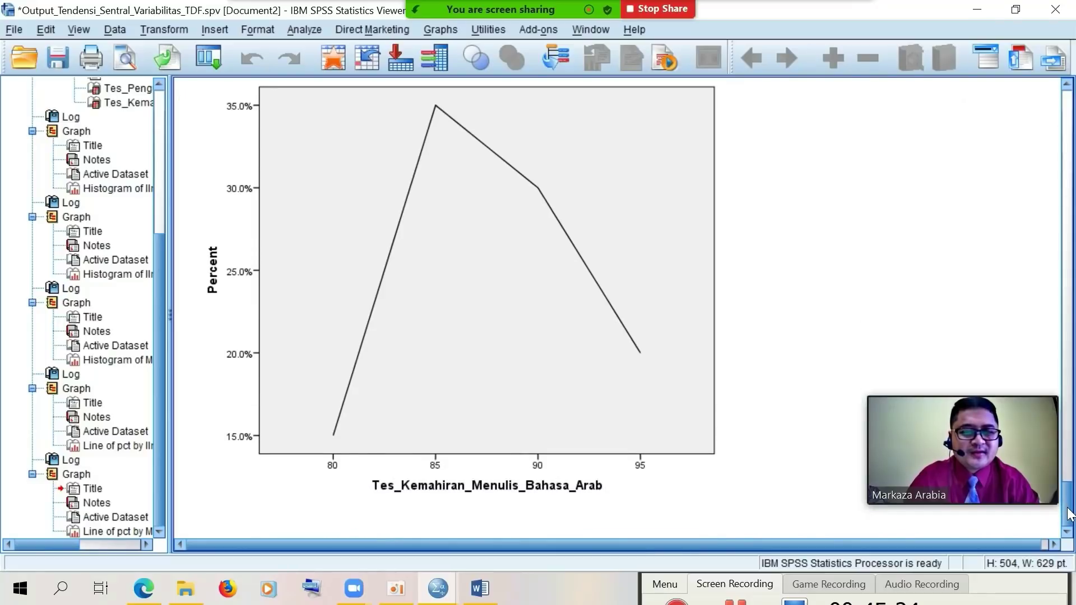
left_click(345, 514)
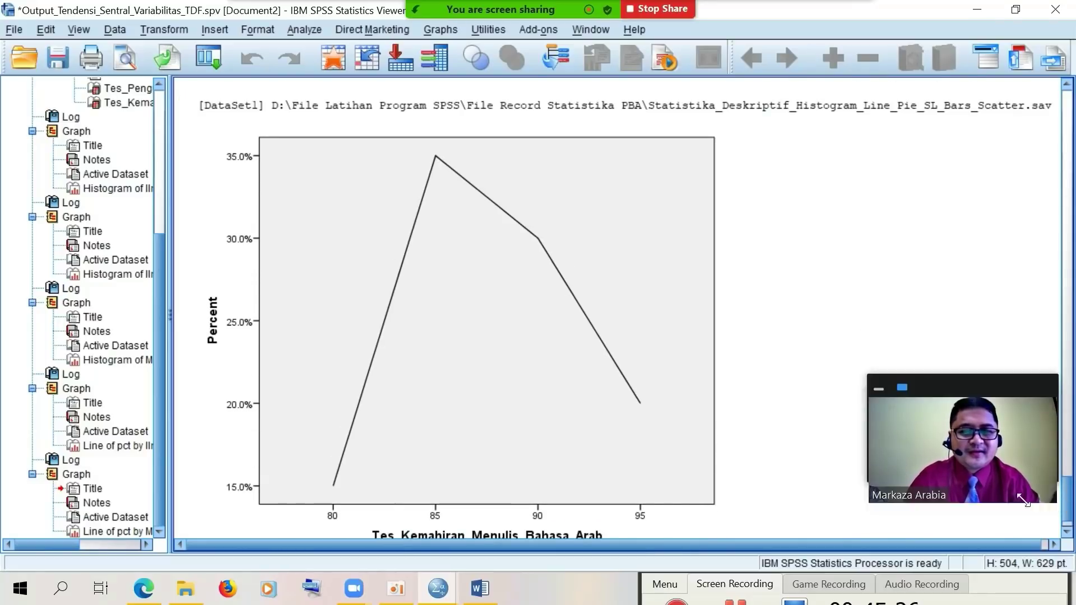
Examine the Tes_Kemahiran_Menulis_Bahasa_Arab line chart in the output and compare it with the vocabulary test line chart
left_click(846, 312)
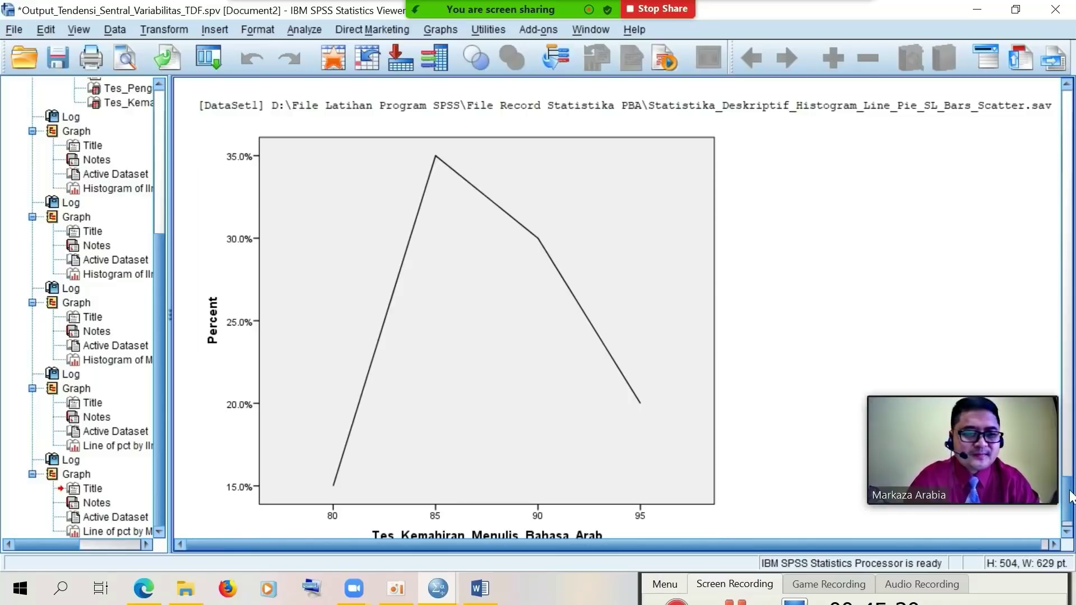
scroll(1067, 495, "down", 2)
left_click(503, 500)
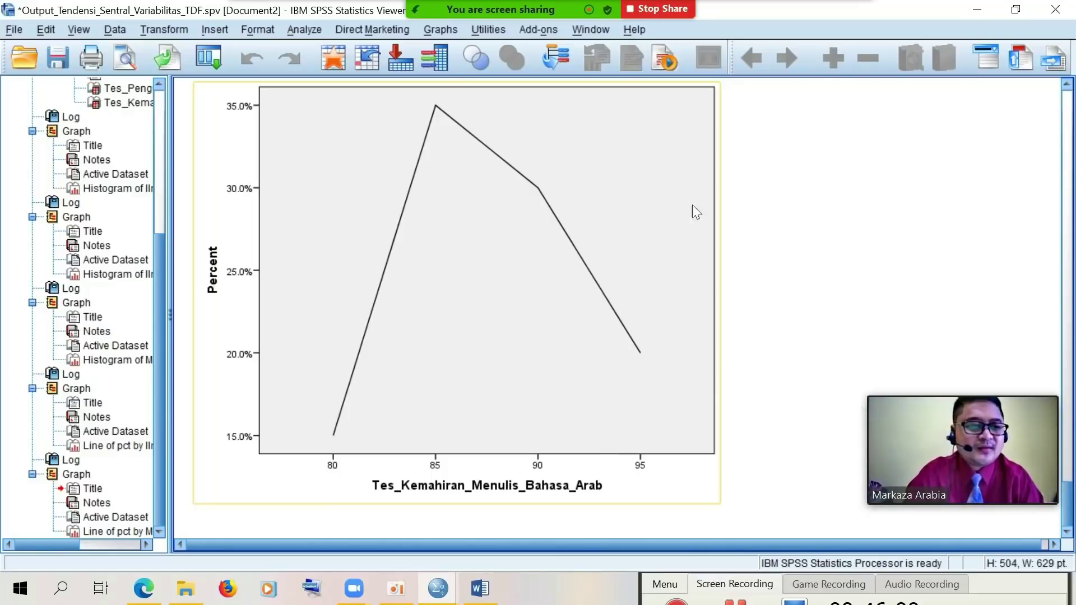
left_click(1068, 132)
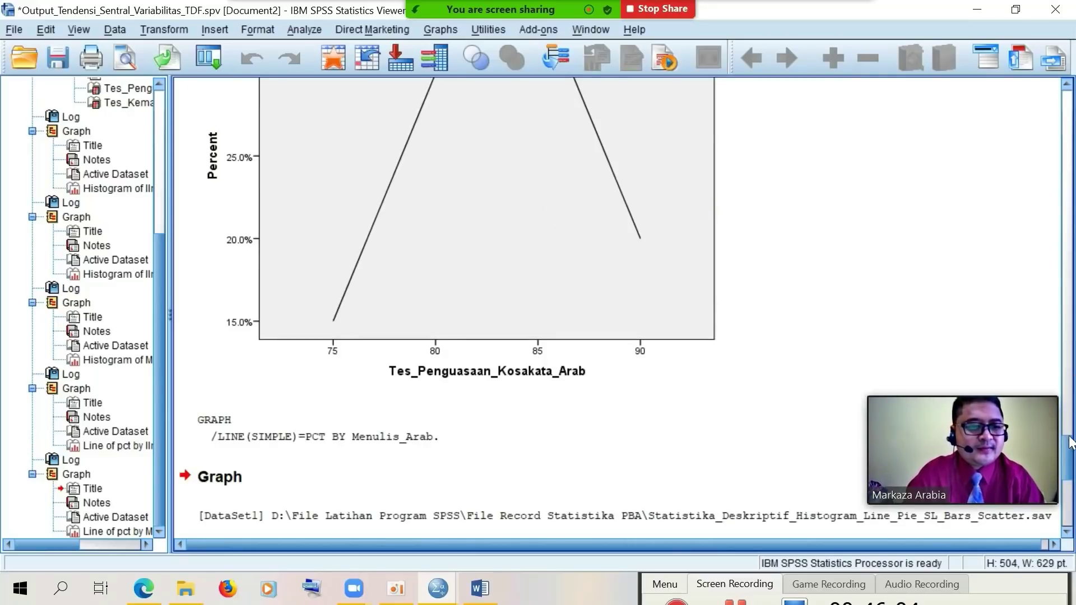
left_click(1069, 493)
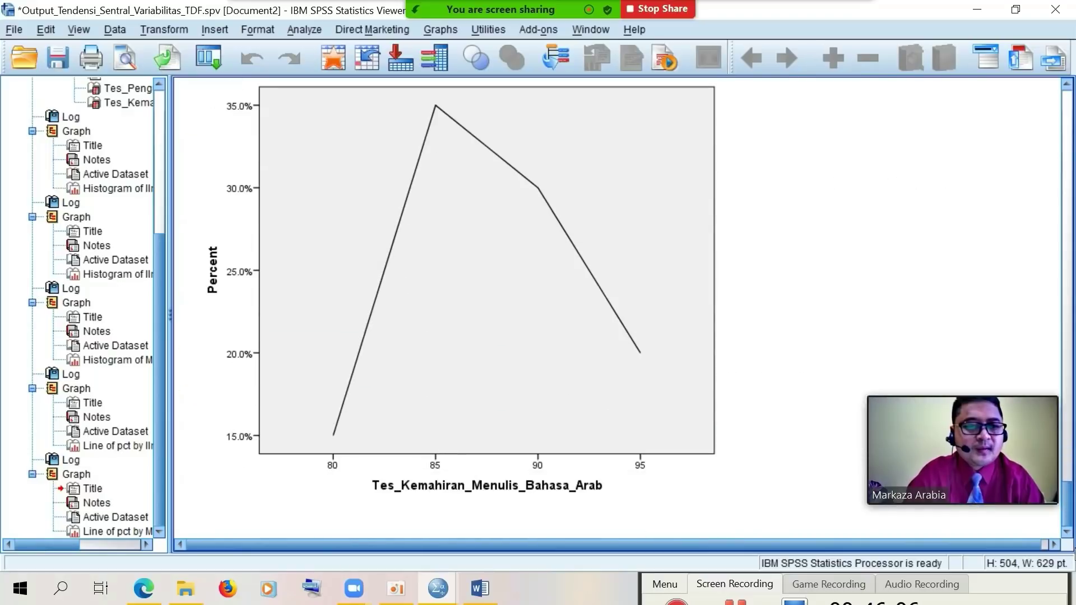
left_click(1070, 466)
scroll(1070, 447, "down", 5)
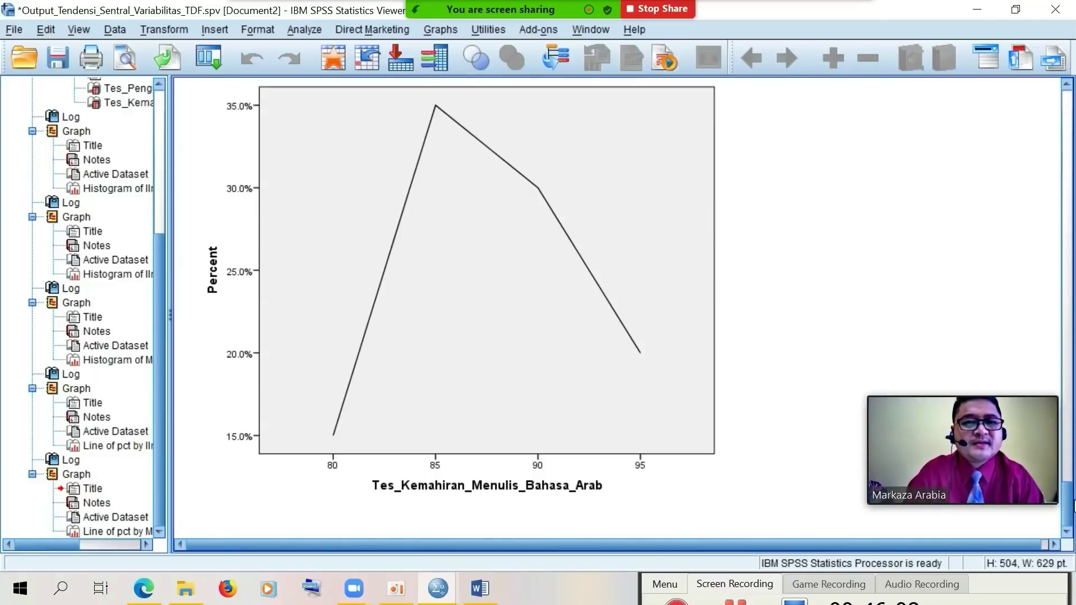
left_click(637, 190)
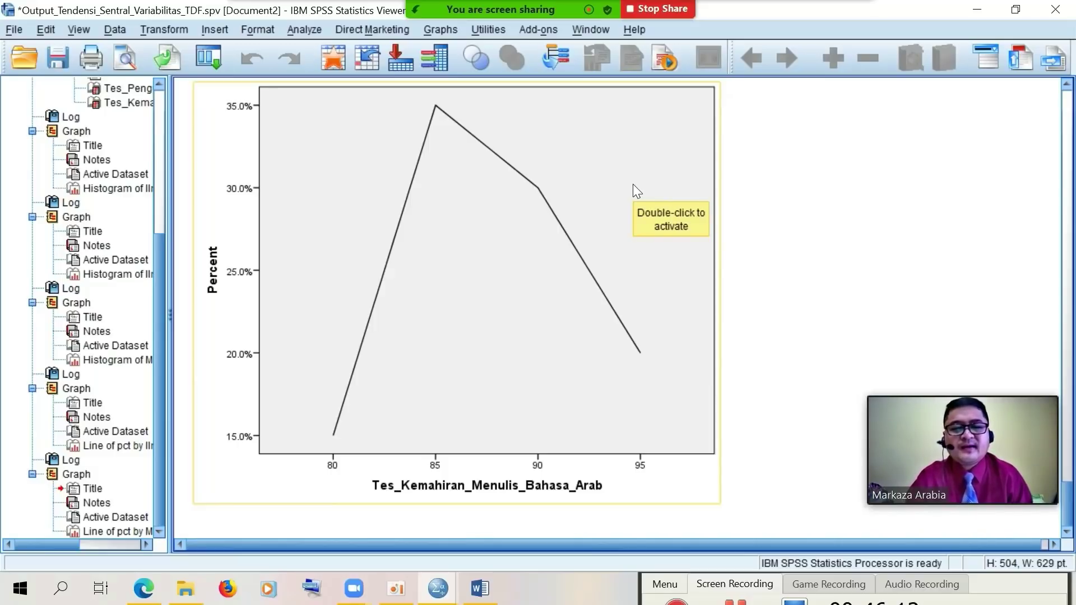
Create a legacy pie chart summarizing groups of cases, with slices showing % of cases defined by the Tes_Penguasaan_Ilmu_Nahwu variable
left_click(406, 63)
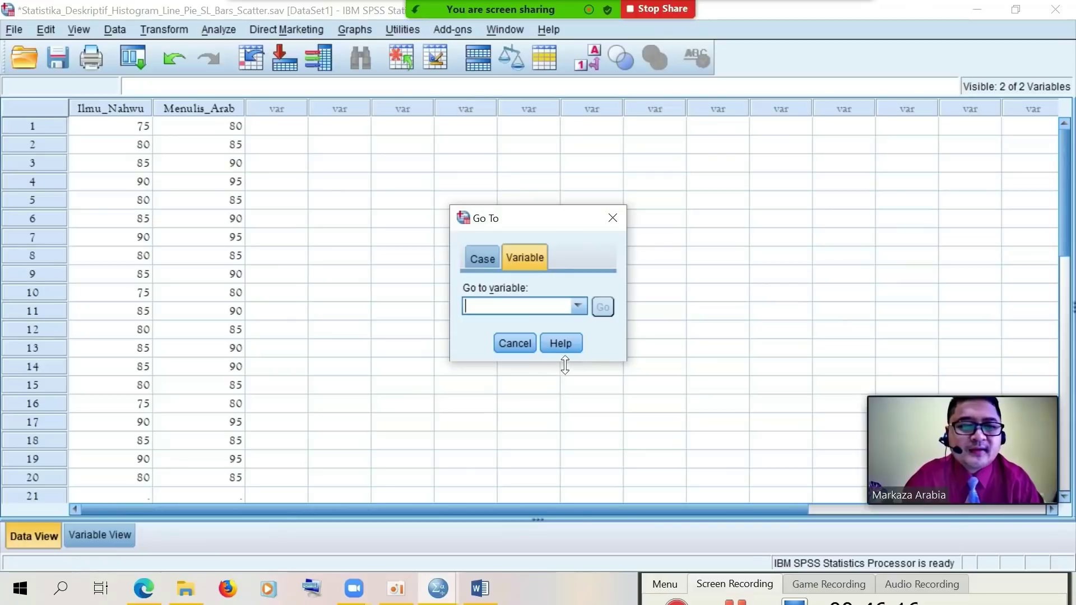
left_click(507, 345)
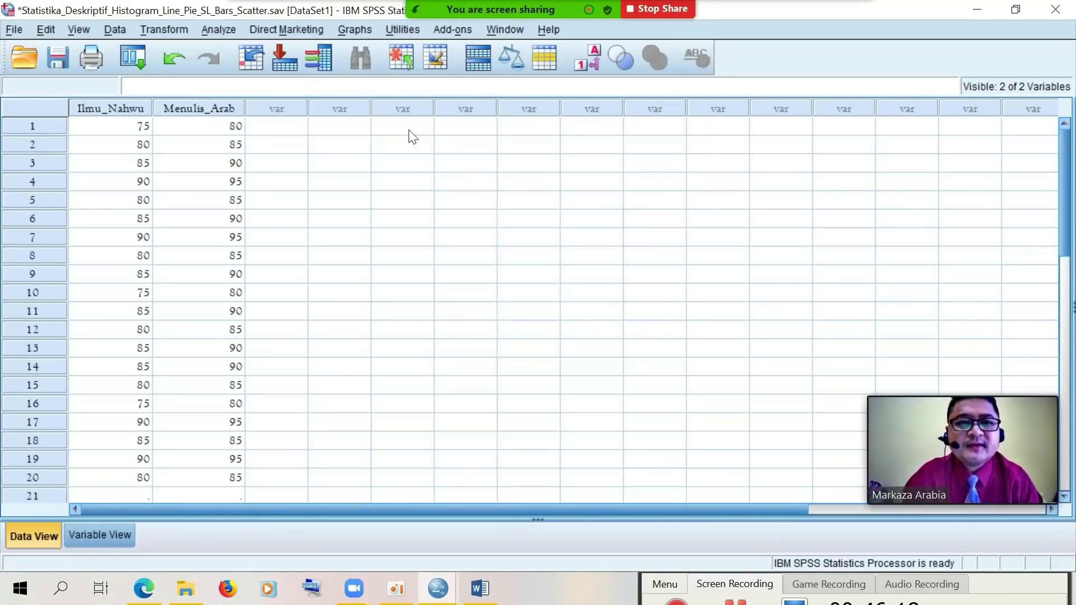
left_click(353, 31)
mouse_move(398, 98)
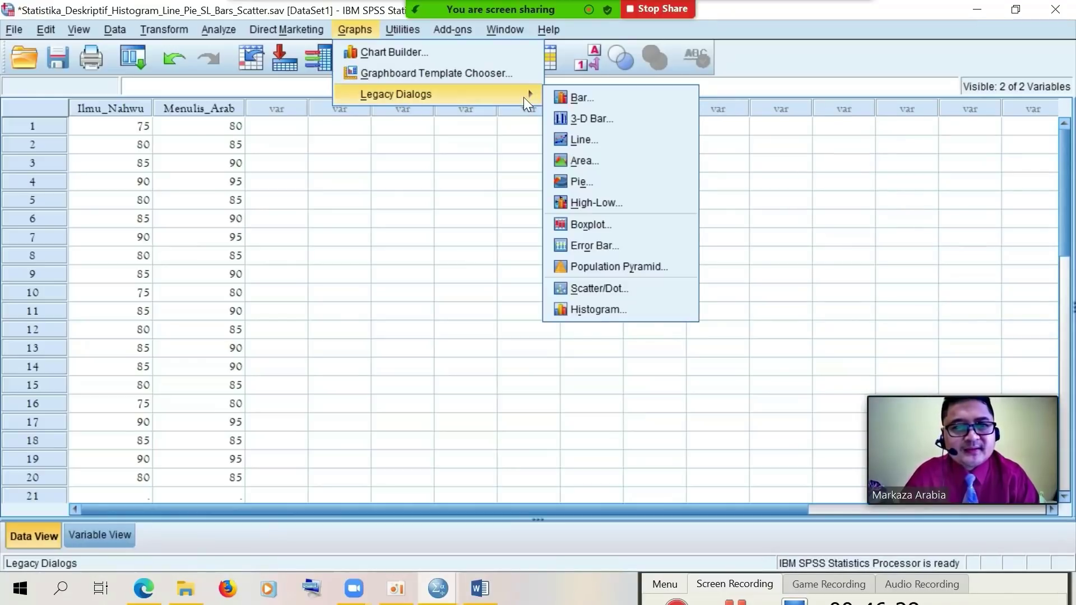
left_click(596, 180)
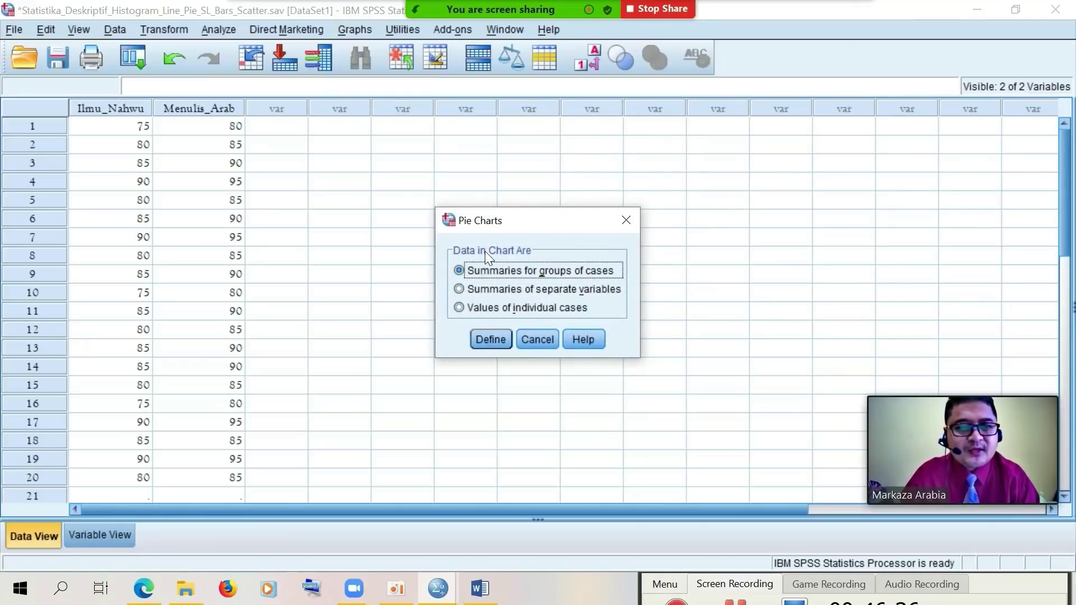
left_click(501, 339)
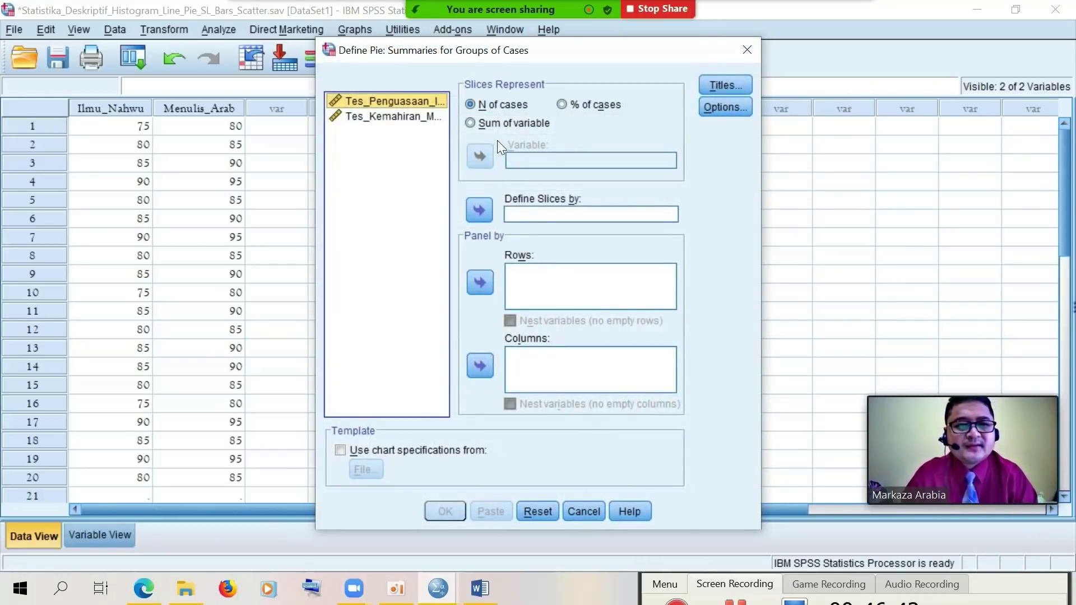
left_click(564, 109)
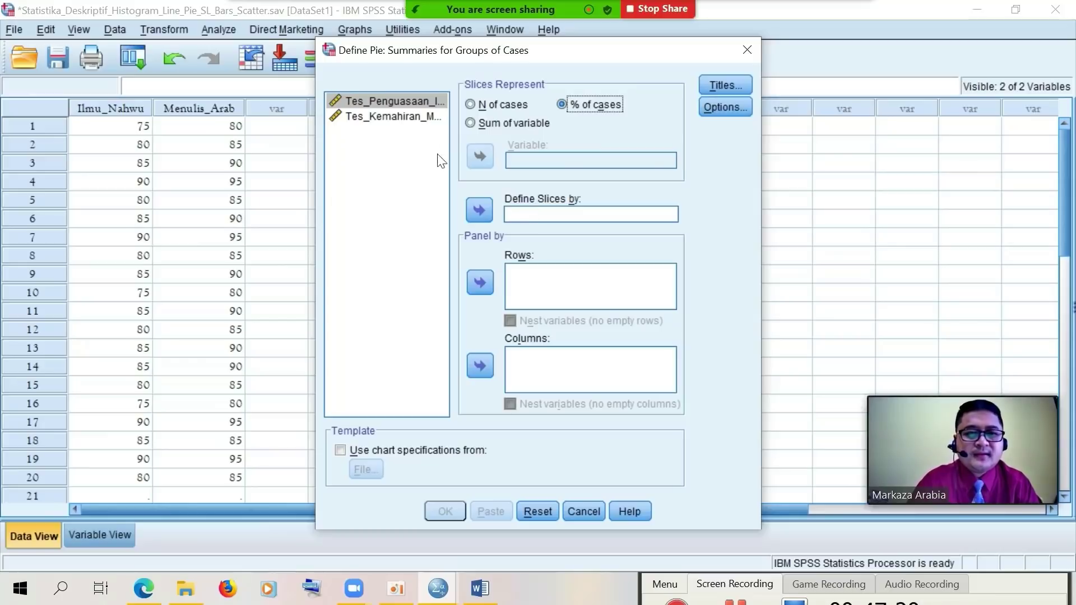
left_click(415, 104)
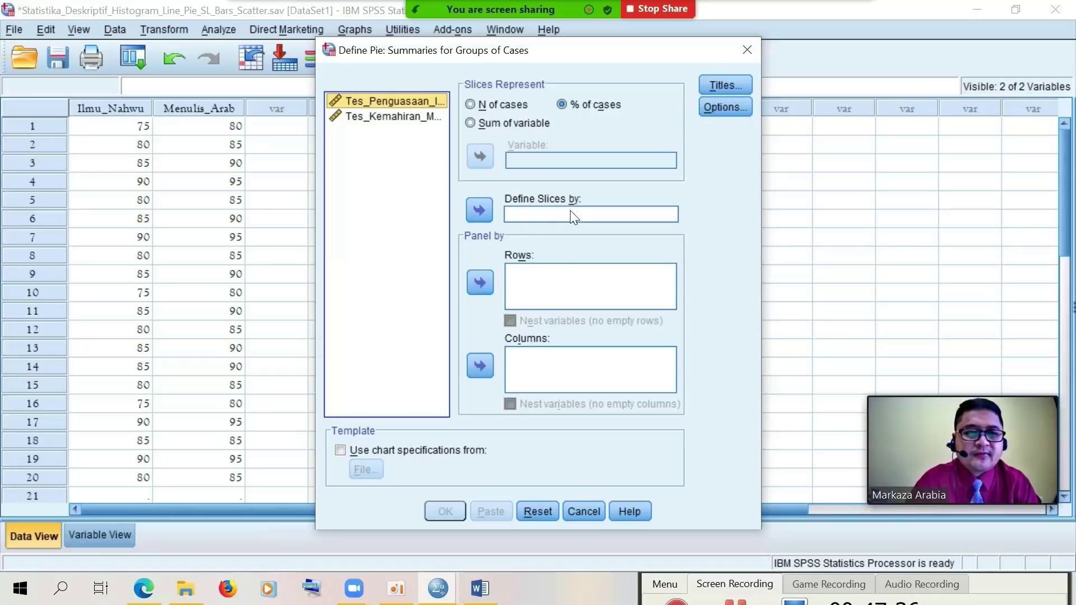
left_click(480, 214)
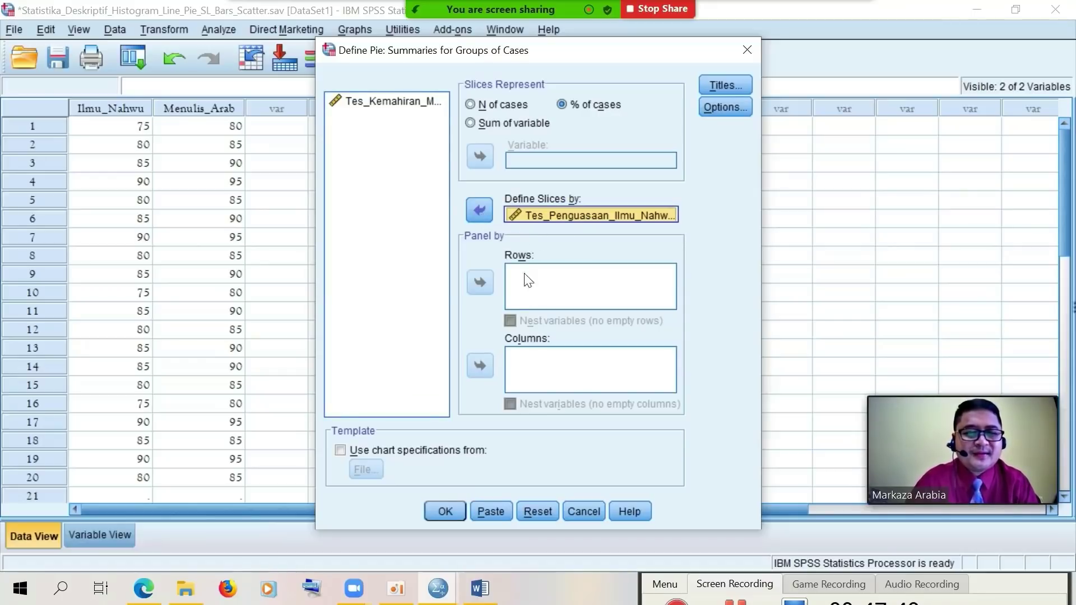
left_click(445, 512)
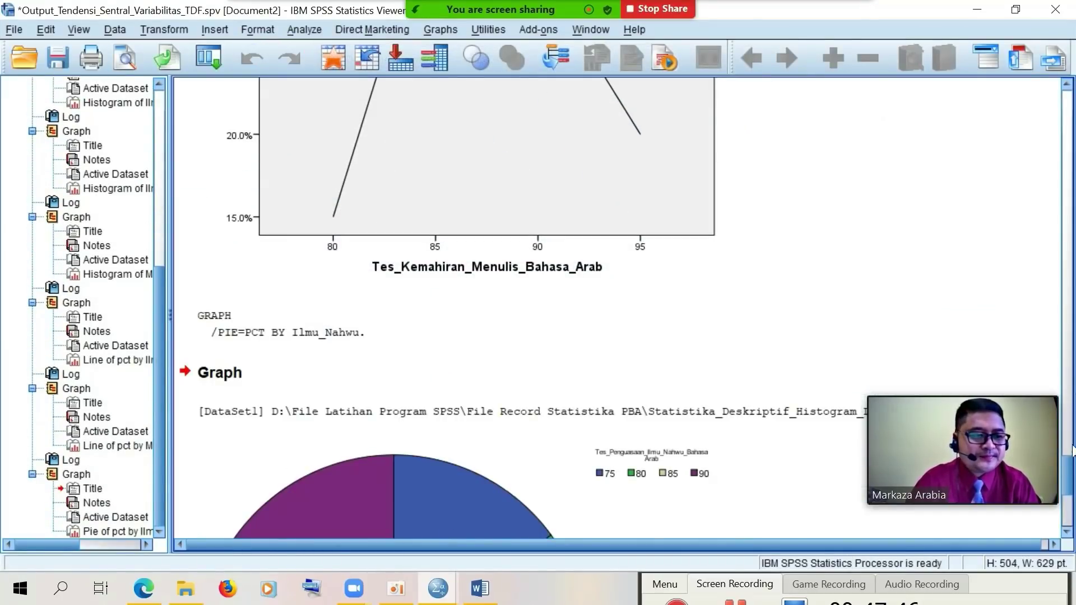
left_click_drag(1068, 475, 1067, 501)
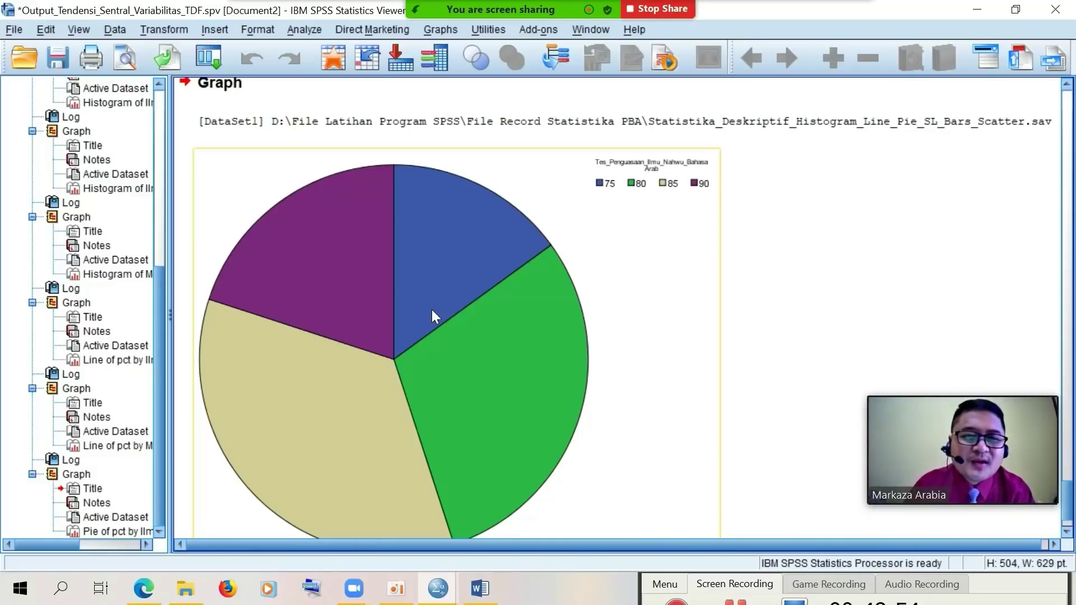
left_click(418, 127)
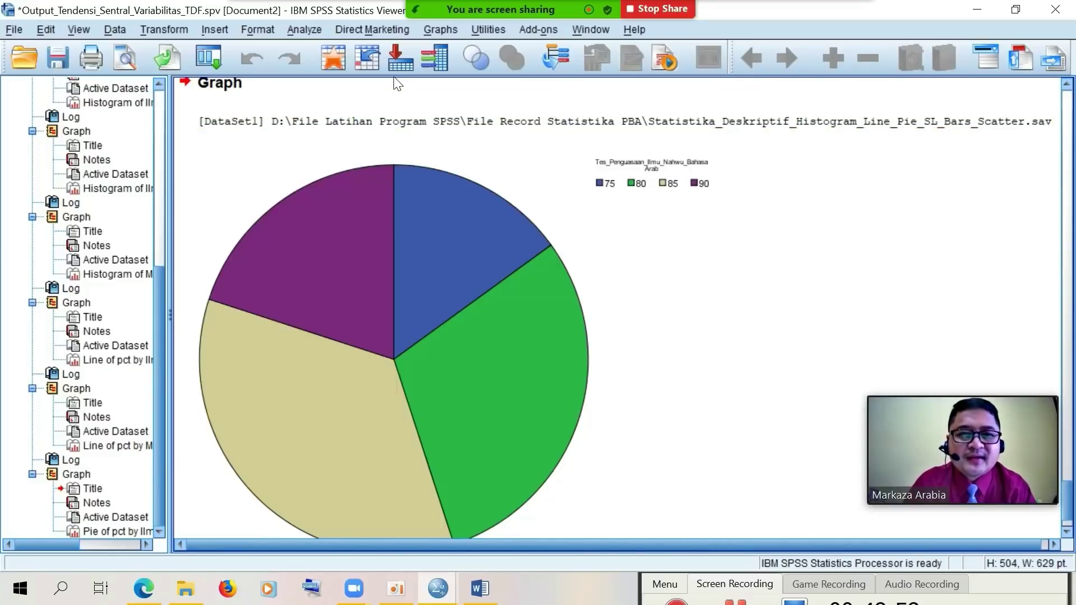
Create a second legacy pie chart of % of cases, replacing the Ilmu_Nahwu slice variable with Tes_Kemahiran_Menulis_Bahasa_Arab
left_click(399, 59)
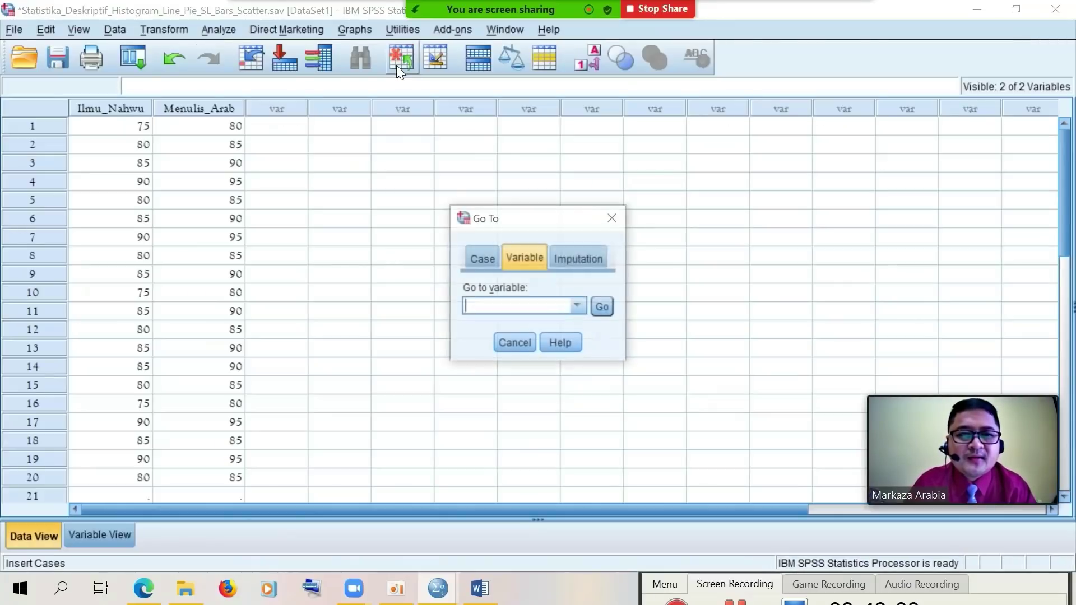
left_click(514, 343)
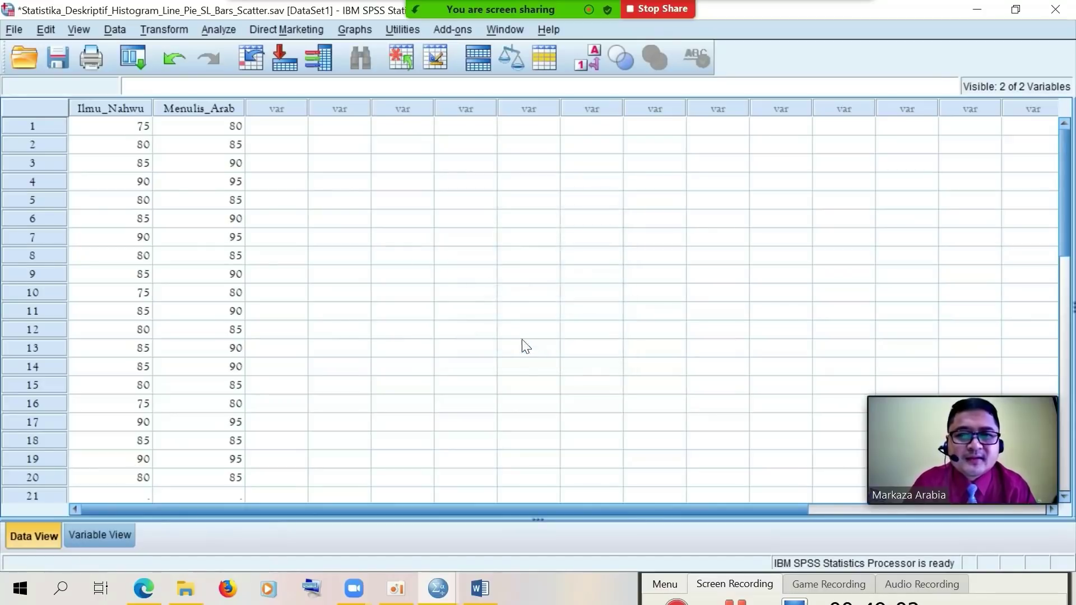
left_click(354, 29)
mouse_move(400, 99)
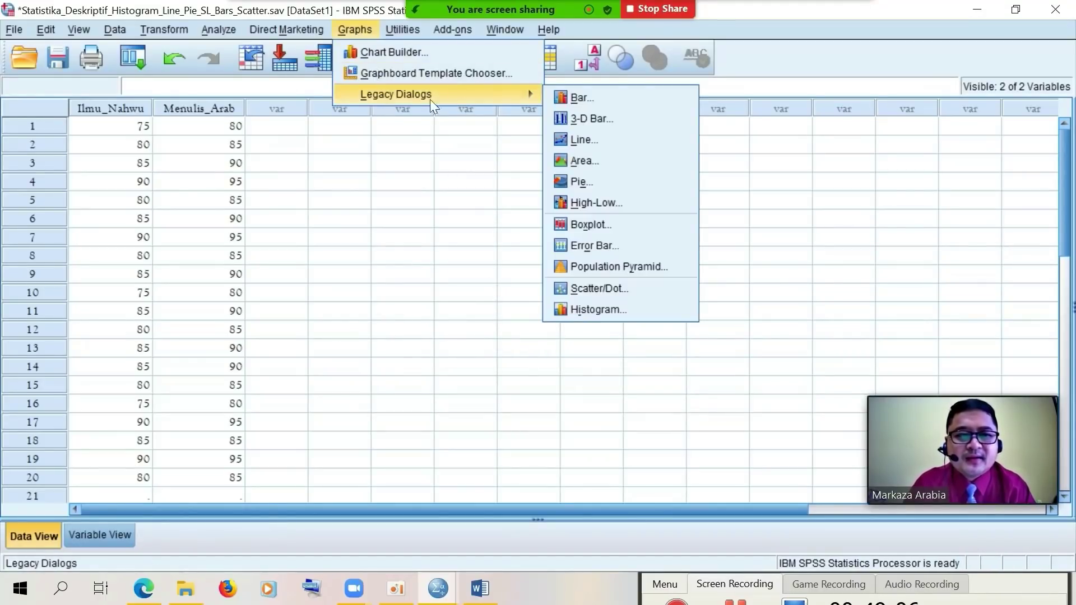
left_click(613, 177)
left_click(492, 334)
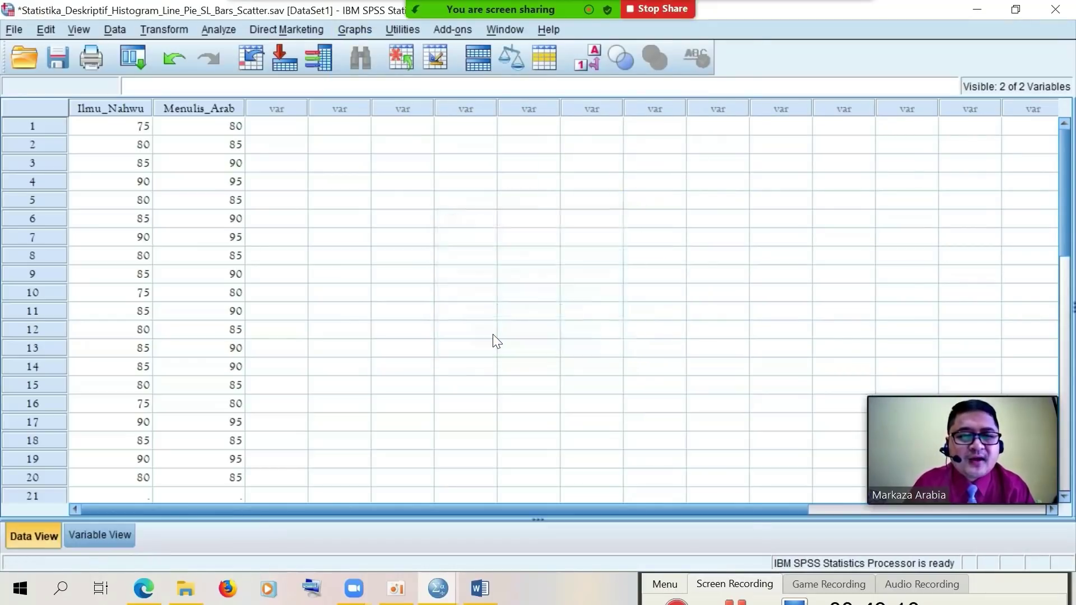
left_click(520, 214)
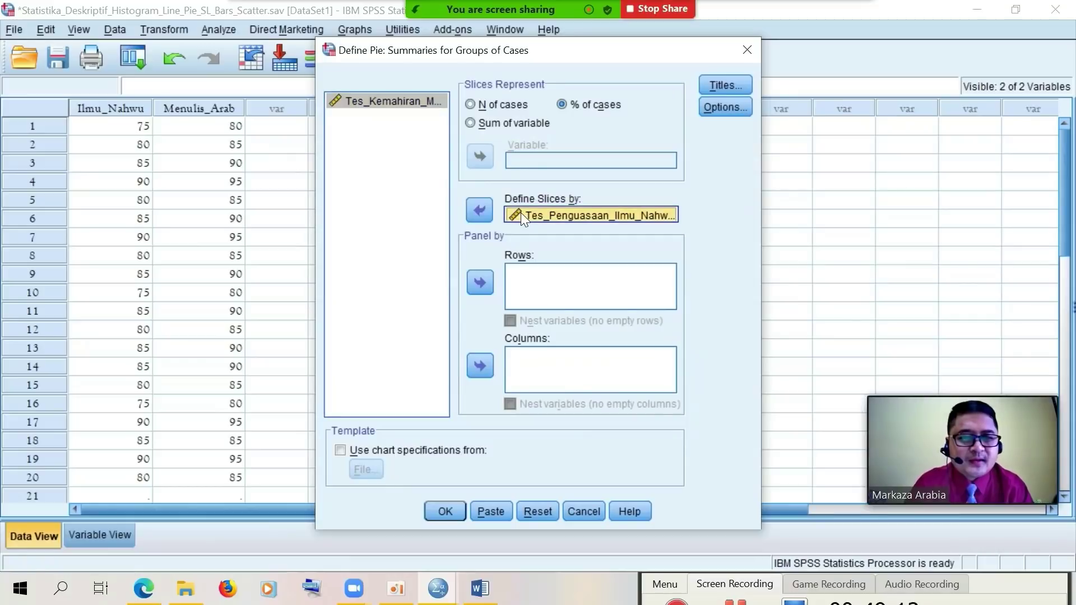
left_click(481, 211)
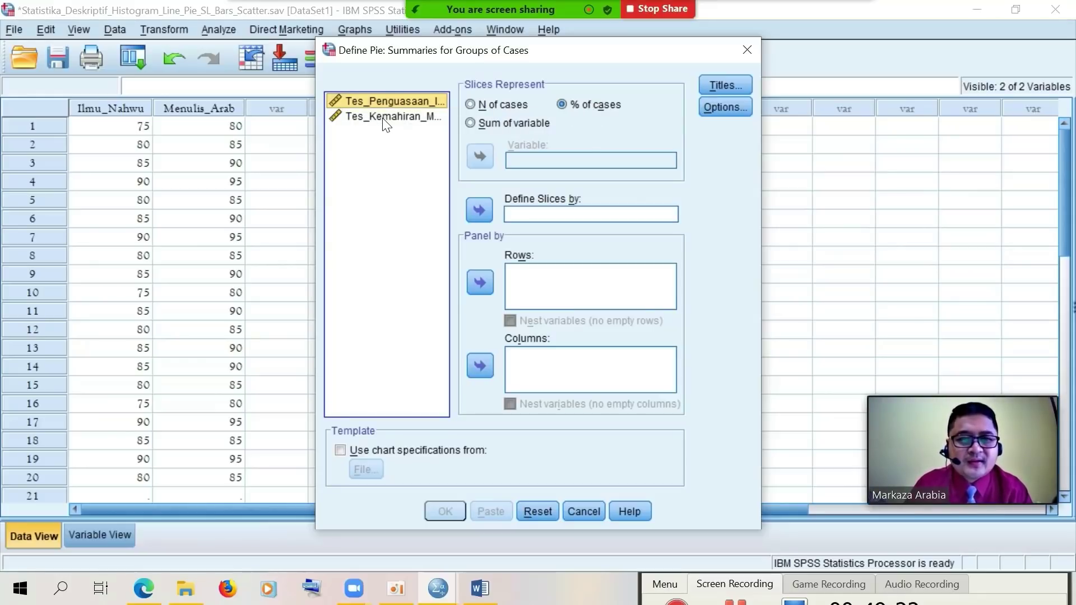
left_click(384, 117)
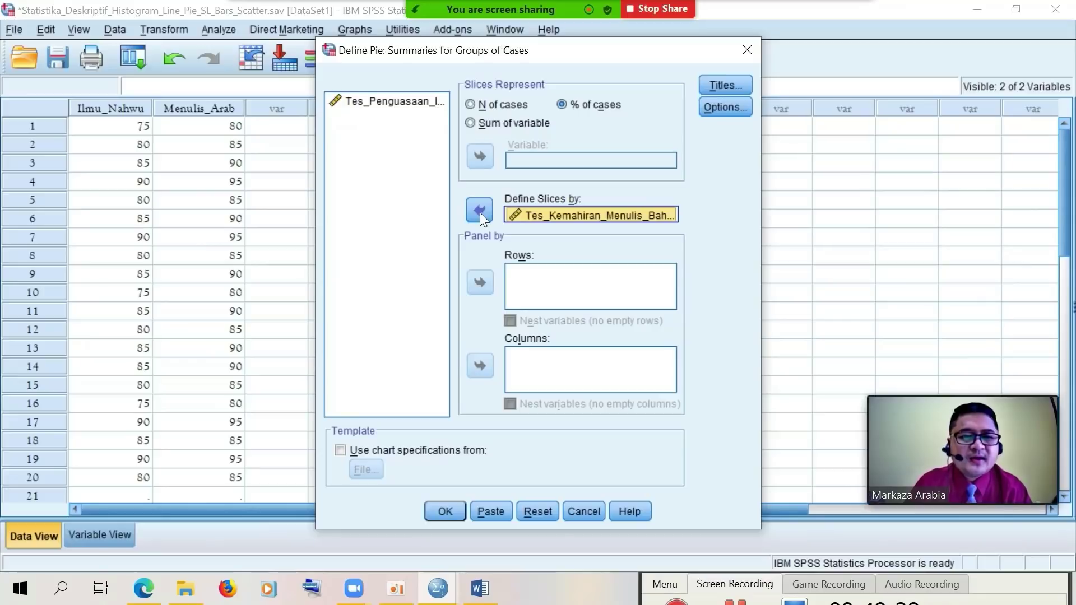
left_click(445, 511)
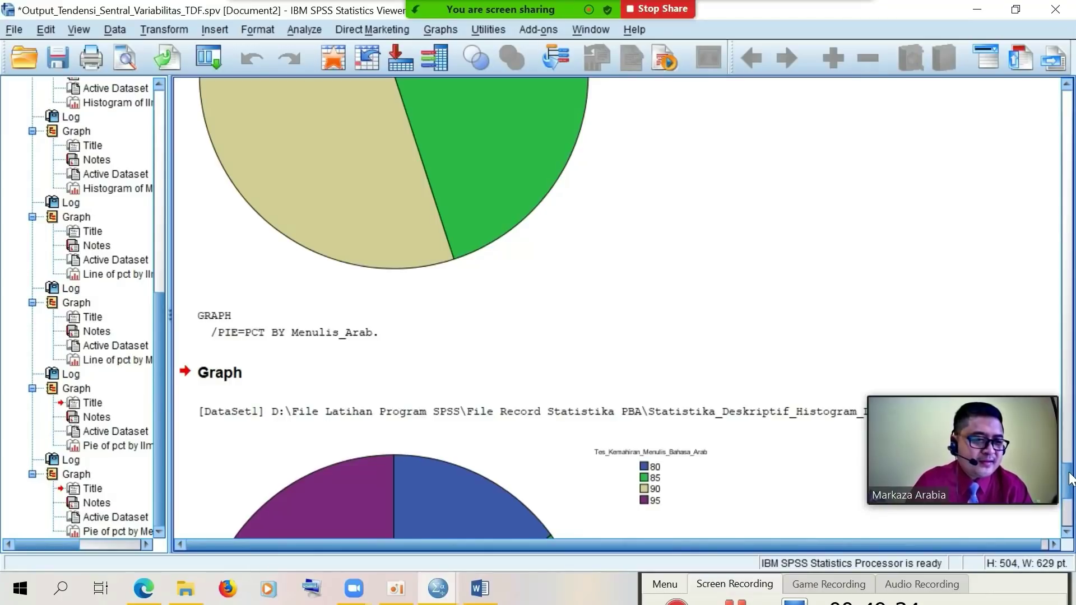
Examine the slices and legend of the Tes_Kemahiran_Menulis_Bahasa_Arab pie chart in the output
scroll(1070, 483, "down", 1)
scroll(1070, 483, "down", 5)
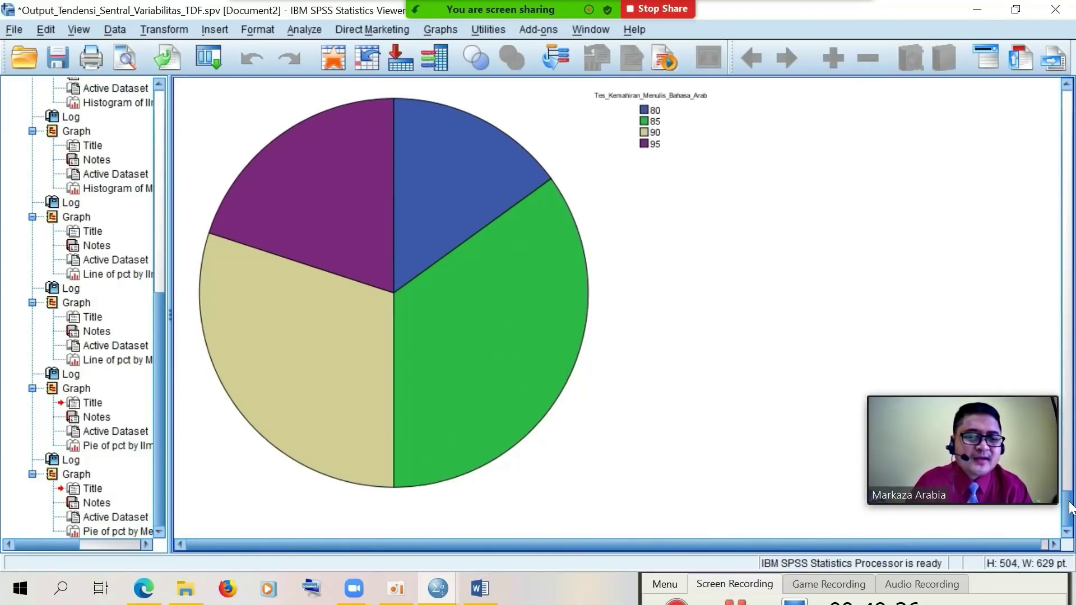
left_click_drag(1070, 505, 1070, 501)
scroll(1070, 502, "down", 1)
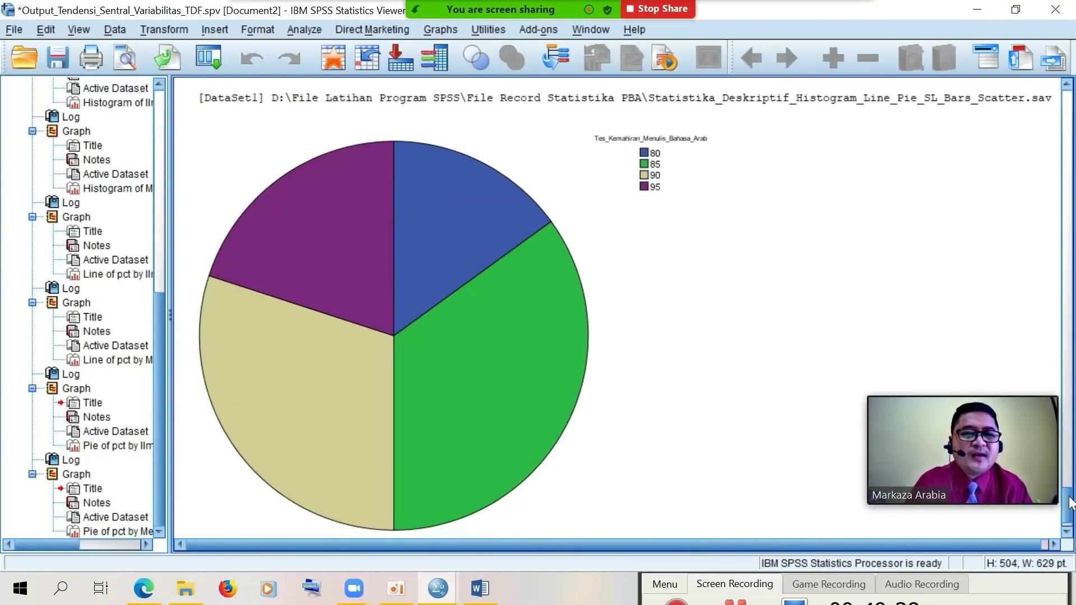
left_click(681, 145)
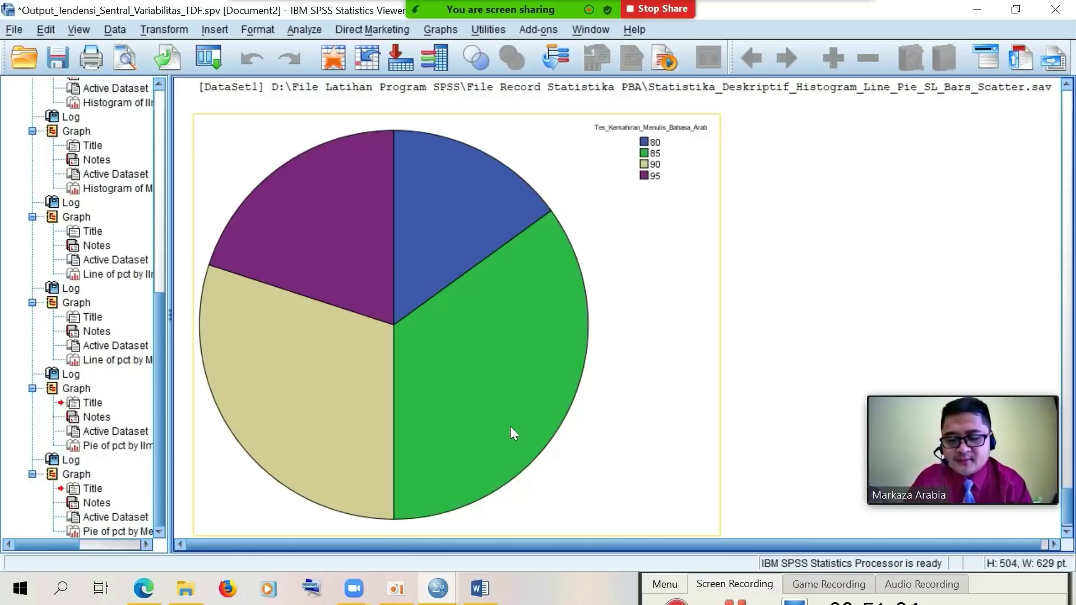
Return to the data set and start an Explore analysis with the Tes_Penguasaan_Ilmu_Nahwu variable as the dependent
left_click(399, 56)
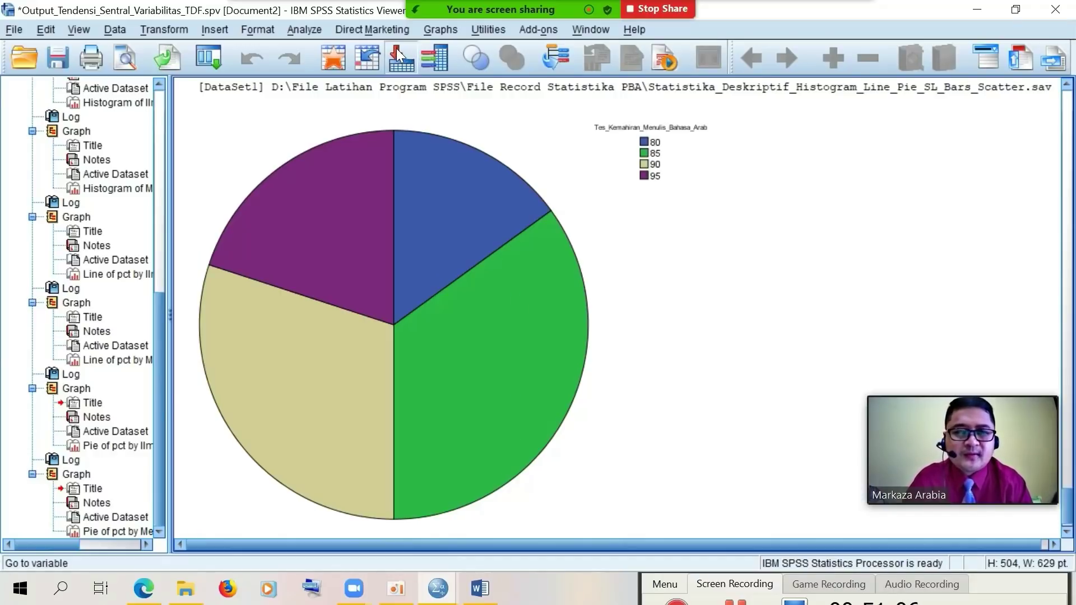
left_click(530, 340)
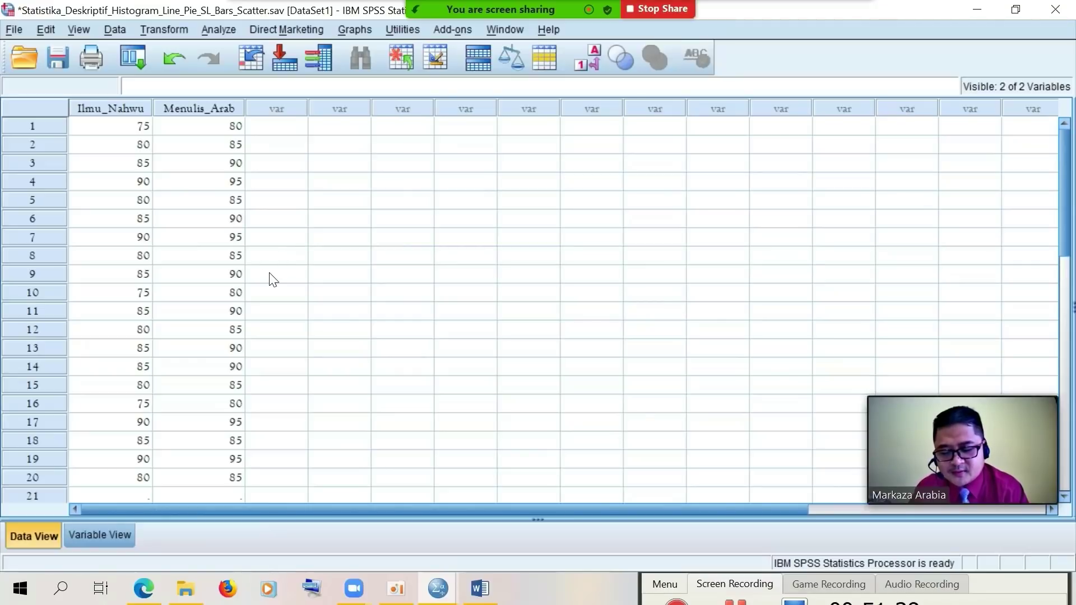
left_click(211, 32)
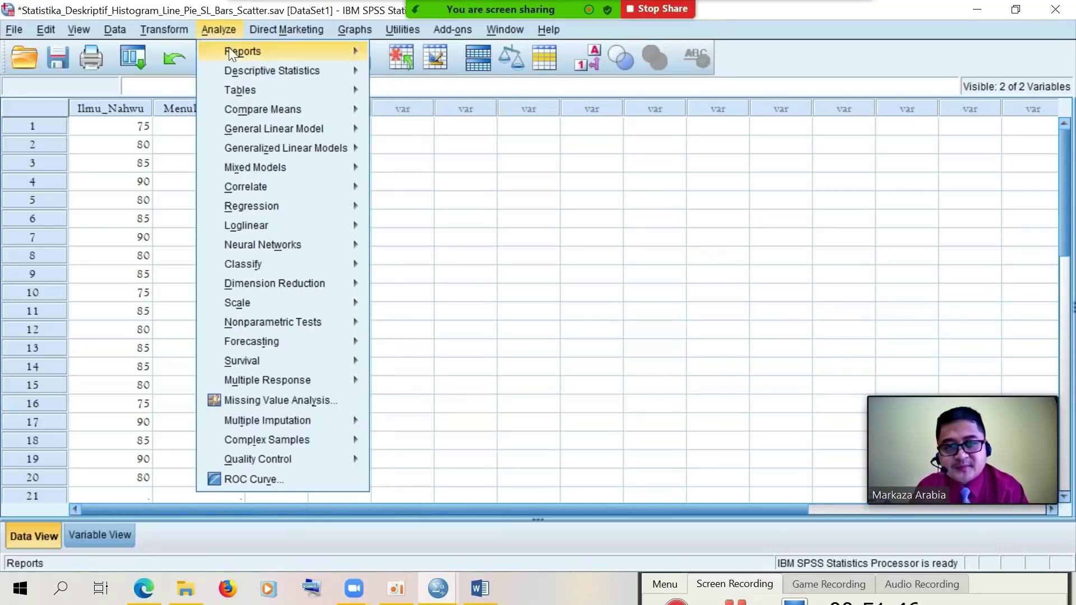
mouse_move(297, 65)
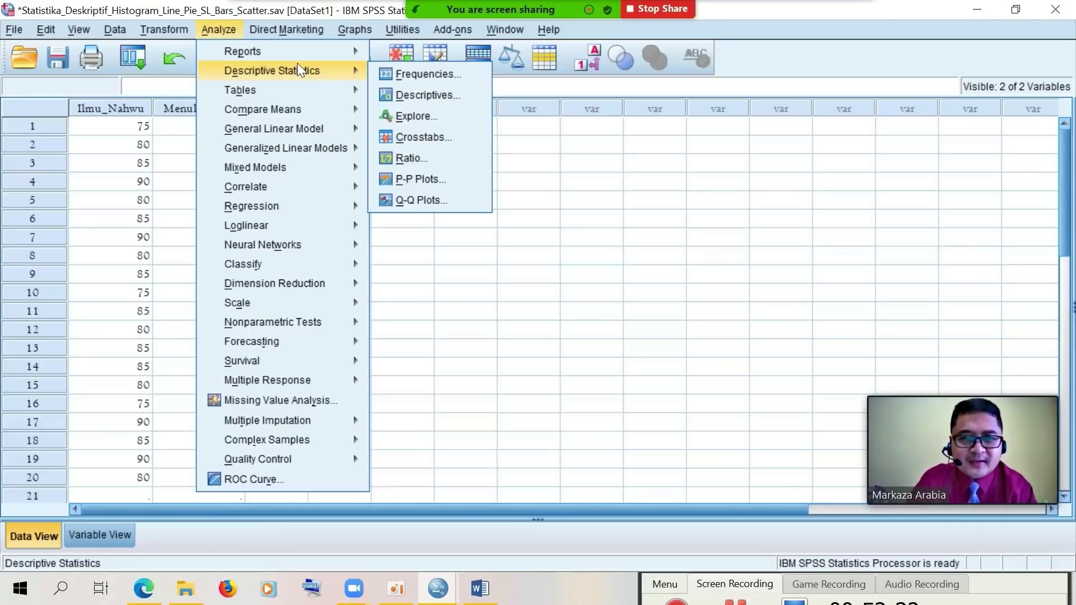
left_click(412, 115)
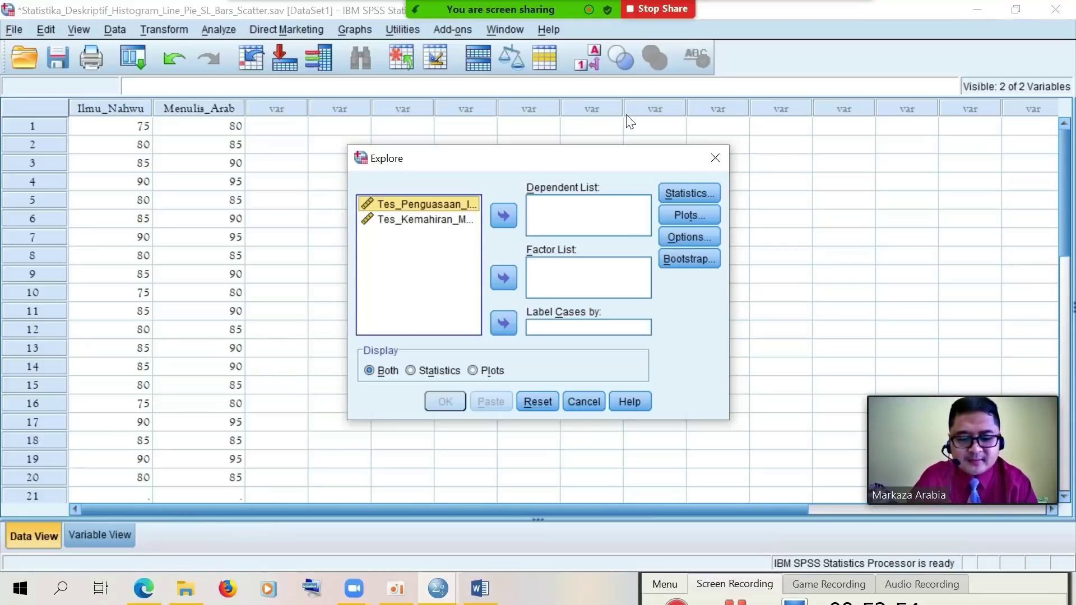
left_click(504, 216)
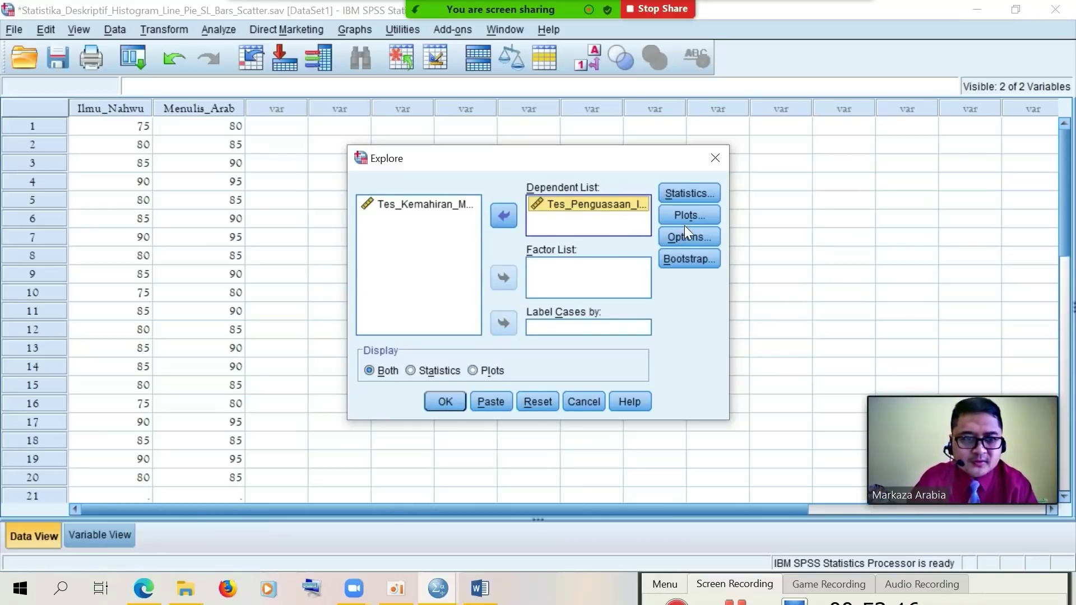
Set the Explore boxplots to None with Stem-and-leaf kept on, run the analysis, and view the Ilmu_Nahwu stem-and-leaf plot
left_click(700, 220)
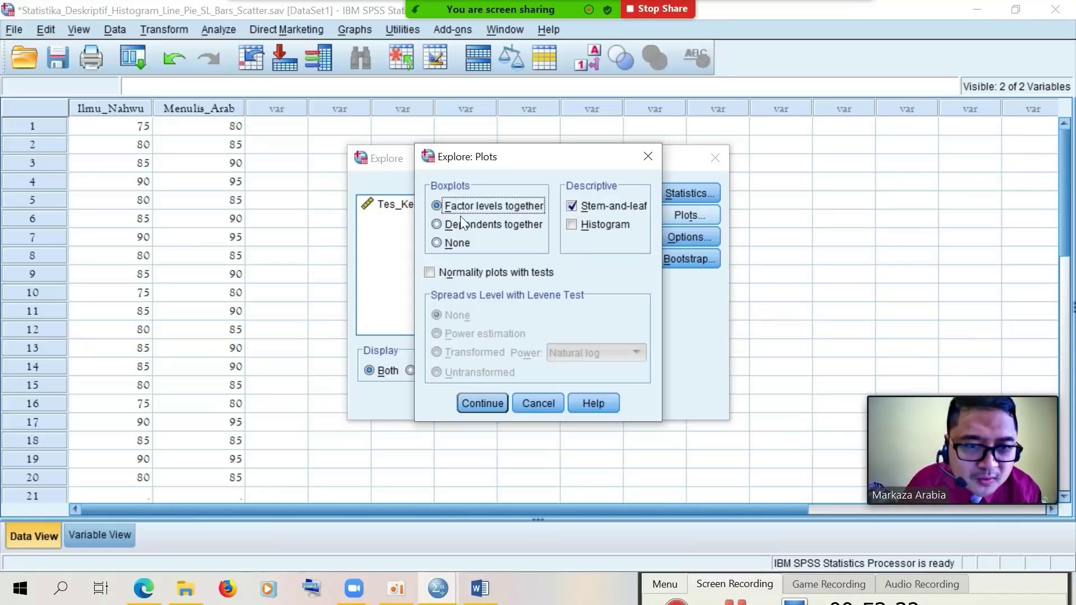
left_click(442, 247)
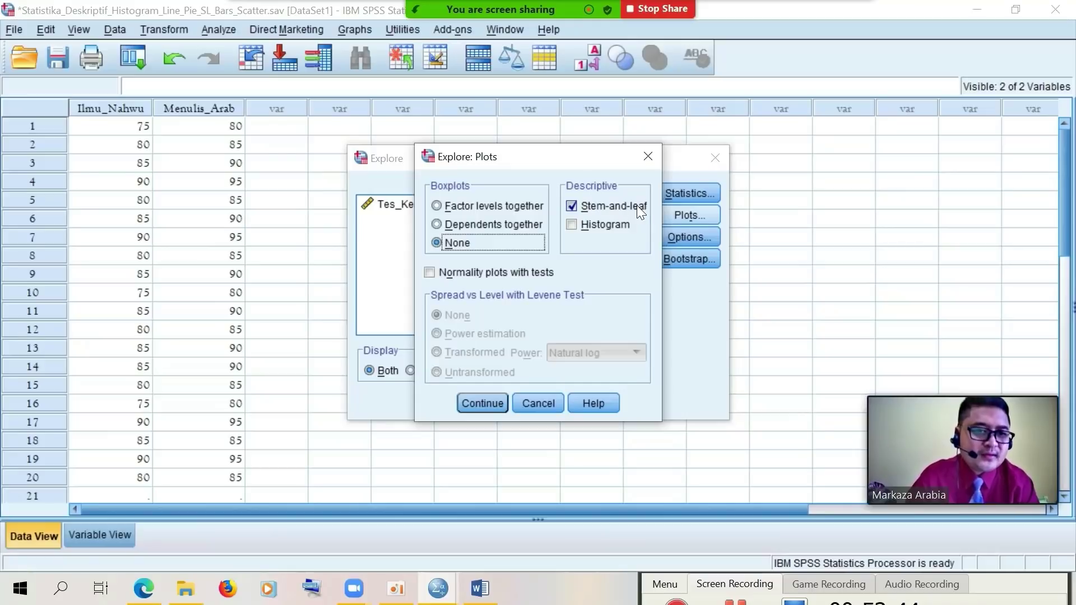
left_click(573, 210)
left_click(573, 210)
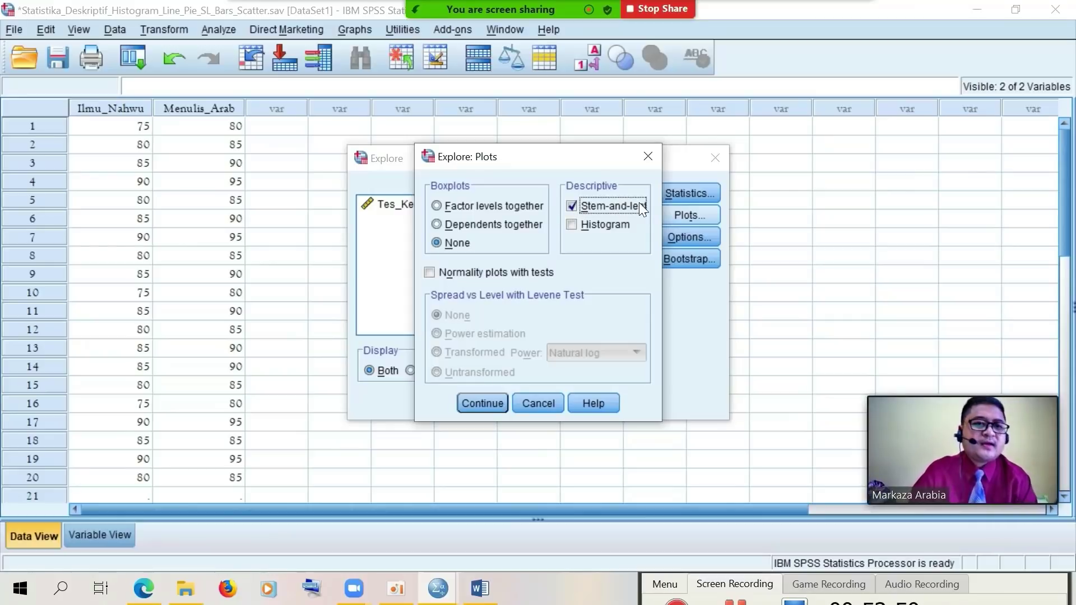
left_click(472, 398)
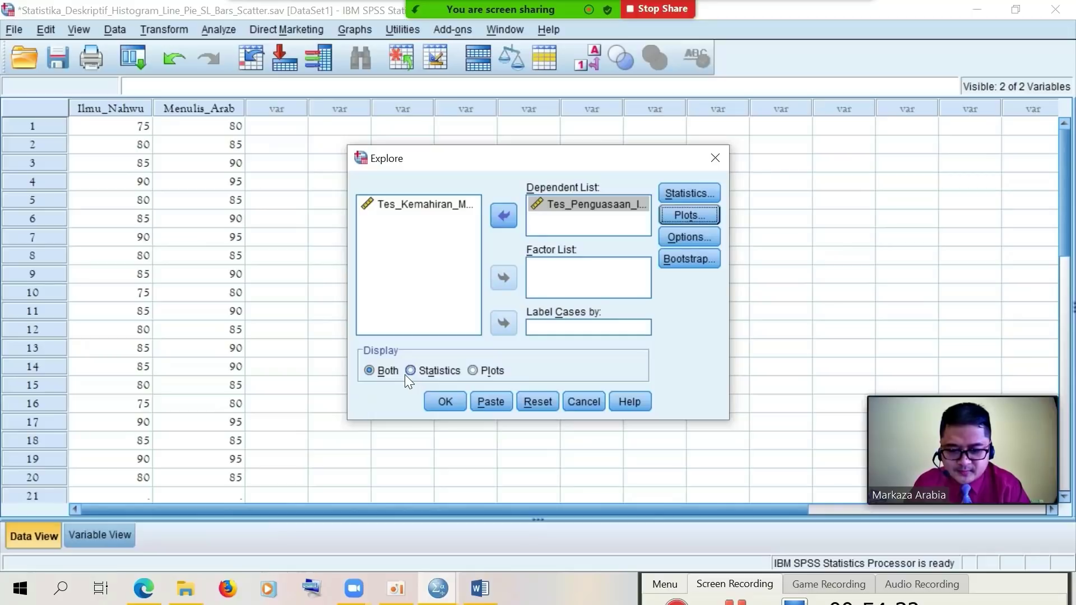
left_click(438, 402)
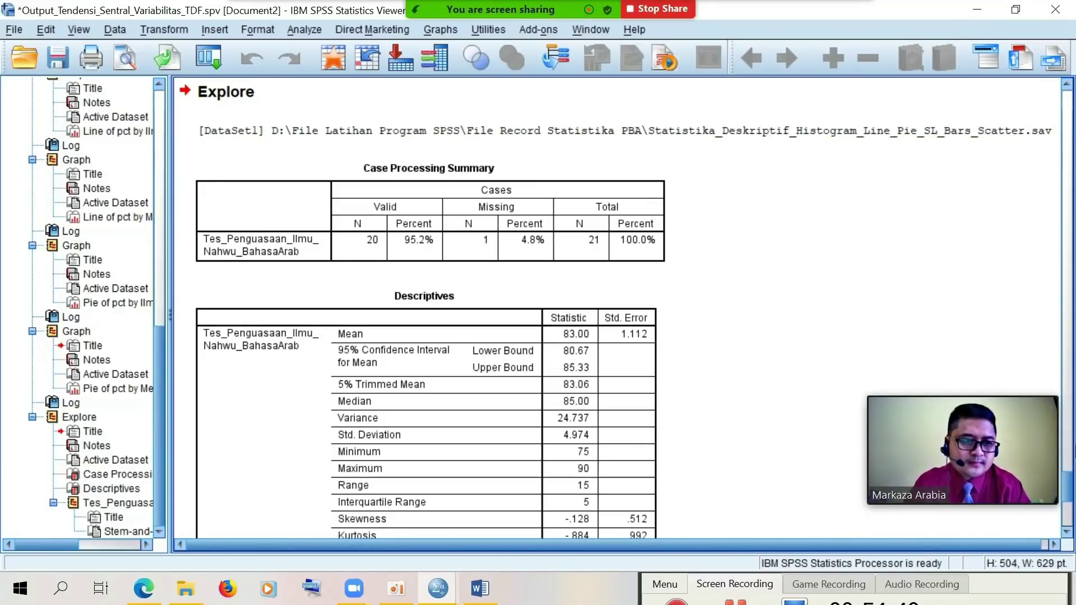
scroll(1071, 542, "down", 6)
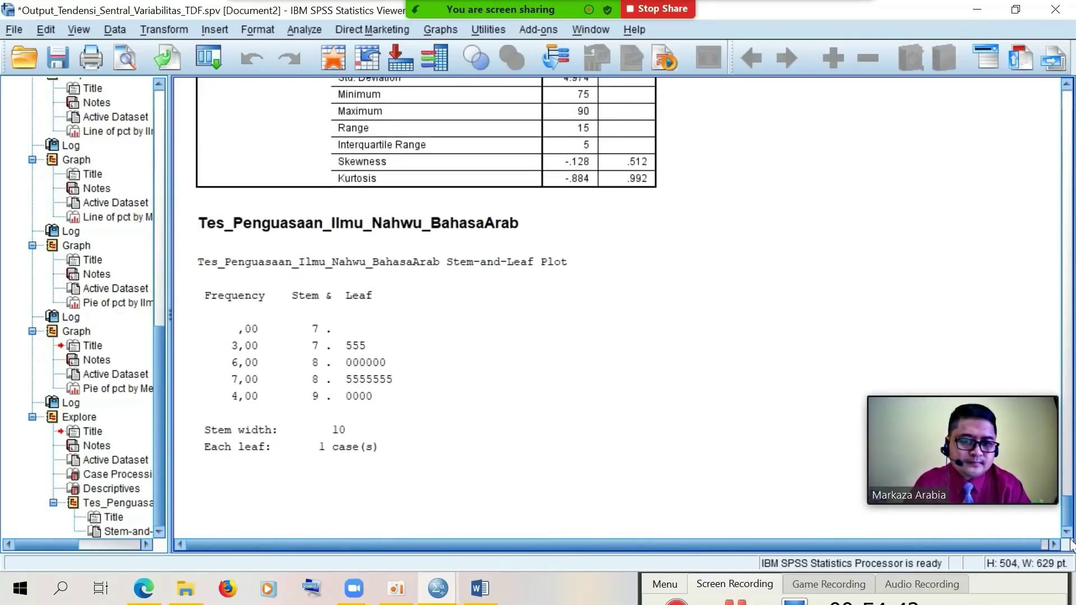
left_click(516, 403)
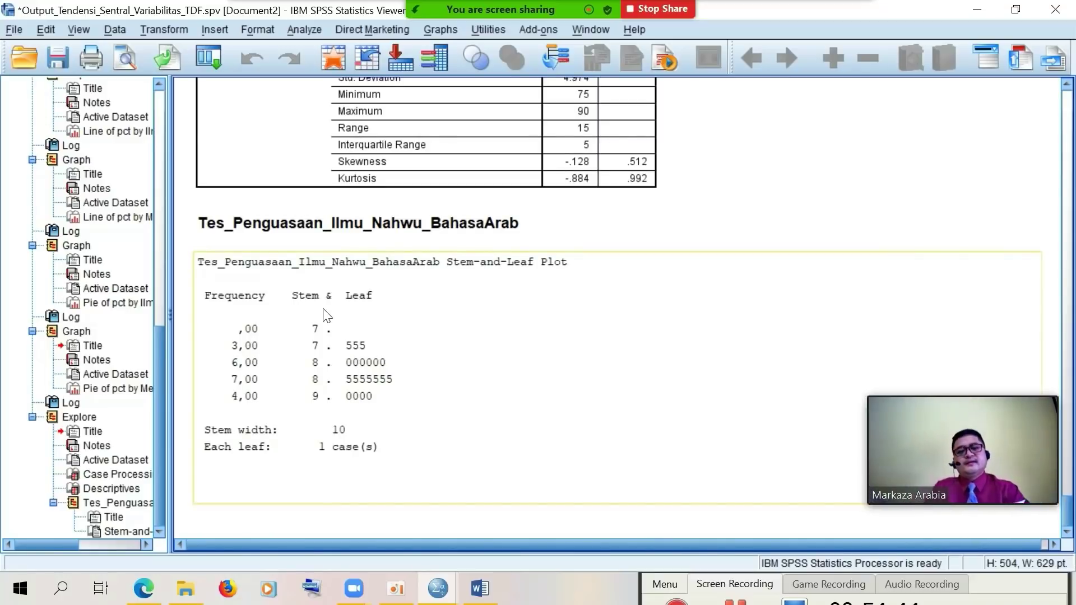
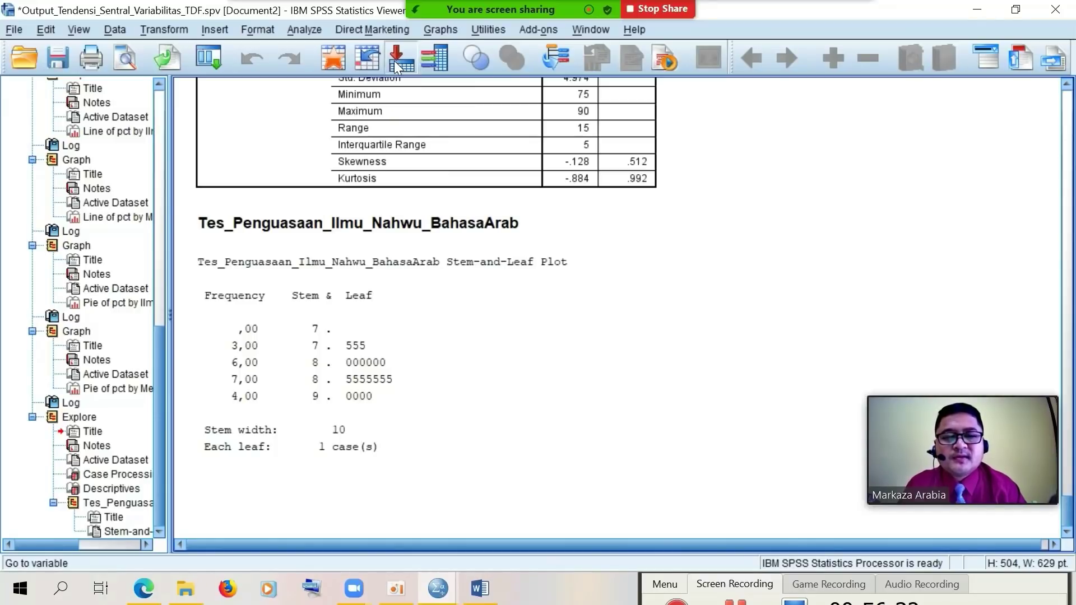
Switch from the output back to the data set
left_click(395, 60)
left_click(523, 341)
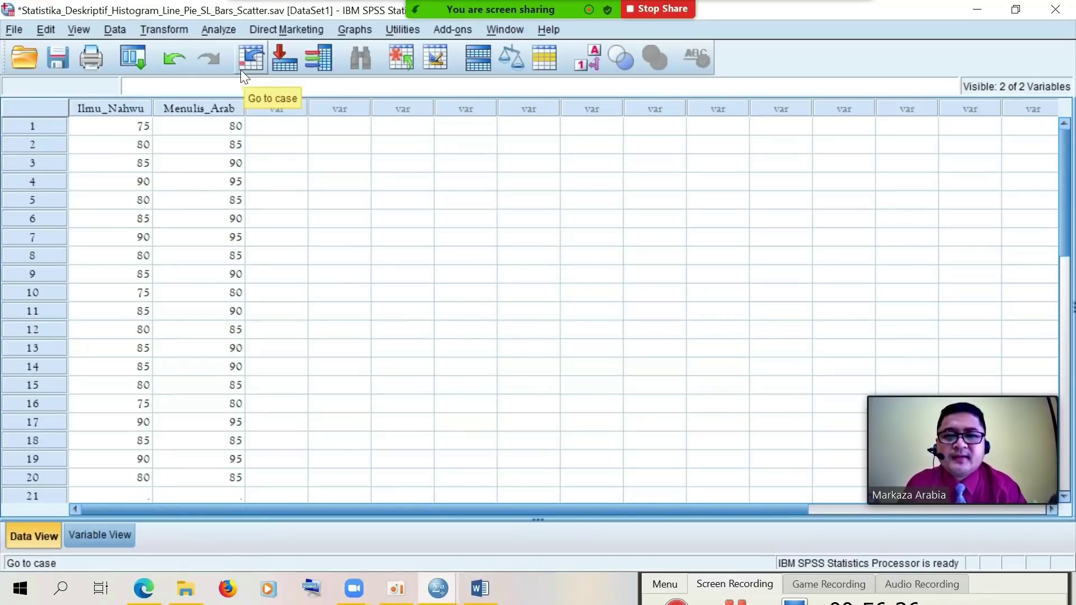
left_click(216, 29)
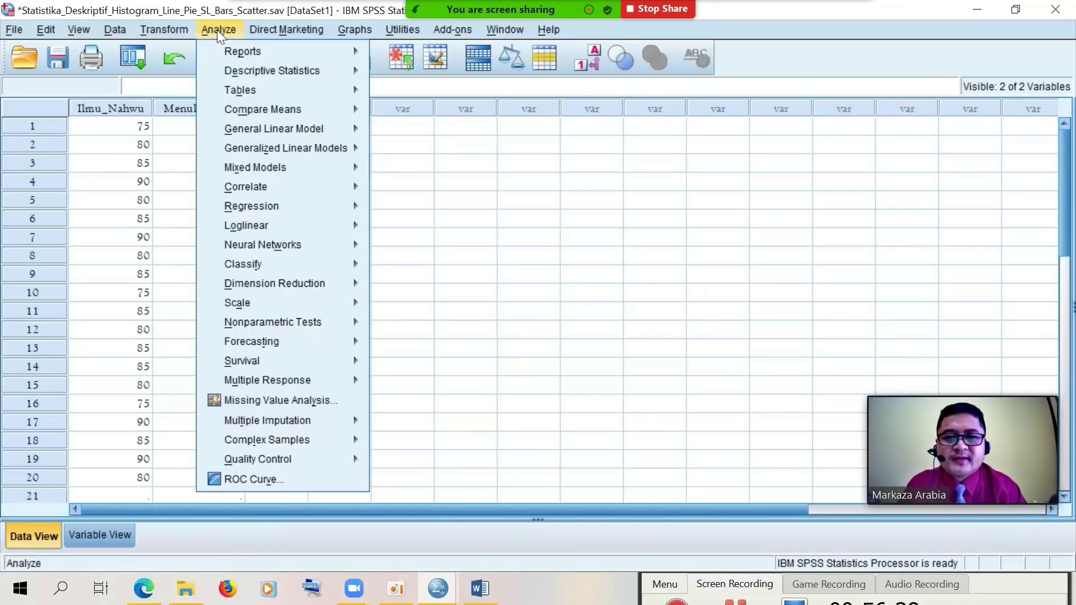
mouse_move(230, 66)
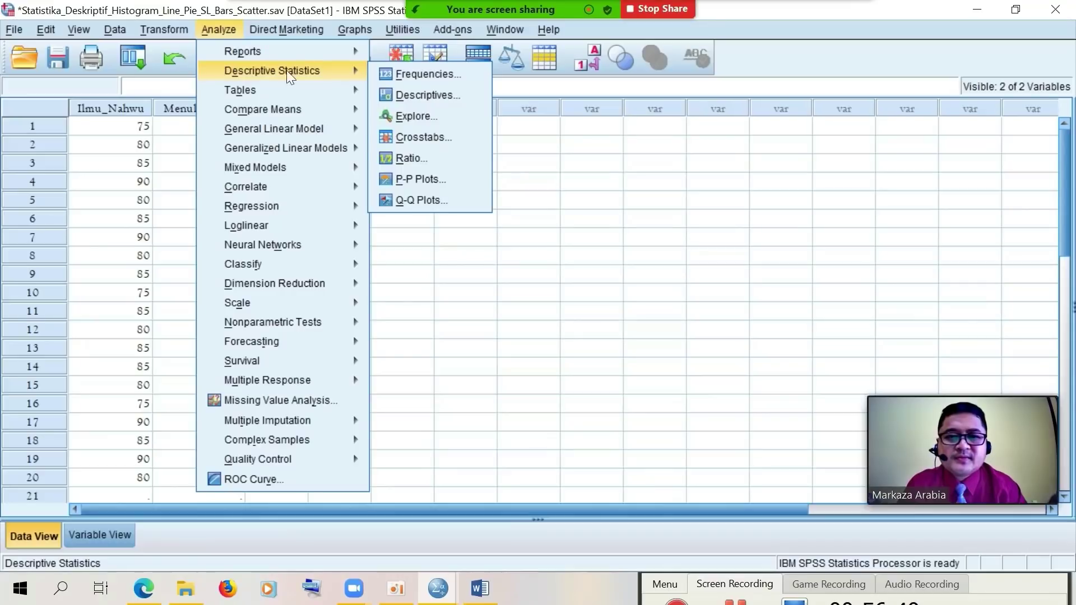
left_click(375, 119)
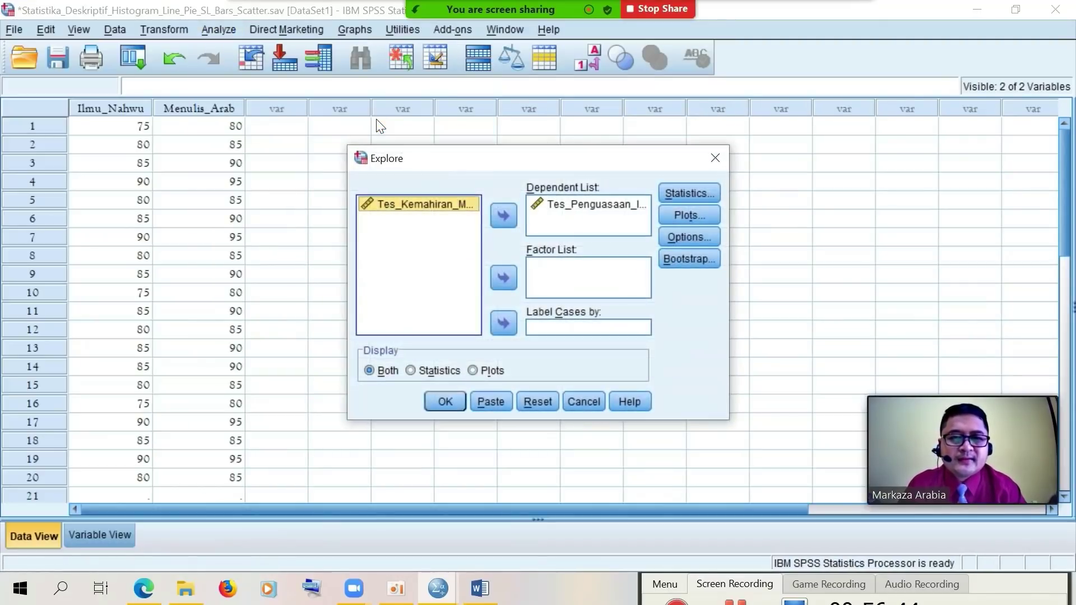
left_click(610, 213)
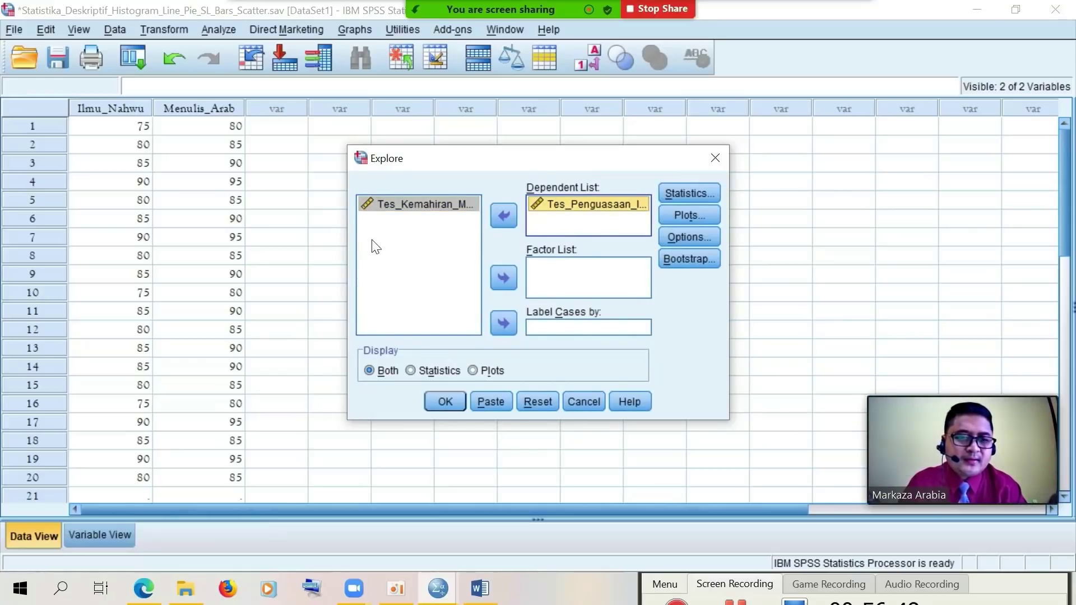
left_click(502, 217)
left_click(443, 220)
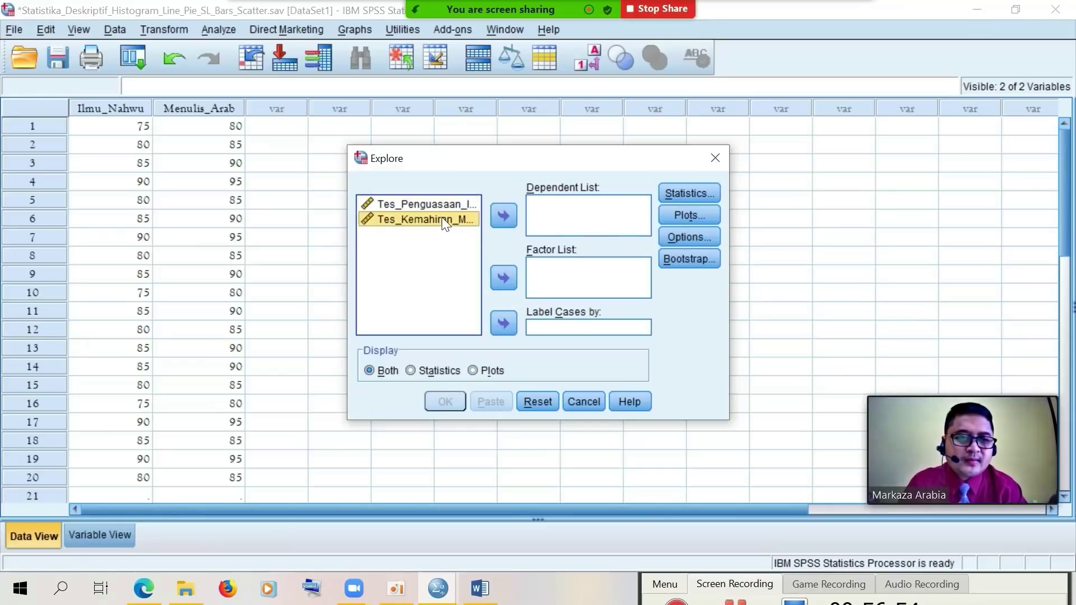
left_click(501, 219)
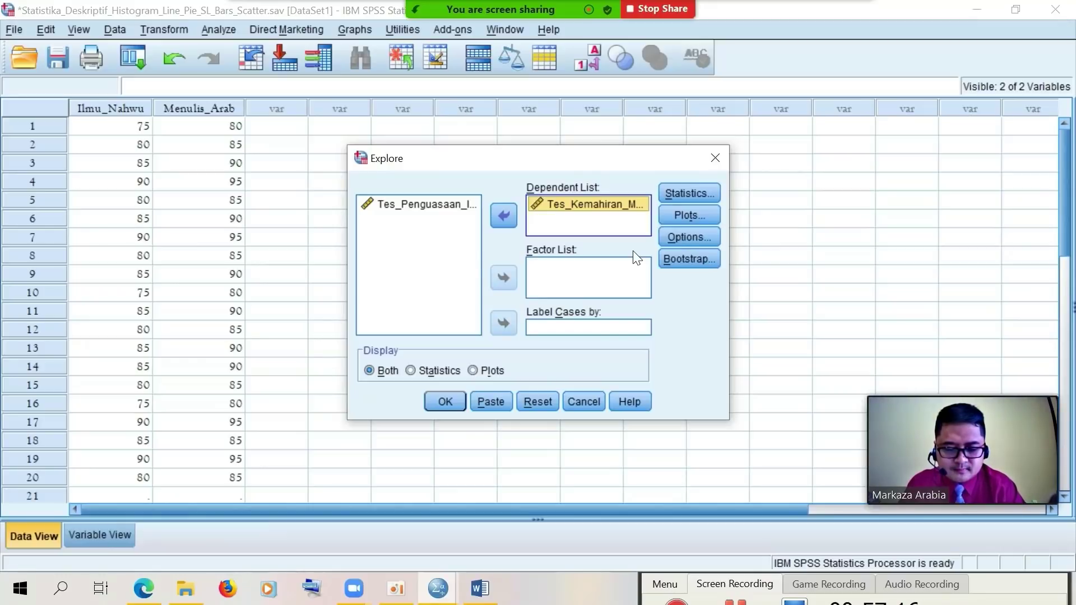
left_click(698, 216)
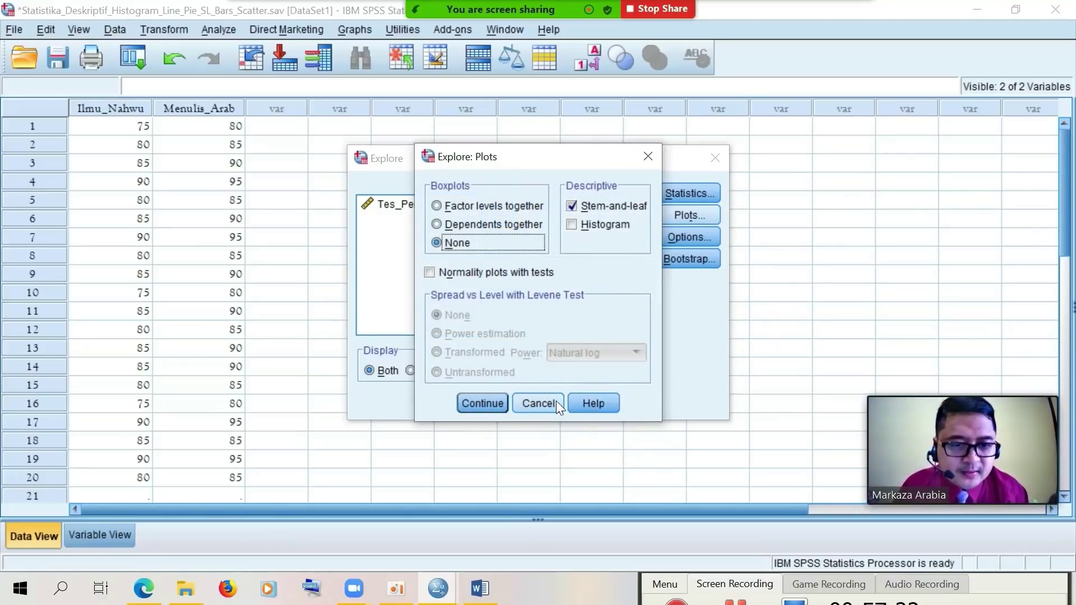
left_click(538, 402)
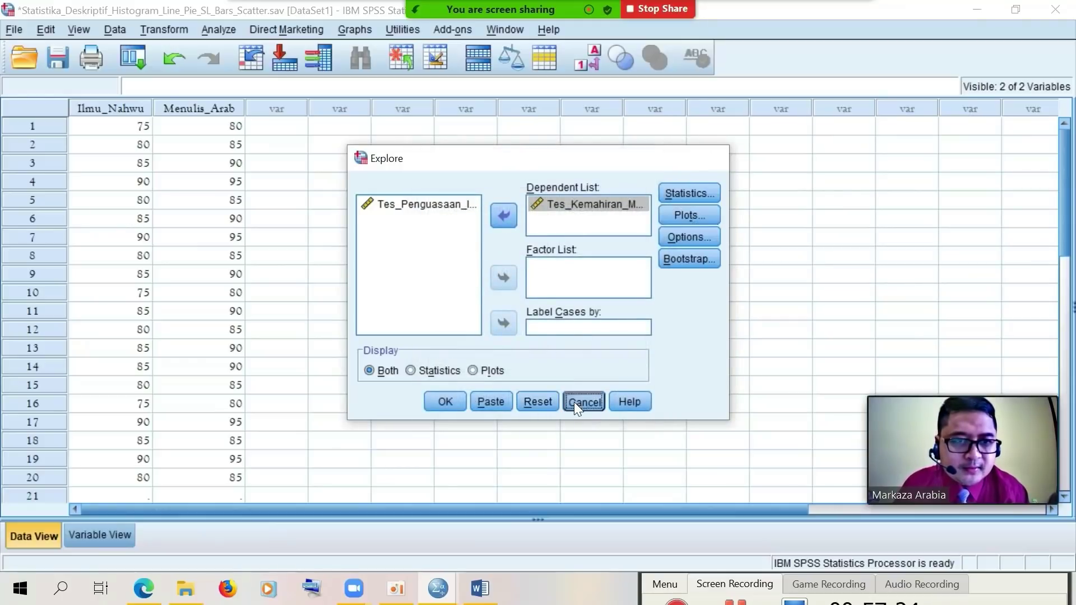
left_click(574, 402)
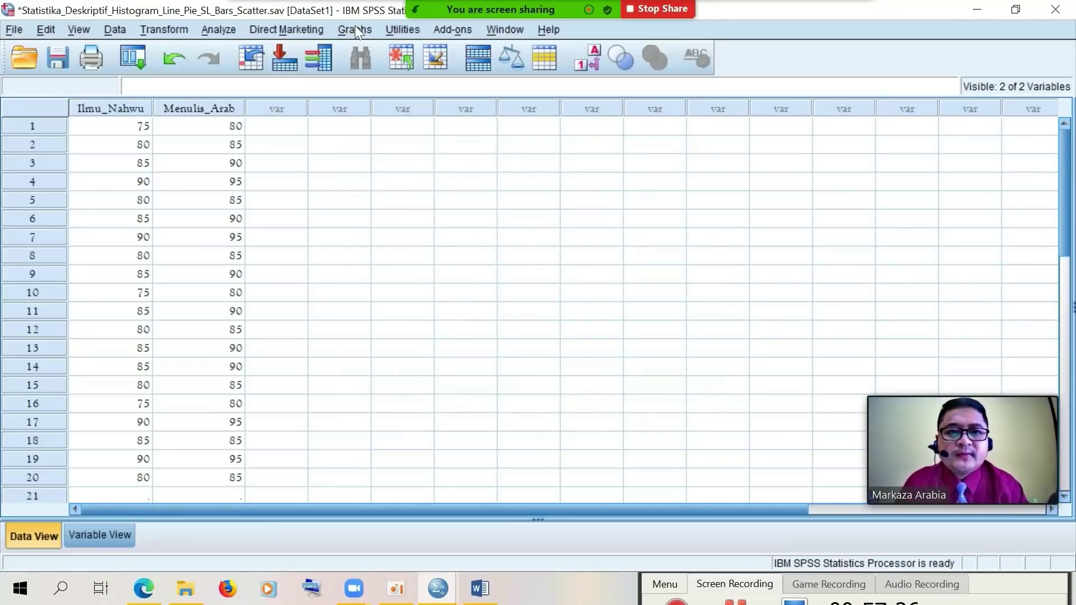
Start another Explore analysis, replacing the Ilmu_Nahwu test with Tes_Kemahiran_Menulis_Bahasa_Arab as the dependent variable
left_click(230, 32)
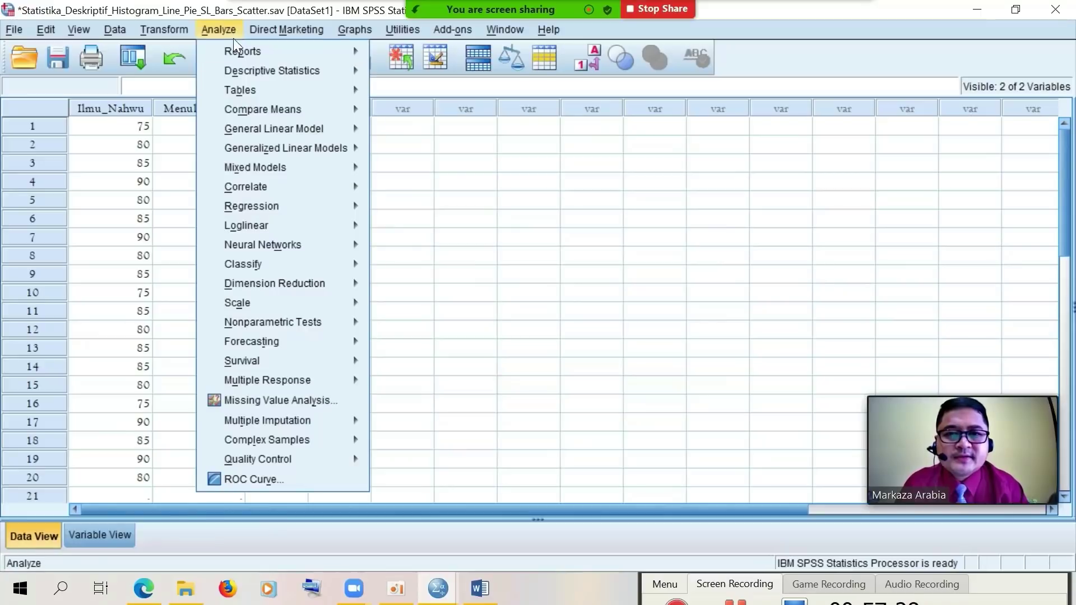
mouse_move(254, 69)
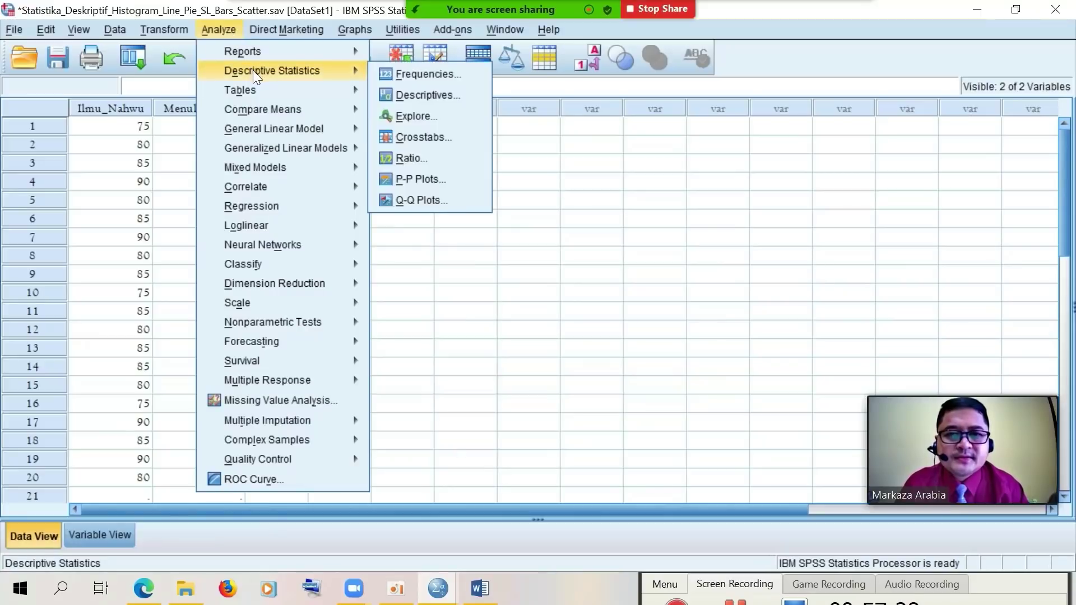
left_click(436, 118)
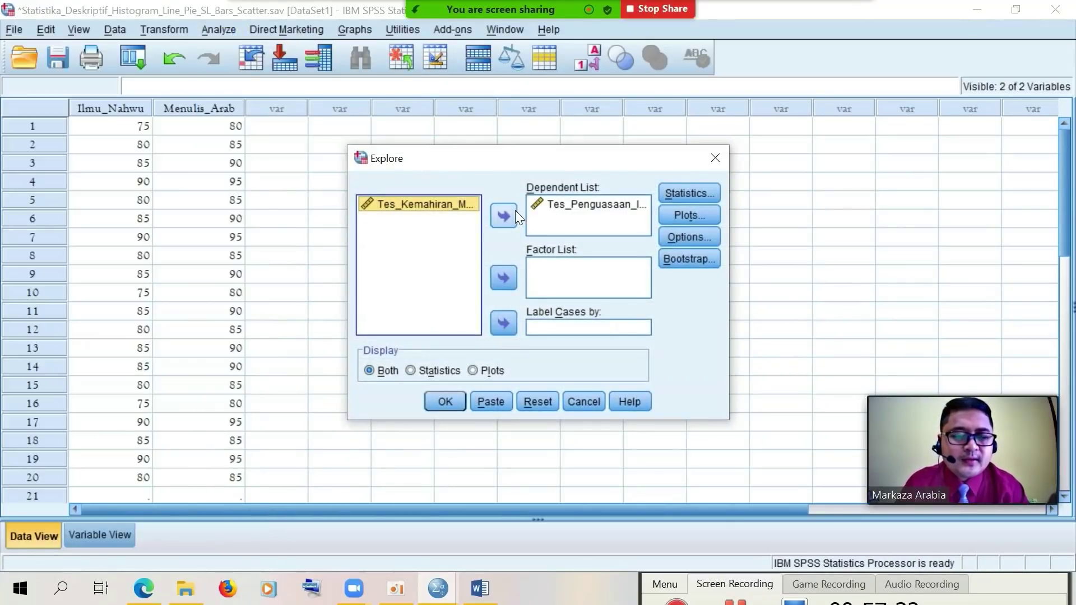
left_click(557, 204)
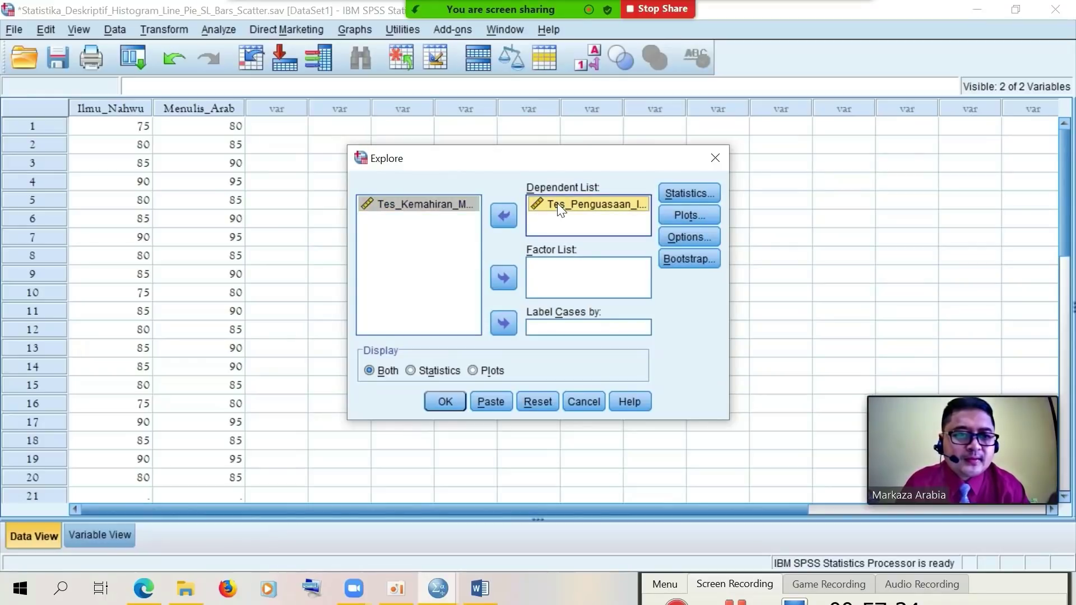
left_click(512, 221)
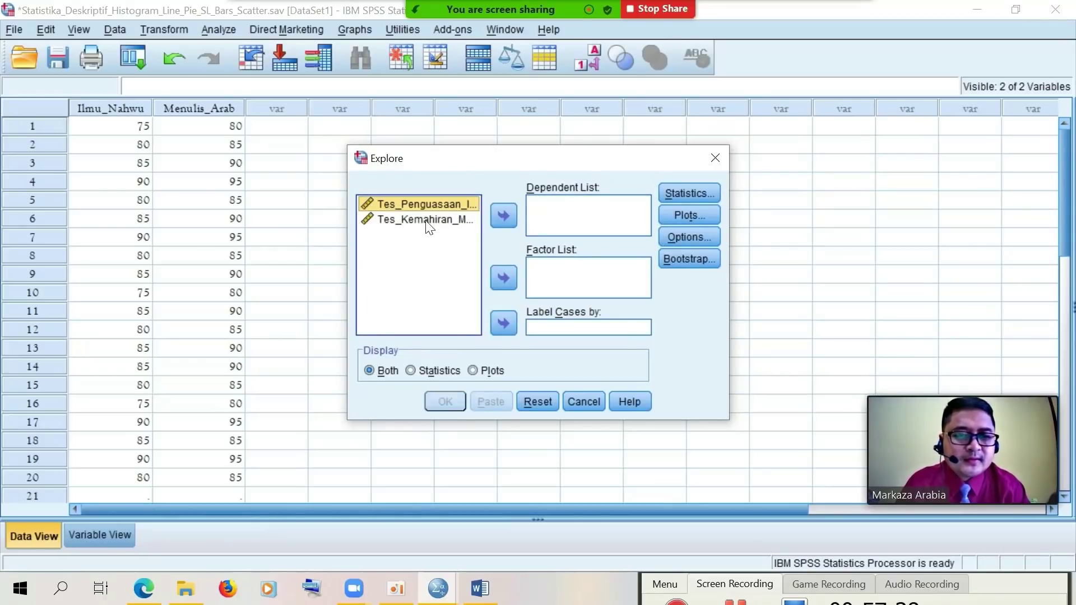
left_click(426, 220)
left_click(504, 218)
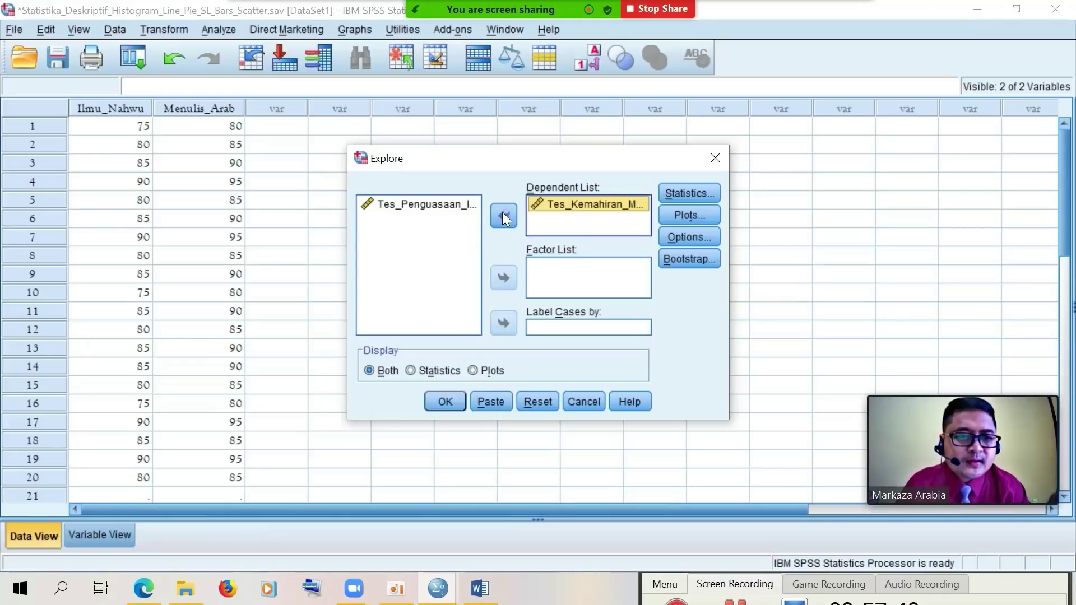
Run Explore with Stem-and-leaf on and boxplots set to None, and view the Tes_Kemahiran_Menulis_Bahasa_Arab stem-and-leaf plot
left_click(695, 219)
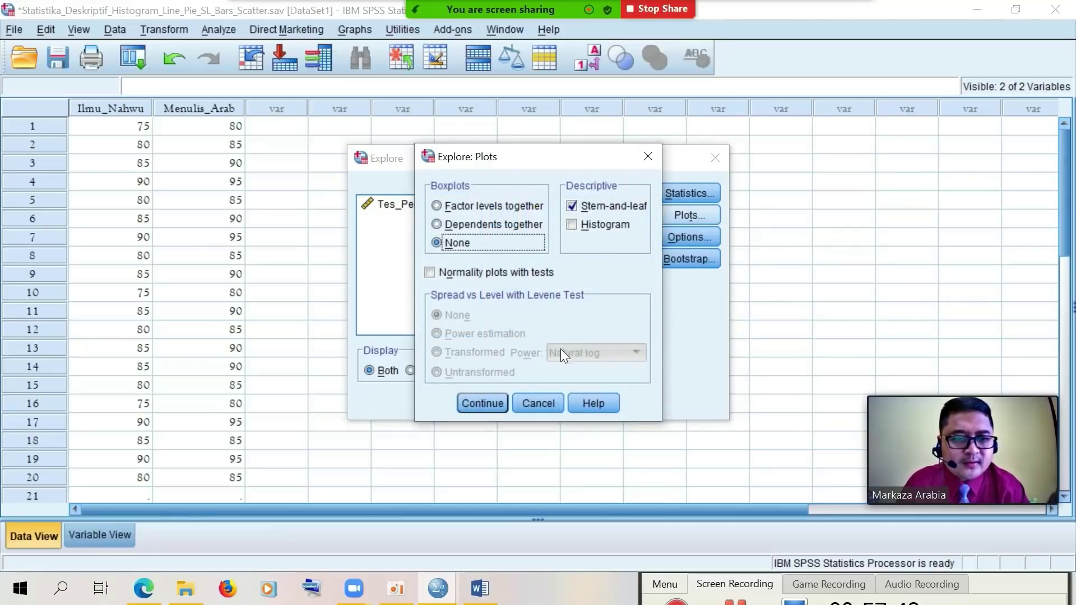
left_click(492, 399)
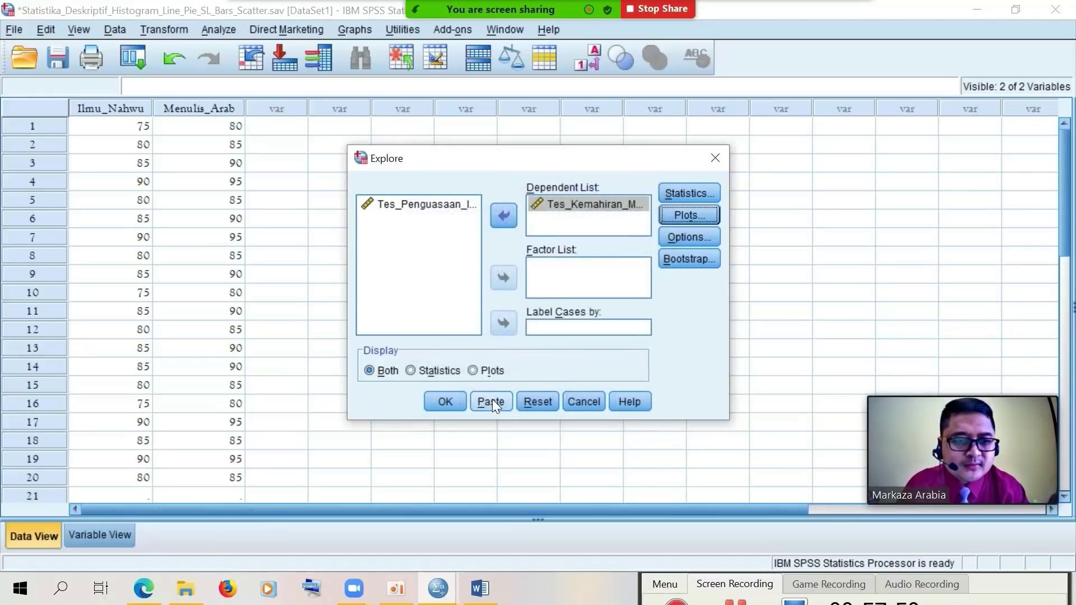
left_click(449, 398)
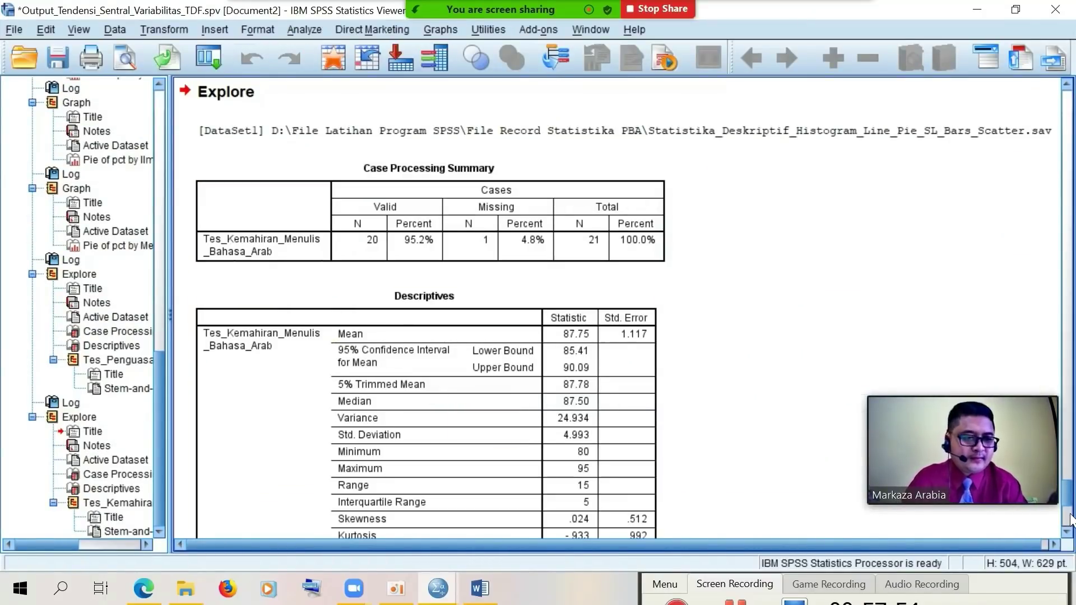
left_click_drag(1069, 503, 1069, 525)
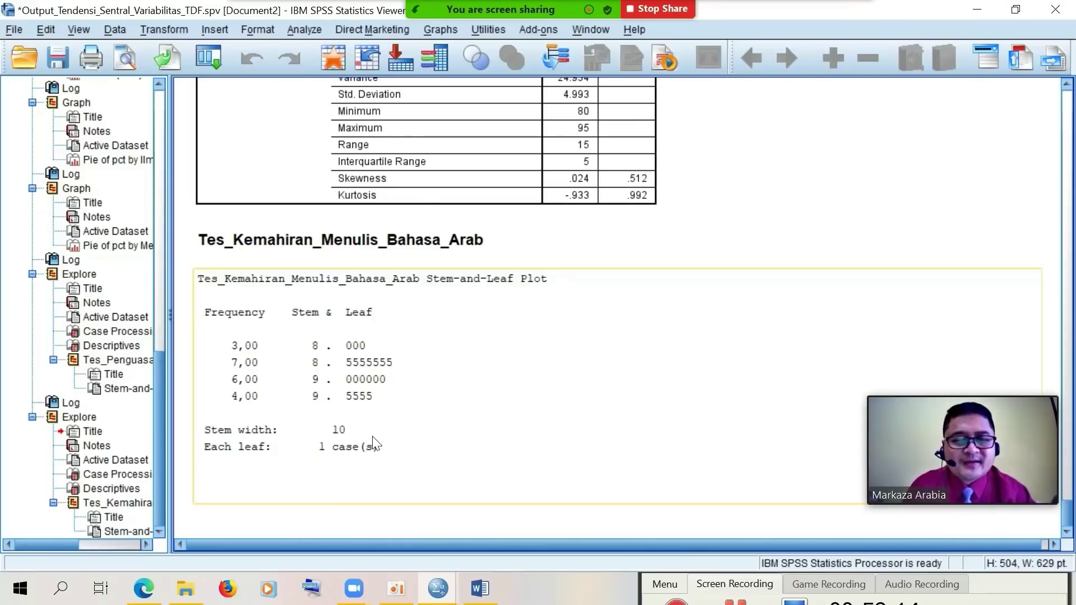
Return to the data set and start defining a simple bar chart using summaries for groups of cases
left_click(389, 46)
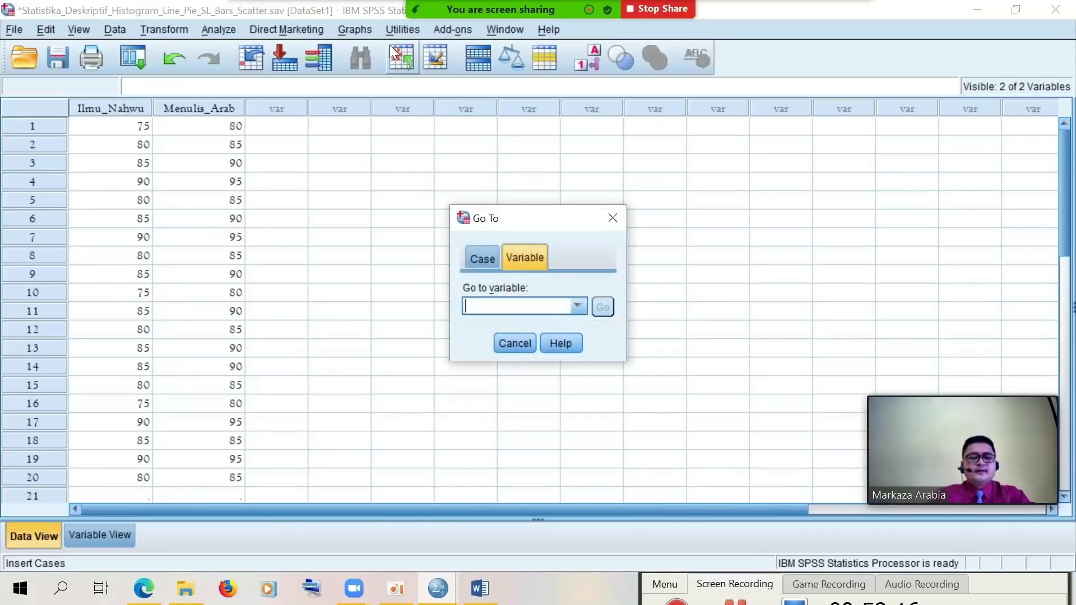
left_click(516, 345)
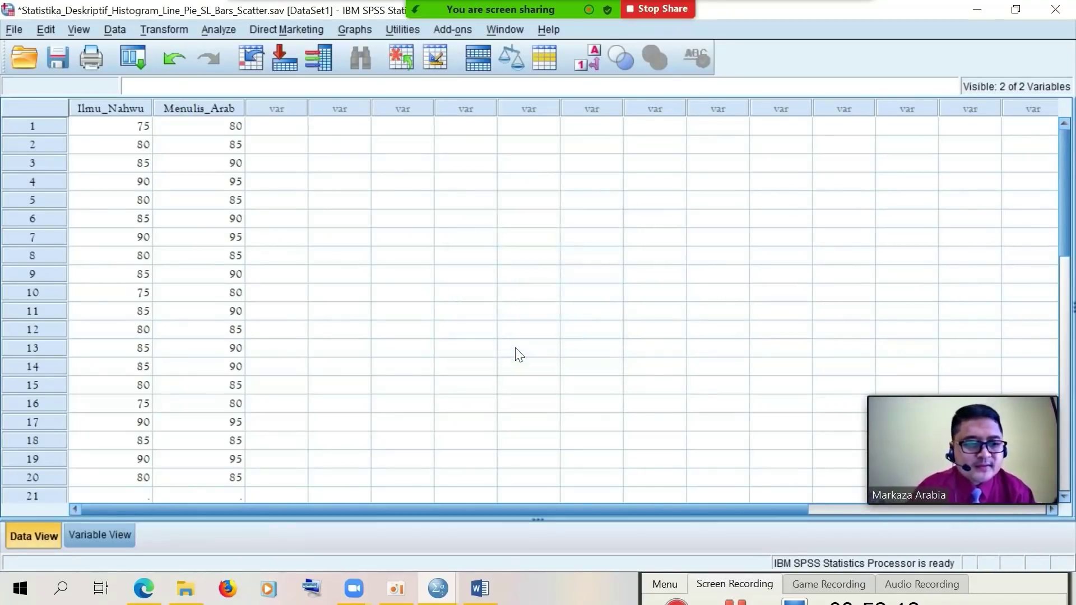
left_click(351, 30)
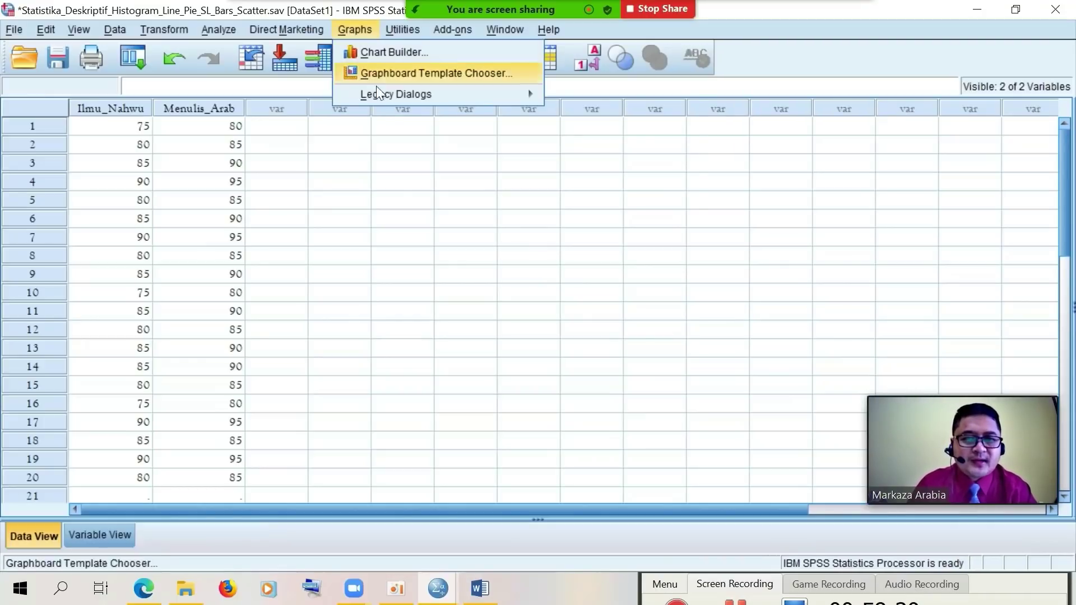
mouse_move(390, 99)
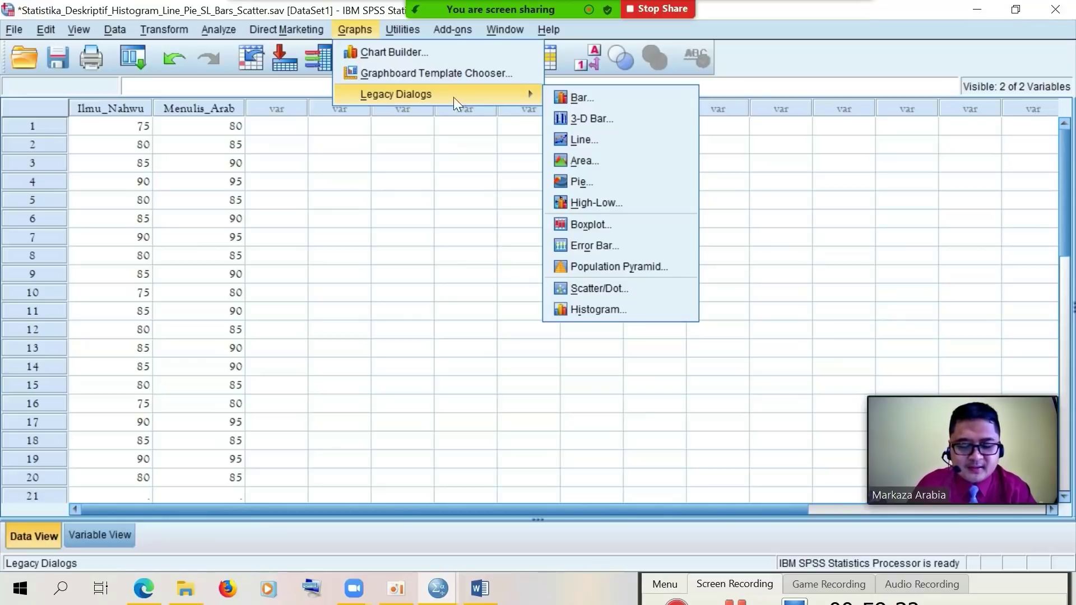
left_click(586, 103)
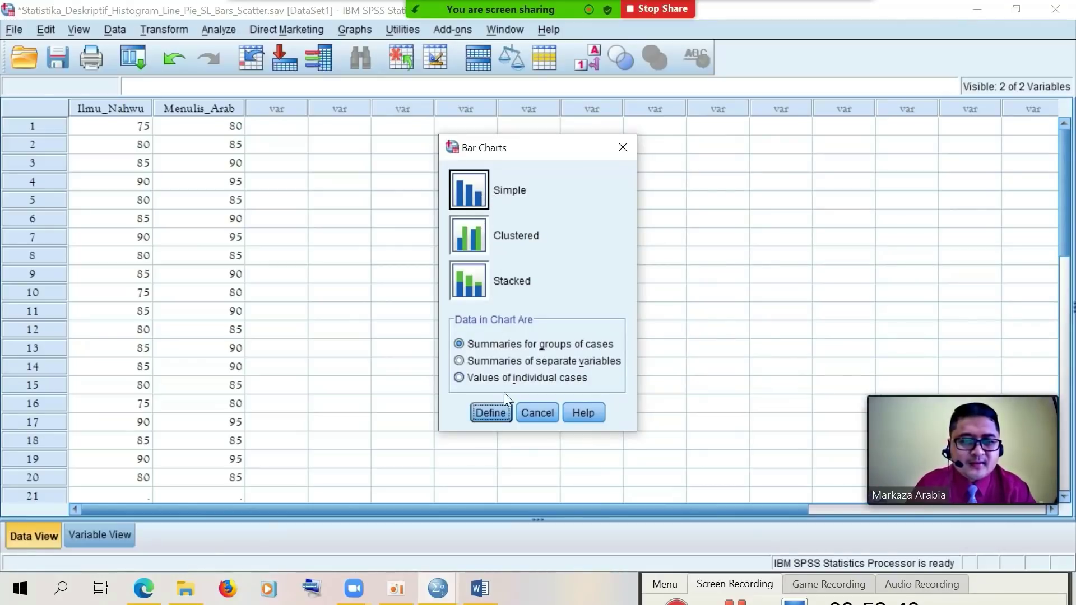
left_click(490, 413)
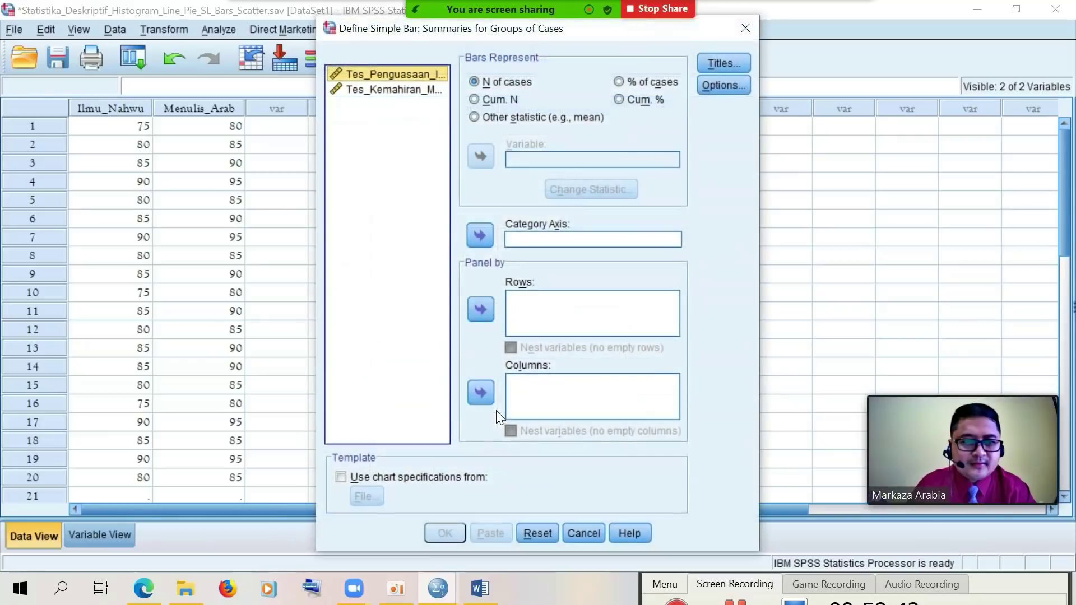
Create the bar chart with bars representing % of cases and the Ilmu_Nahwu test as category axis, and view it
left_click(618, 82)
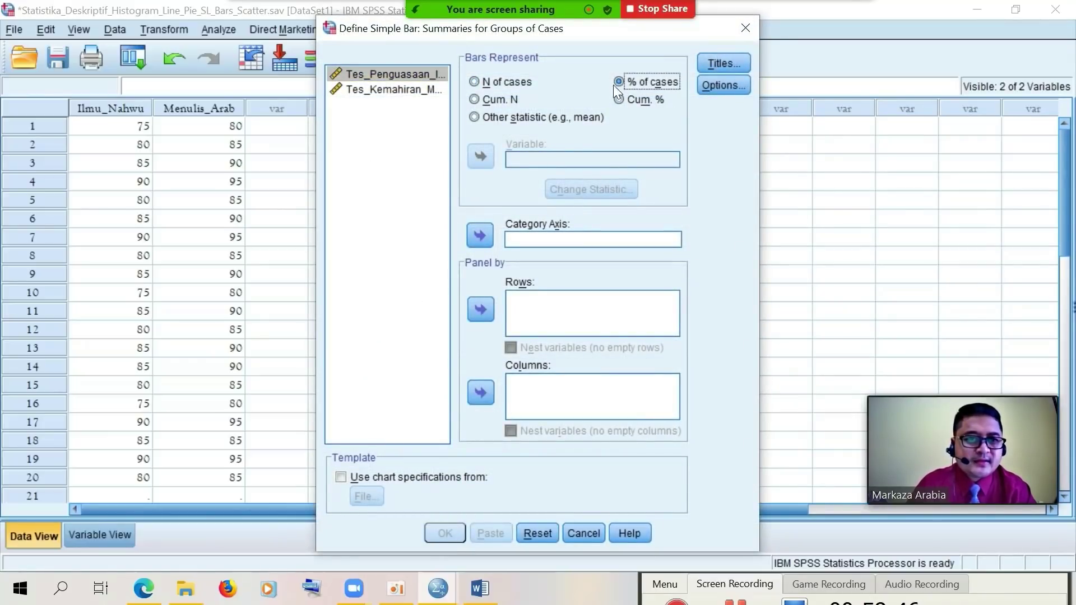
left_click(388, 75)
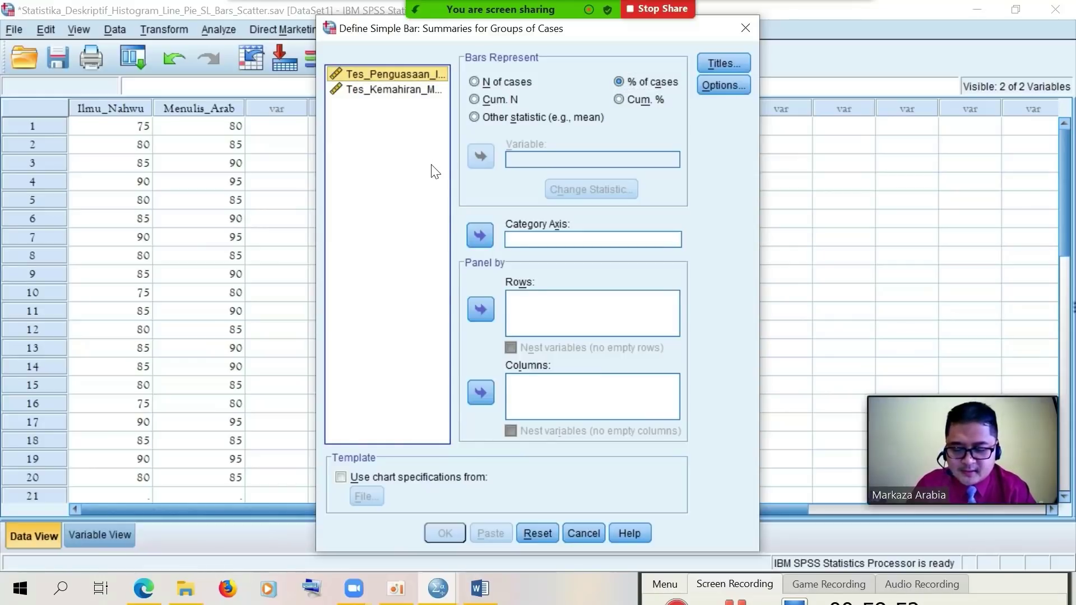
left_click(479, 236)
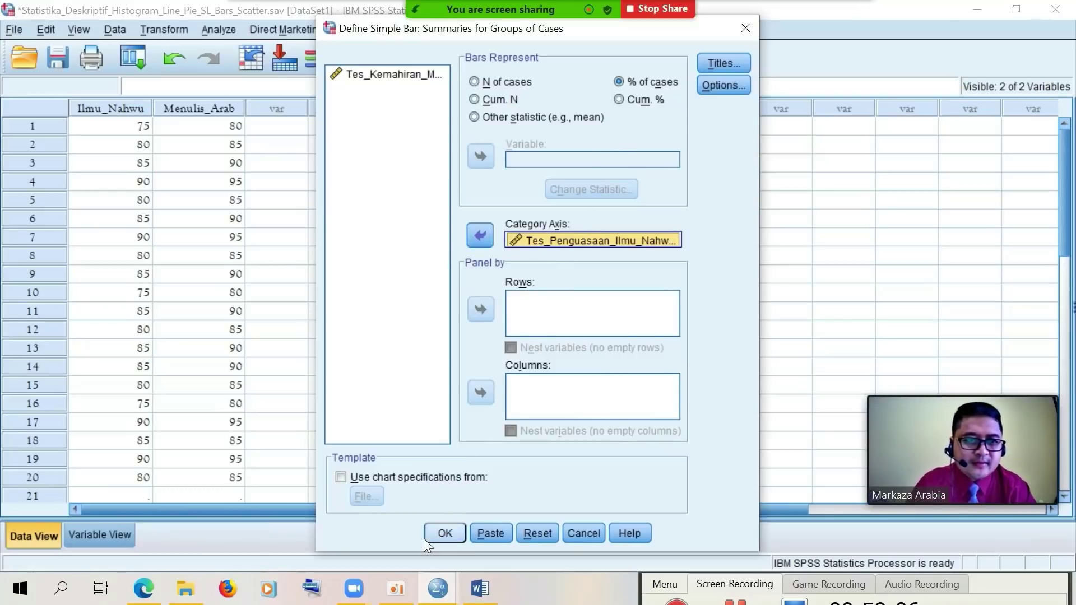
left_click(441, 532)
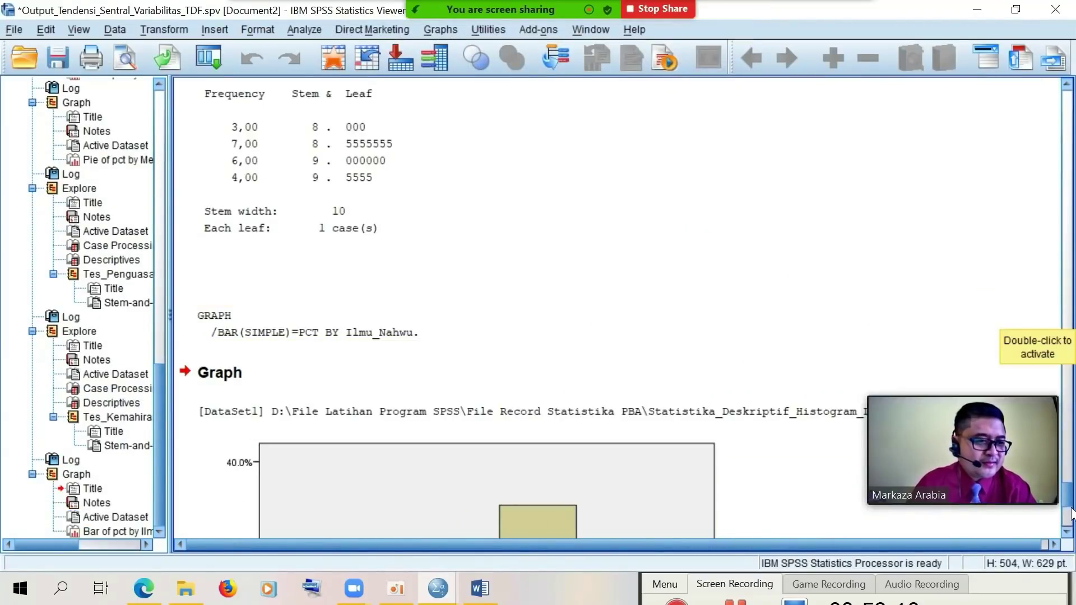
left_click_drag(1066, 501, 1067, 530)
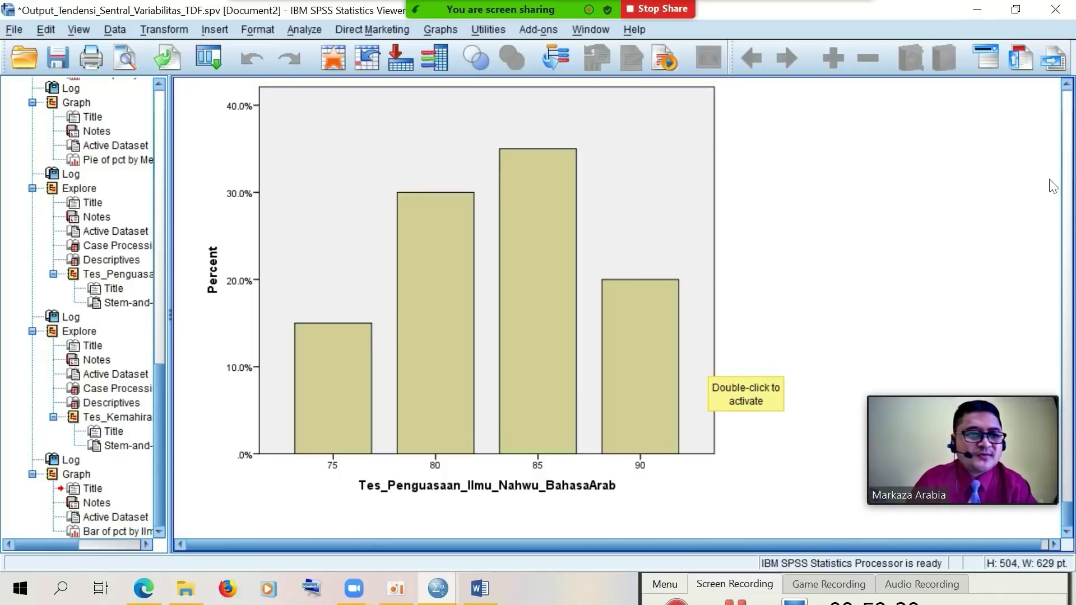
left_click(1066, 83)
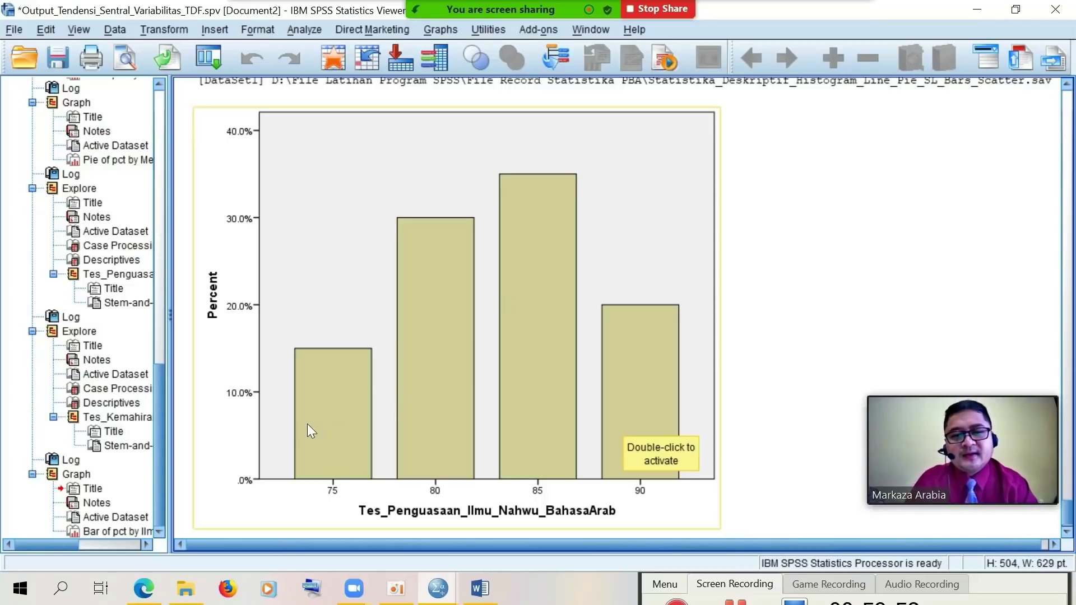
Compare the Ilmu_Nahwu bar chart with the earlier Ilmu_Nahwu histogram in the output
left_click(1067, 130)
left_click(1067, 130)
left_click(1067, 130)
left_click(1067, 130)
left_click(1067, 130)
left_click(1068, 130)
left_click(1068, 130)
left_click(1067, 130)
left_click(1067, 130)
left_click(1067, 130)
left_click(1068, 130)
left_click(1067, 130)
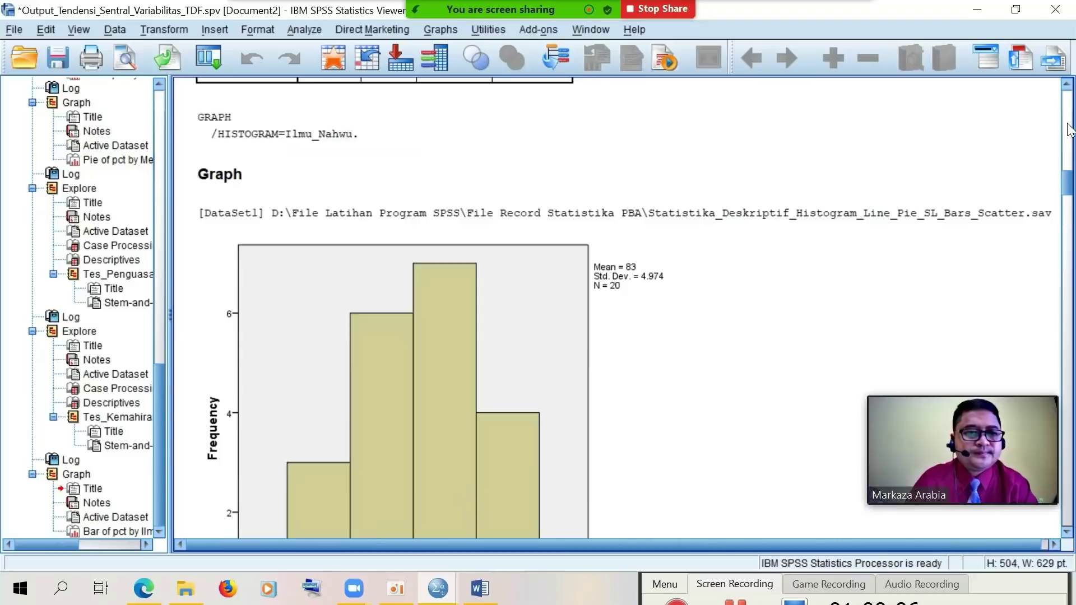
left_click(1067, 348)
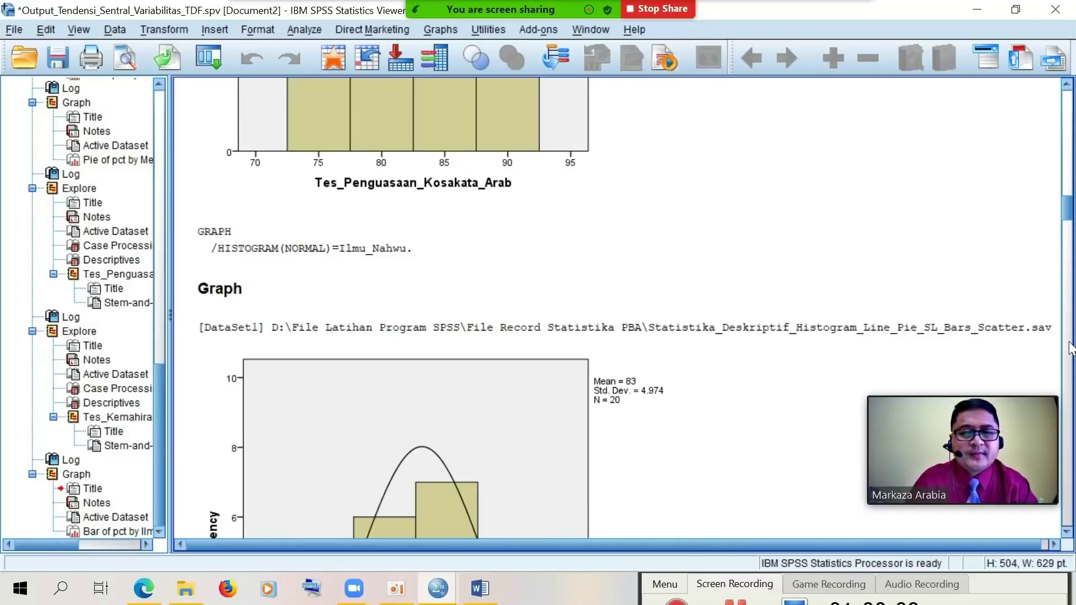
left_click(1067, 135)
left_click(294, 351)
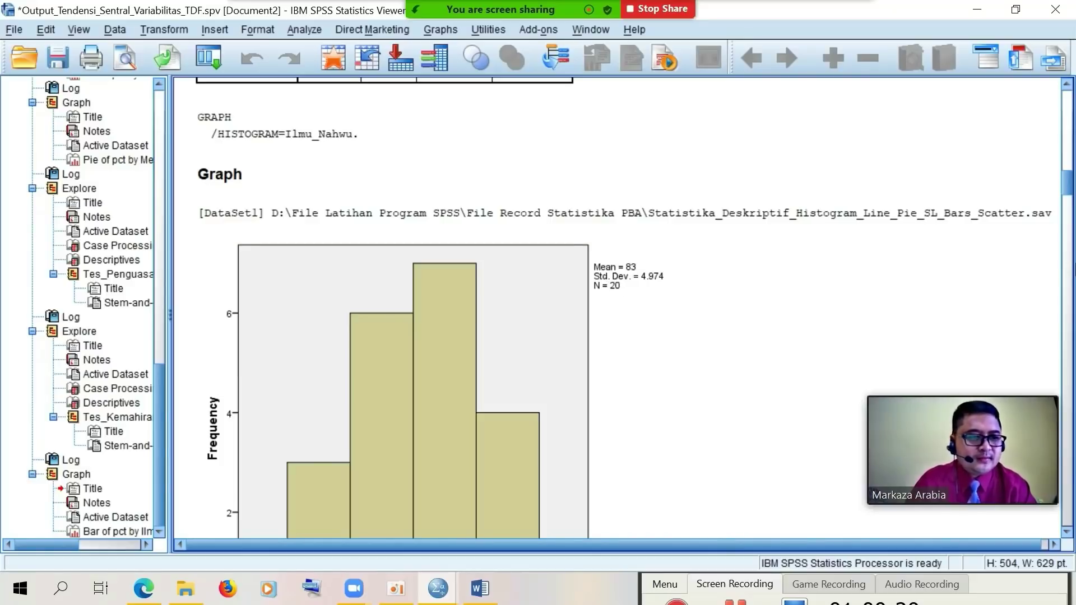
left_click(1069, 342)
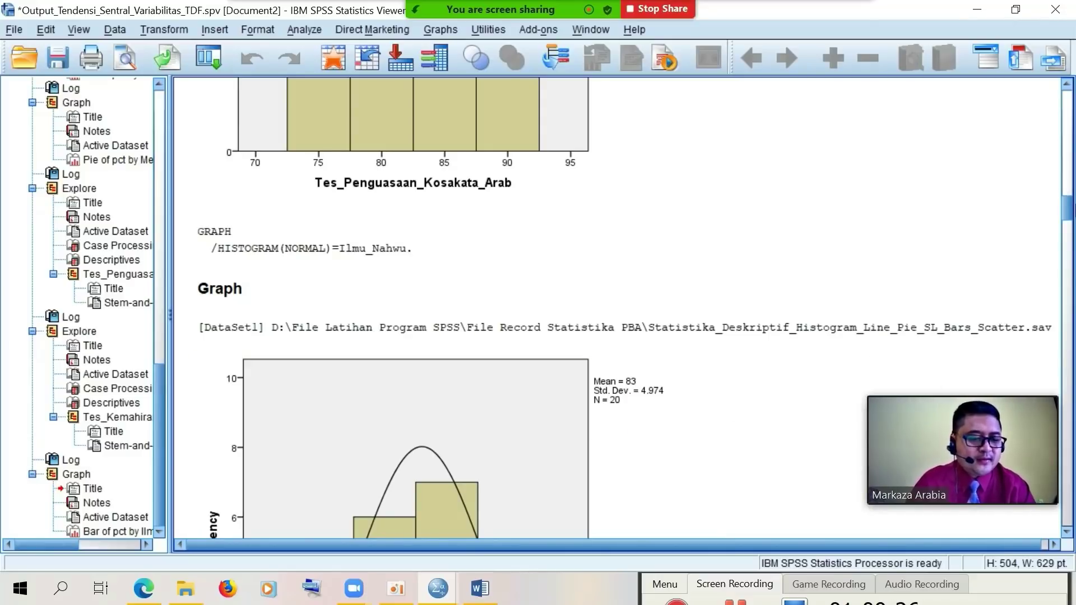
scroll(1075, 210, "down", 6)
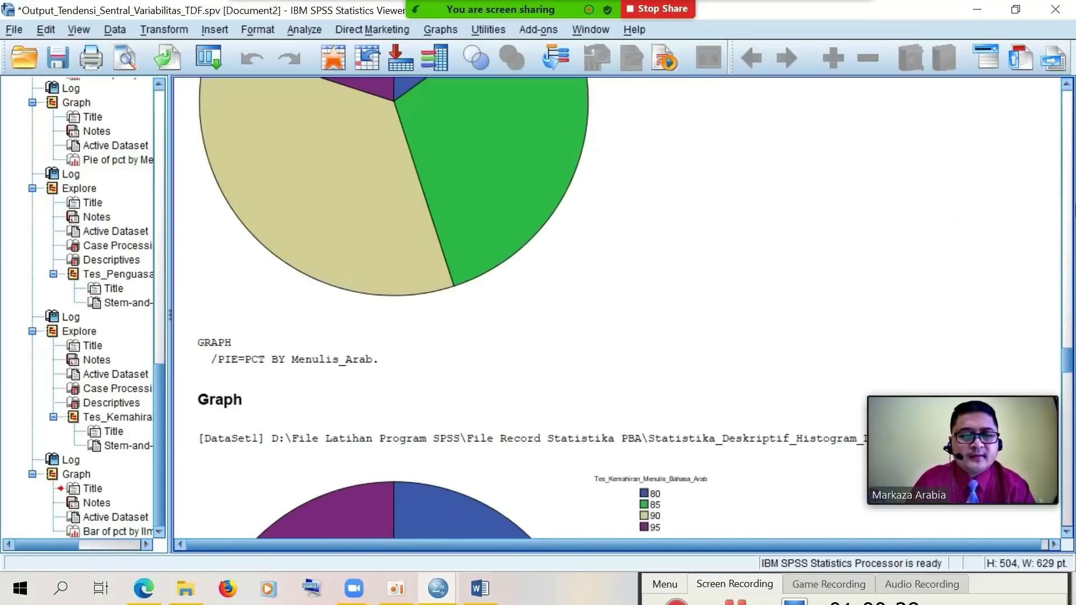
scroll(1075, 210, "down", 8)
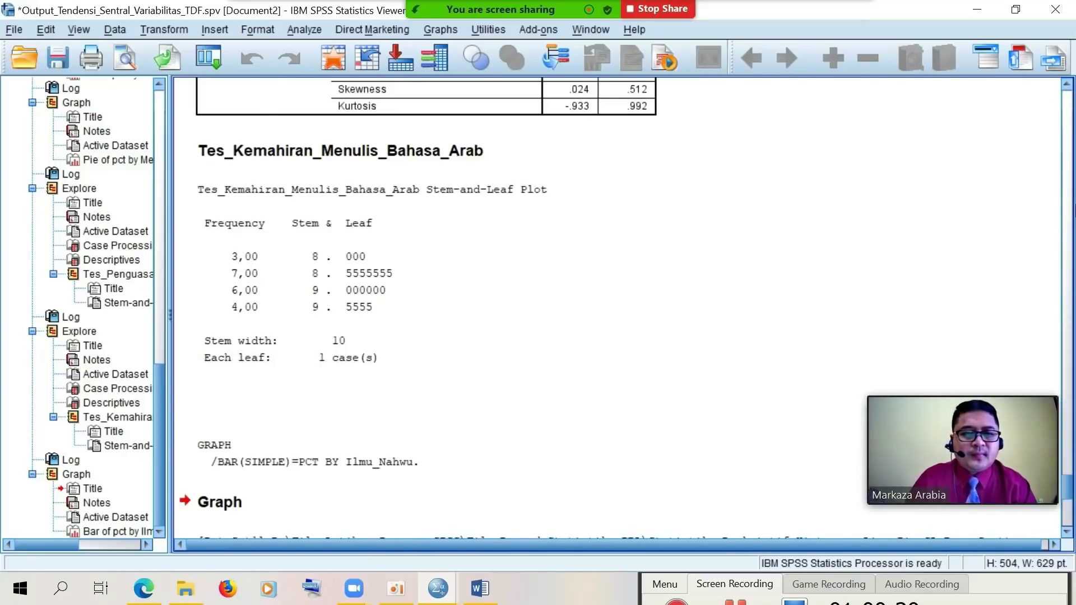
scroll(1074, 210, "down", 8)
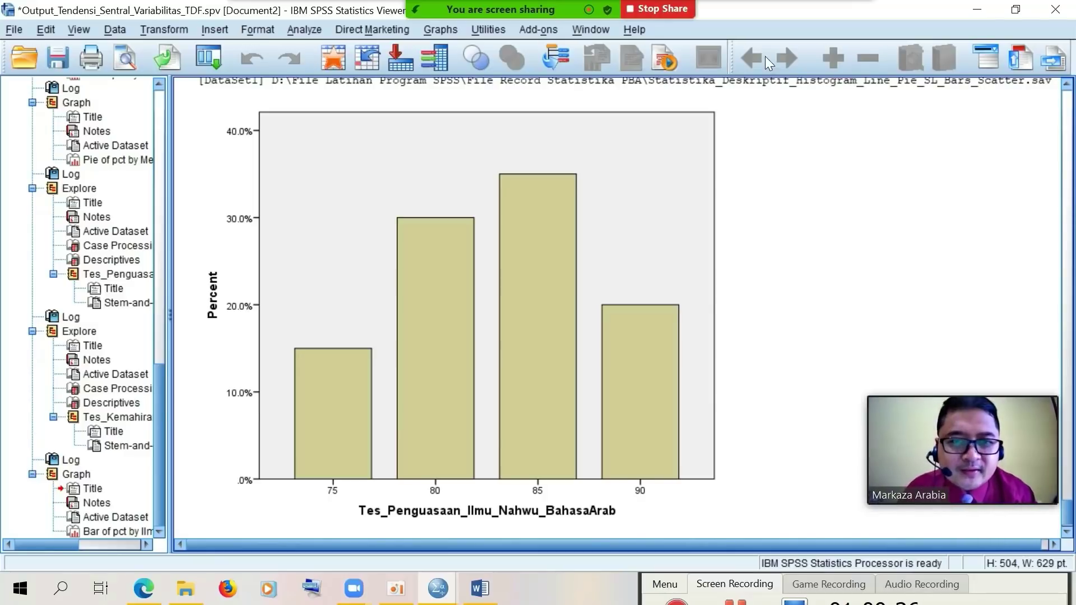
Go back from the output to the data set and start another simple bar chart for groups of cases
left_click(395, 67)
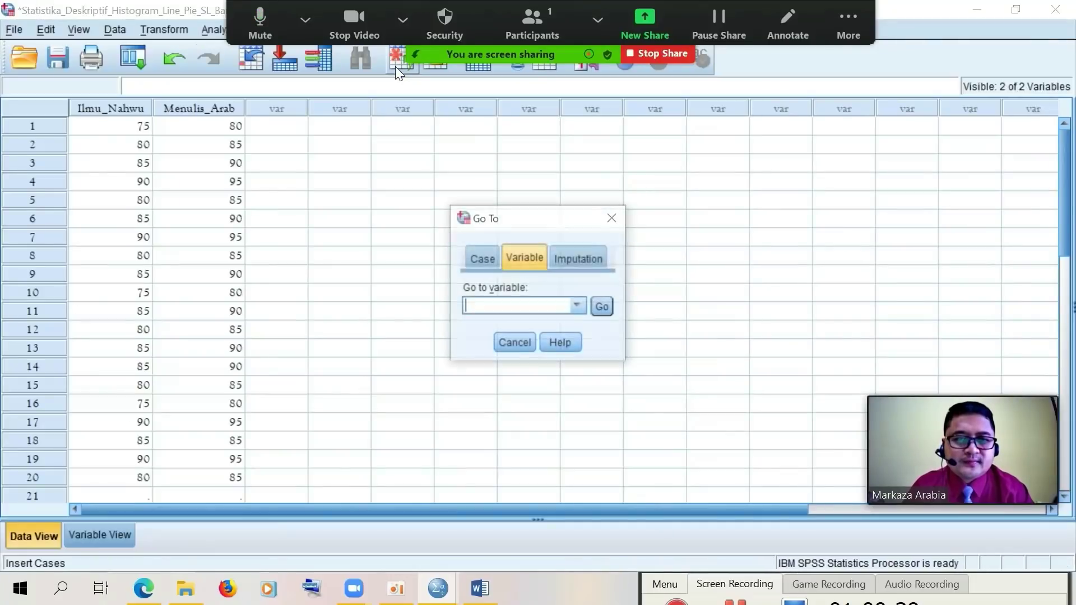
left_click(513, 339)
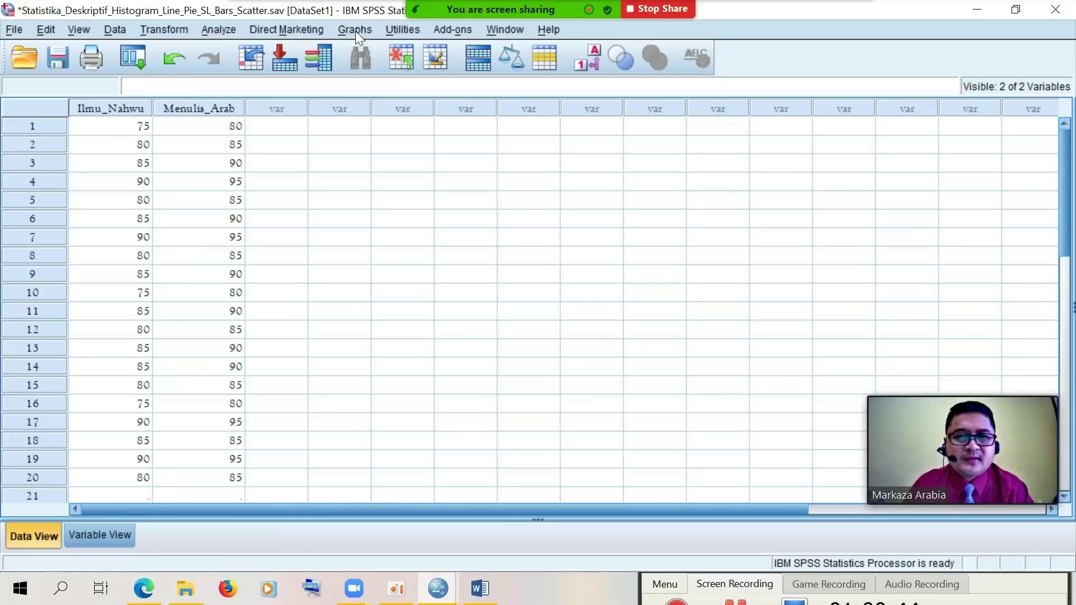
left_click(355, 32)
mouse_move(405, 102)
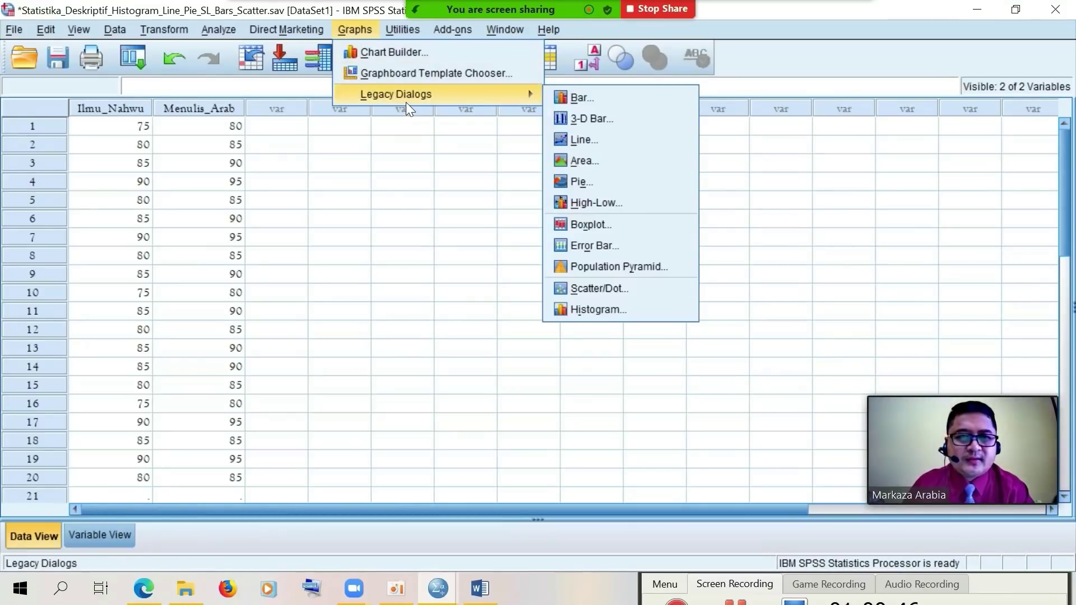
left_click(566, 100)
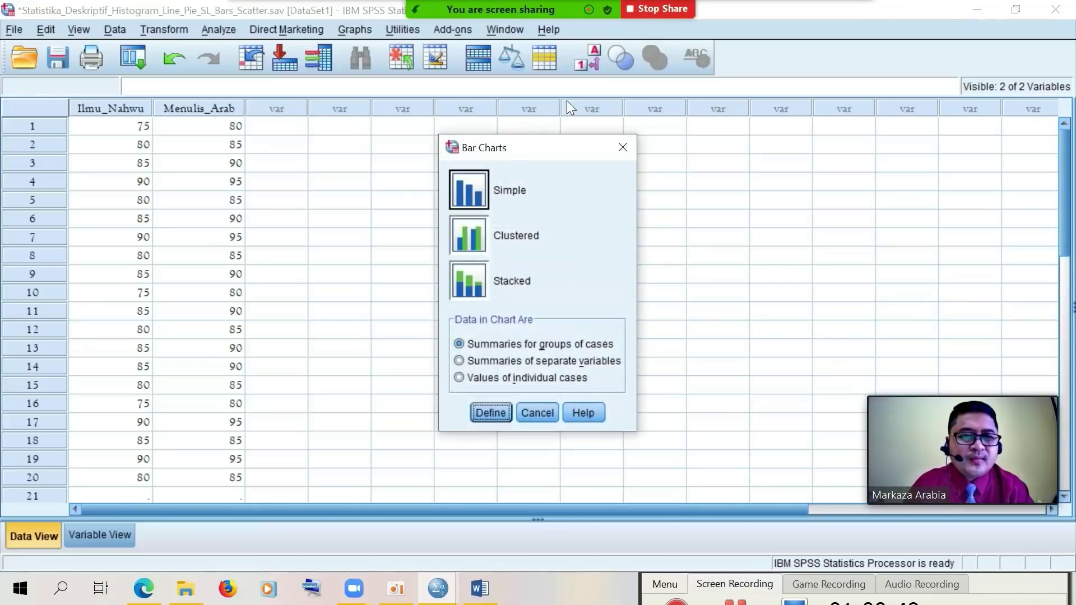
left_click(491, 413)
Replace the Ilmu_Nahwu test with Tes_Kemahiran_Menulis_Bahasa_Arab on the category axis, keeping % of cases
left_click(531, 240)
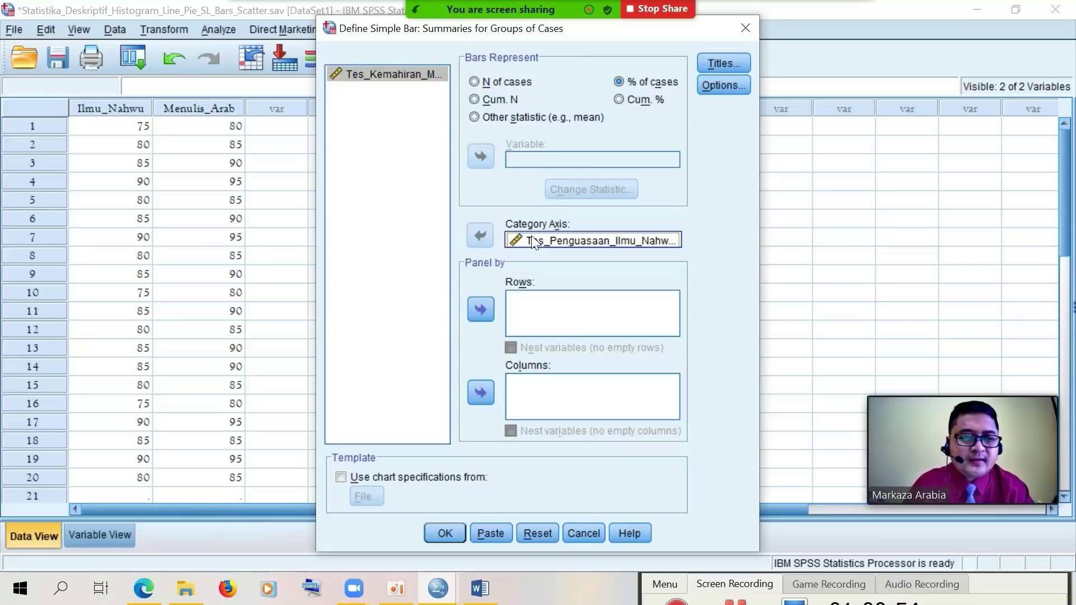
left_click(483, 236)
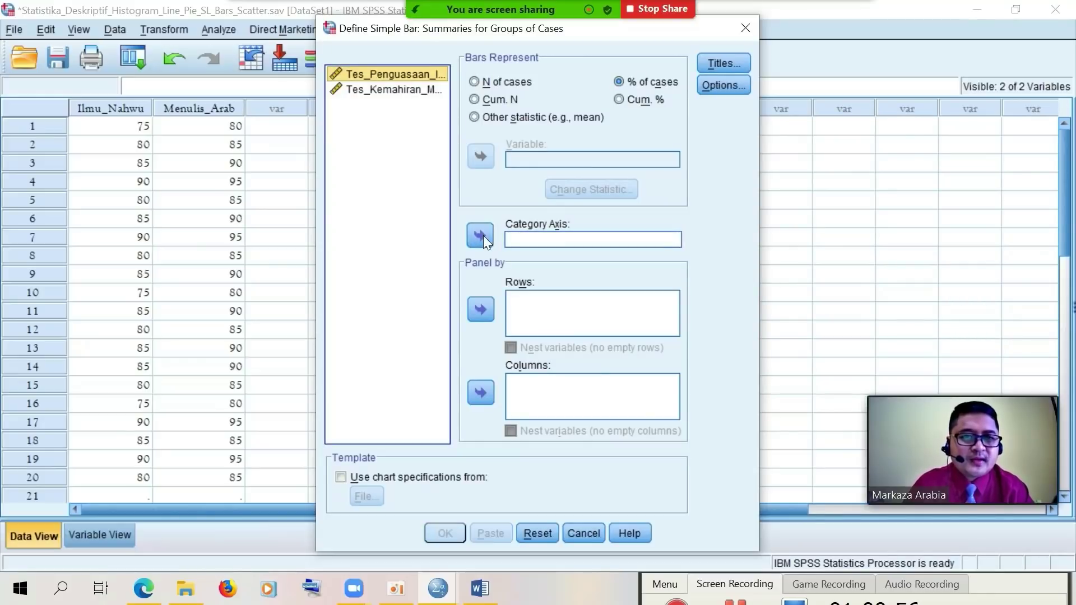
left_click(377, 91)
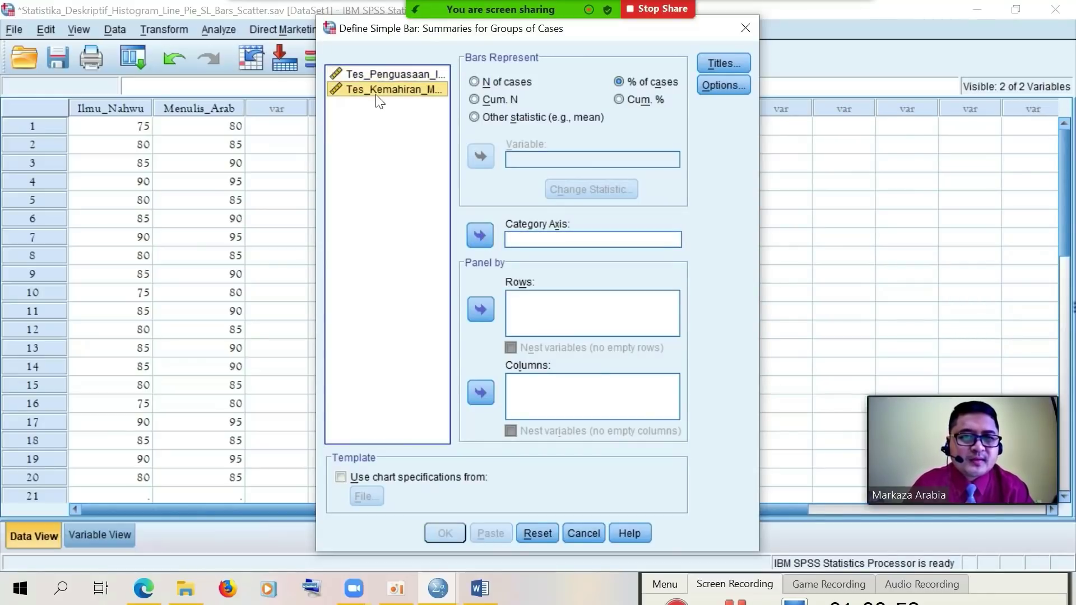
left_click(488, 240)
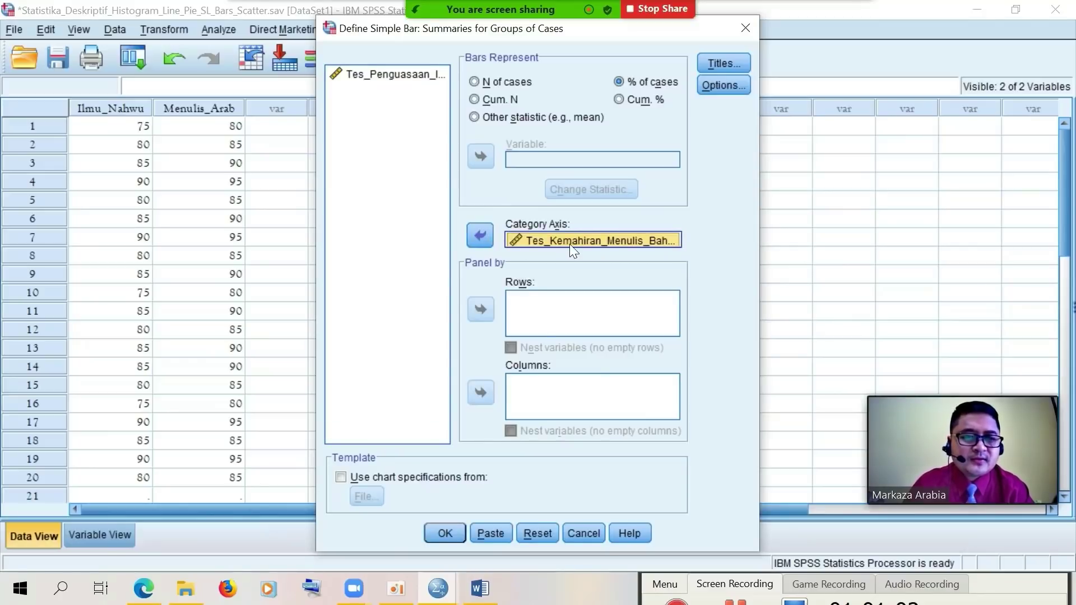
Generate the Tes_Kemahiran_Menulis_Bahasa_Arab bar chart and view it in full in the output
left_click(443, 532)
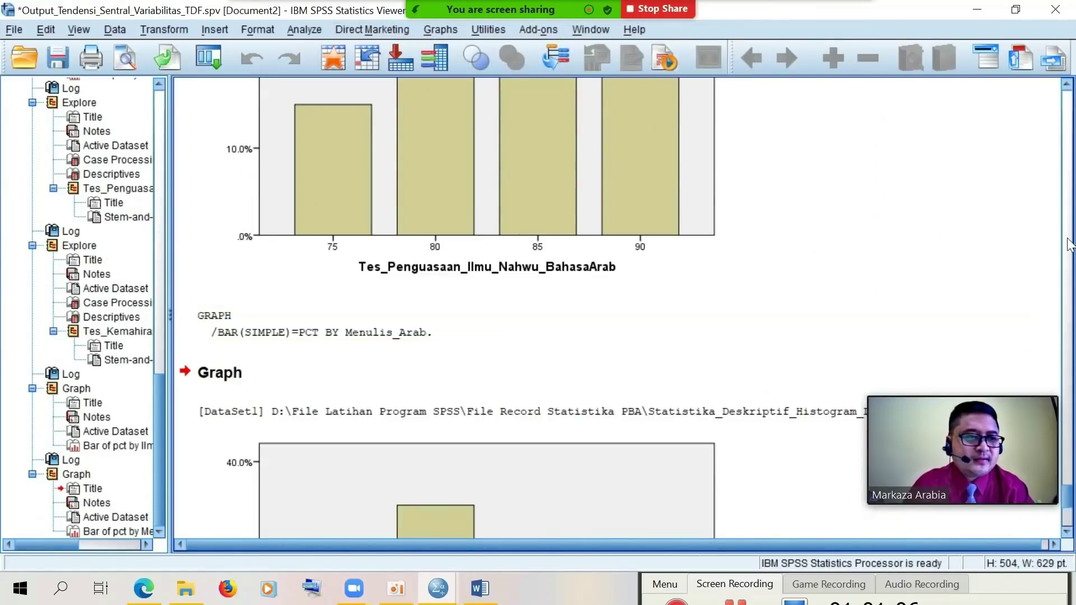
left_click(1068, 530)
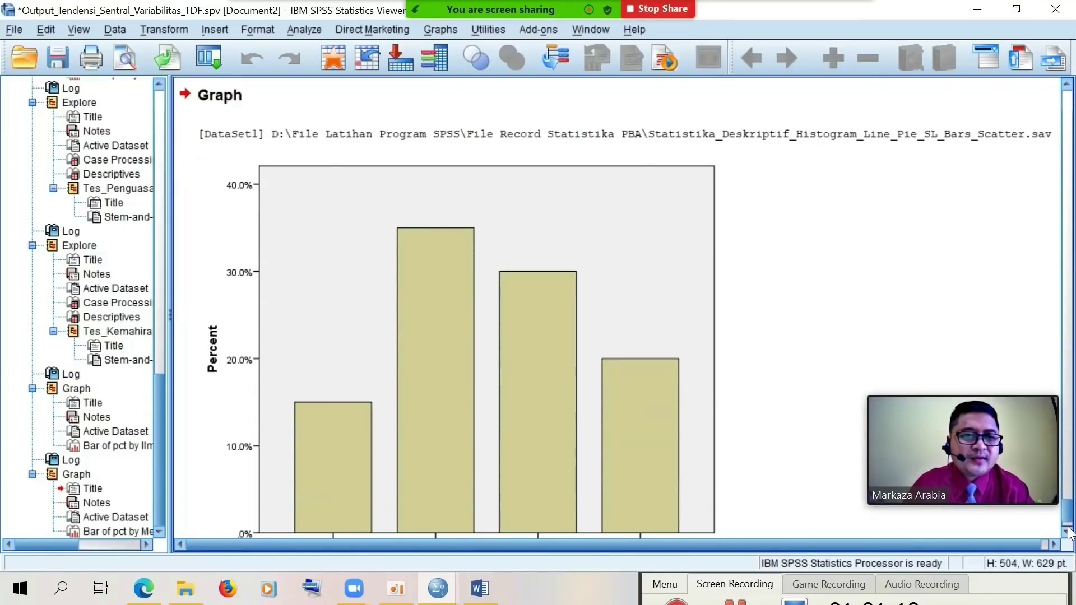
left_click(613, 445)
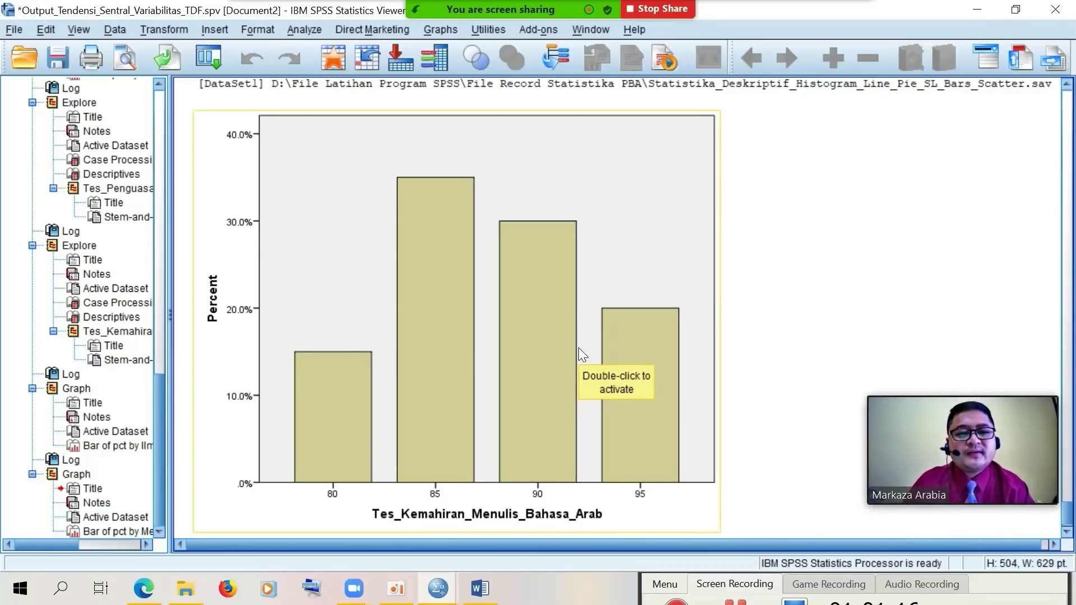
left_click(891, 365)
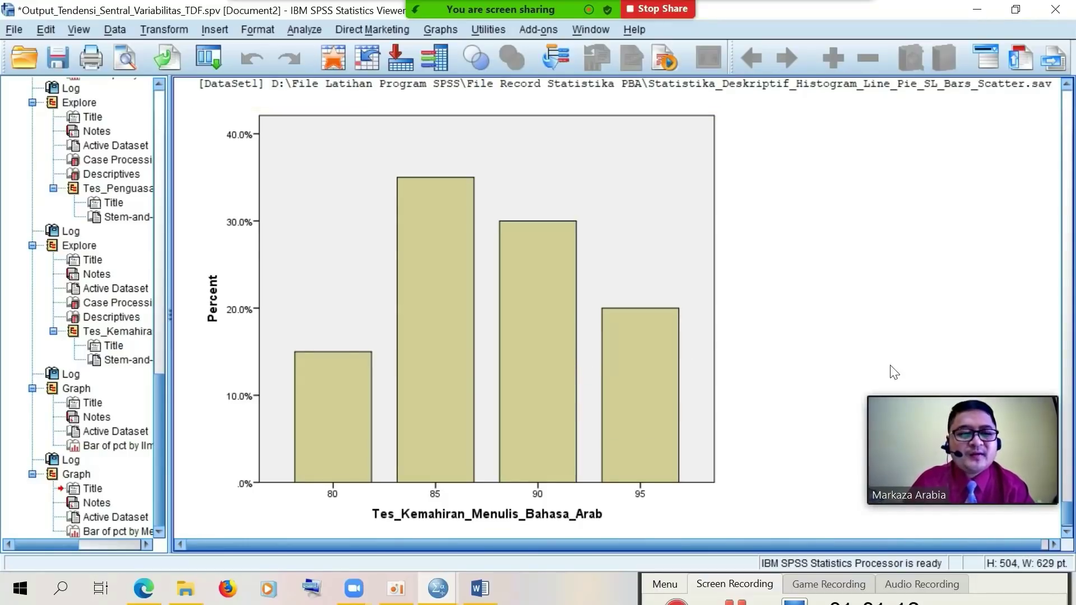
left_click(1066, 532)
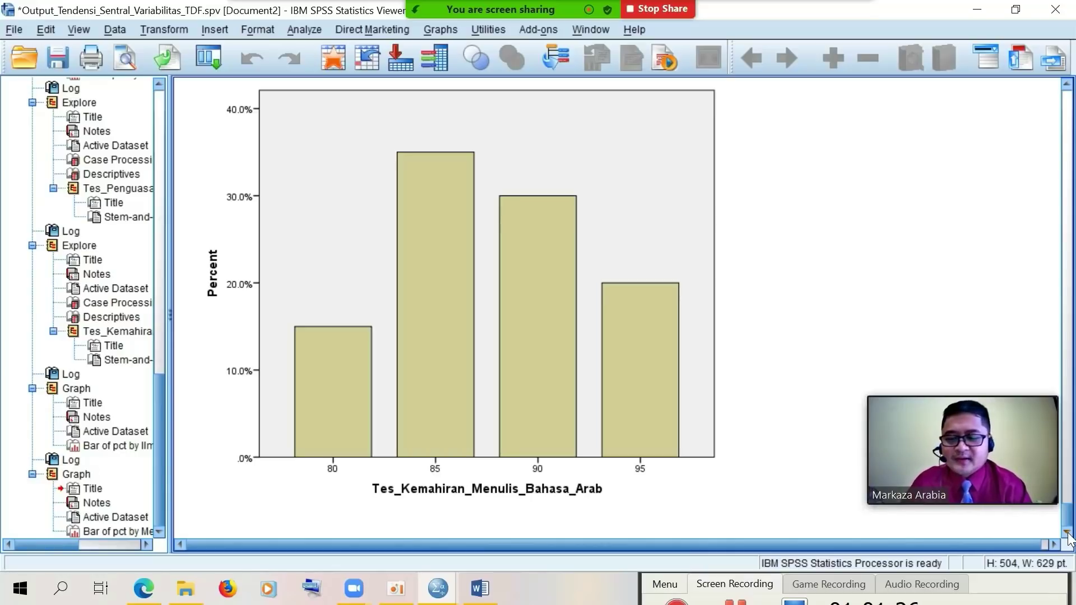
left_click(519, 166)
Go back from the output to the data set and start defining a simple scatterplot
left_click(388, 59)
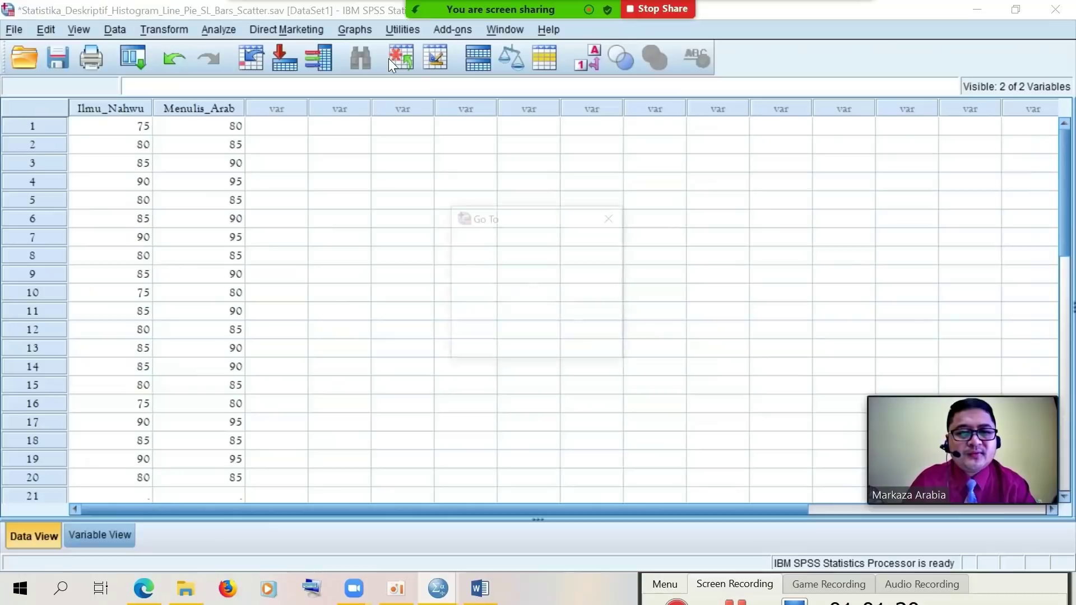
left_click(523, 348)
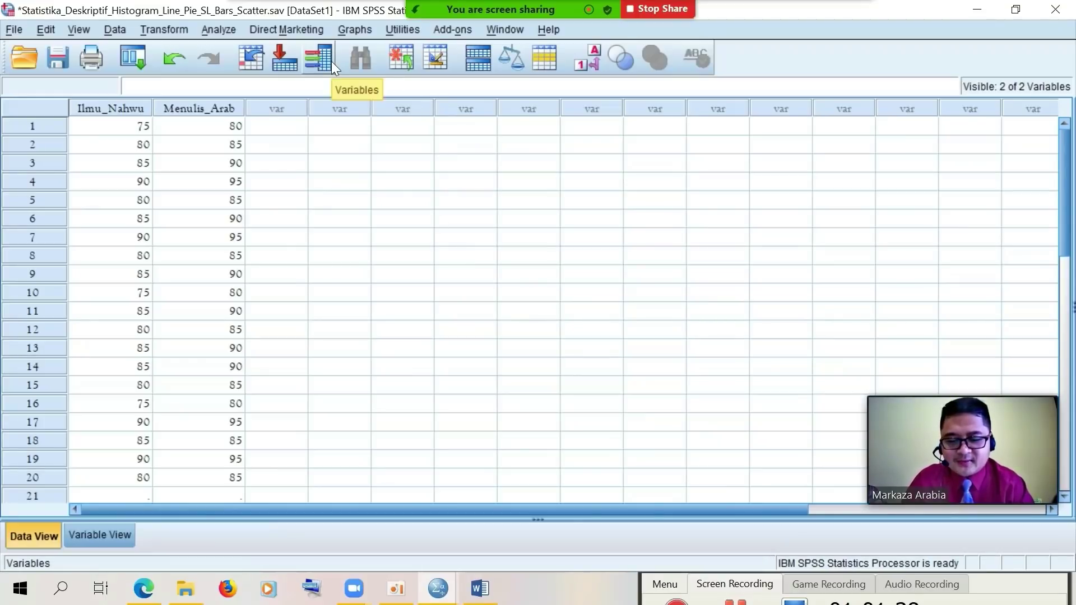
left_click(358, 30)
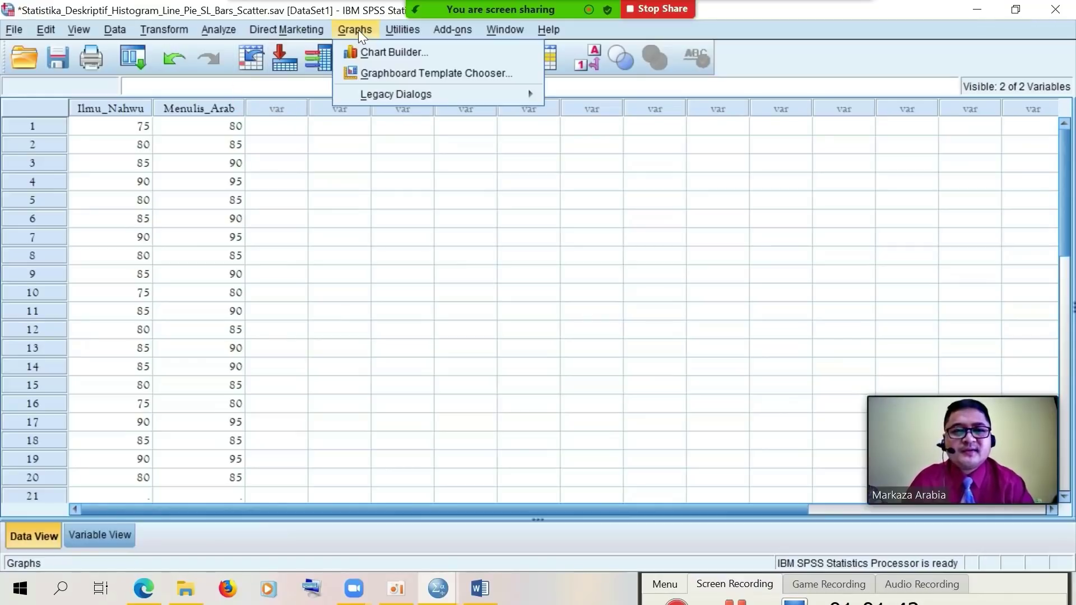
mouse_move(384, 94)
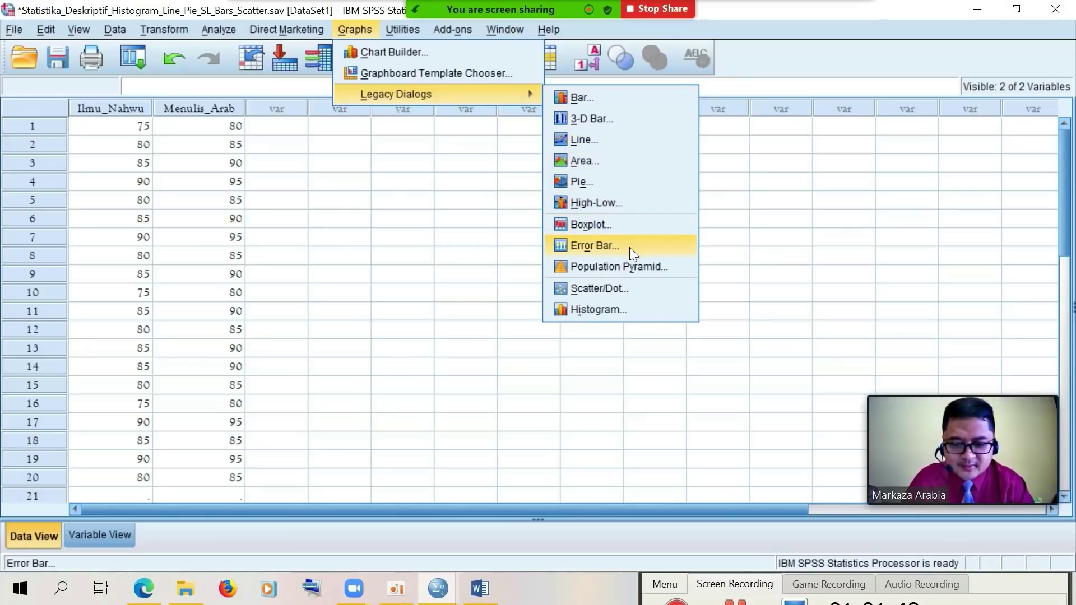
left_click(579, 288)
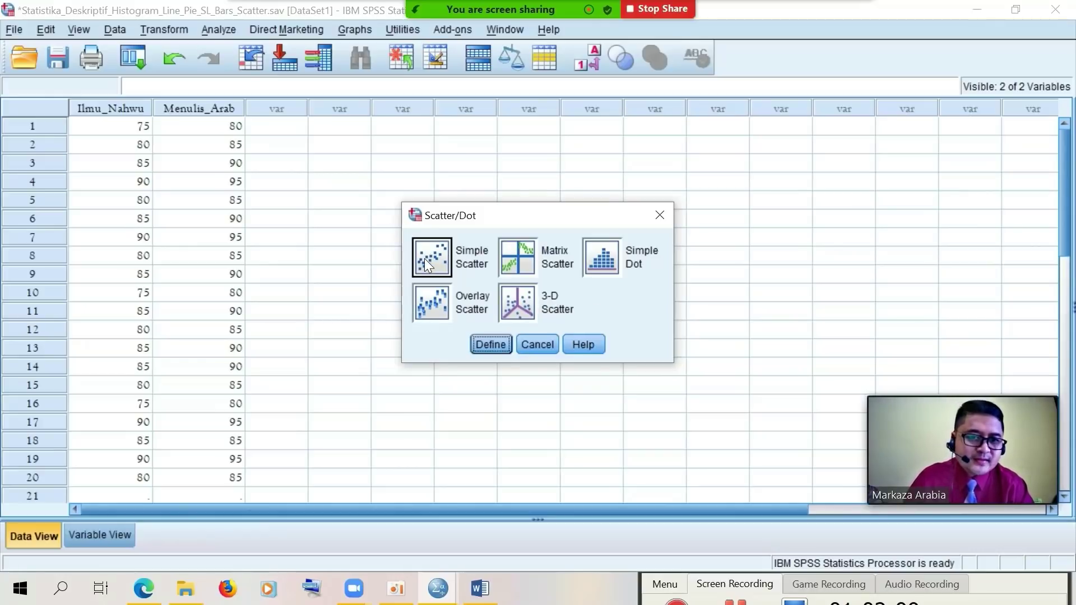
left_click(491, 344)
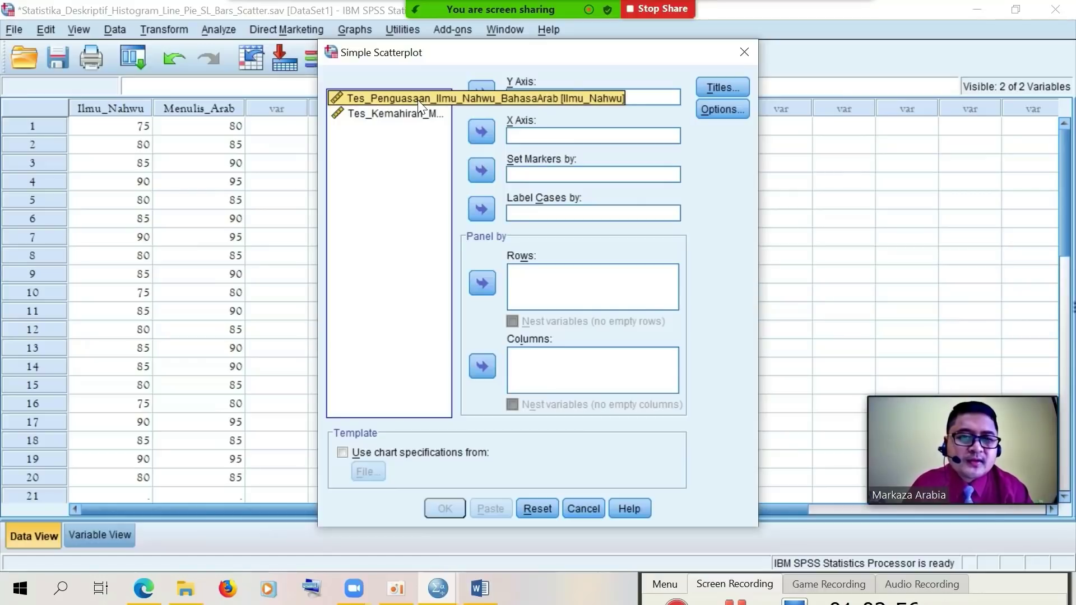
Assign the Ilmu_Nahwu test to the scatterplot's X axis and the Tes_Kemahiran_Menulis test to its Y axis
left_click(479, 132)
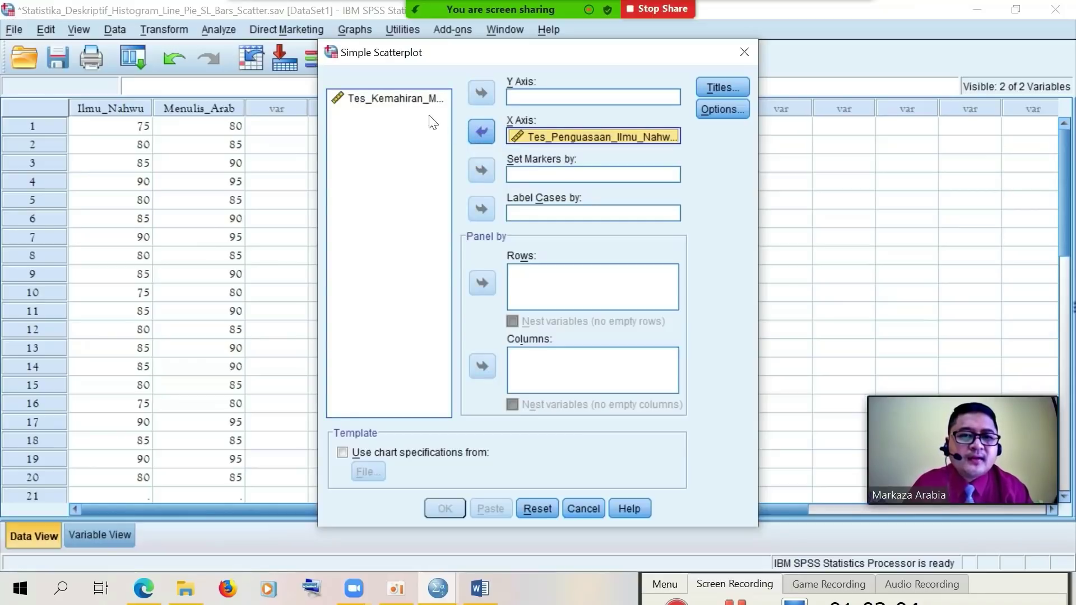
left_click(398, 100)
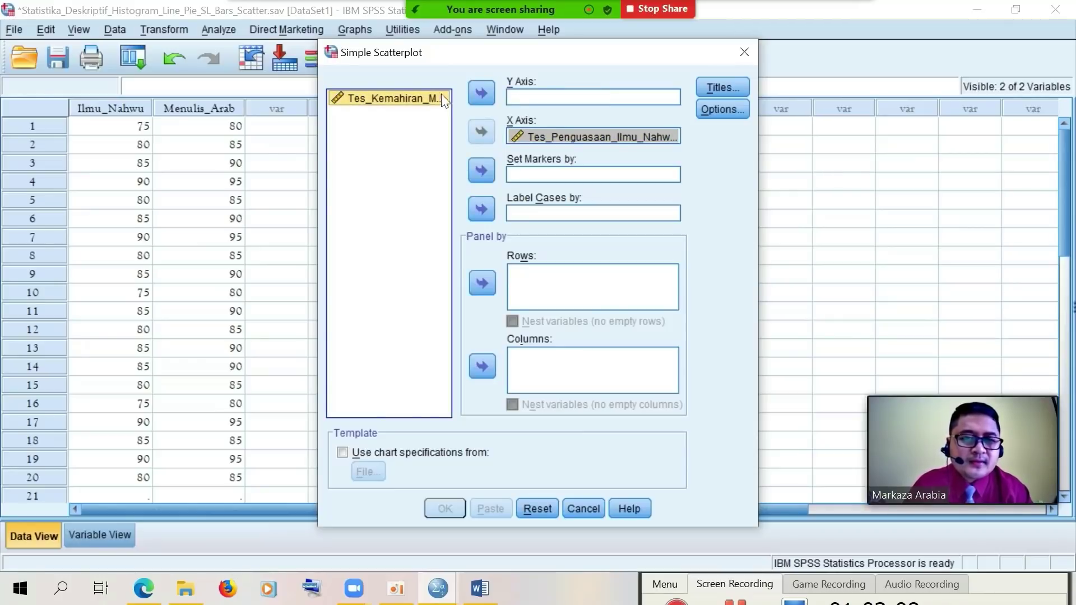
left_click(479, 96)
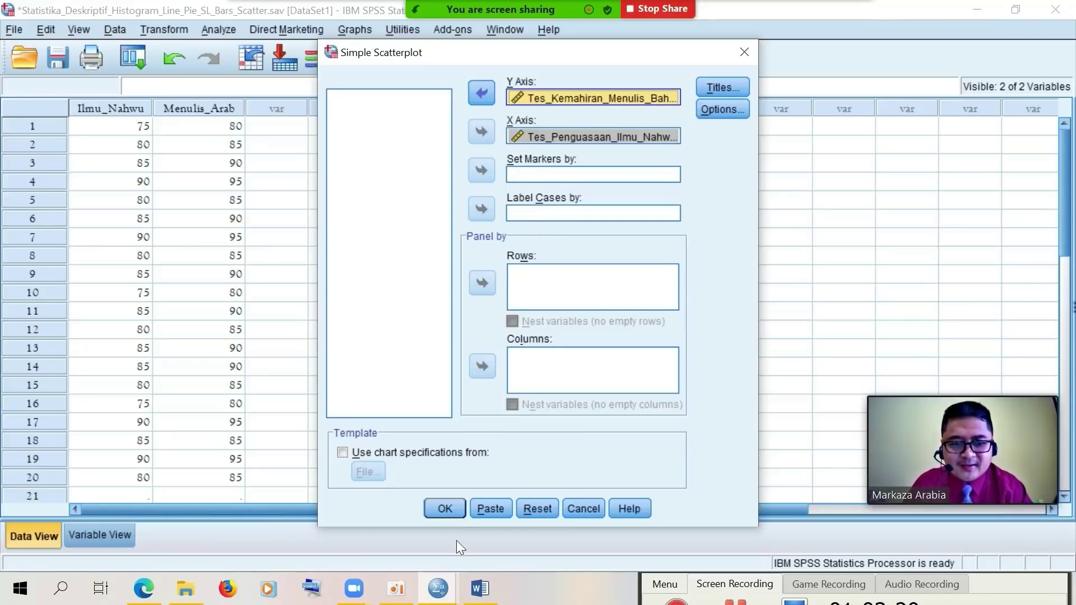
Generate the scatterplot of the two tests and view it in full in the output
left_click(442, 513)
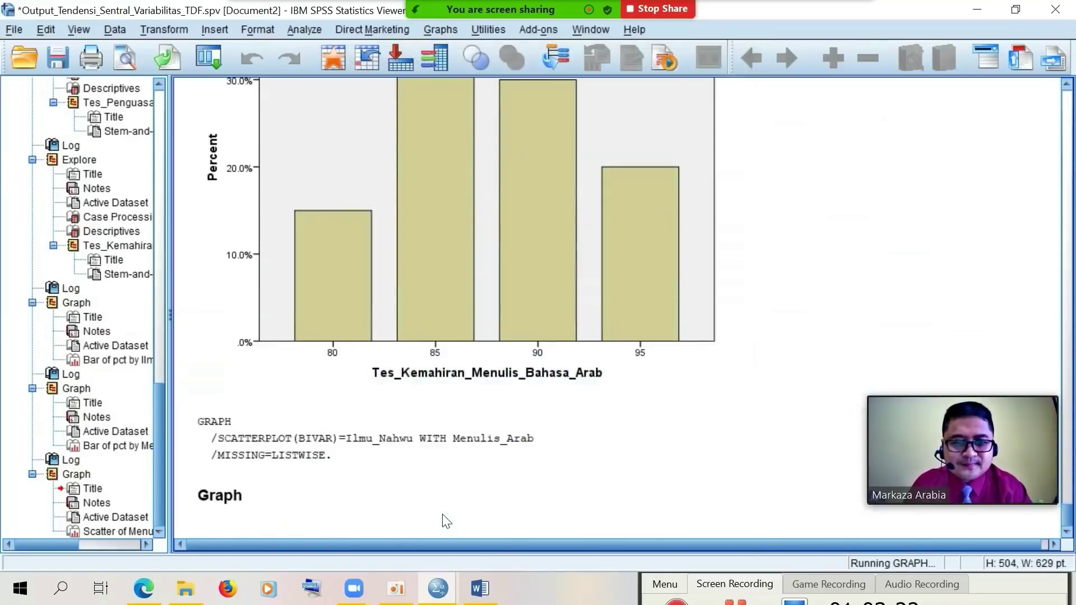
left_click(1068, 170)
left_click_drag(1070, 216, 1067, 527)
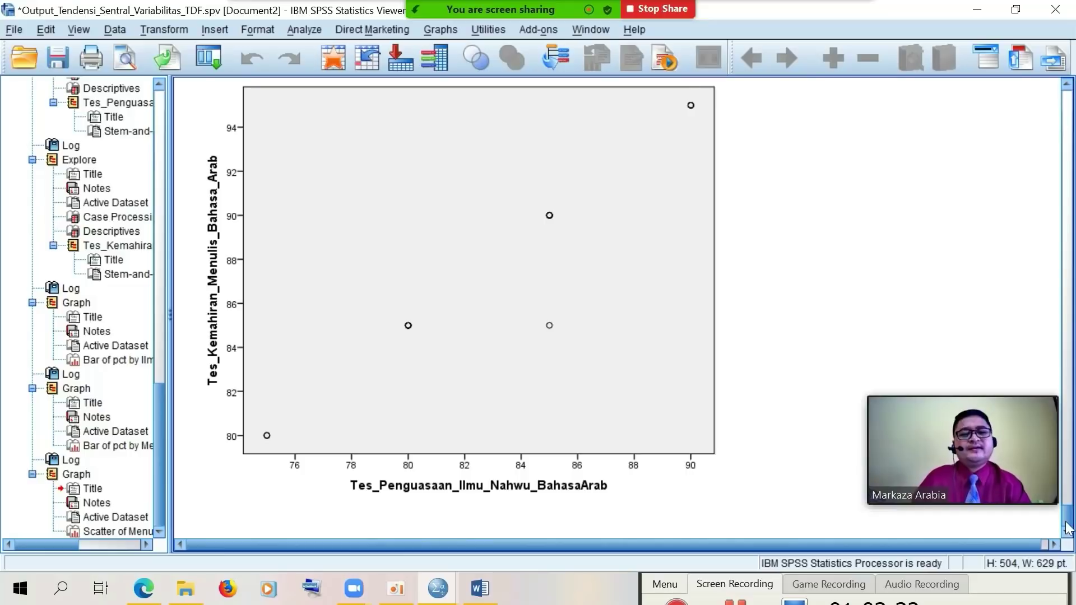
left_click(230, 489)
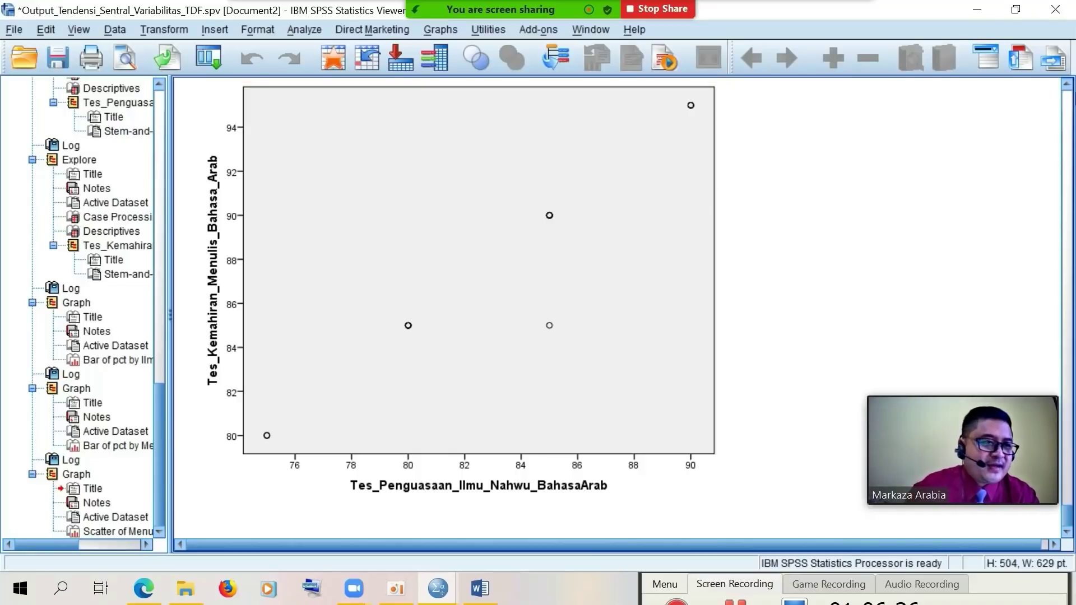
Go back to the Tes_Penguasaan_Kosakata_Arab Statistics table near the start of the output and copy it
left_click(1069, 108)
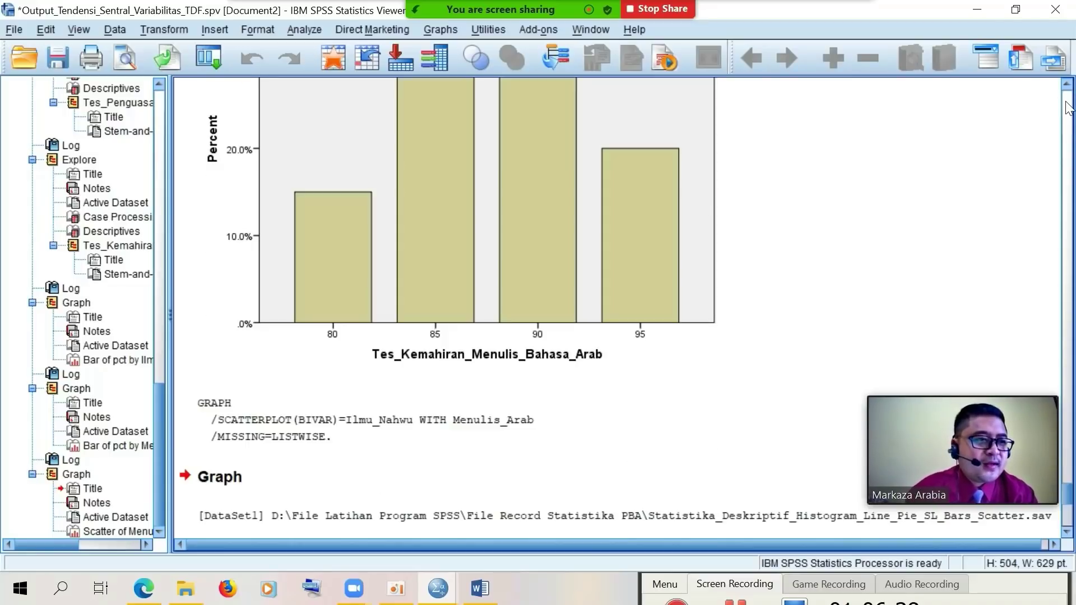
left_click(1068, 108)
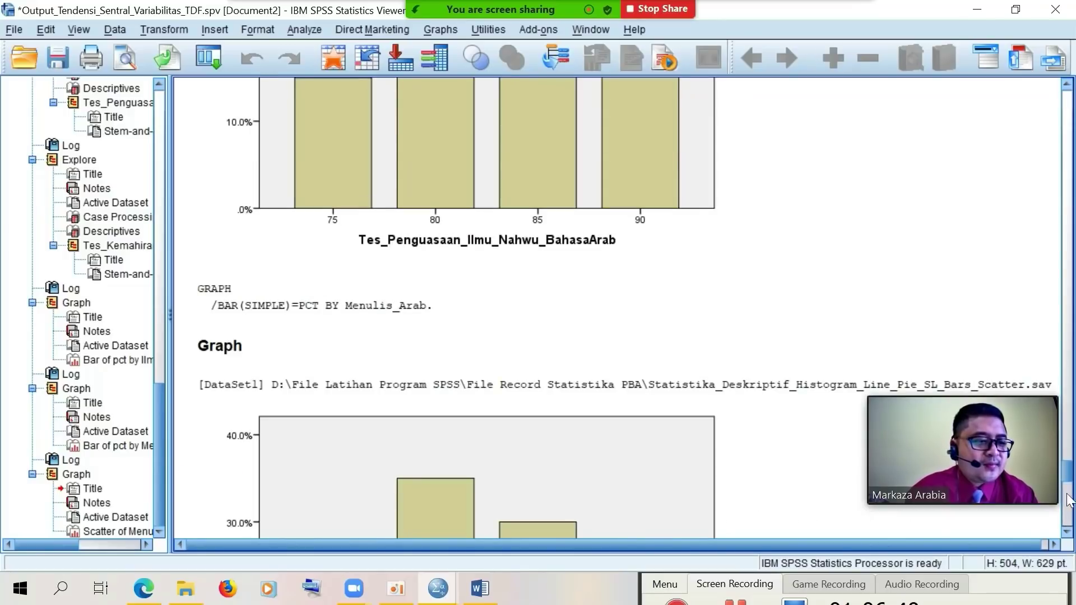
left_click_drag(1068, 483, 1069, 62)
left_click(305, 343)
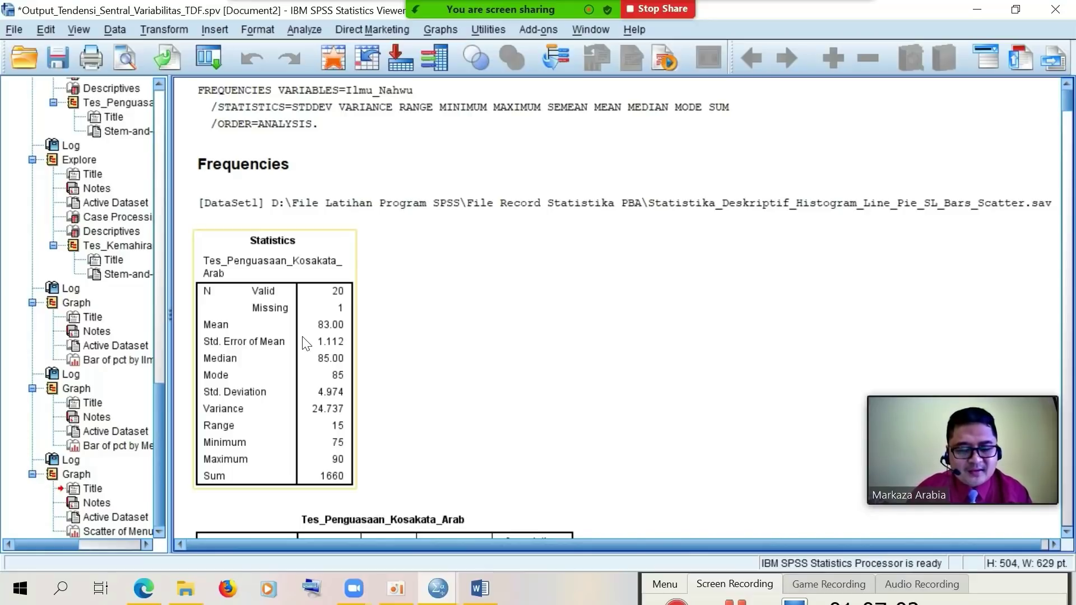
right_click(301, 338)
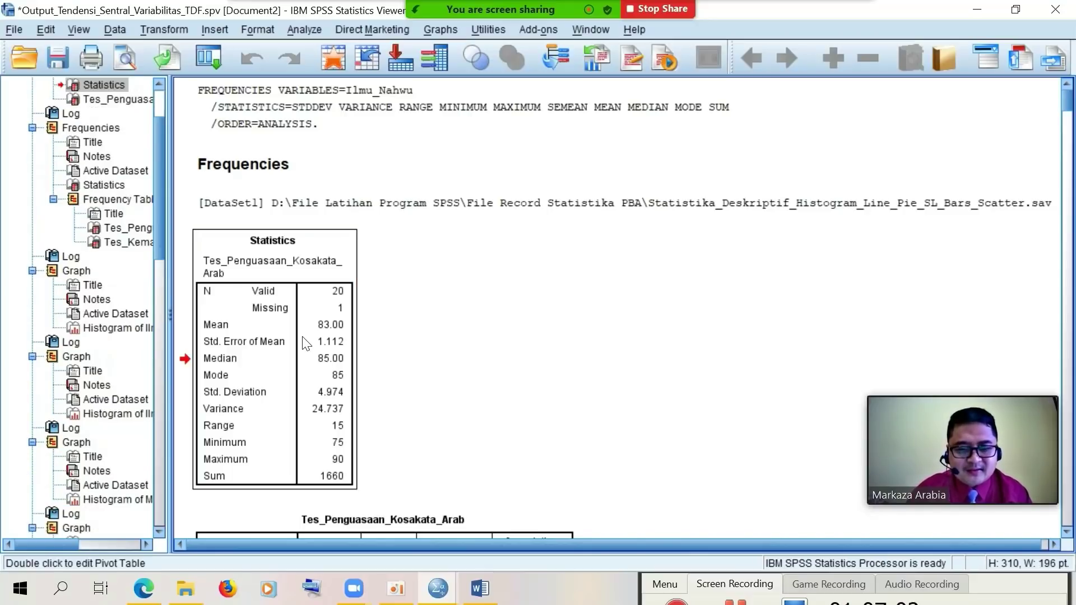
right_click(282, 286)
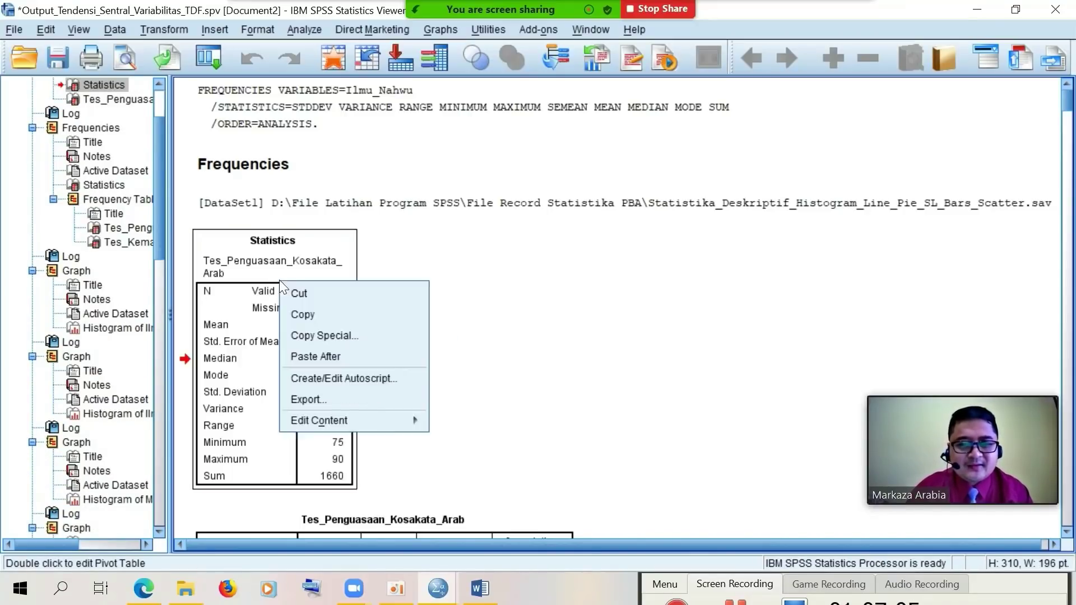
left_click(319, 315)
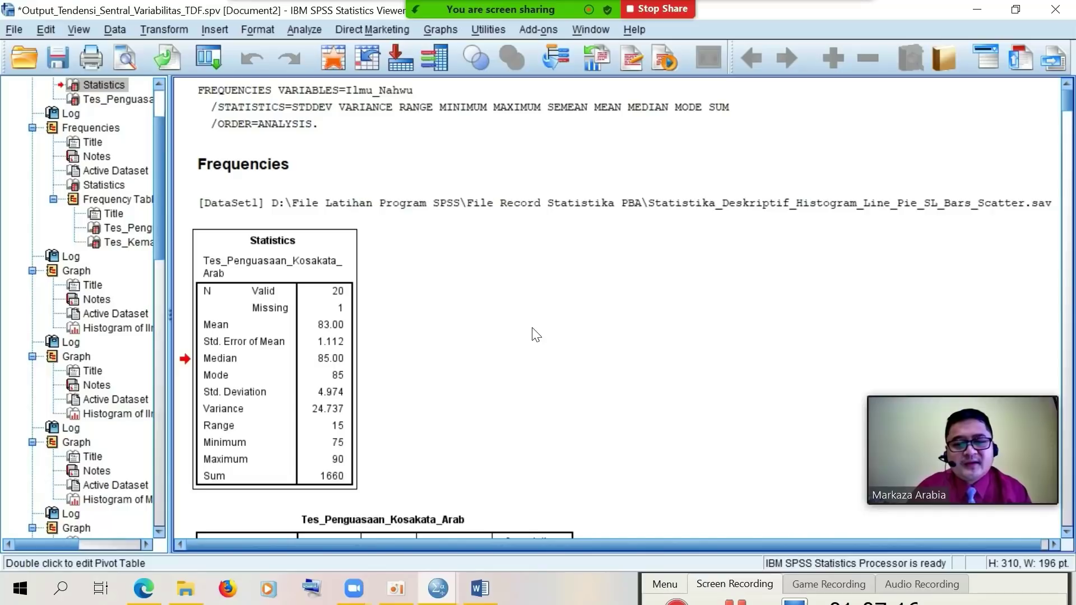
mouse_move(480, 587)
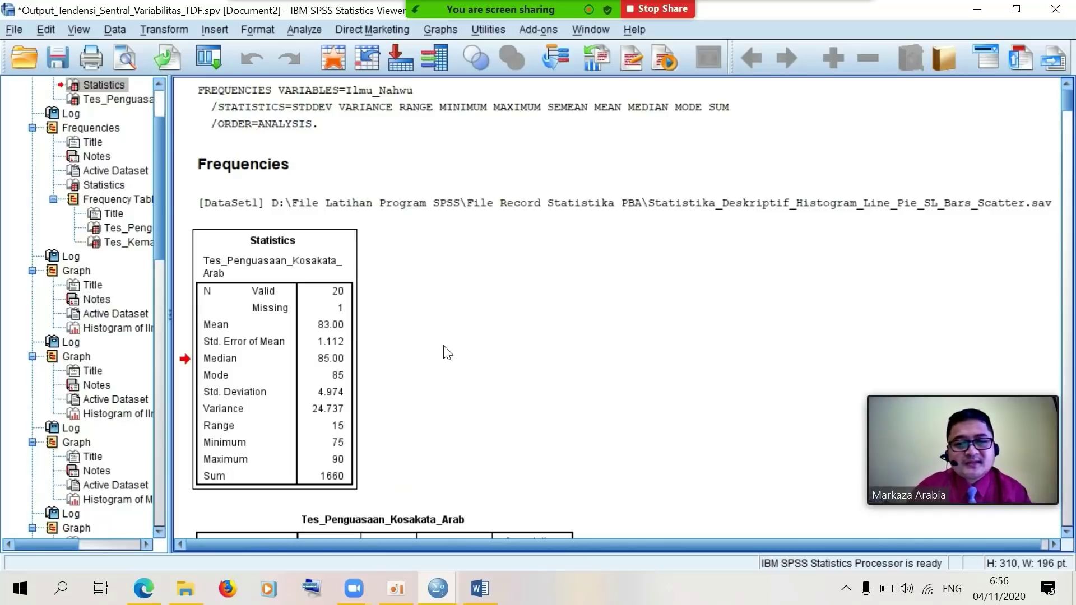
right_click(322, 335)
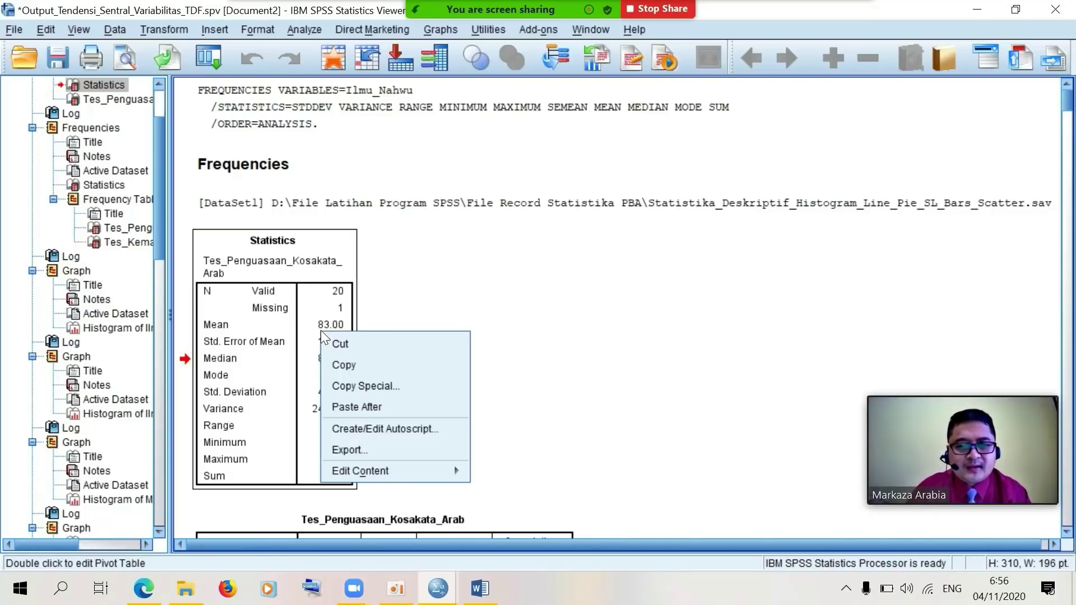
left_click(348, 365)
Switch to Word and delete the whole Statistics table from the document
left_click(478, 588)
left_click(386, 234)
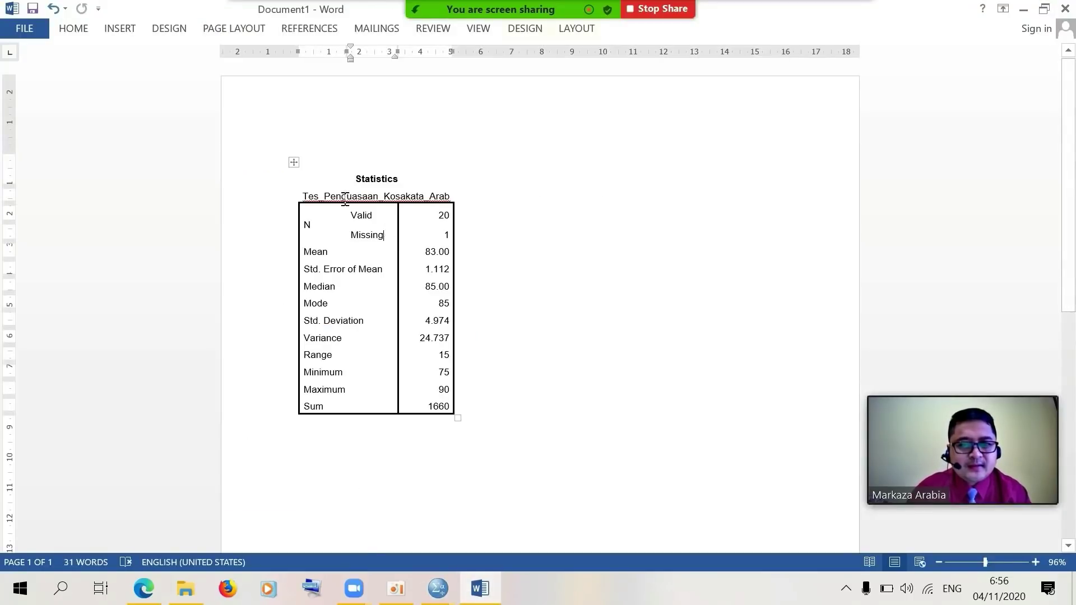
left_click(294, 161)
key("BackSpace")
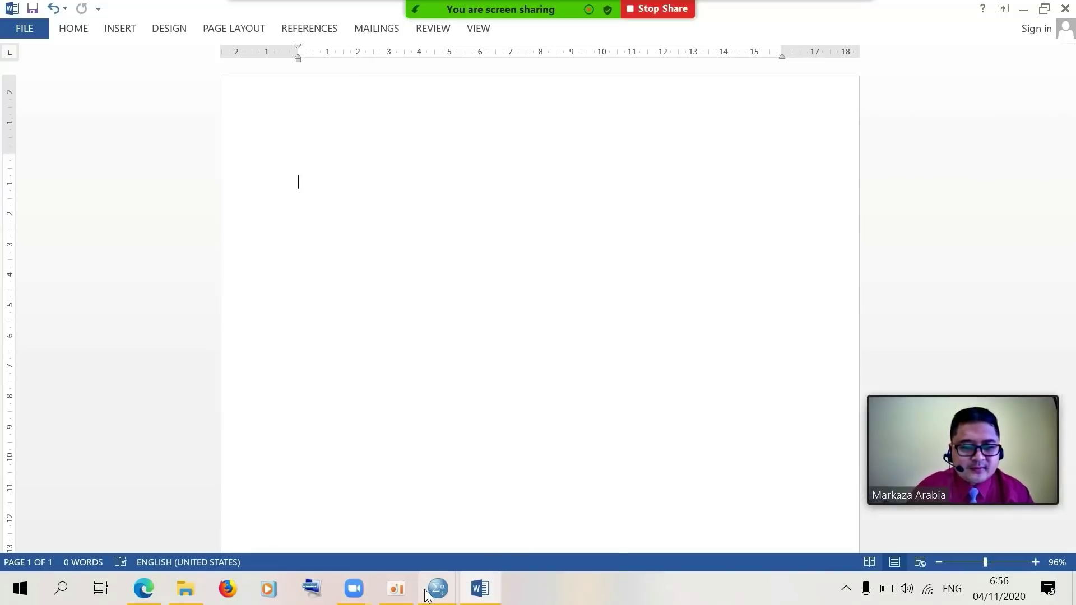
Copy the Tes_Penguasaan_Kosakata_Arab Statistics table from the SPSS output and paste it into the empty Word document
mouse_move(425, 591)
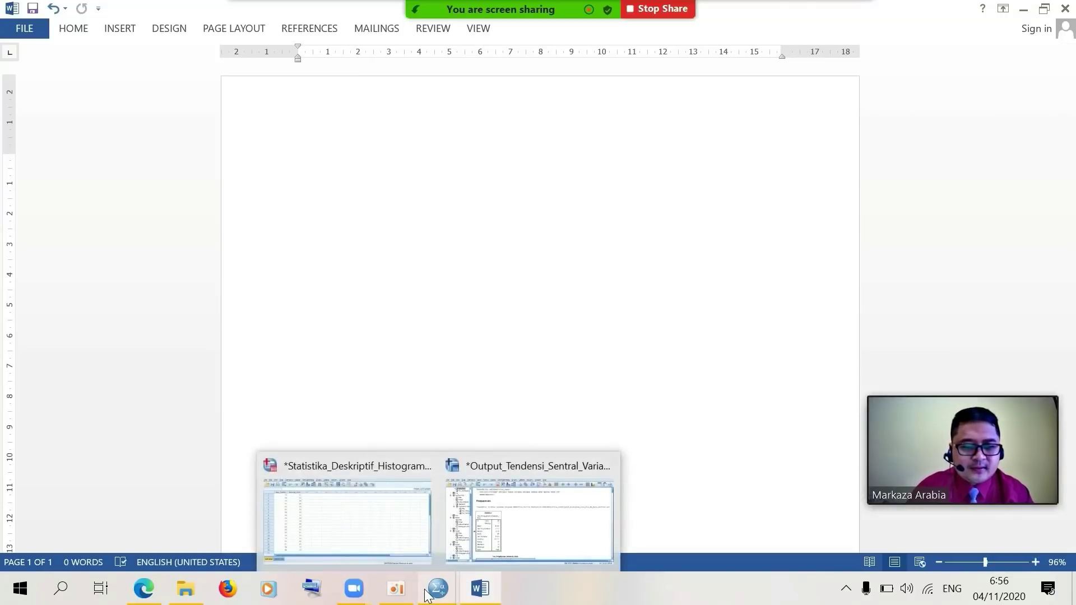
left_click(469, 522)
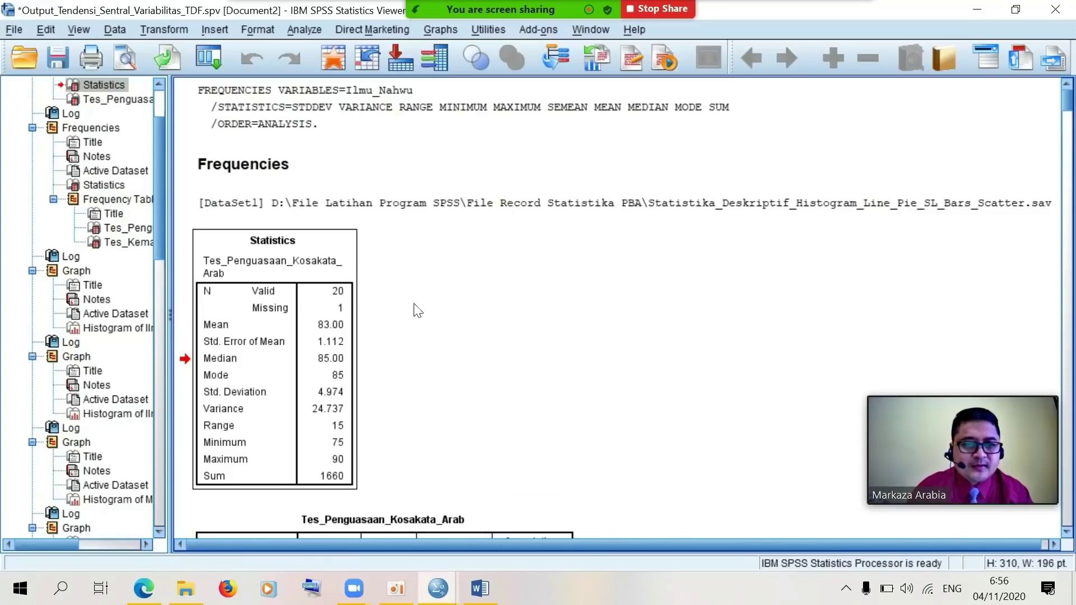
right_click(308, 286)
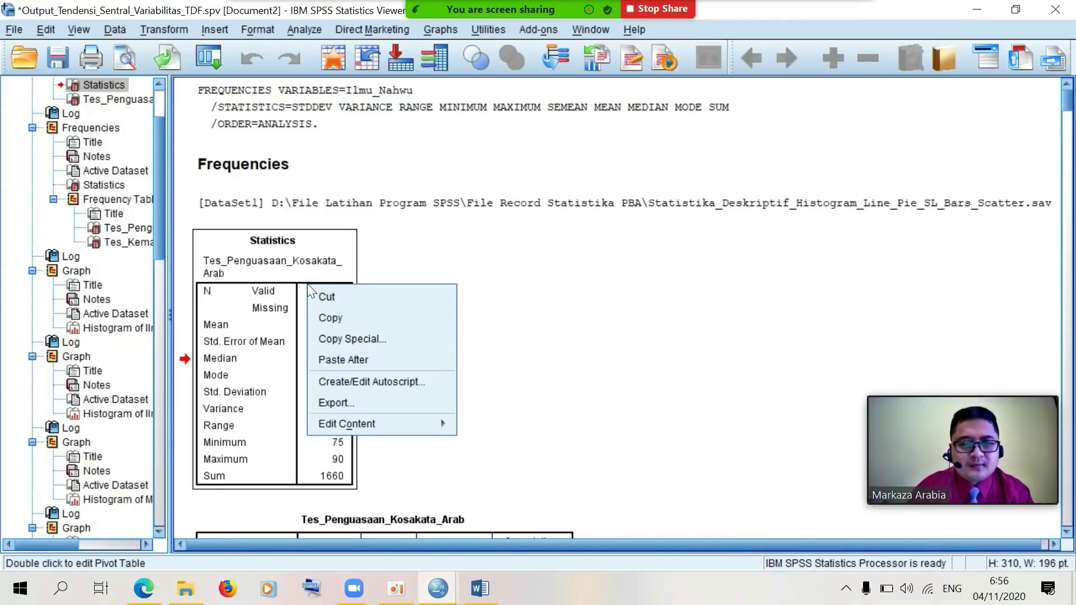
left_click(336, 325)
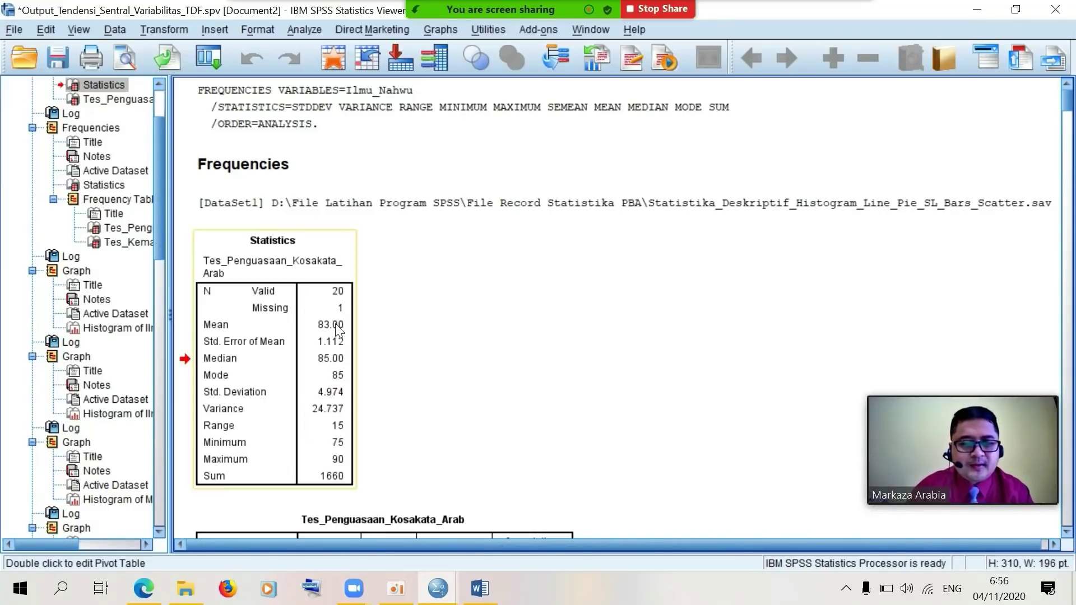
left_click(481, 589)
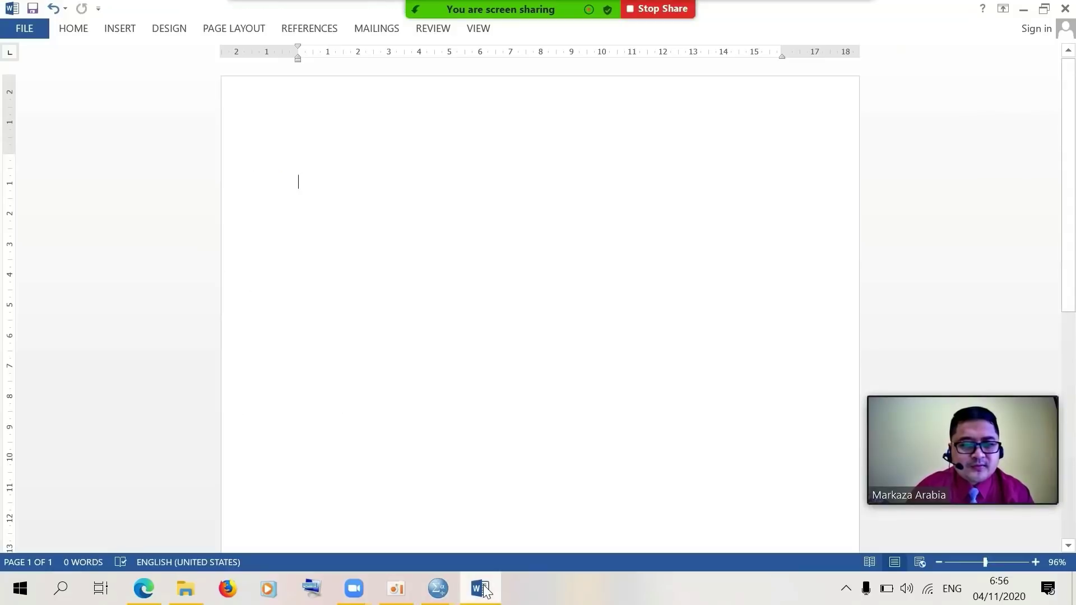
right_click(317, 178)
left_click(349, 249)
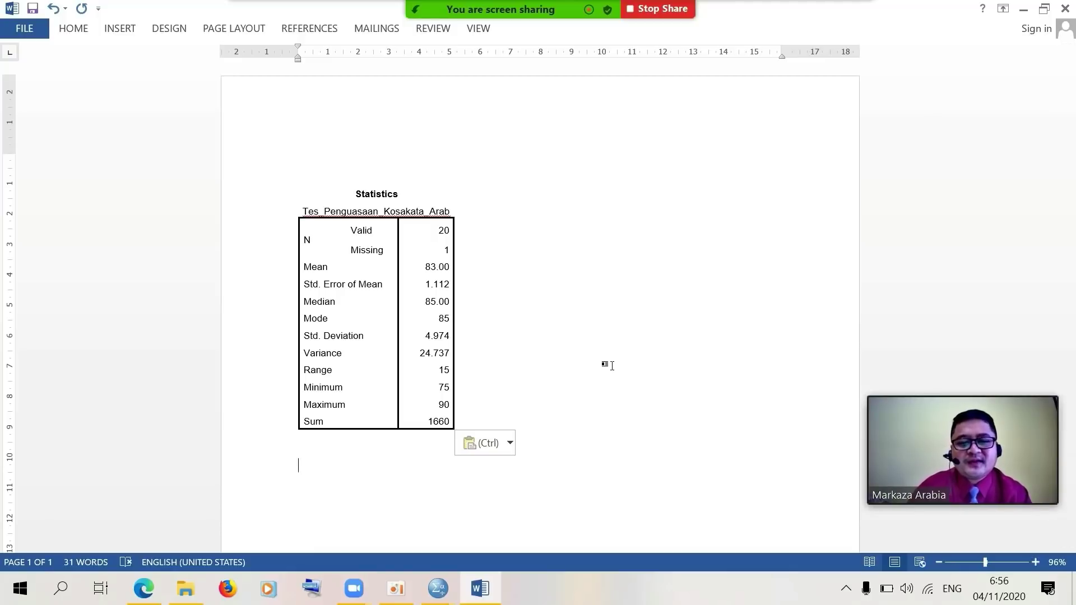
Switch to the SPSS output, find the Tes_Kemahiran_Menulis_Bahasa_Arab histogram with the normal curve and copy it
mouse_move(454, 596)
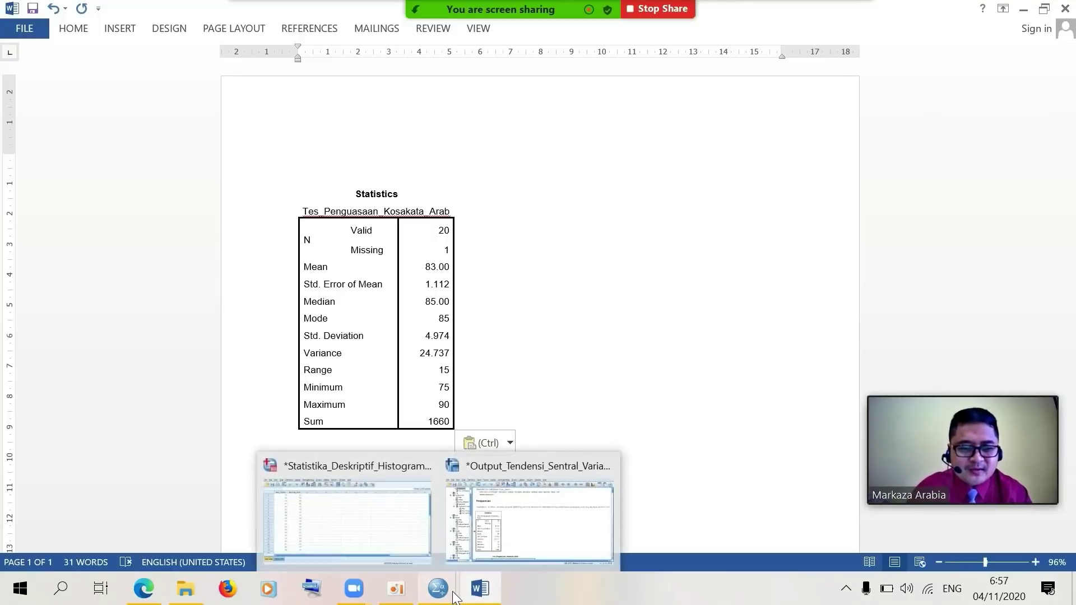
left_click(465, 522)
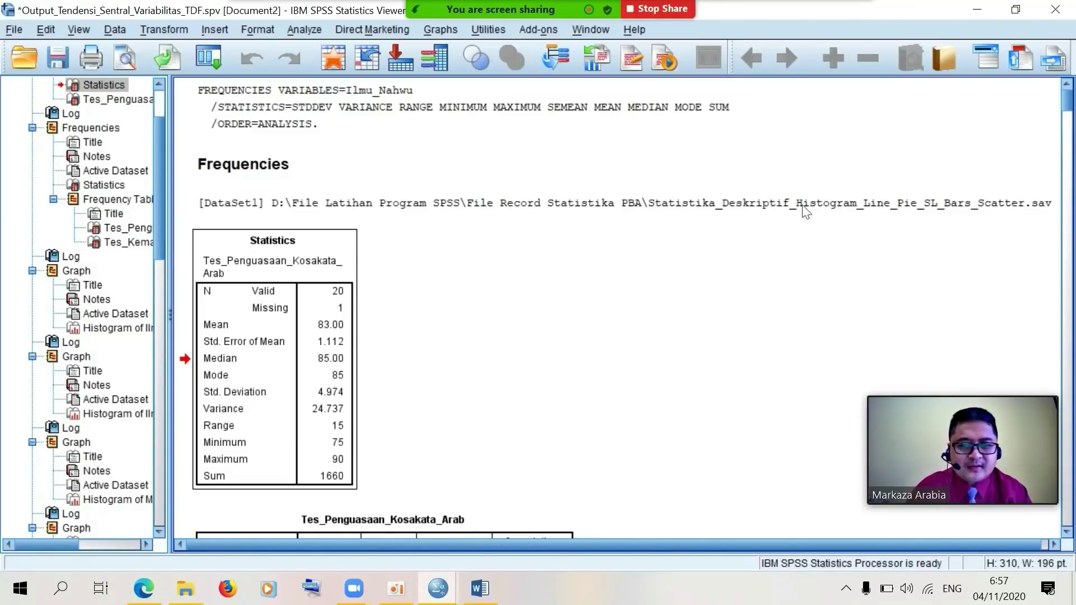
scroll(1067, 234, "down", 20)
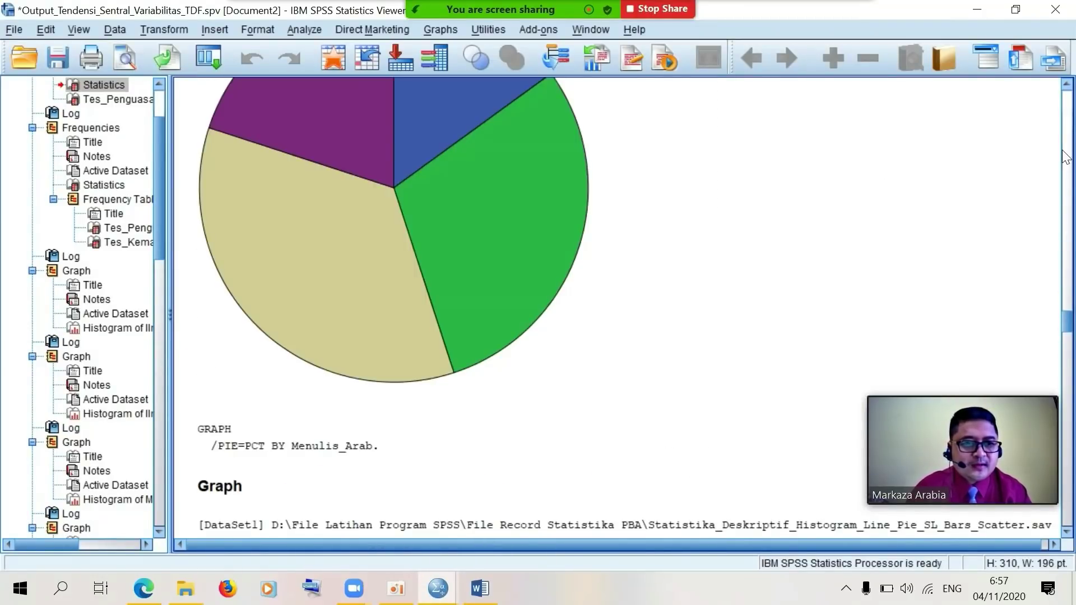
left_click(1066, 158)
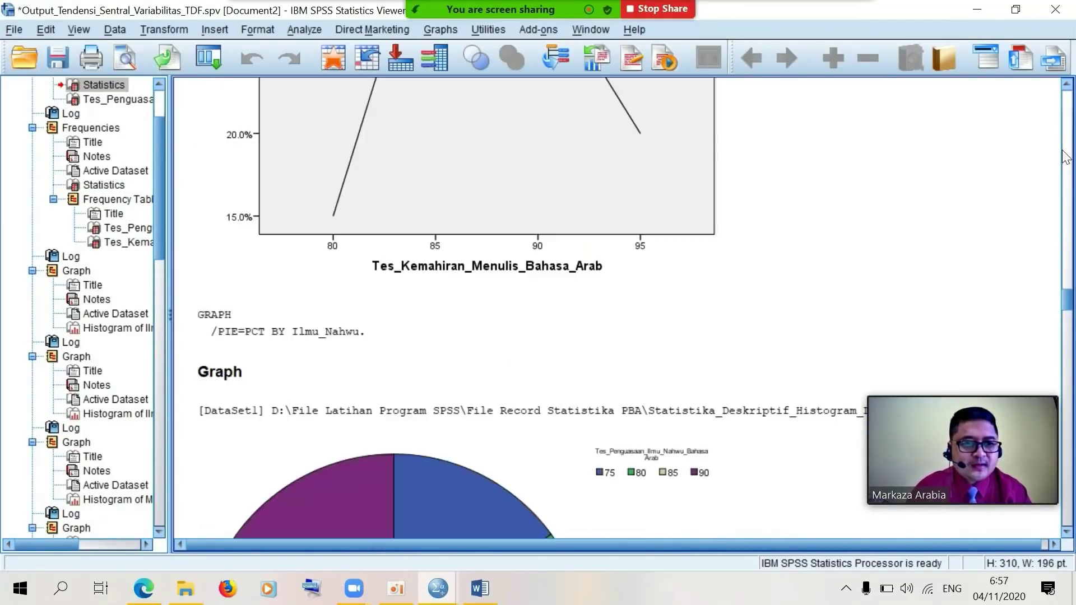
left_click(1067, 162)
left_click(1067, 163)
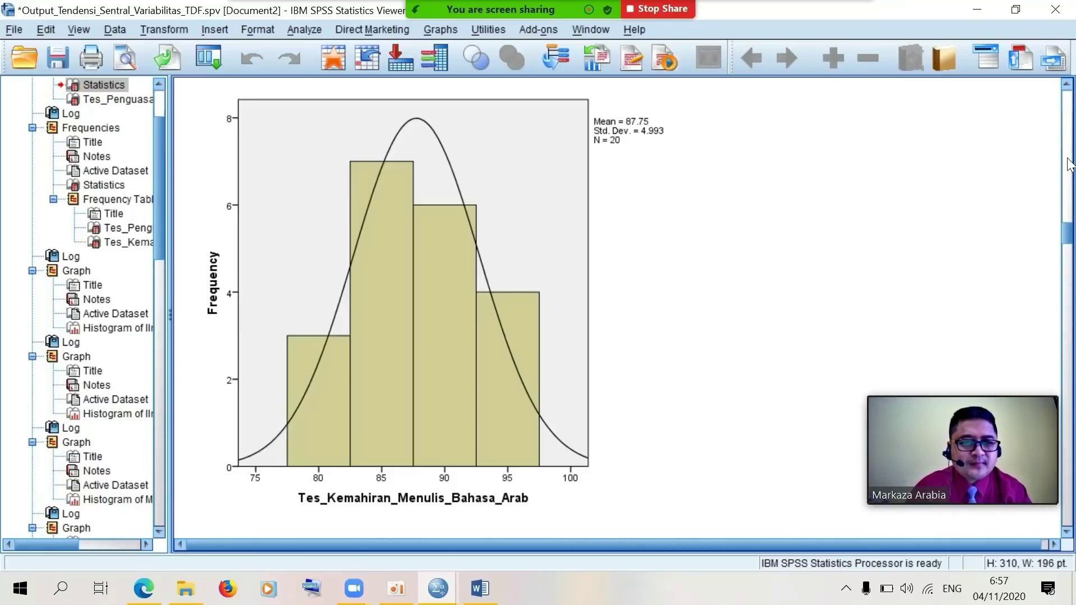
left_click(483, 318)
right_click(483, 318)
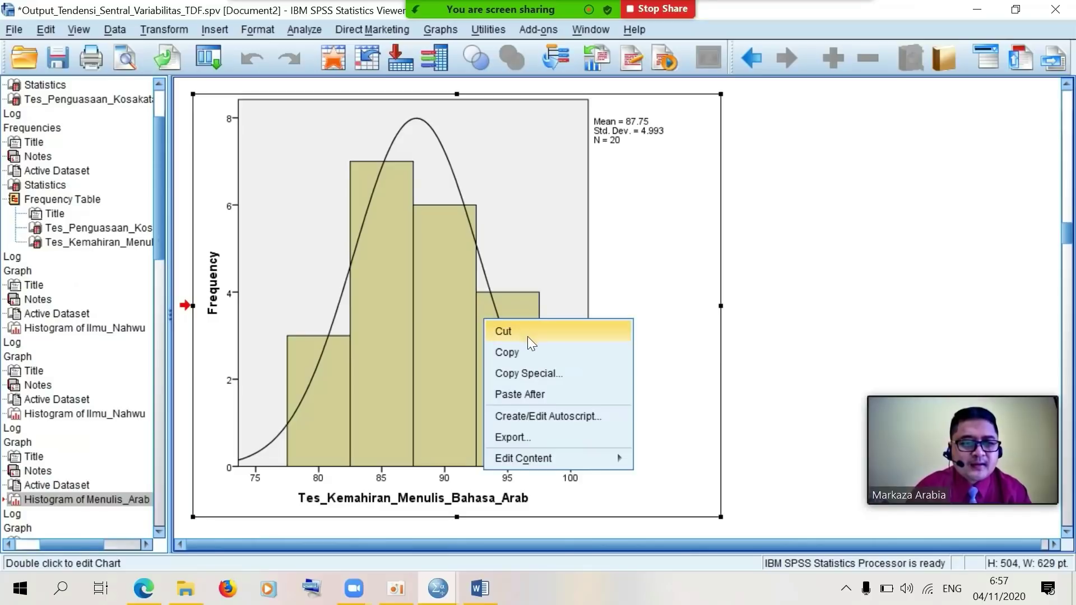
left_click(532, 352)
Paste the copied histogram into the Word document below the Statistics table, keeping the source formatting
left_click(479, 588)
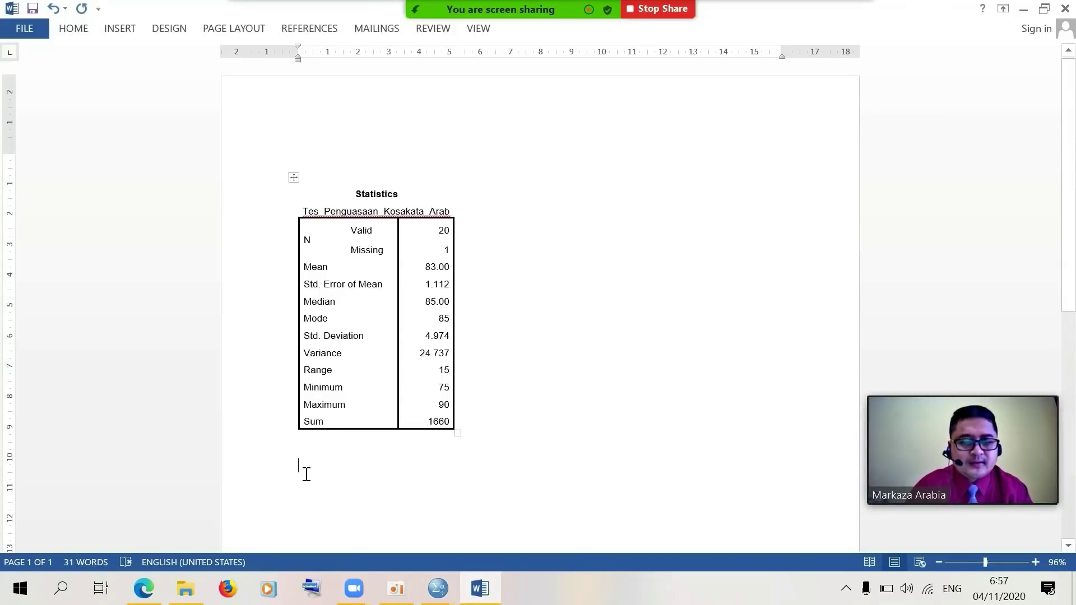
right_click(305, 473)
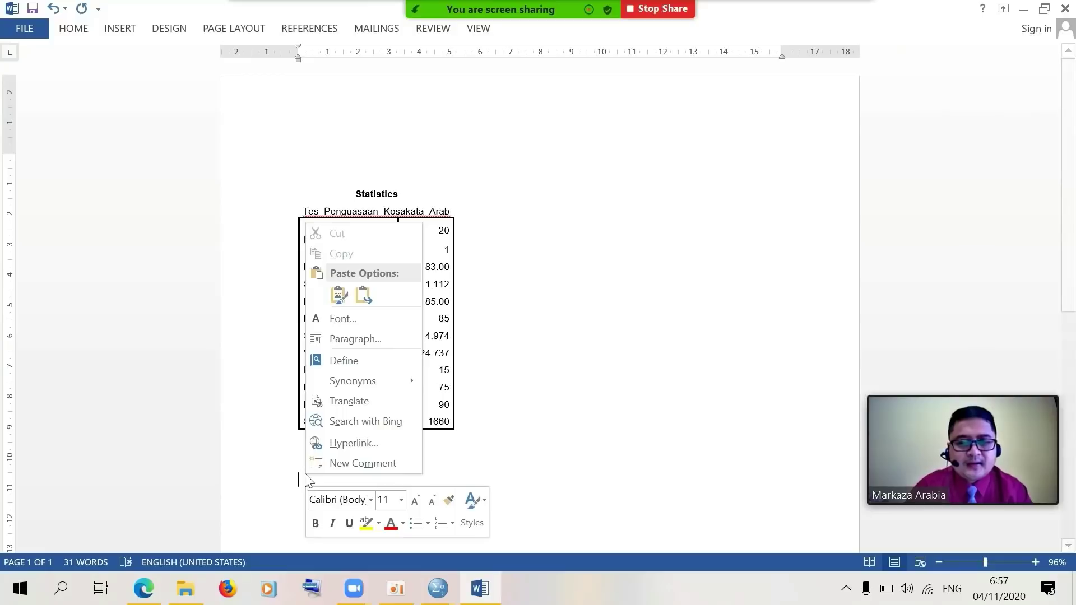
left_click(336, 294)
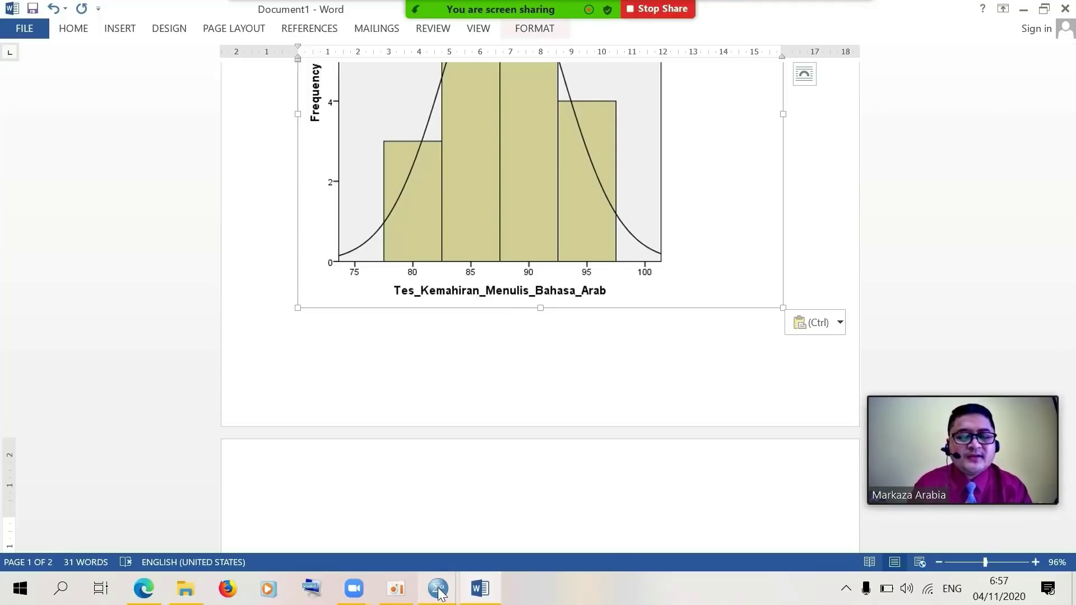
Switch back to the start of the SPSS output, select all items from the outline's Output root and clear the selection
mouse_move(437, 588)
left_click(481, 538)
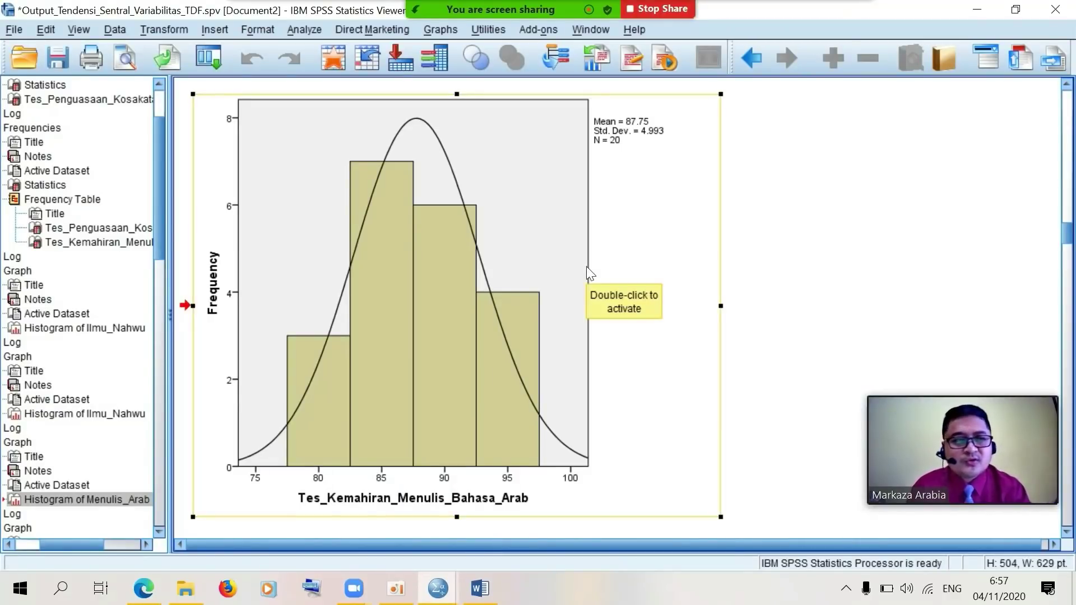
left_click(1066, 110)
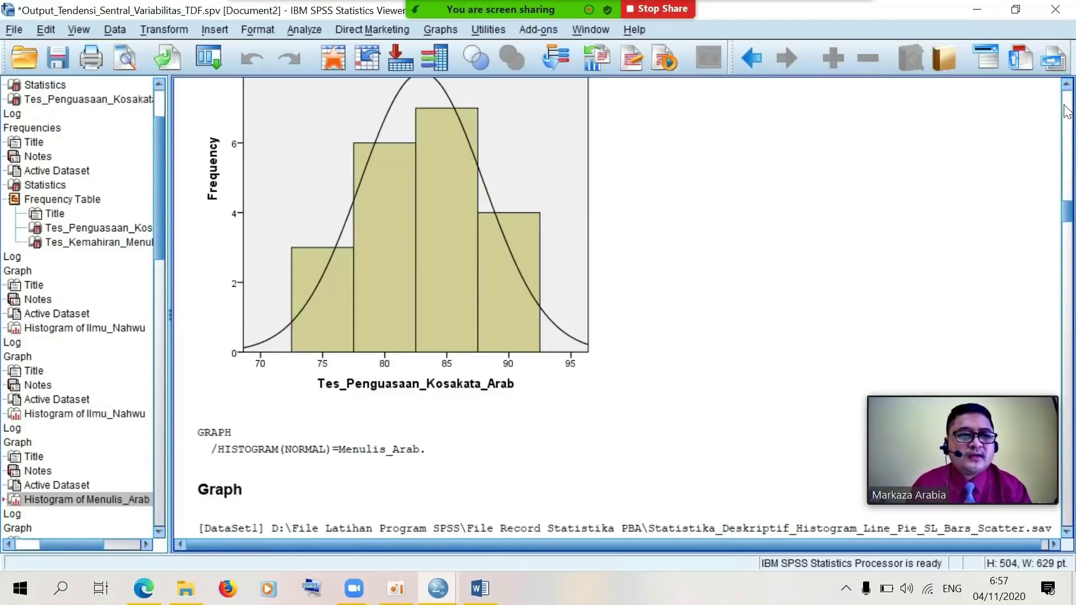
left_click_drag(1071, 217, 1071, 106)
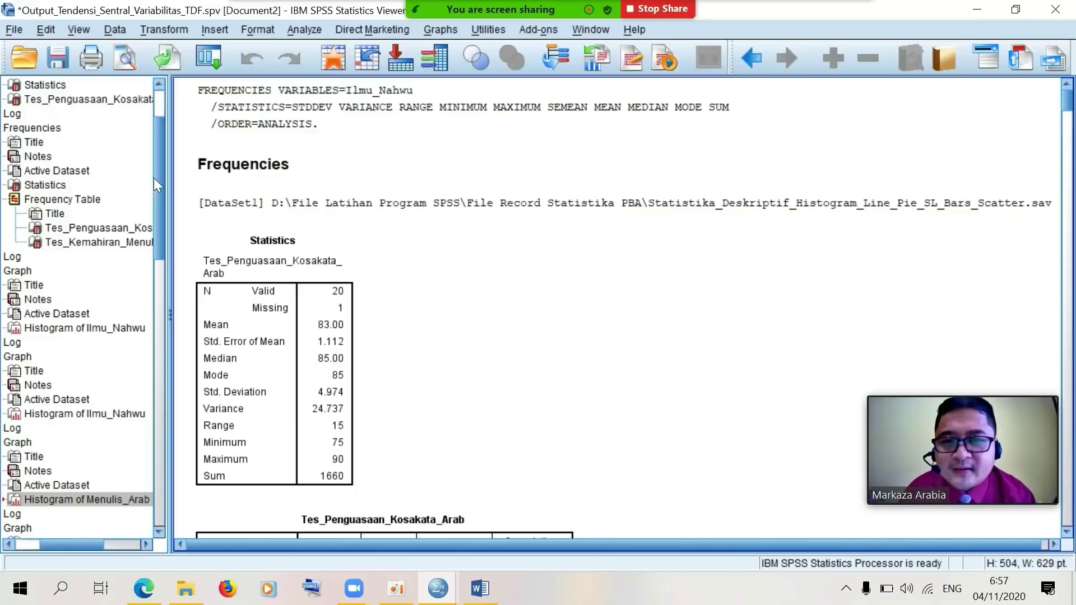
left_click_drag(155, 177, 162, 95)
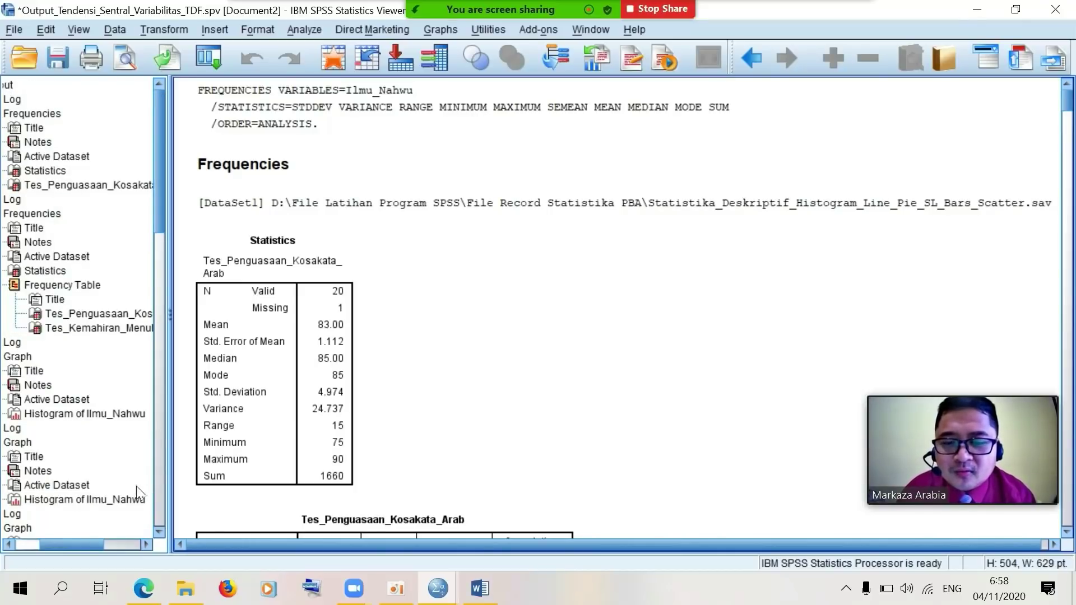
left_click_drag(90, 542, 63, 542)
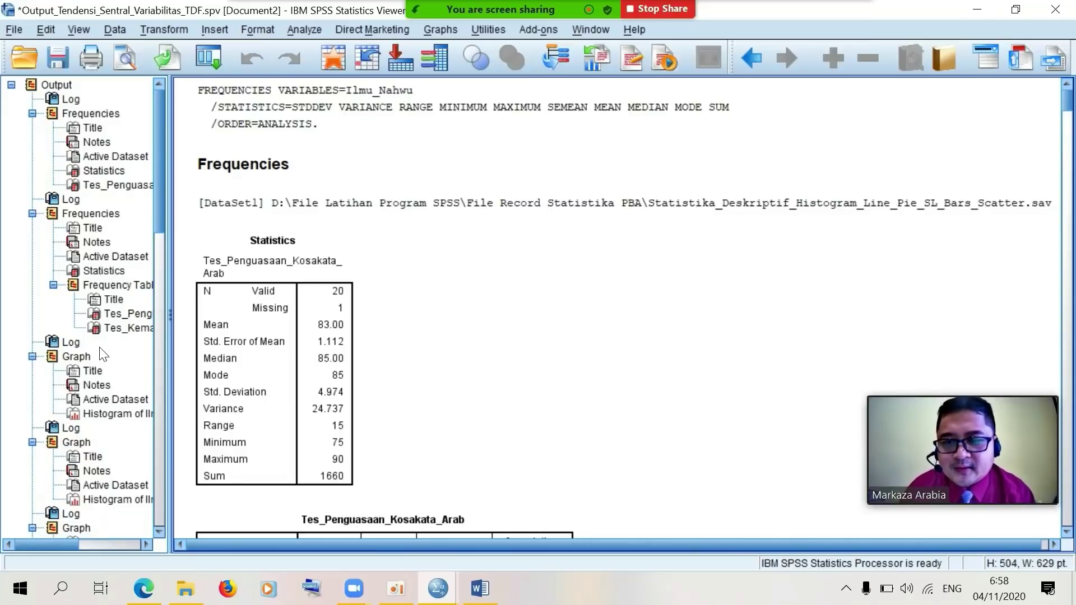
left_click(54, 84)
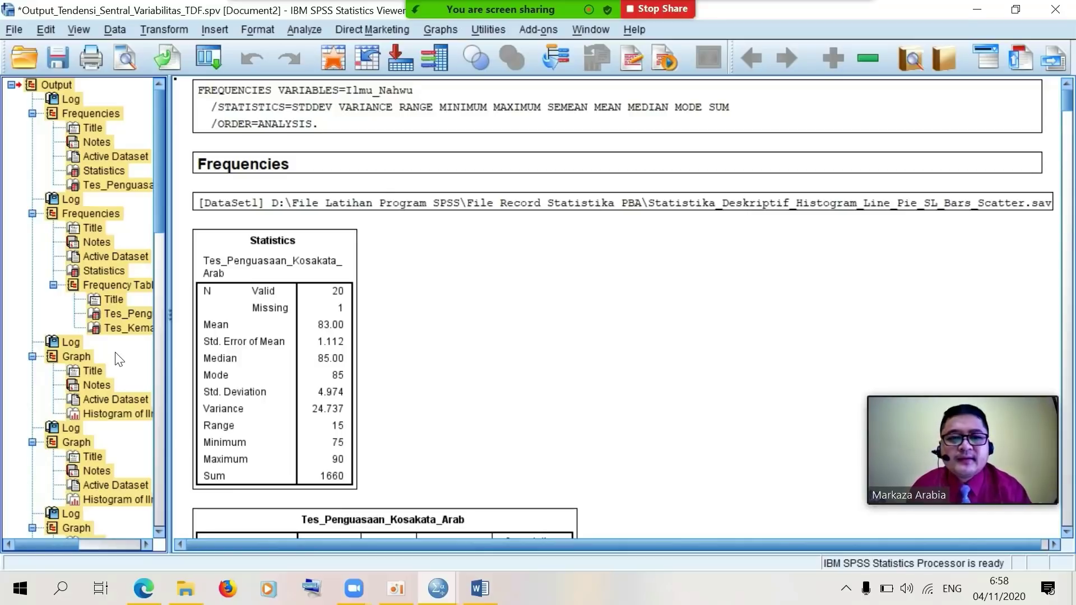
left_click(420, 254)
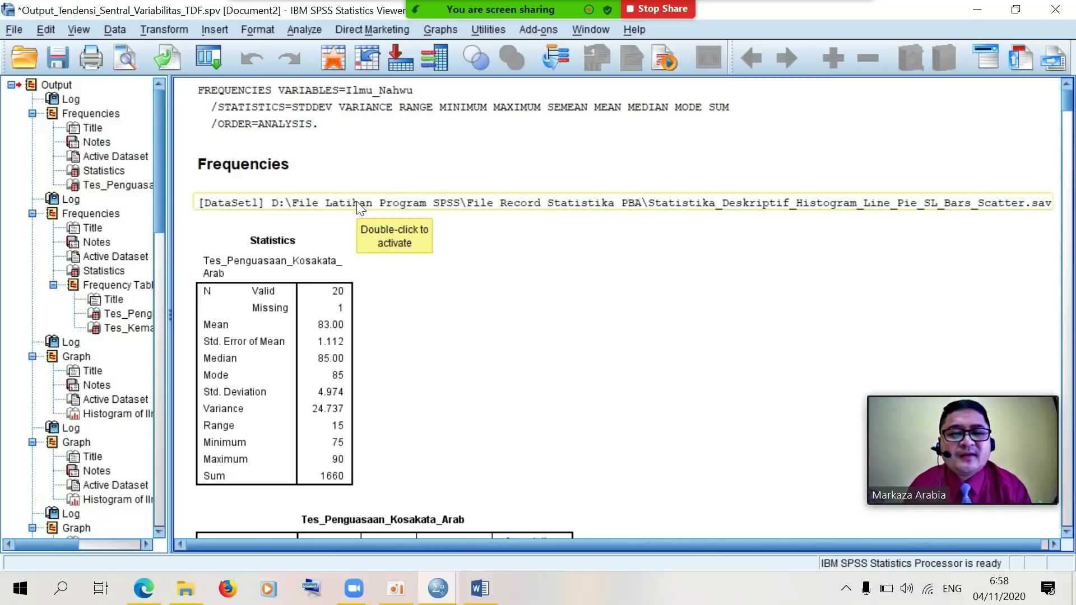
Cut the FREQUENCIES syntax log and the dataset path line above the first Statistics table from the output
left_click(1067, 192)
left_click_drag(1067, 192, 1068, 100)
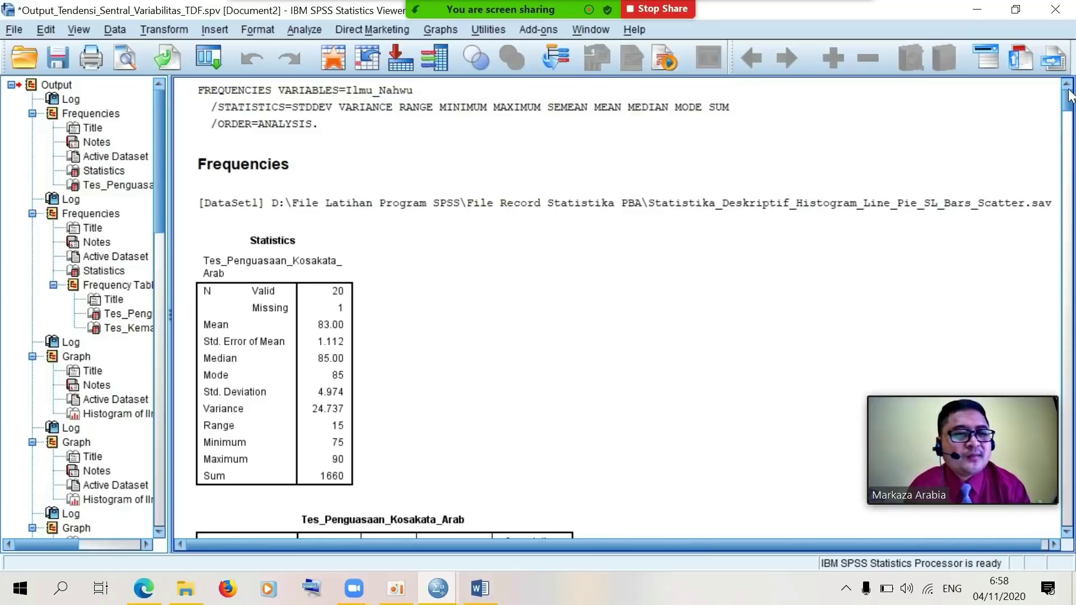
right_click(519, 111)
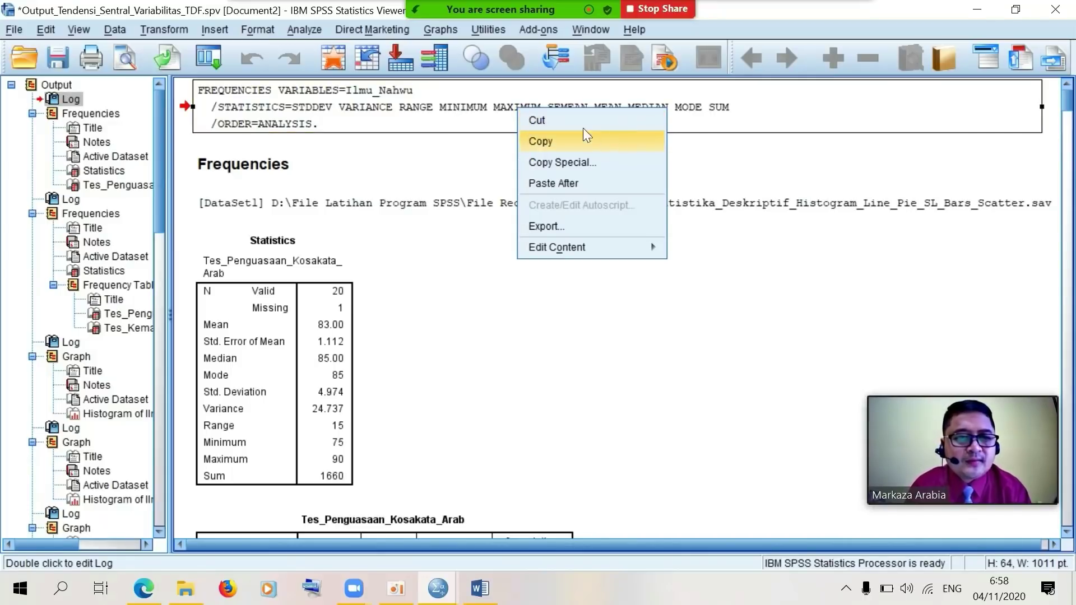
left_click(562, 119)
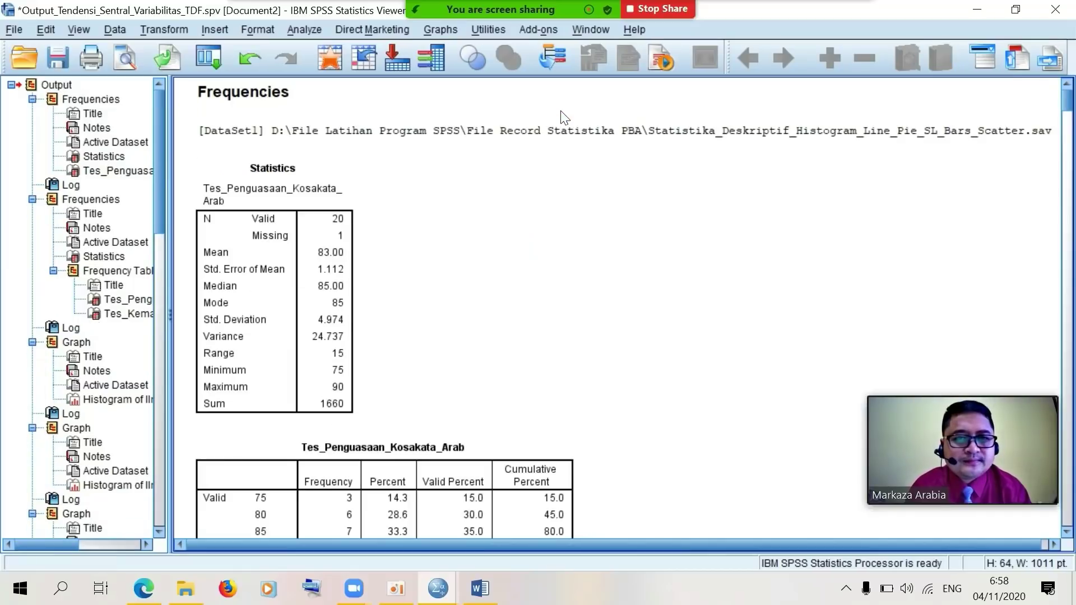
right_click(514, 137)
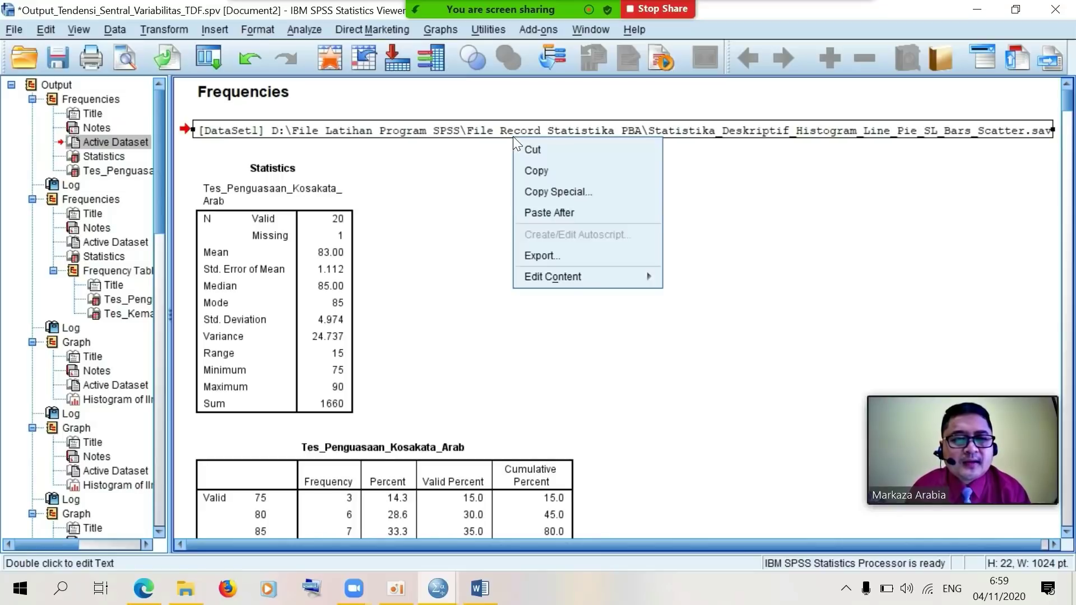
left_click(616, 149)
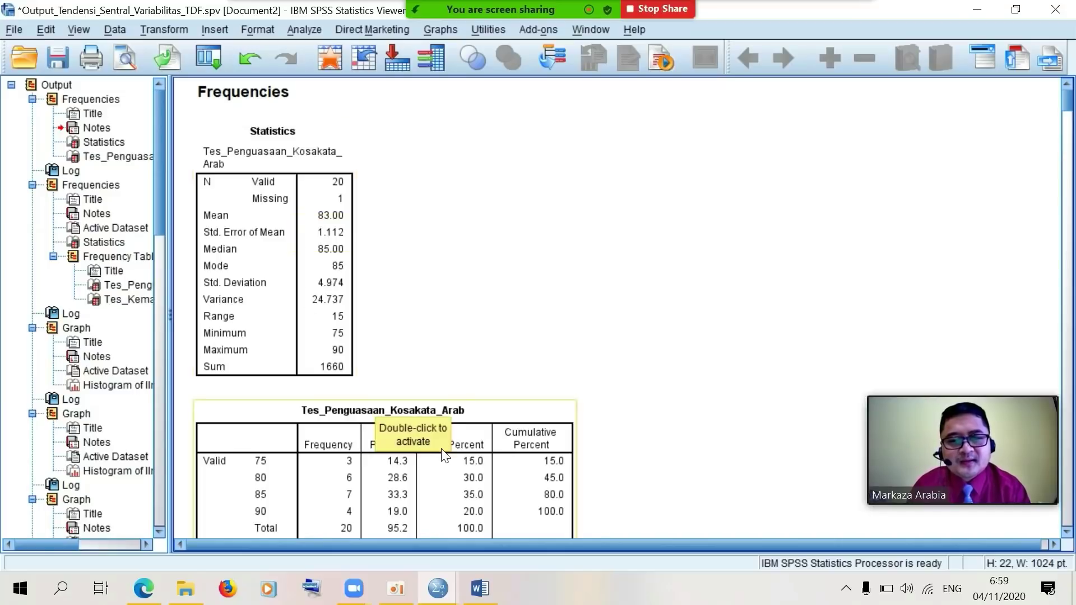
Cut the dataset path line and the /HISTOGRAM=Ilmu_Nahwu syntax log above the first Ilmu_Nahwu histogram
left_click(1069, 159)
left_click(1068, 158)
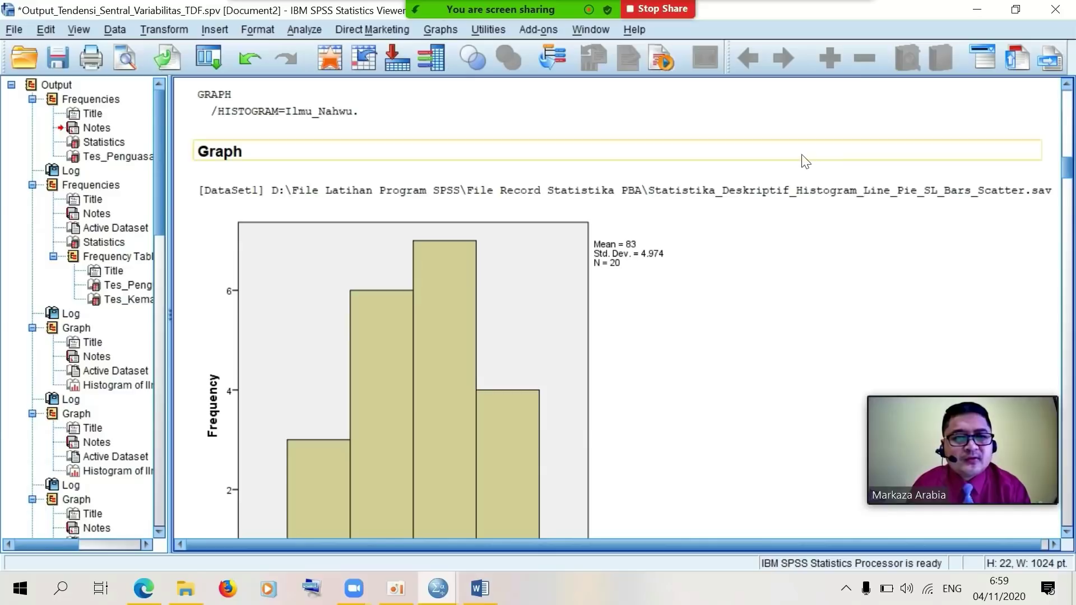
left_click(658, 196)
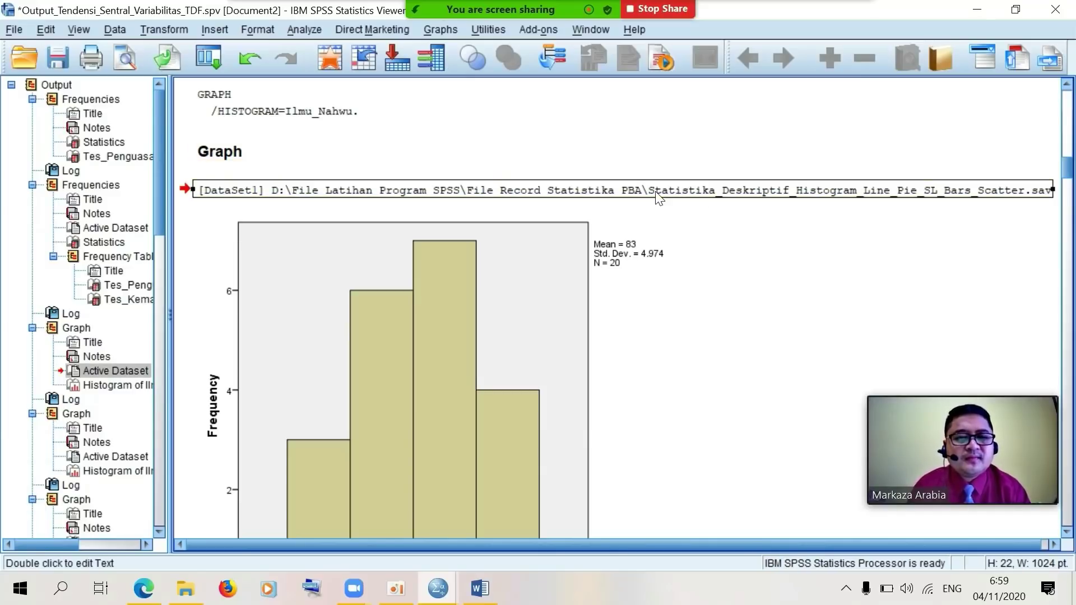
right_click(657, 196)
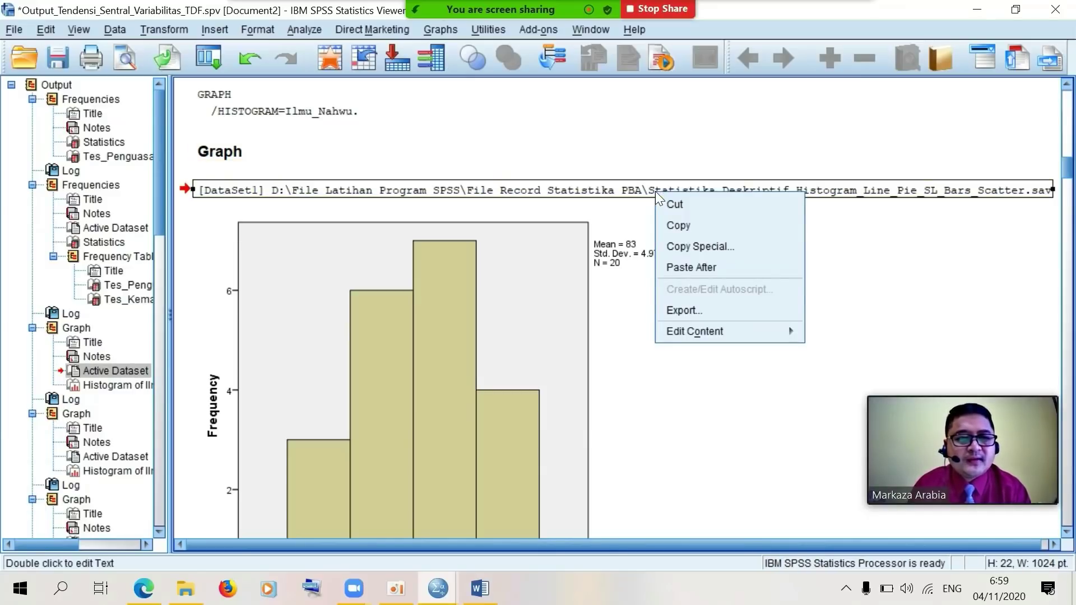
left_click(676, 204)
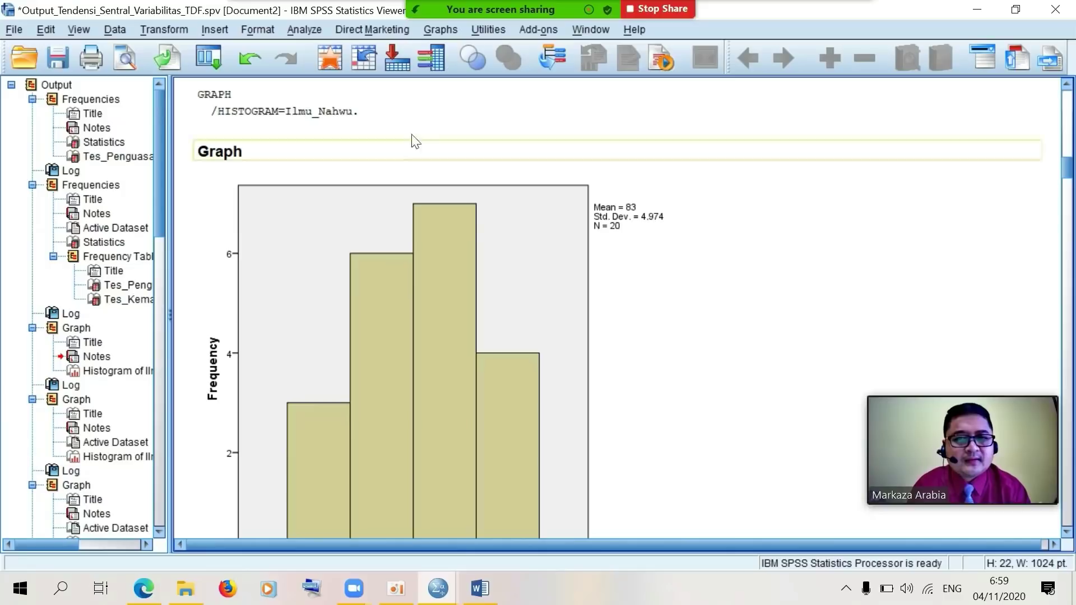
left_click(341, 112)
right_click(341, 113)
left_click(373, 130)
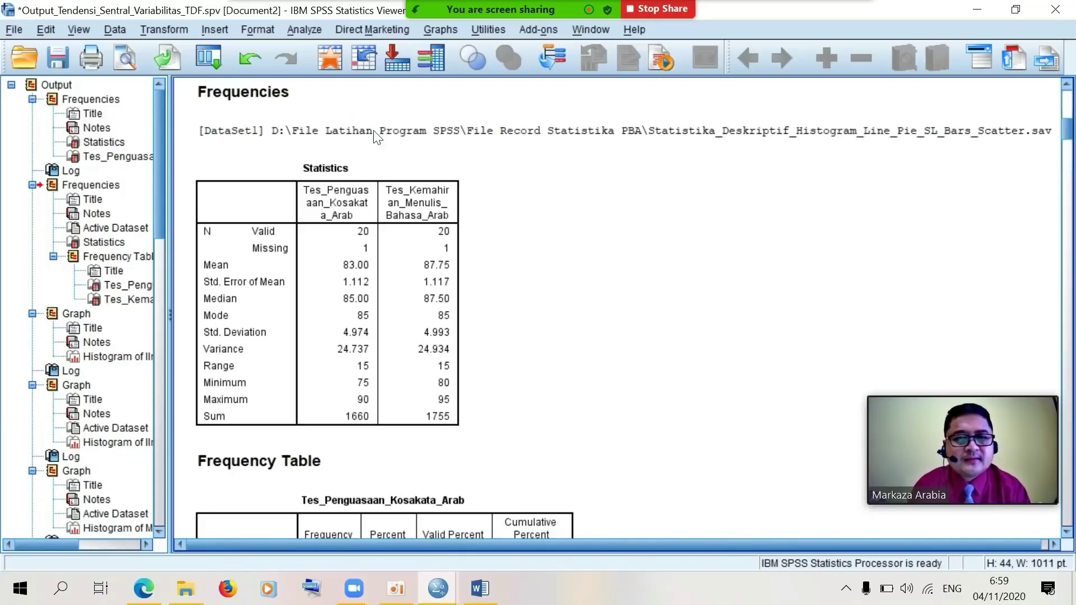
Cut the GRAPH /HISTOGRAM(NORMAL)=Ilmu_Nahwu syntax log above the histogram with the normal curve
scroll(1067, 140, "down", 3)
left_click_drag(1068, 143, 1068, 194)
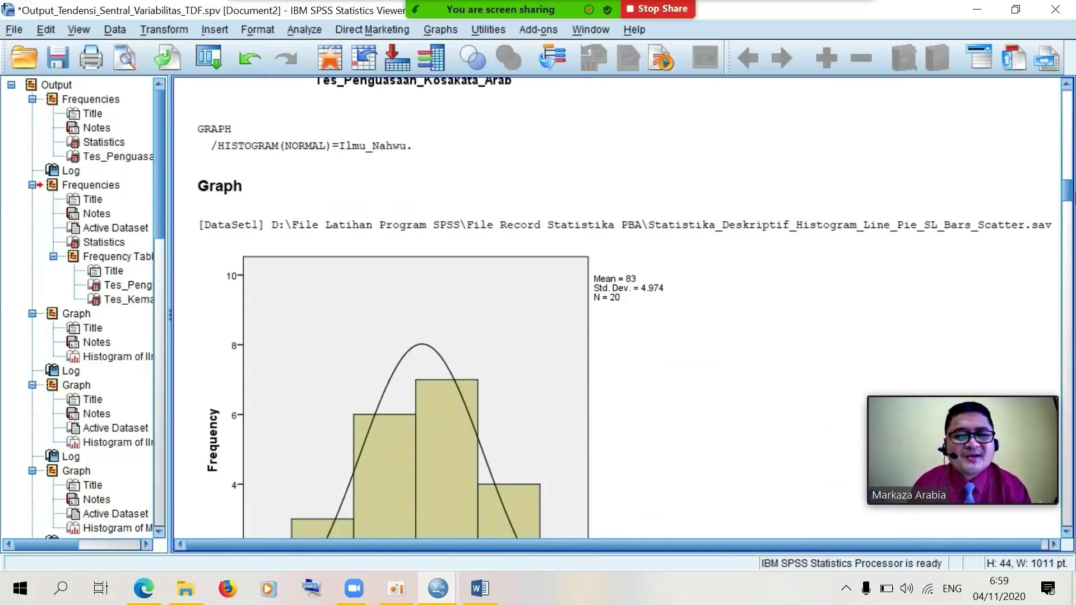
left_click(301, 140)
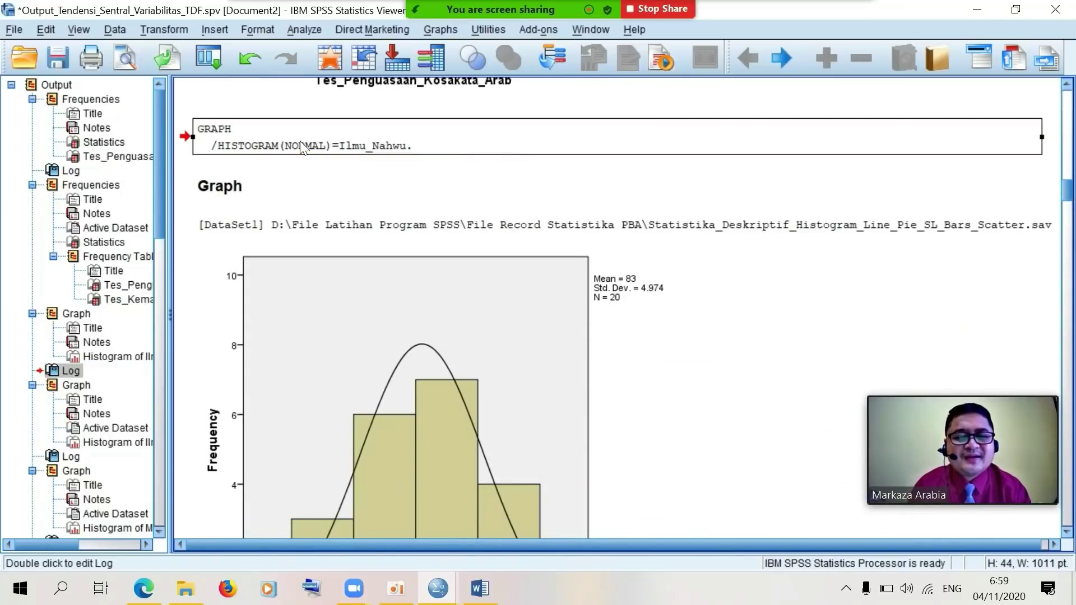
right_click(300, 140)
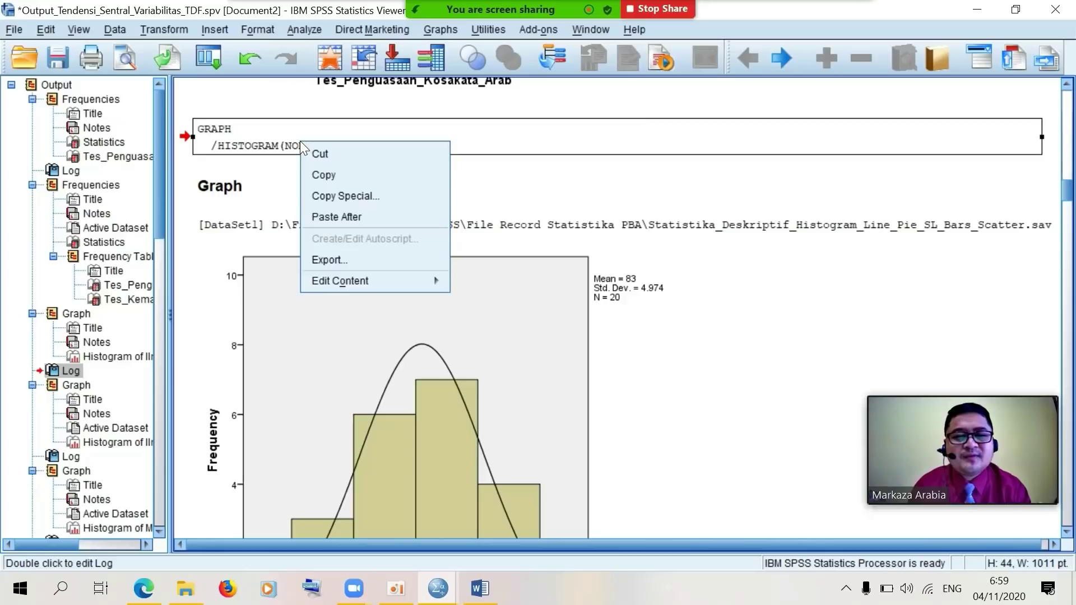
left_click(327, 153)
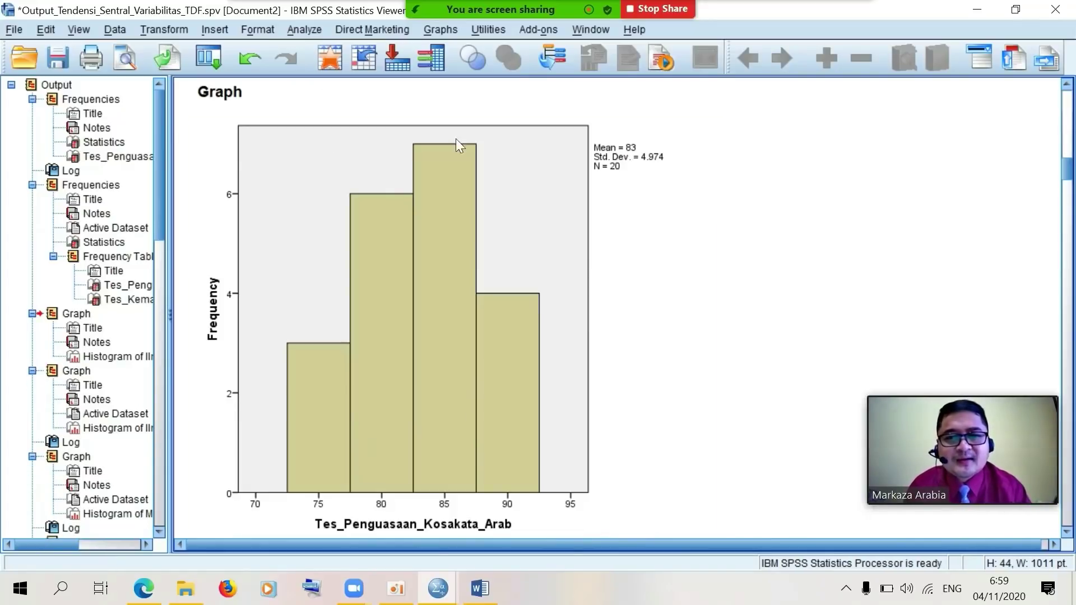
Select the entire output from the Output root and set up an export of all objects as Word/RTF (*.doc)
left_click_drag(1066, 179, 1055, 108)
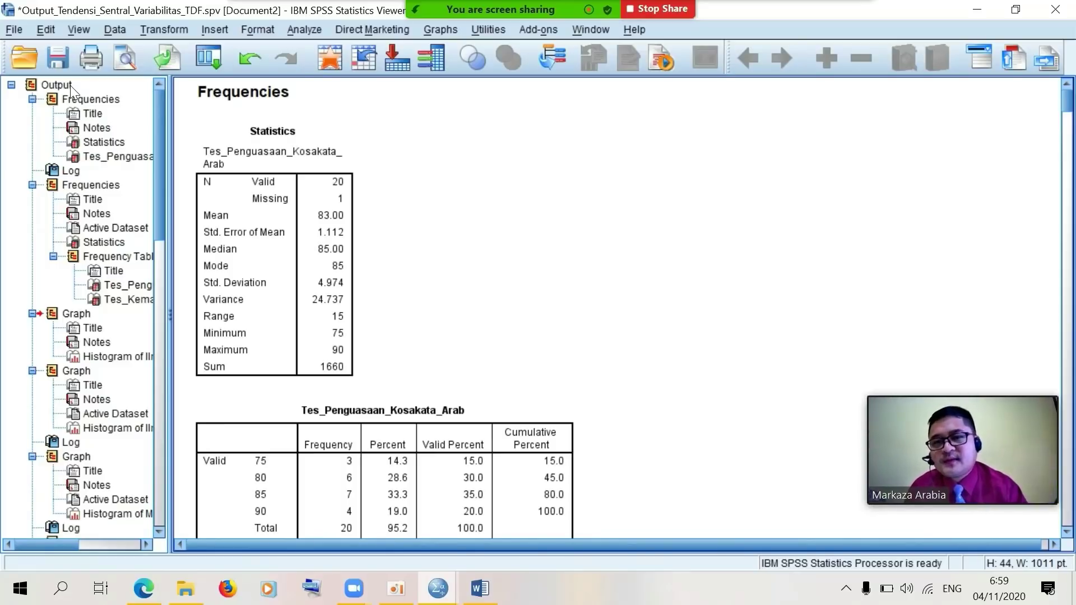
left_click(56, 85)
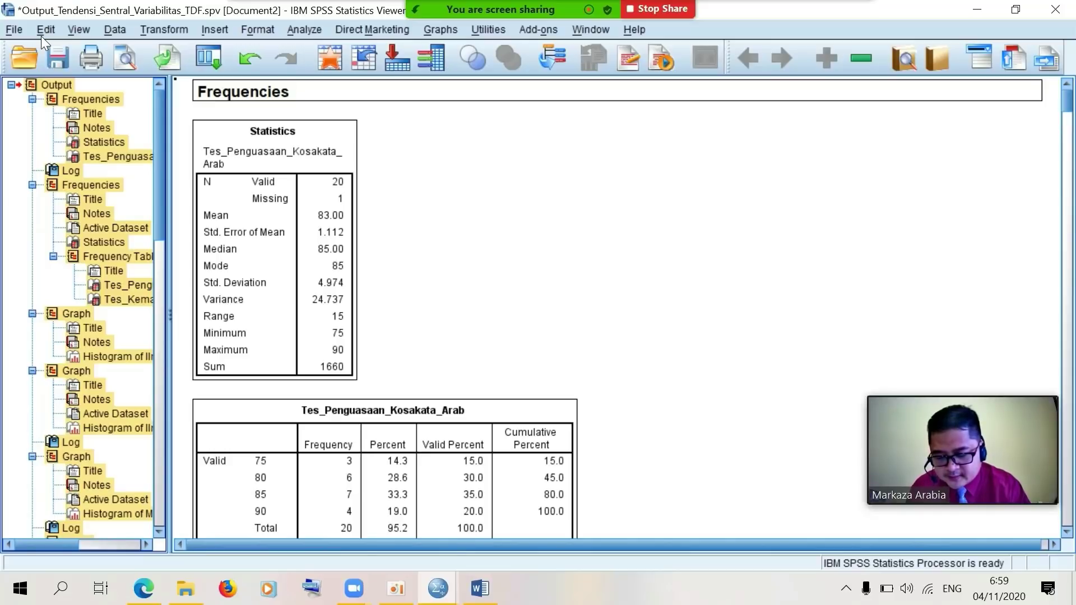
left_click(12, 32)
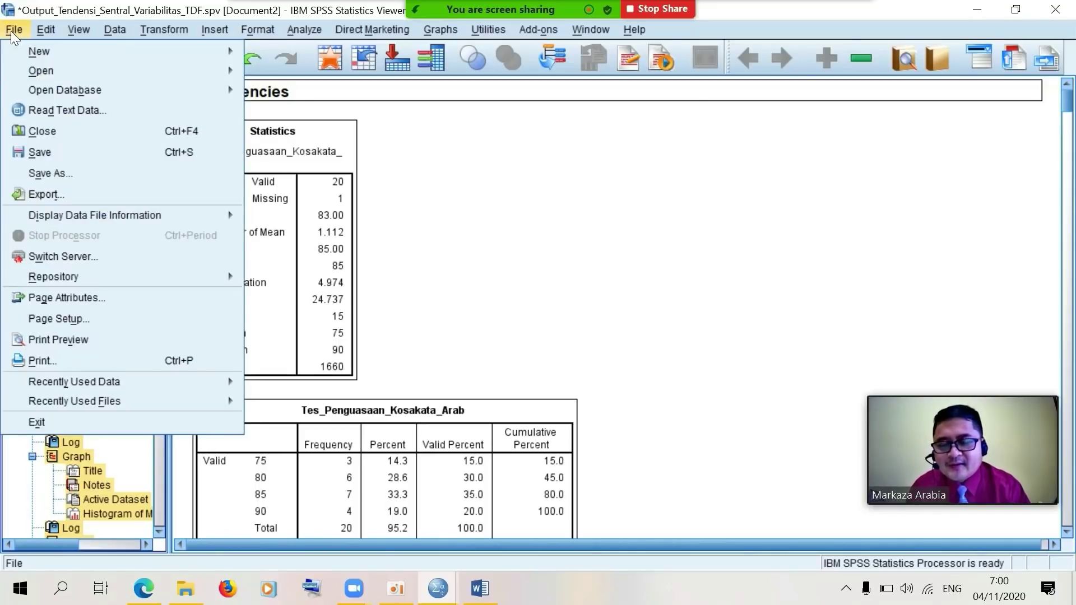
left_click(38, 191)
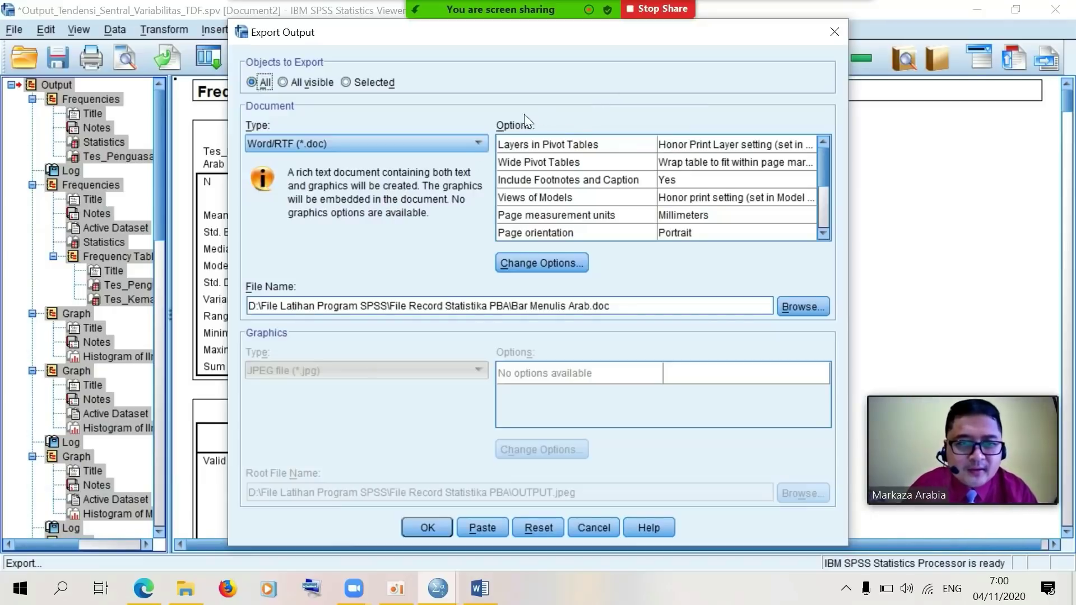
left_click(479, 149)
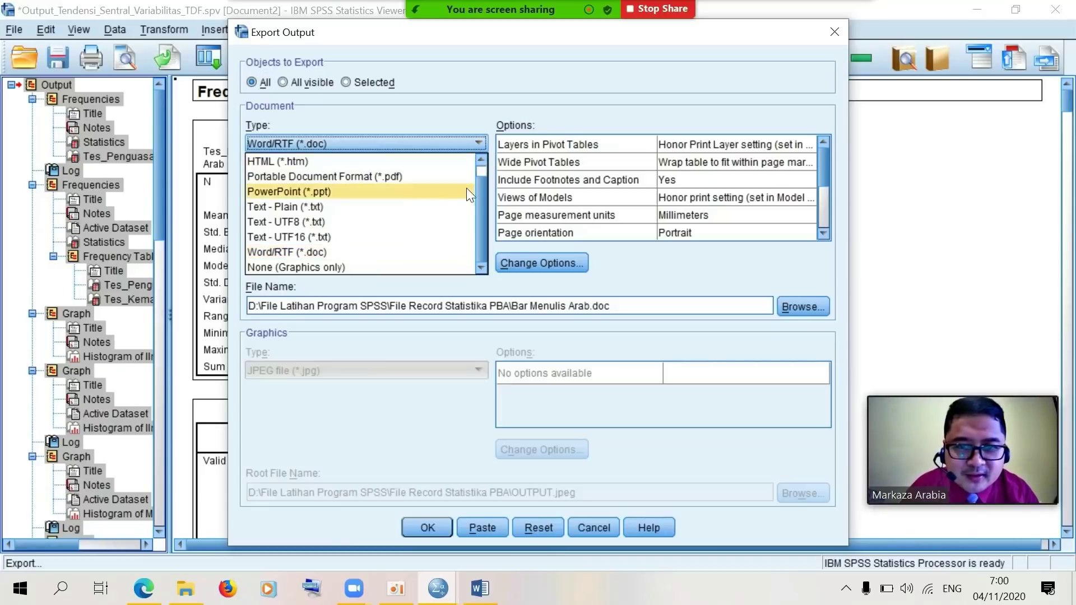
left_click(448, 249)
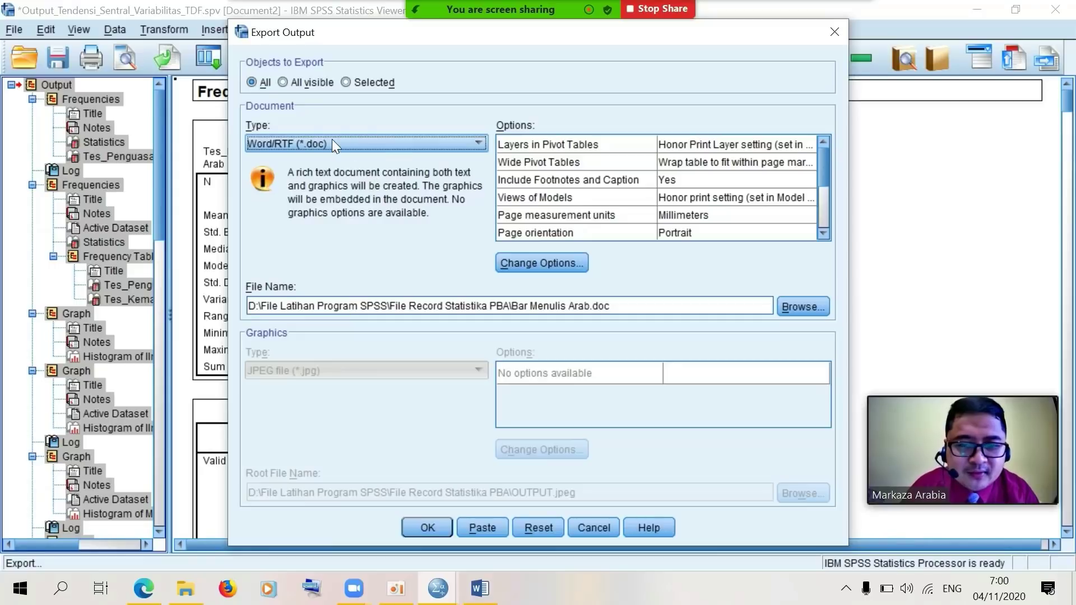
Choose the File Record Statistika PBA folder inside File Latihan Program SPSS on drive D: as the export location
left_click(819, 302)
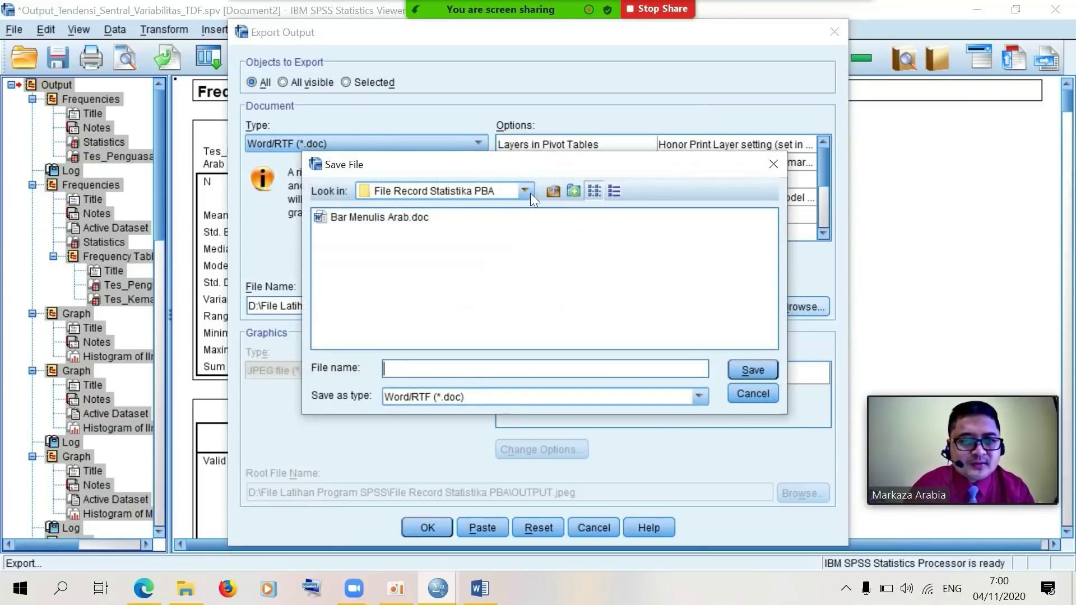
left_click(526, 191)
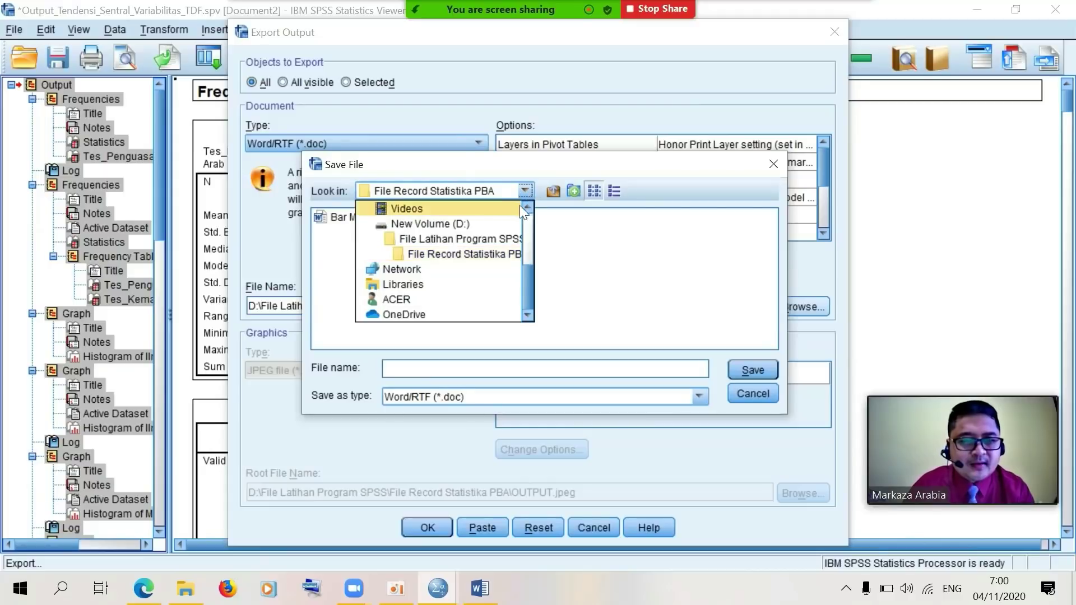
left_click(502, 224)
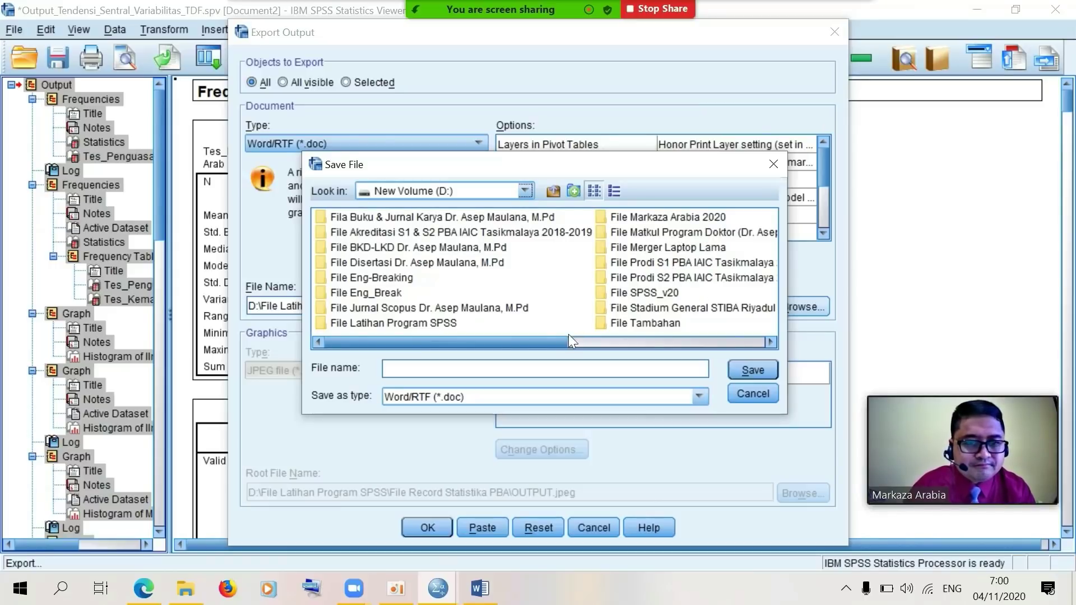
mouse_move(549, 340)
left_mouse_down()
mouse_move(718, 335)
mouse_move(542, 359)
left_mouse_up()
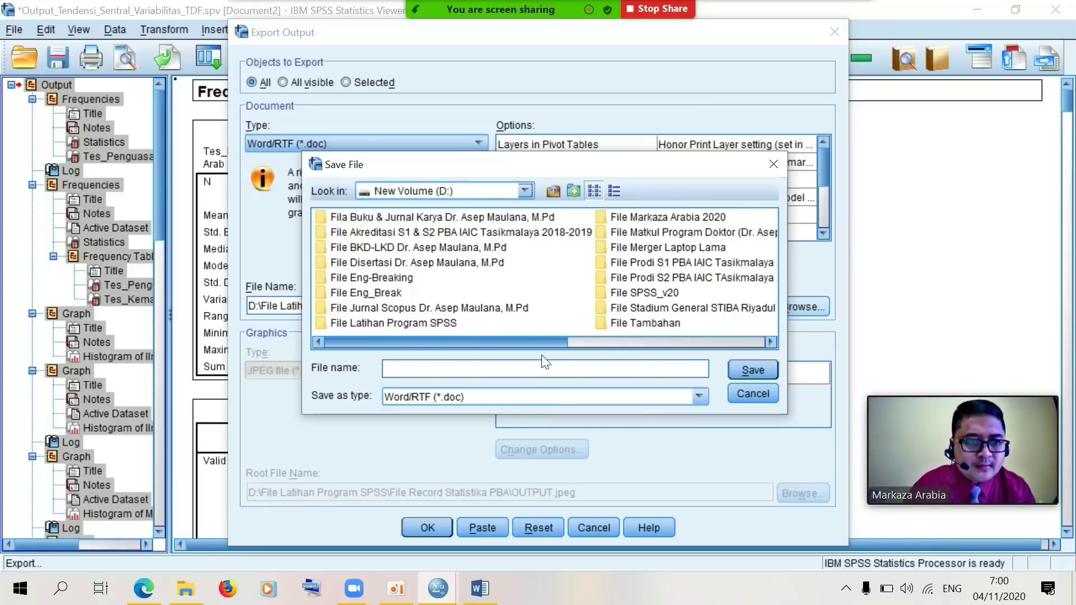
double_click(378, 324)
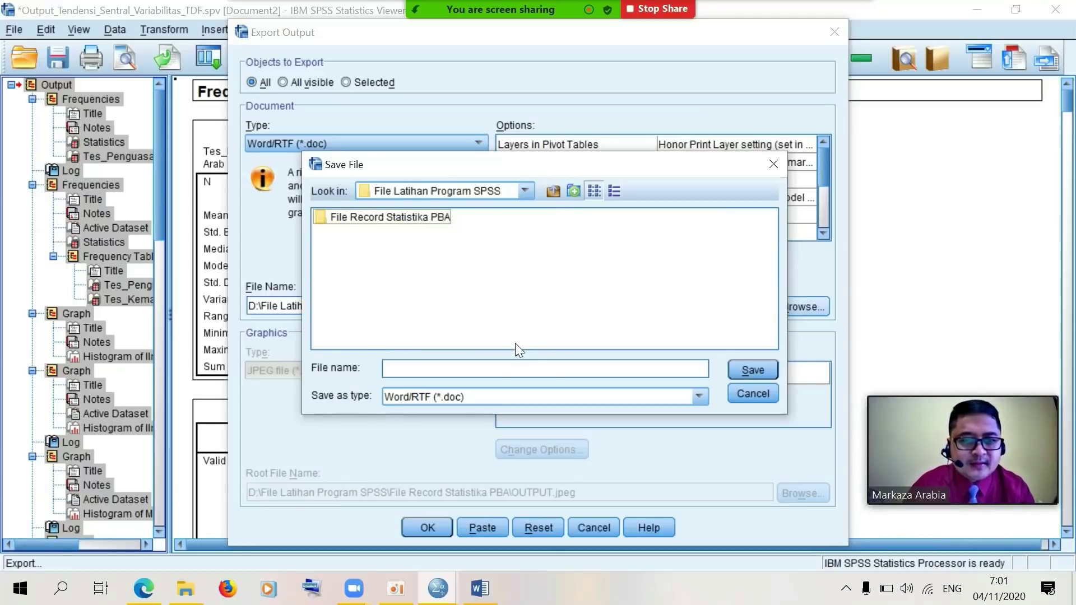
double_click(377, 219)
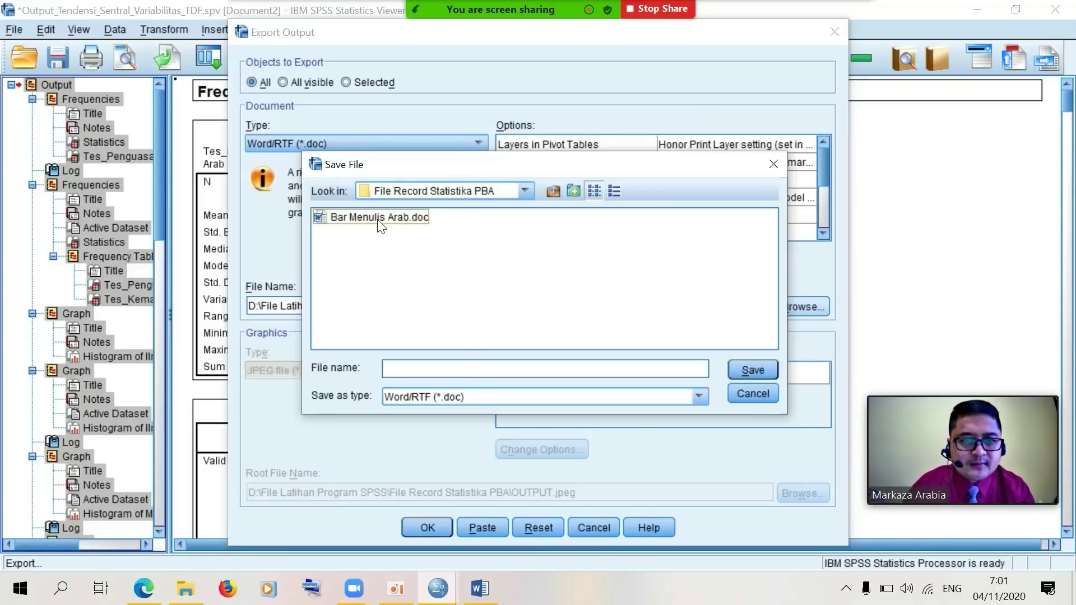
Name the export file Output_Tendensi_Sentral_Variabilitas_TDF_Histogram_DLL, save the name and run the export
left_click(408, 364)
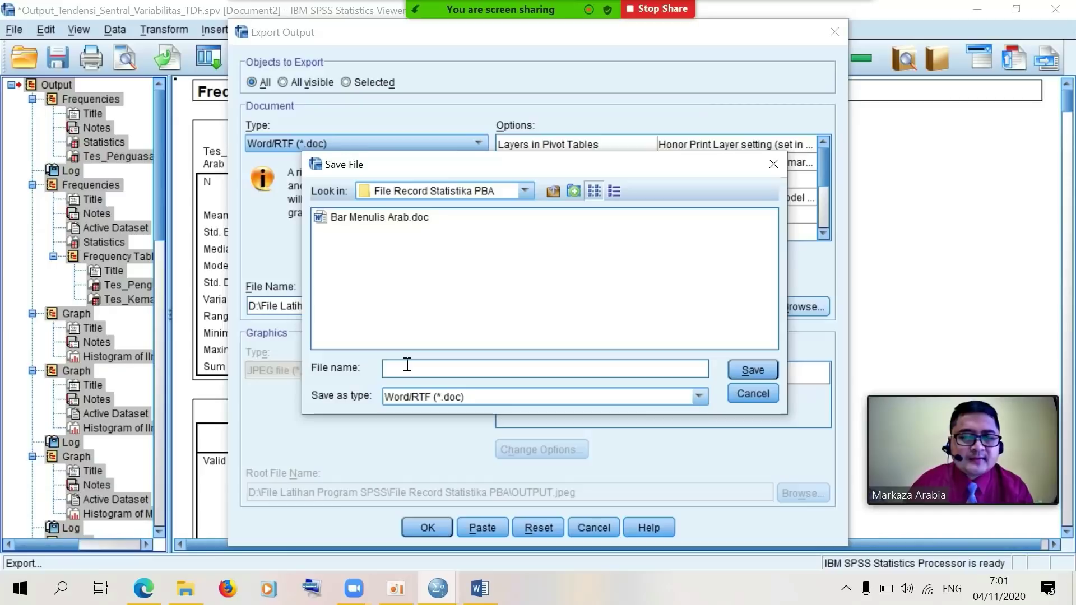
type("O")
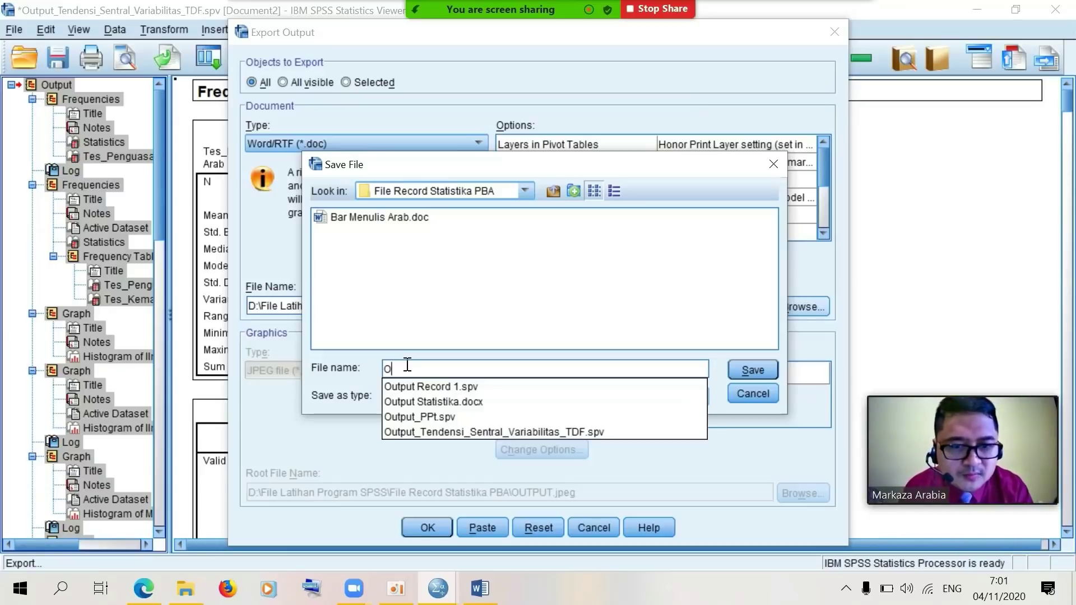
type("utput")
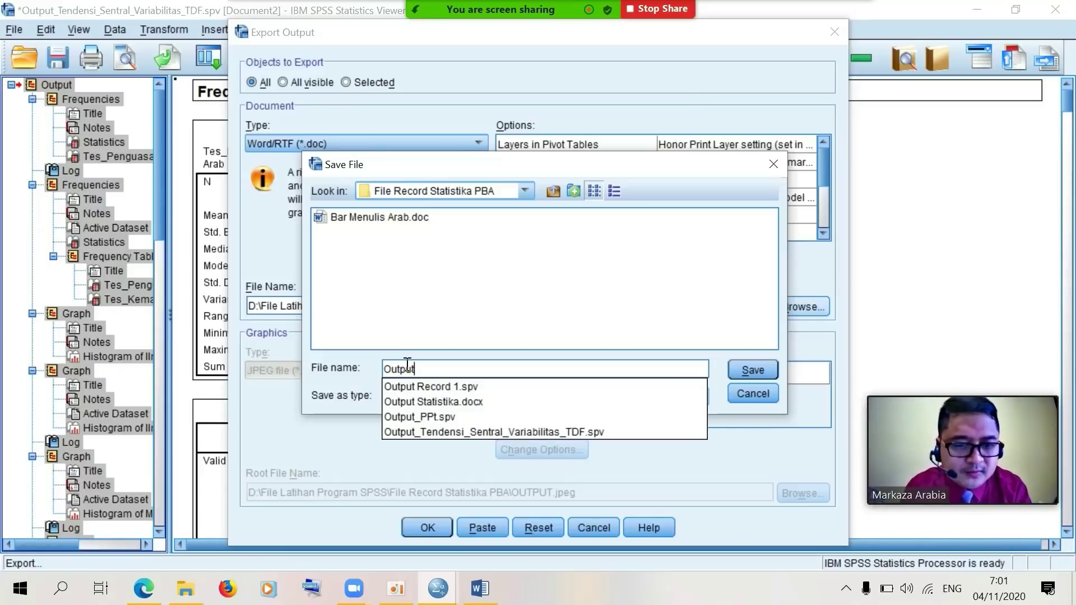
type("_")
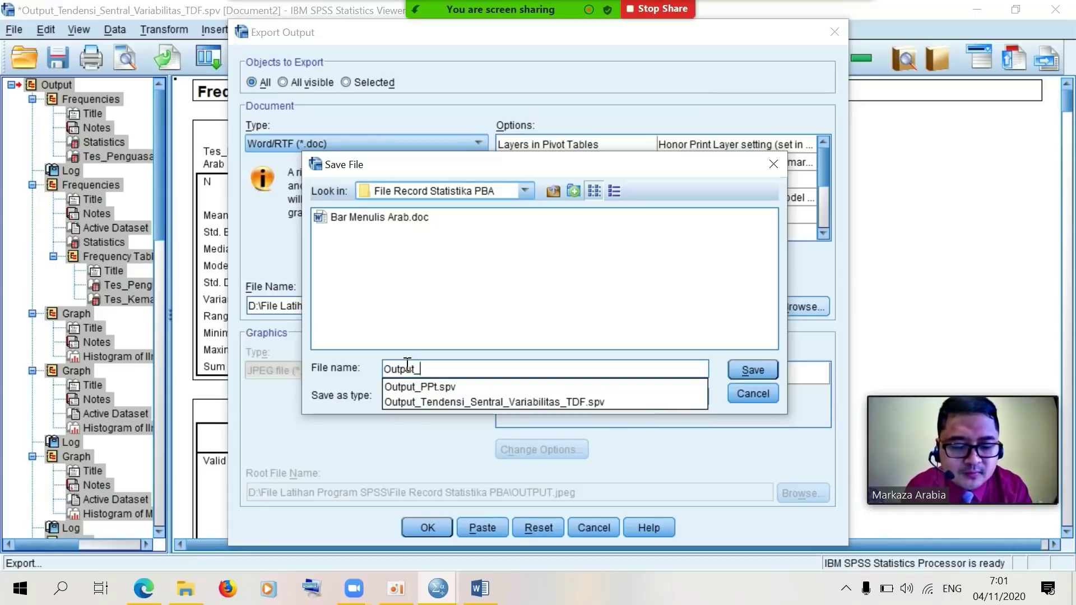
type("Te")
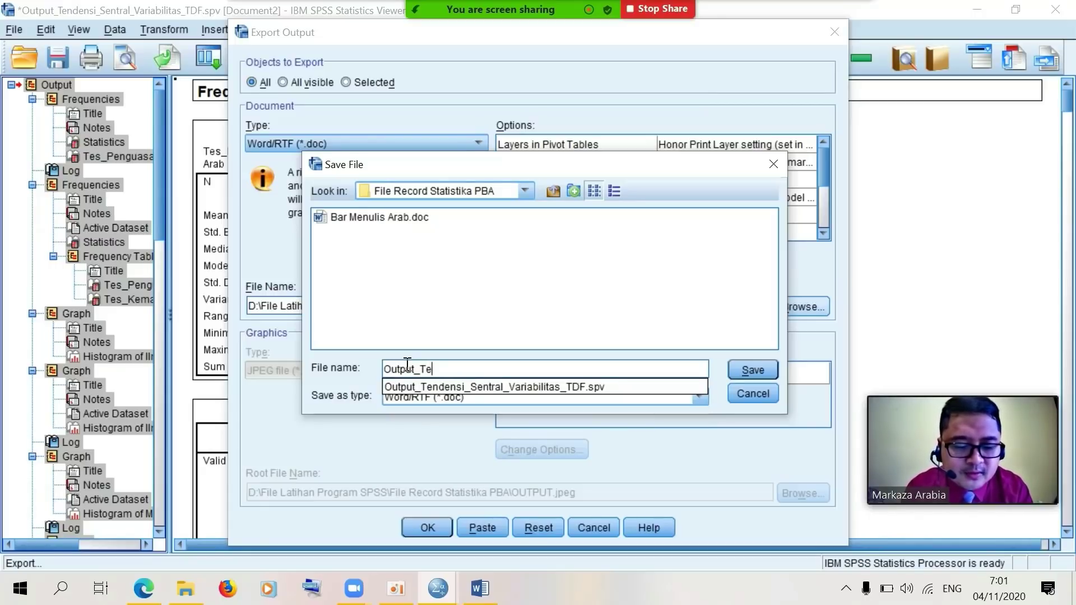
type("ndensi")
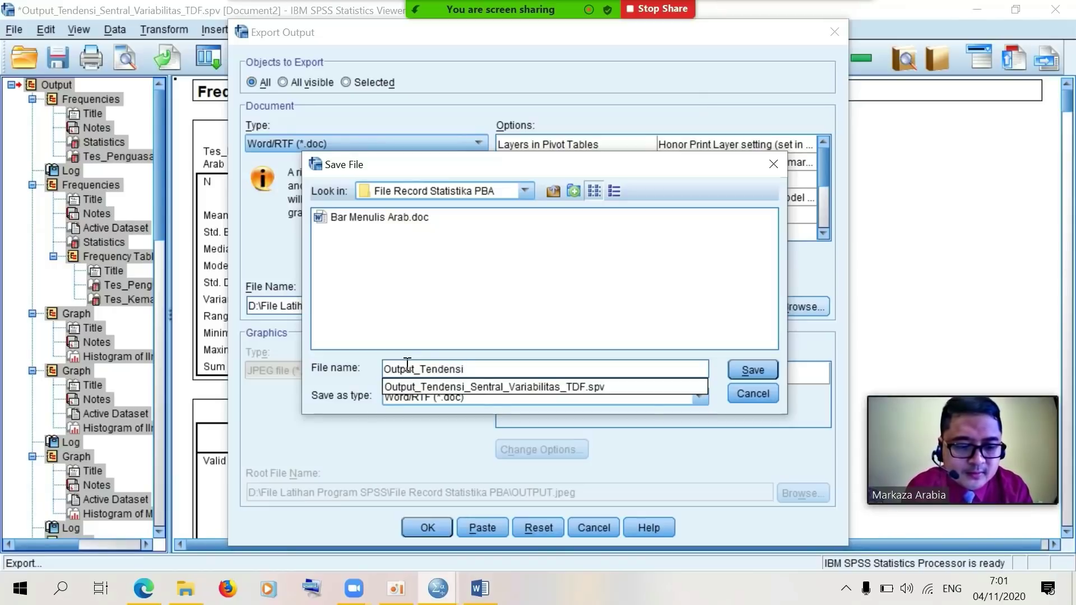
type("_Sentral")
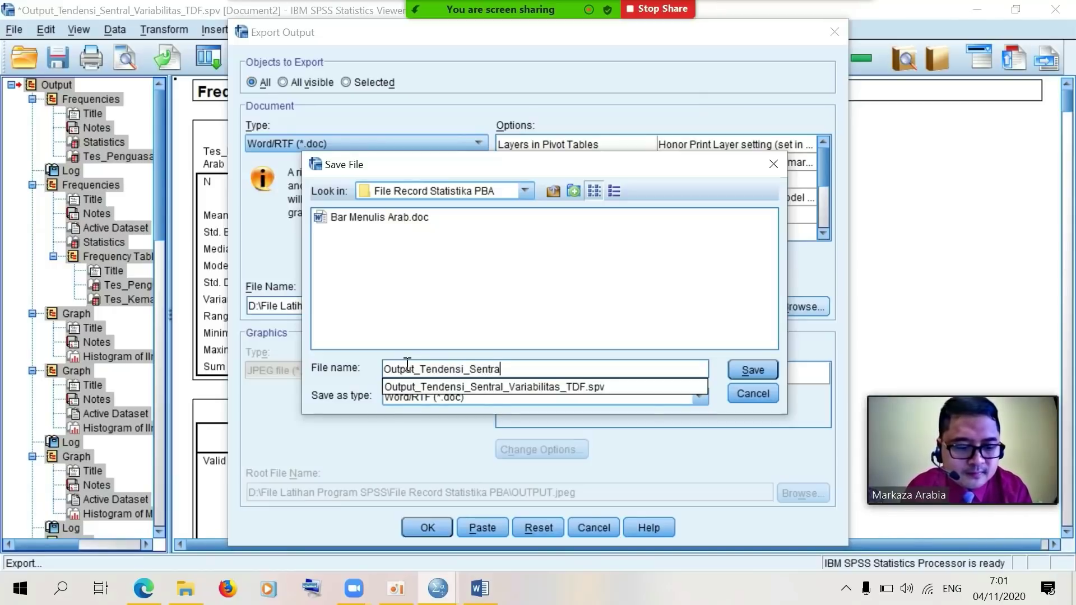
type("_")
type("Variab")
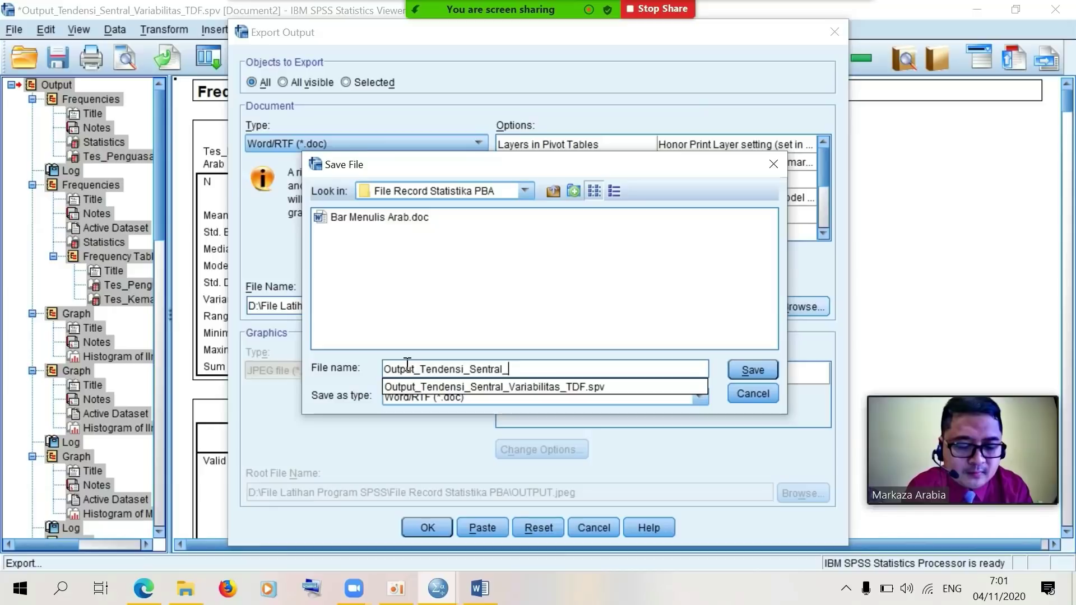
type("ilitas_")
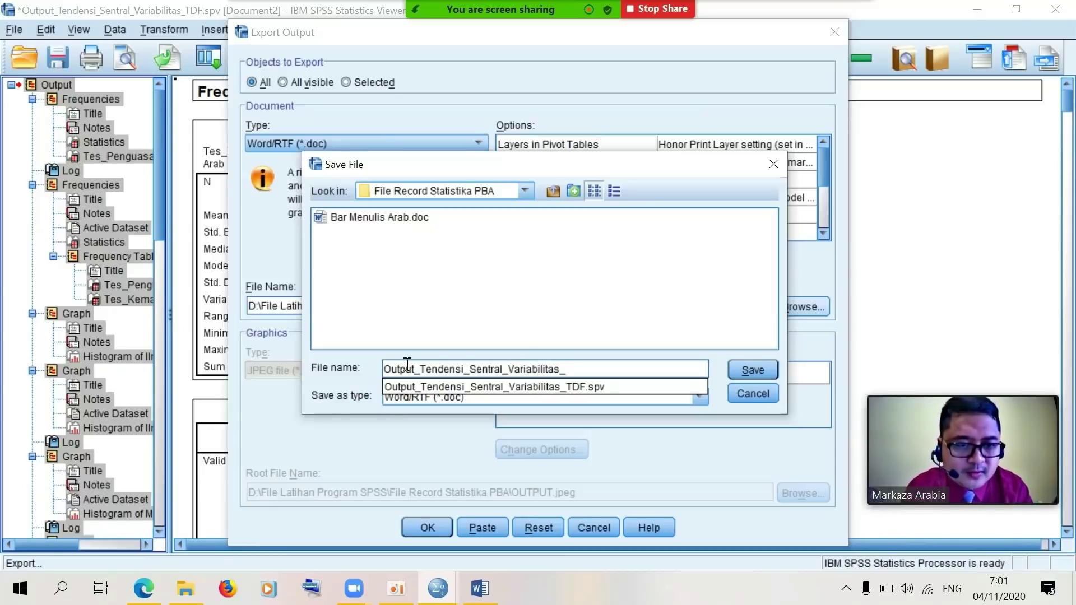
type("TD")
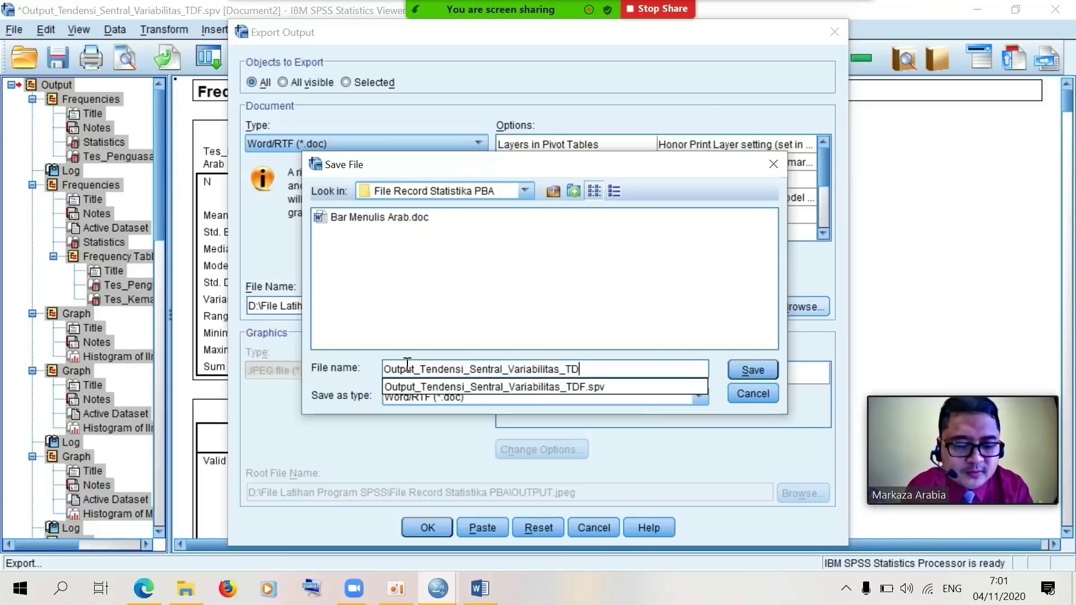
type("F_")
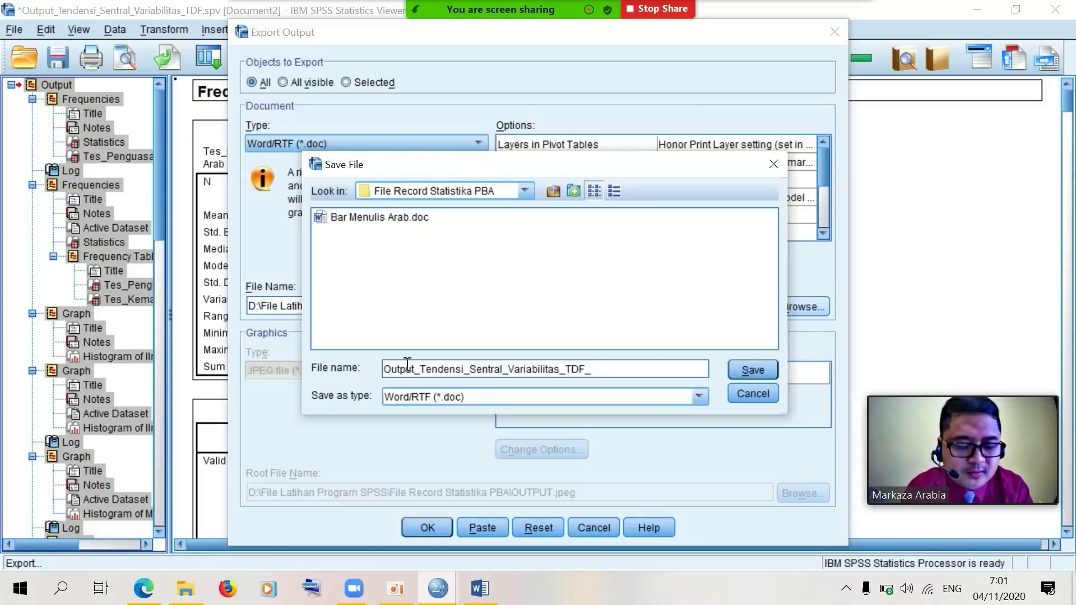
type("D")
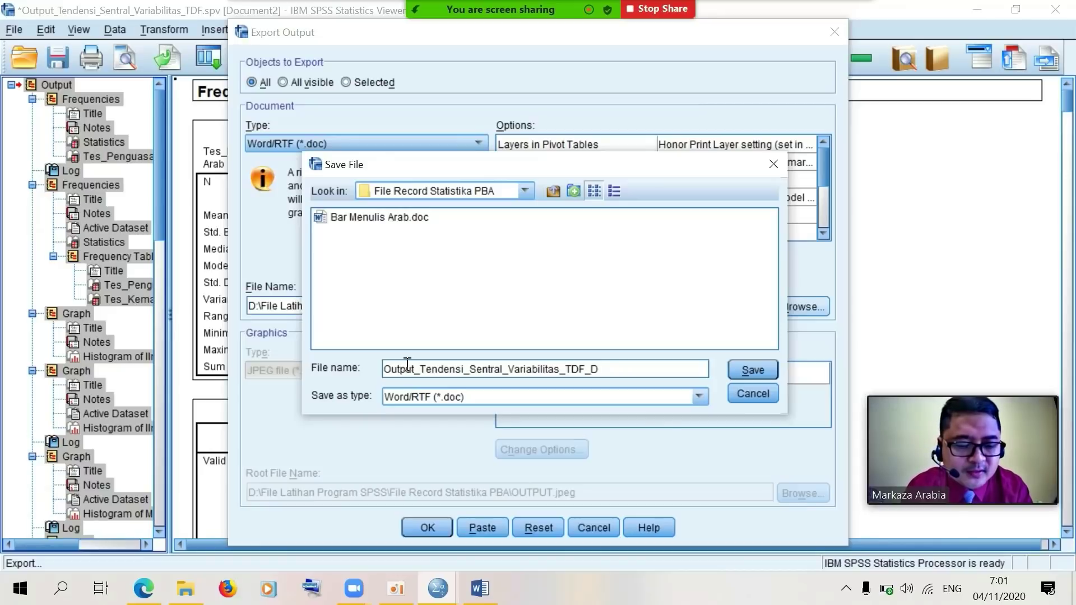
key("BackSpace")
type("His")
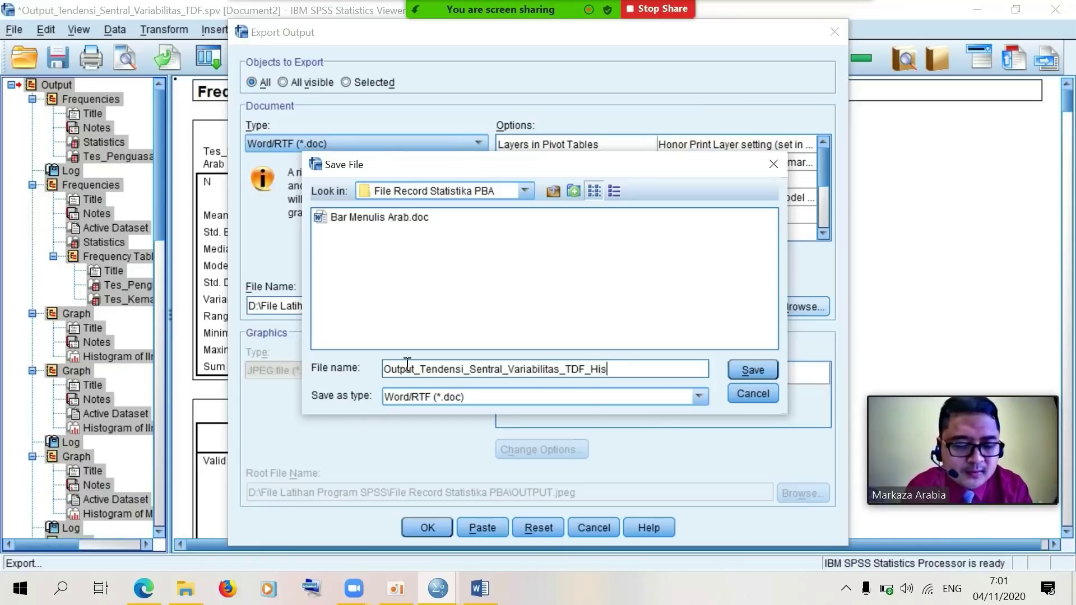
type("togra")
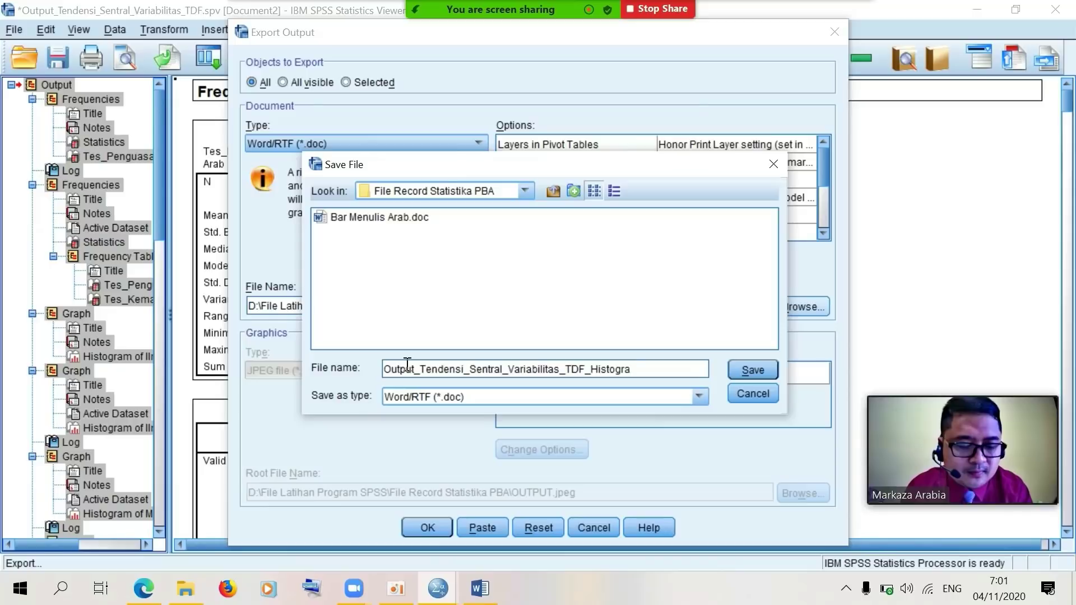
type("m_DLL")
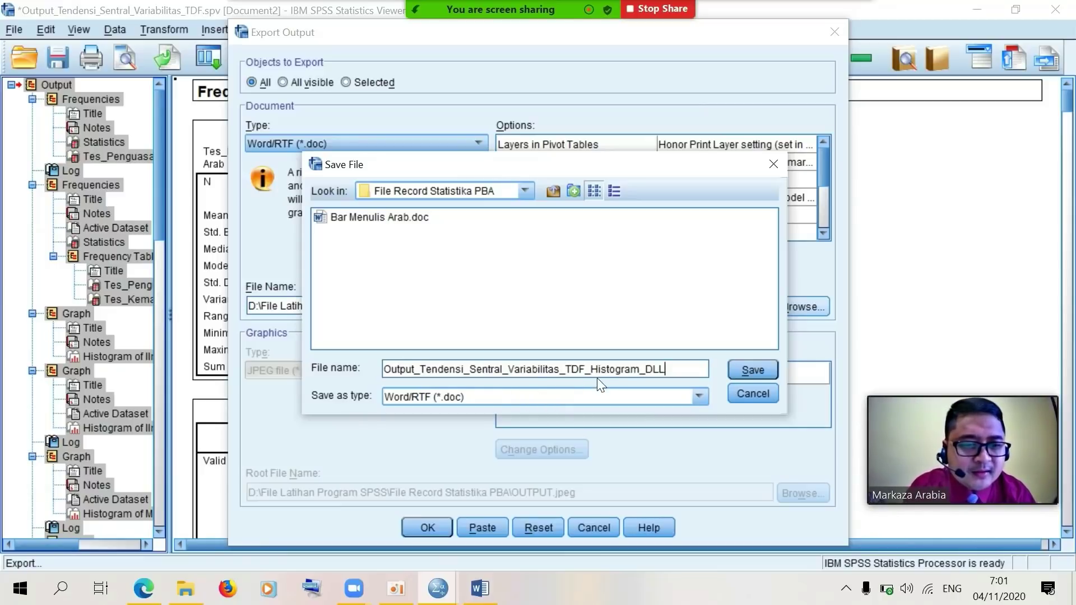
left_click(750, 371)
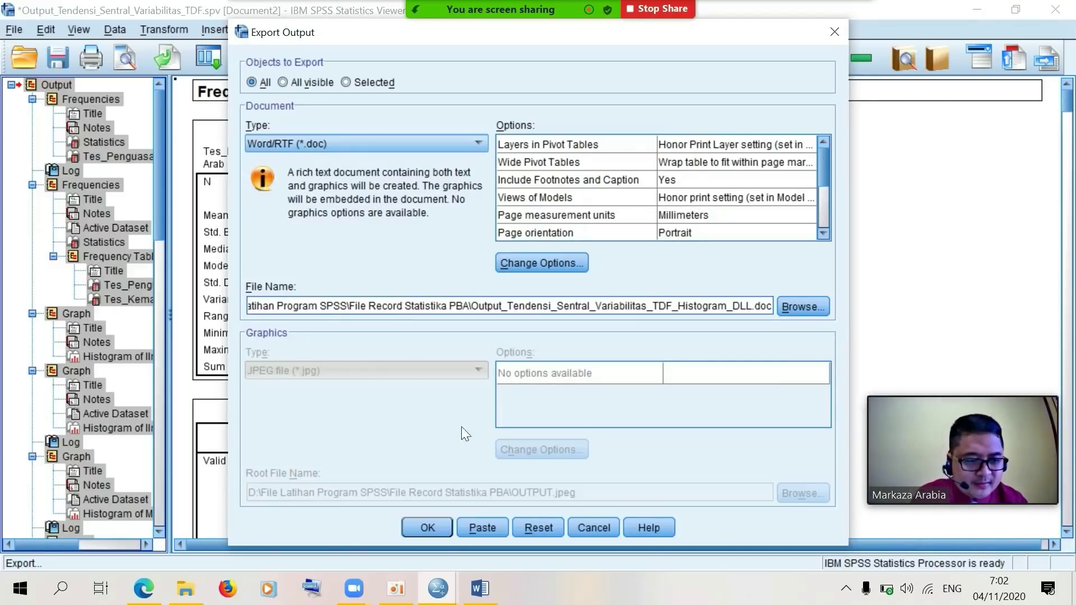
left_click(427, 527)
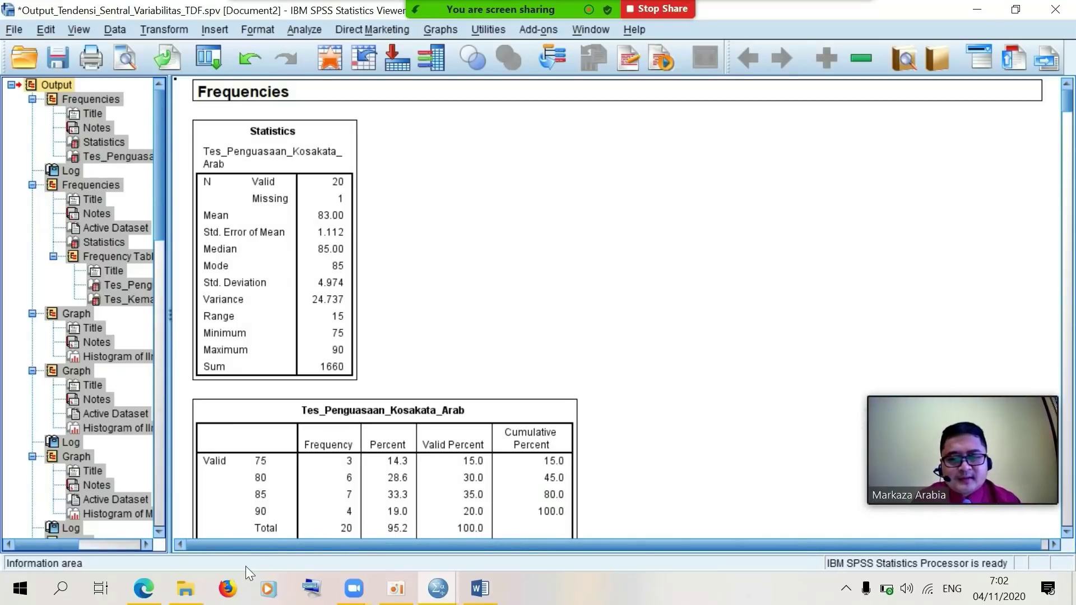
Switch to File Explorer and open the exported Output_Tendensi_Sentral_Variabilitas_TDF_Histogram_DLL document from D:\File Latihan Program SPSS\File Record Statistika PBA
left_click(181, 601)
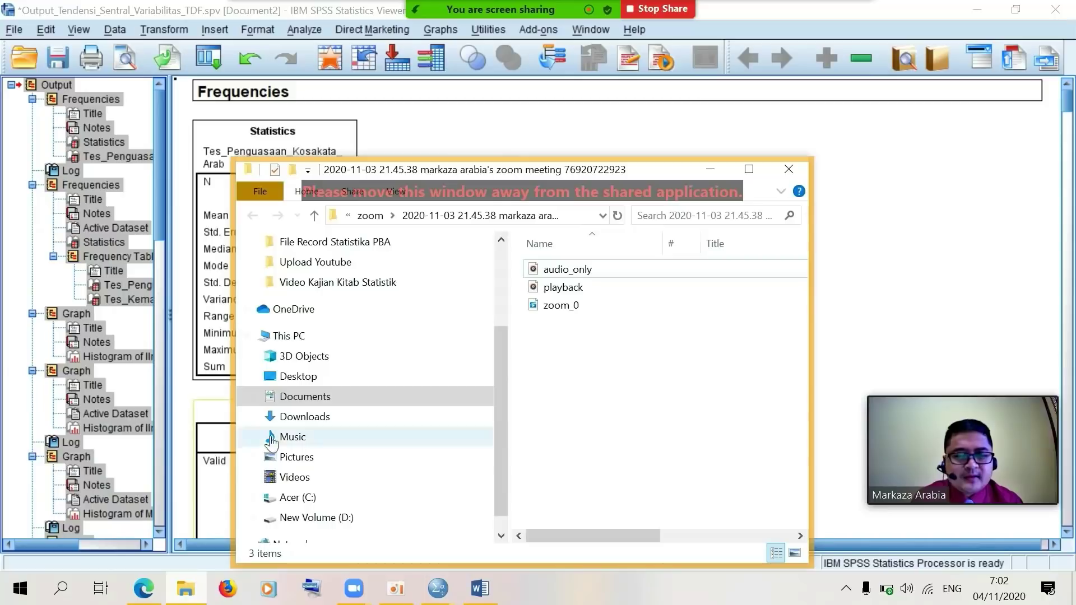
left_click(708, 168)
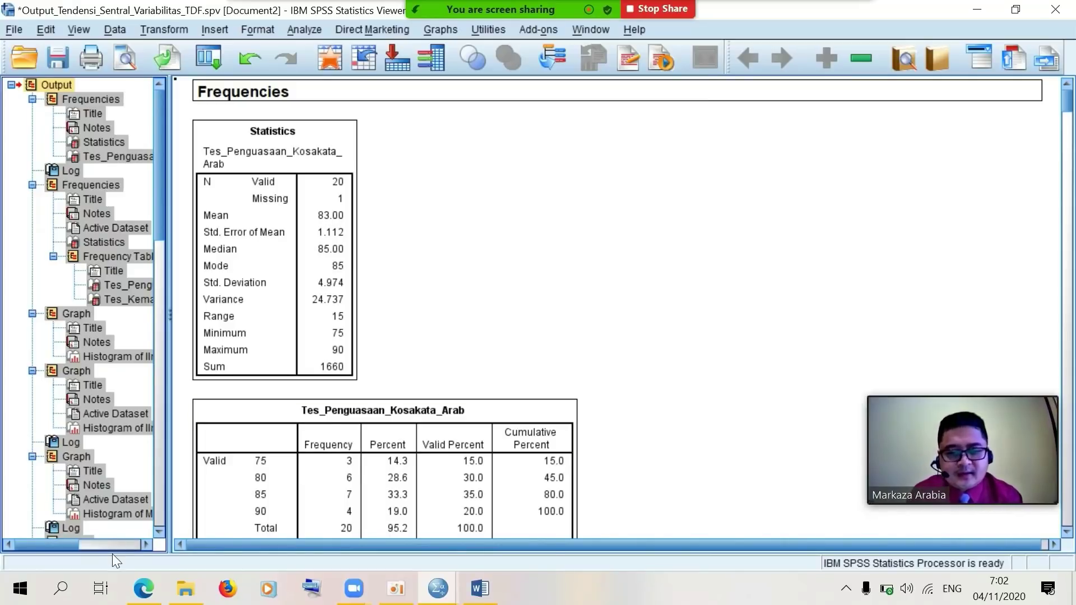
mouse_move(194, 602)
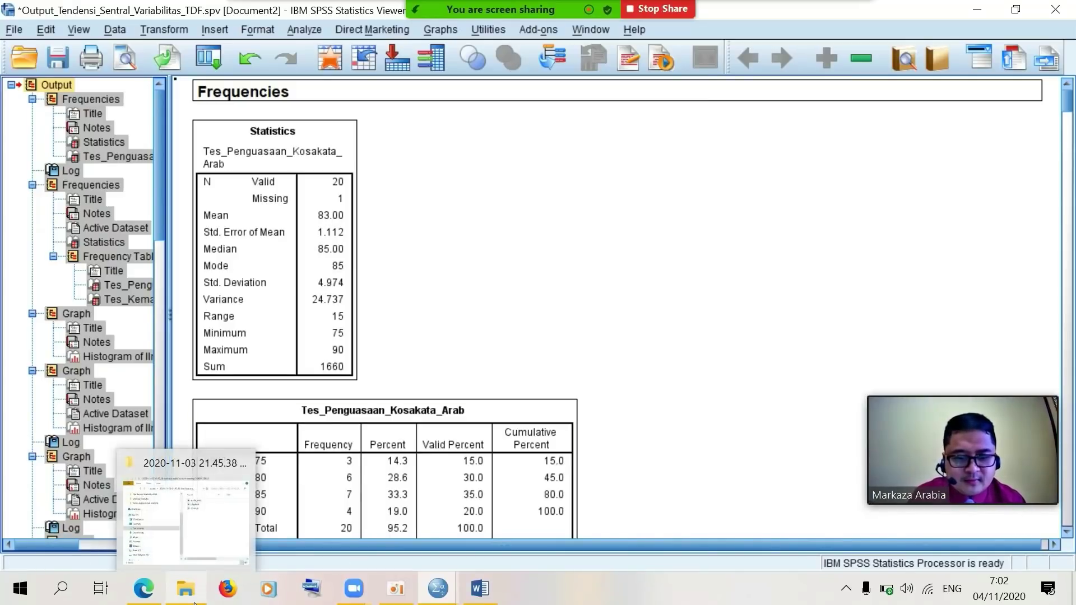
left_click(185, 510)
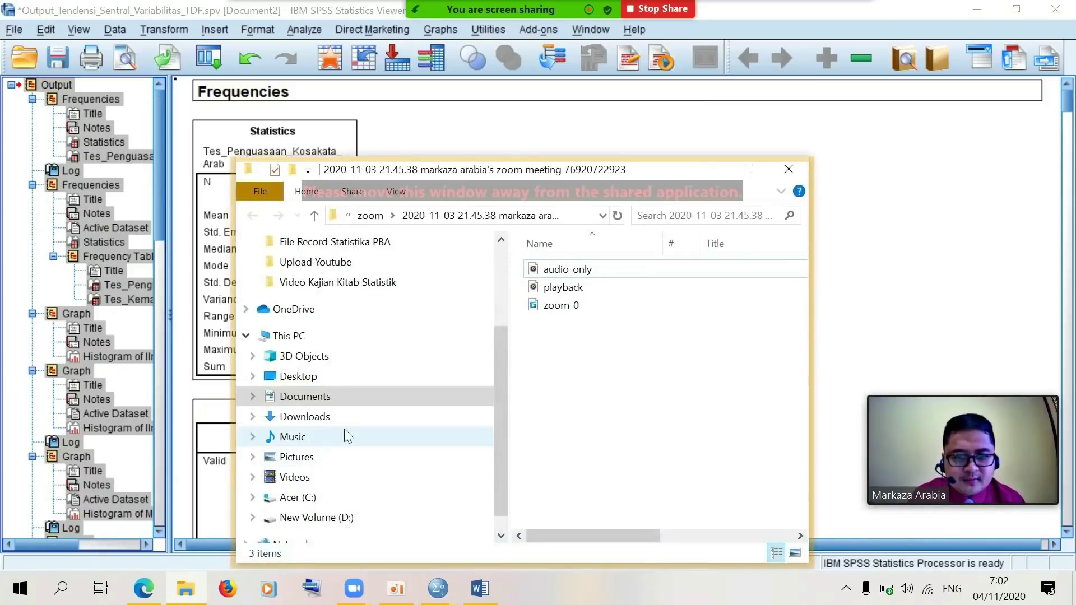
left_click(277, 515)
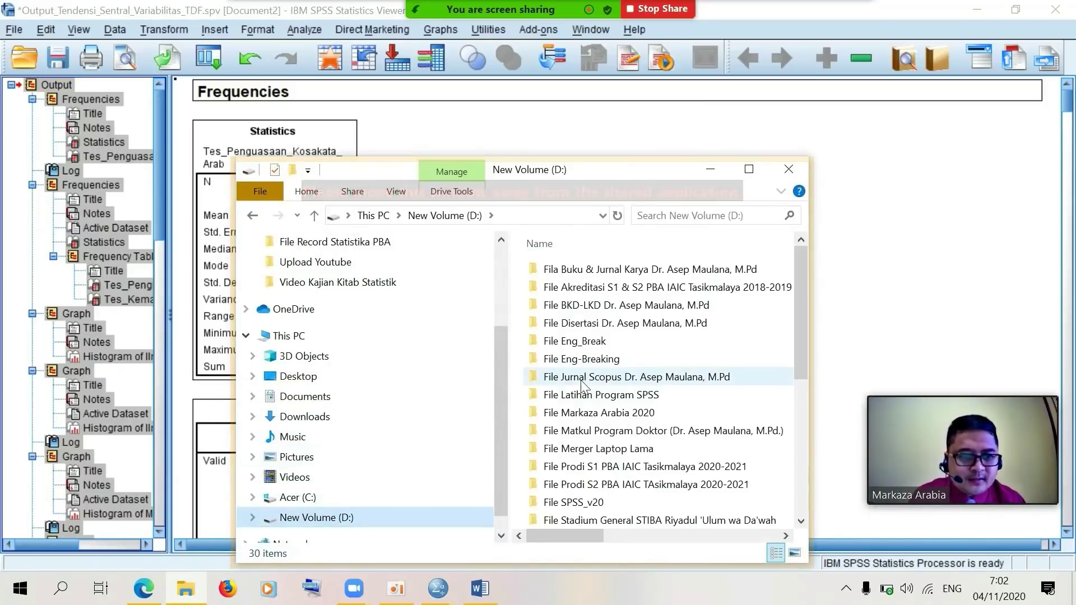
double_click(637, 397)
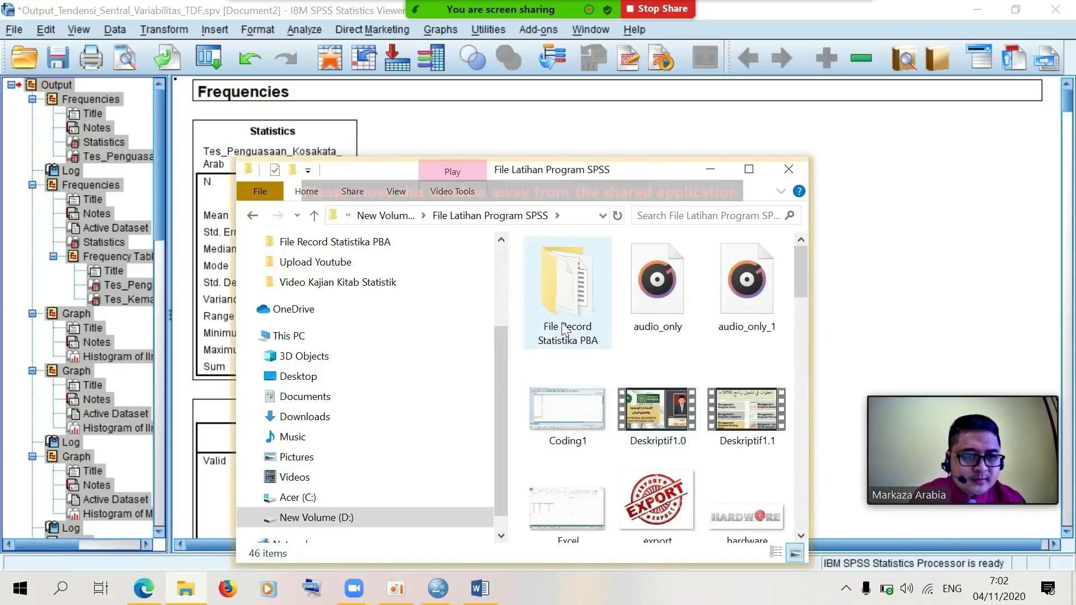
double_click(565, 330)
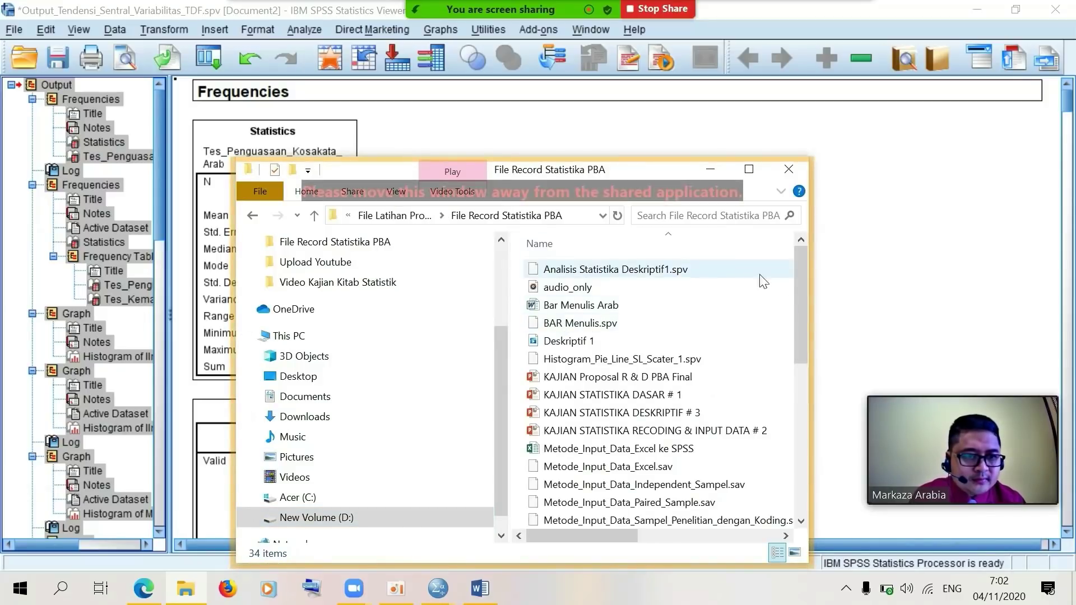
left_click_drag(799, 287, 803, 444)
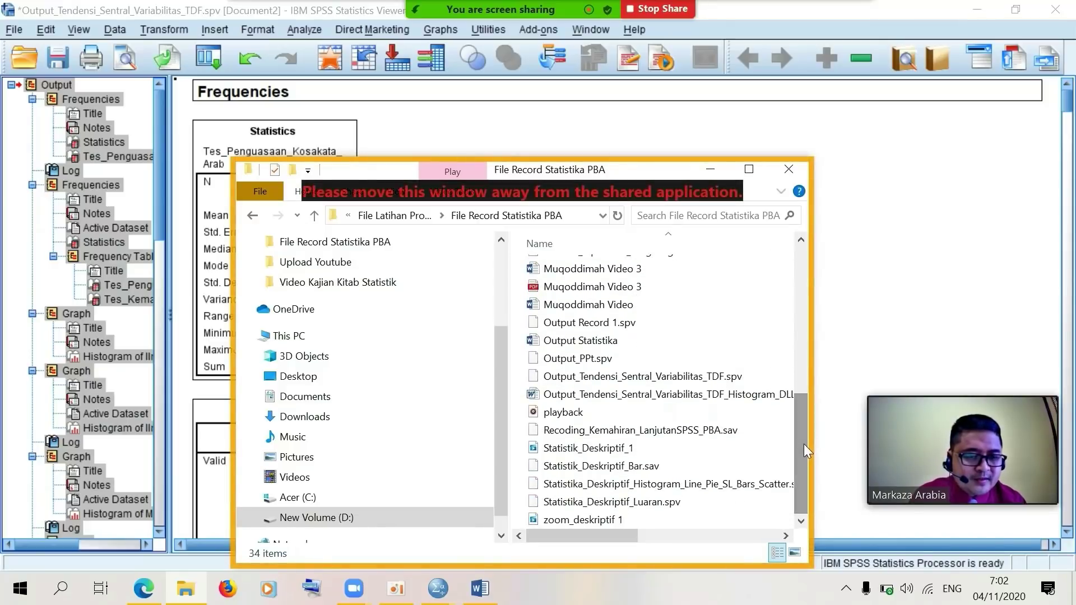
double_click(707, 395)
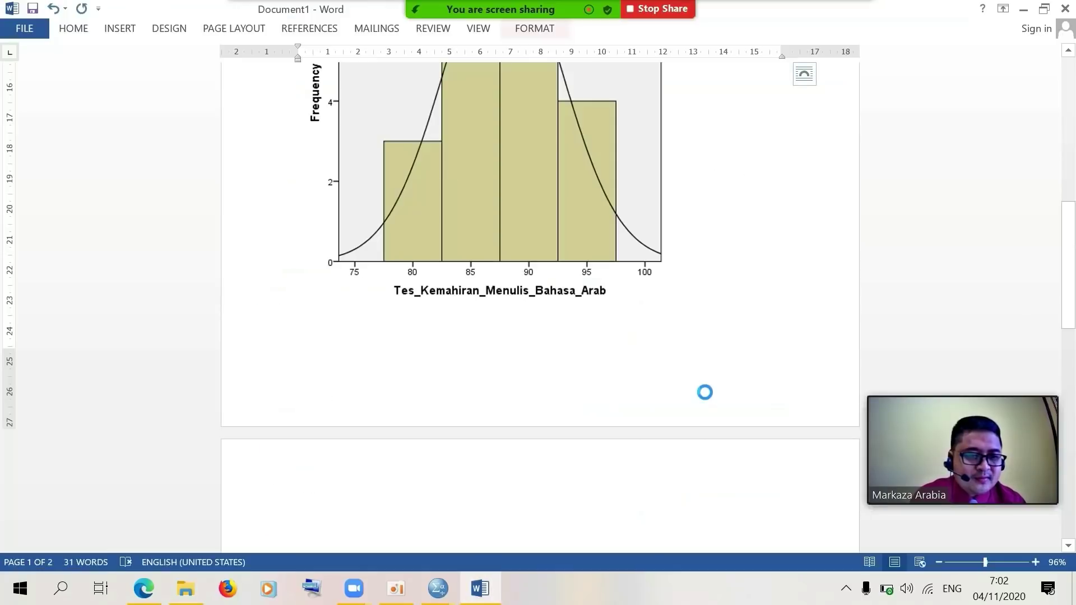